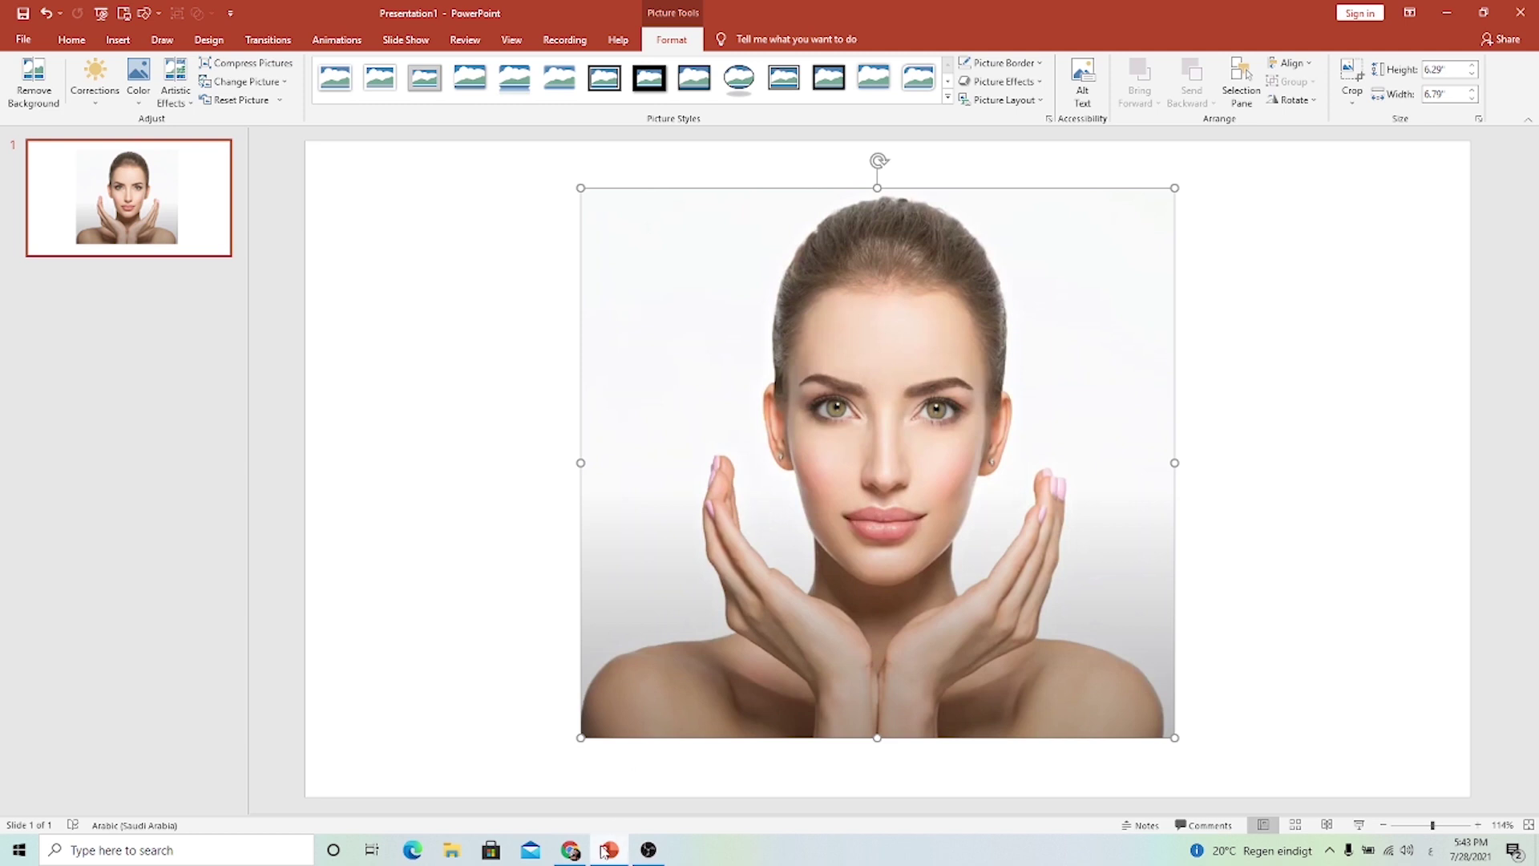
# Scroll through the Freepik People photo results in Chrome.
pyautogui.click(571, 850)
pyautogui.scroll(1, 689, 449)
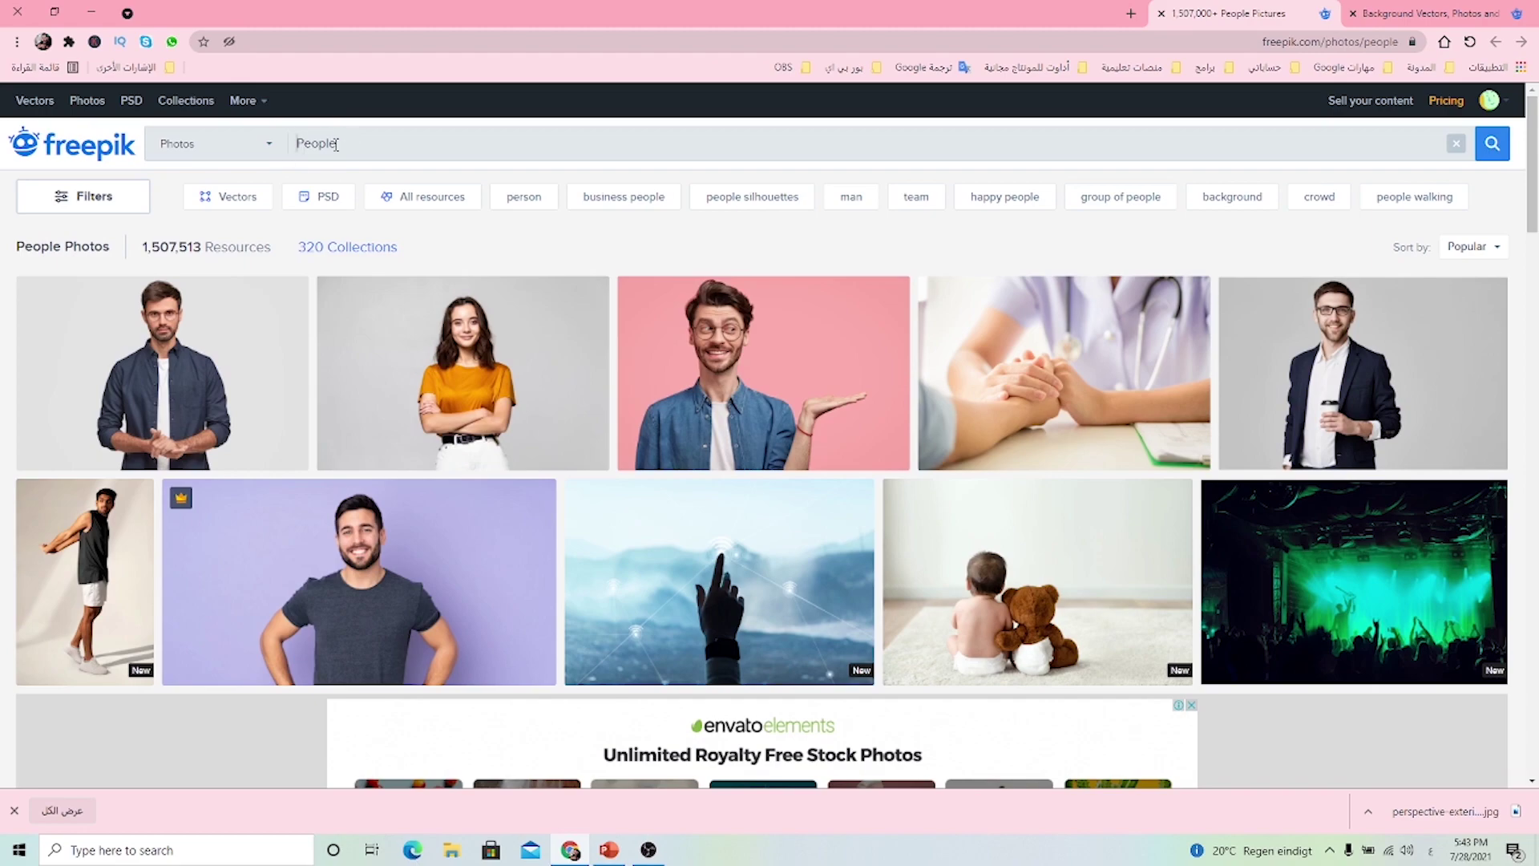
pyautogui.scroll(-5, 710, 469)
pyautogui.scroll(-5, 481, 441)
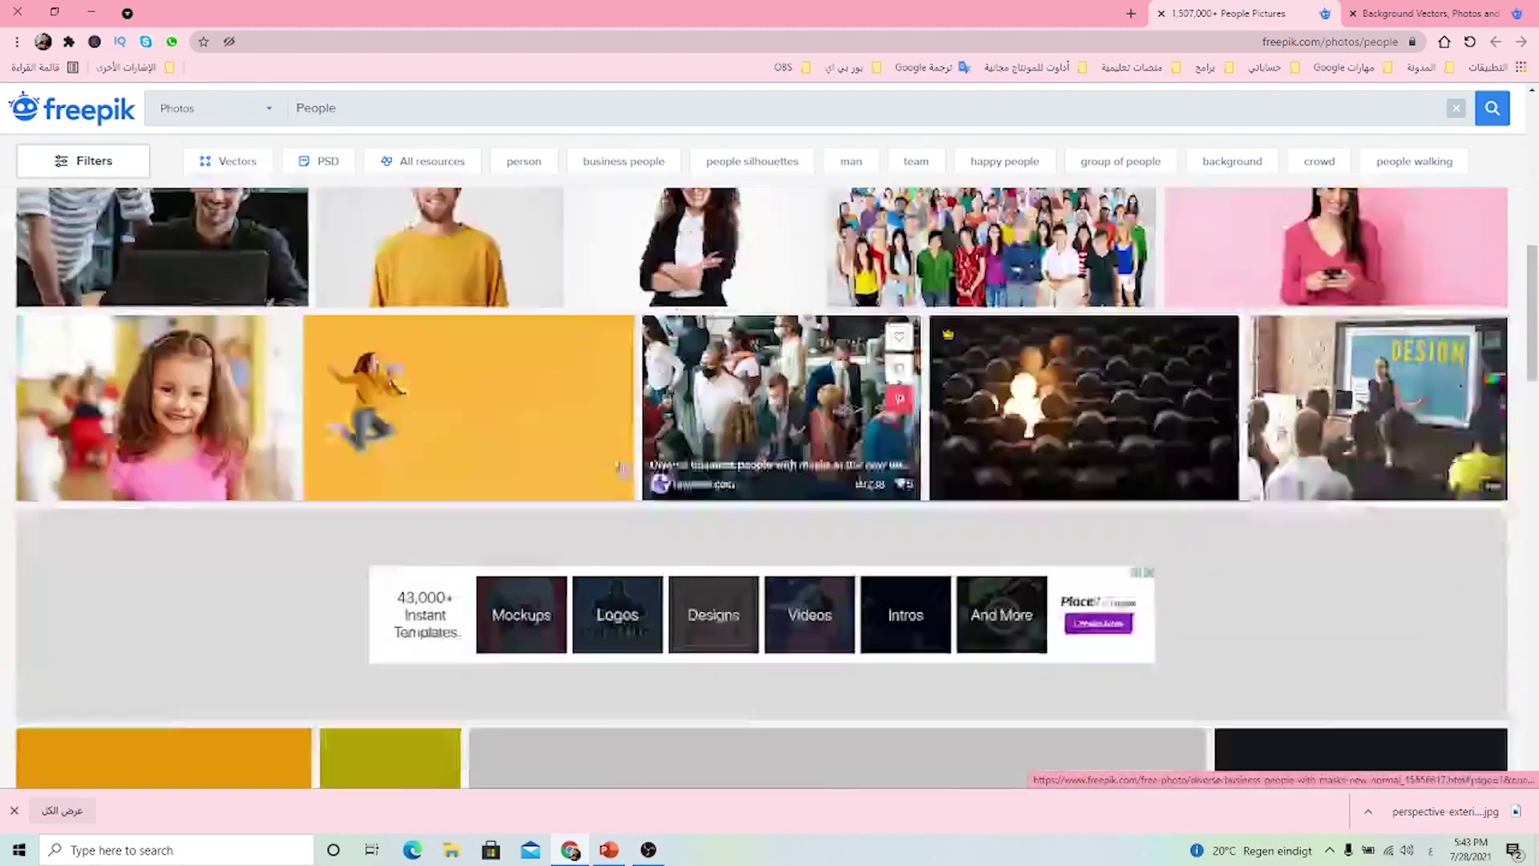
pyautogui.scroll(-2, 388, 420)
pyautogui.scroll(-3, 388, 420)
pyautogui.scroll(-3, 480, 449)
pyautogui.scroll(-3, 641, 489)
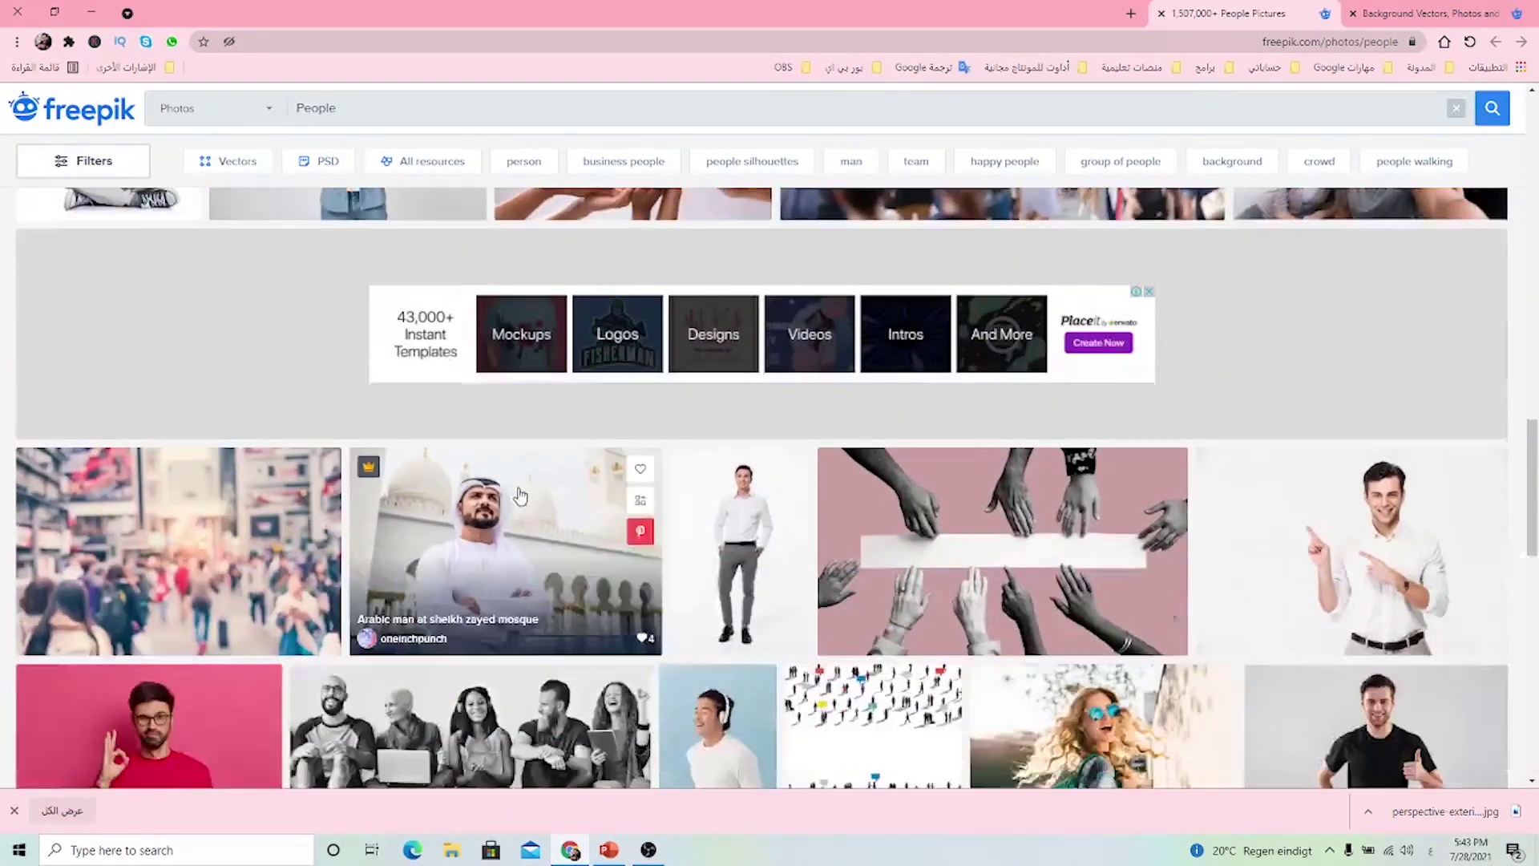
pyautogui.scroll(-3, 749, 517)
pyautogui.scroll(-1, 749, 516)
pyautogui.scroll(-3, 801, 441)
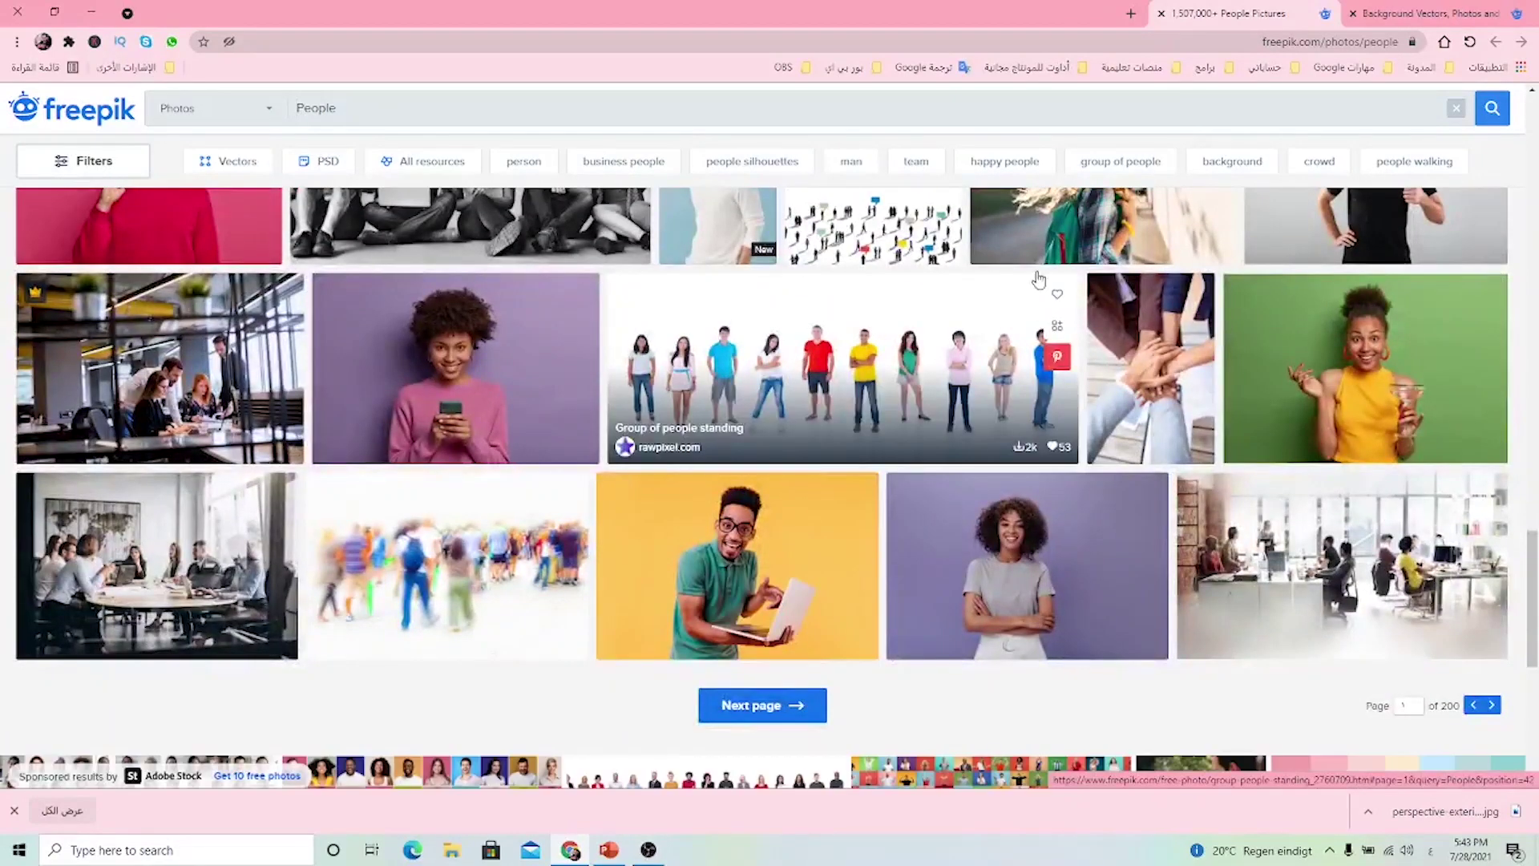
# Browse the Freepik Background photo results, then minimize Chrome.
pyautogui.click(1431, 13)
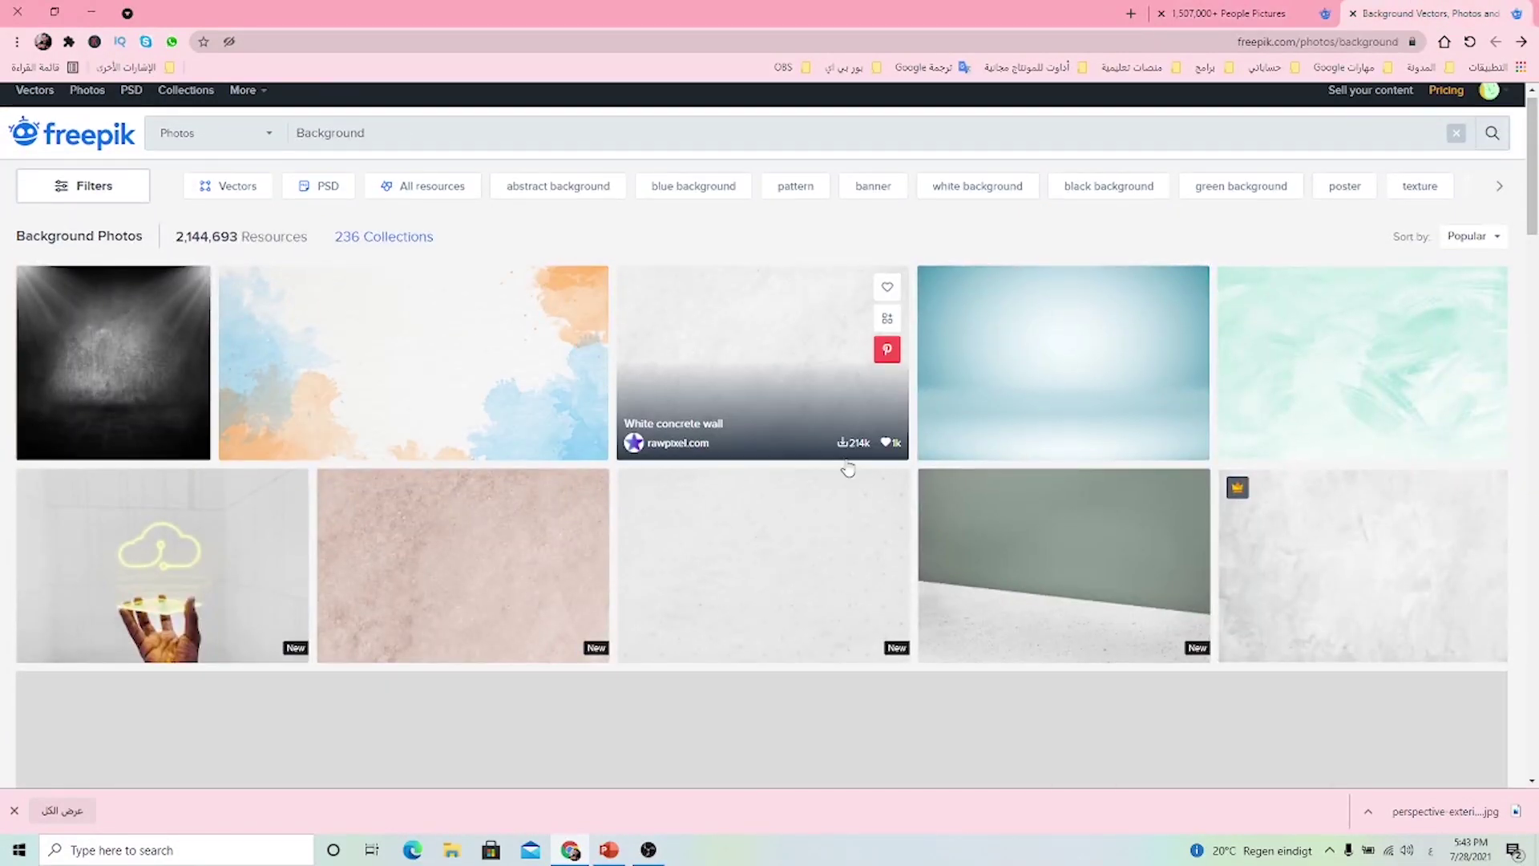
pyautogui.scroll(-4, 853, 459)
pyautogui.scroll(-3, 862, 460)
pyautogui.scroll(-3, 770, 457)
pyautogui.scroll(-4, 694, 450)
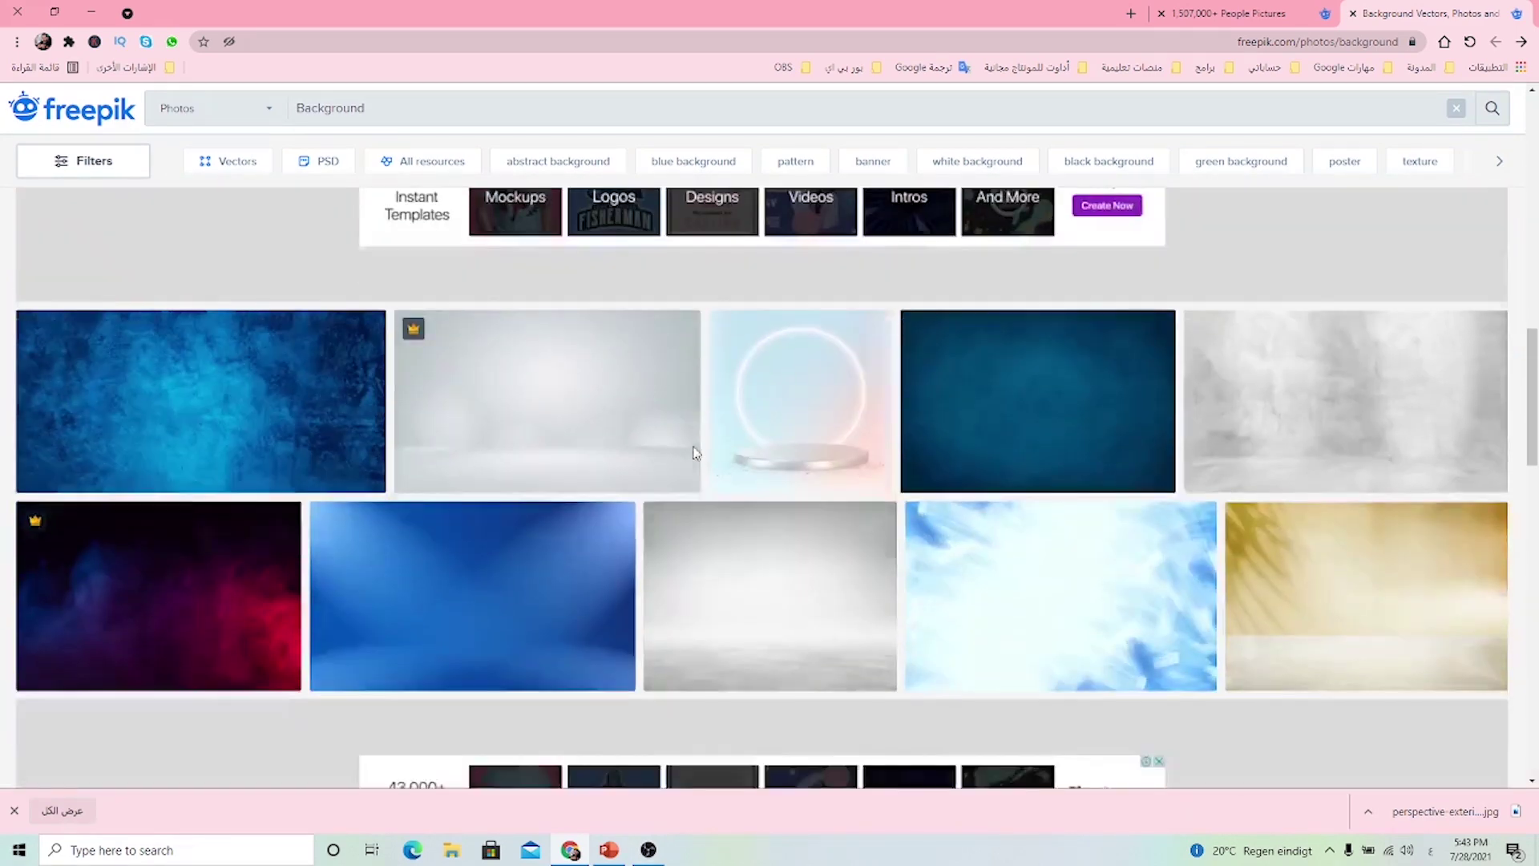
pyautogui.scroll(-3, 694, 450)
pyautogui.scroll(-2, 721, 473)
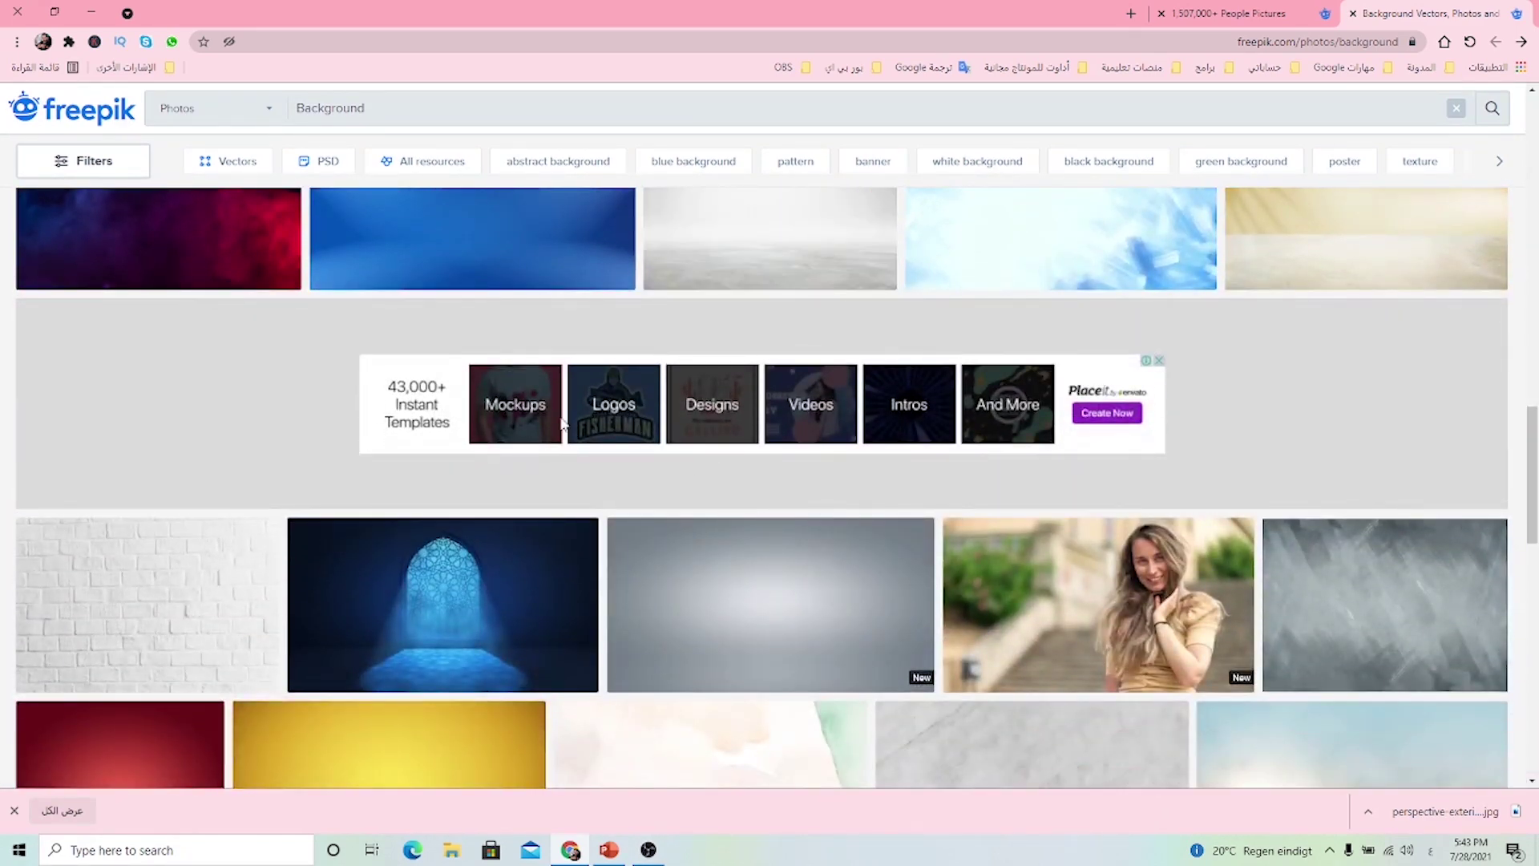
pyautogui.click(93, 11)
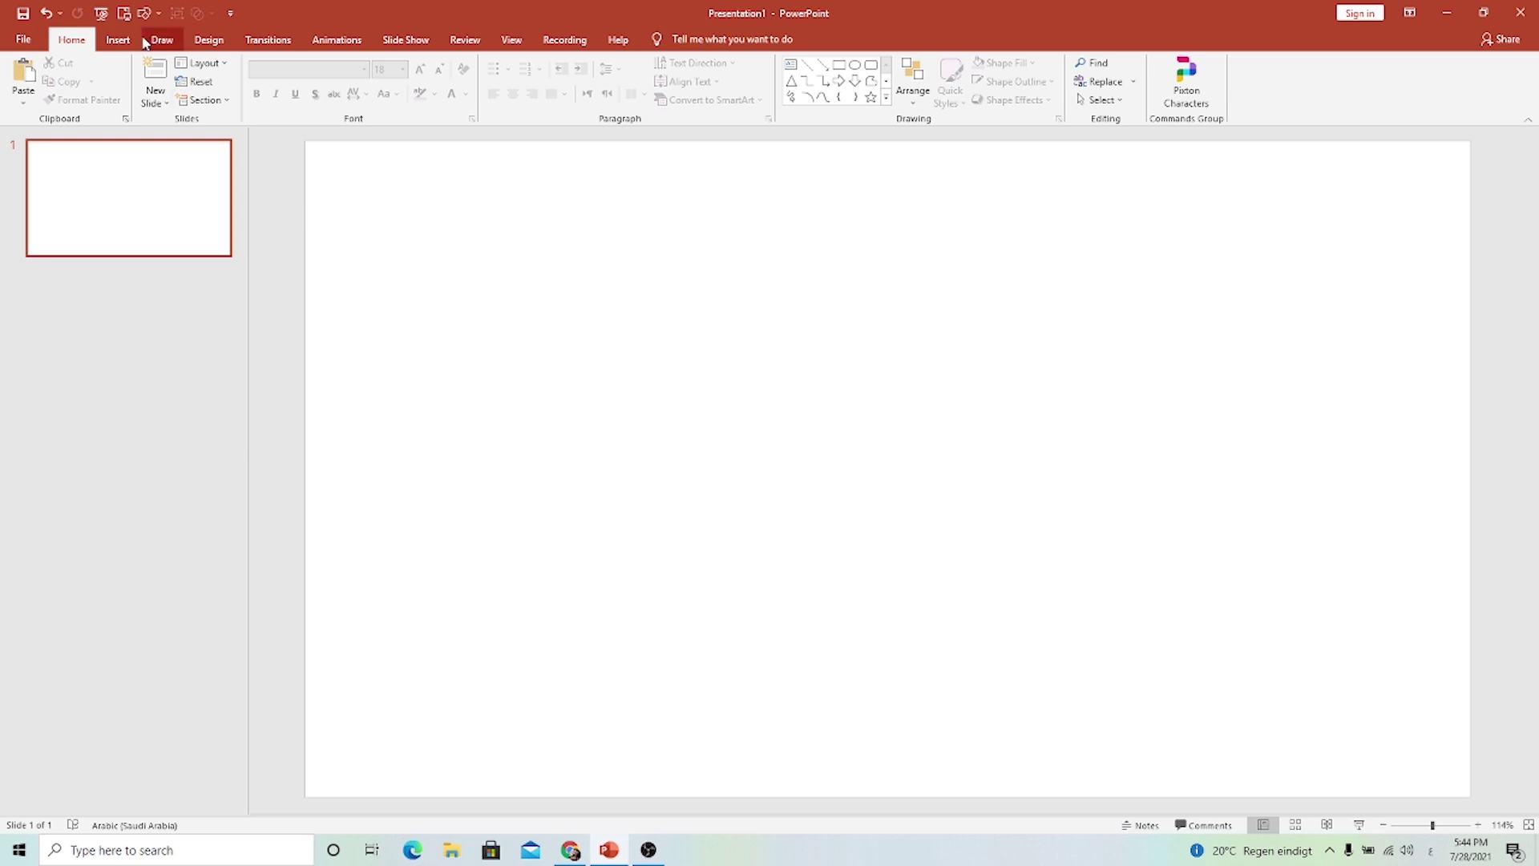
# Insert Picture1.png, the woman framing her face, from the Desktop onto the slide.
pyautogui.click(135, 42)
pyautogui.click(128, 110)
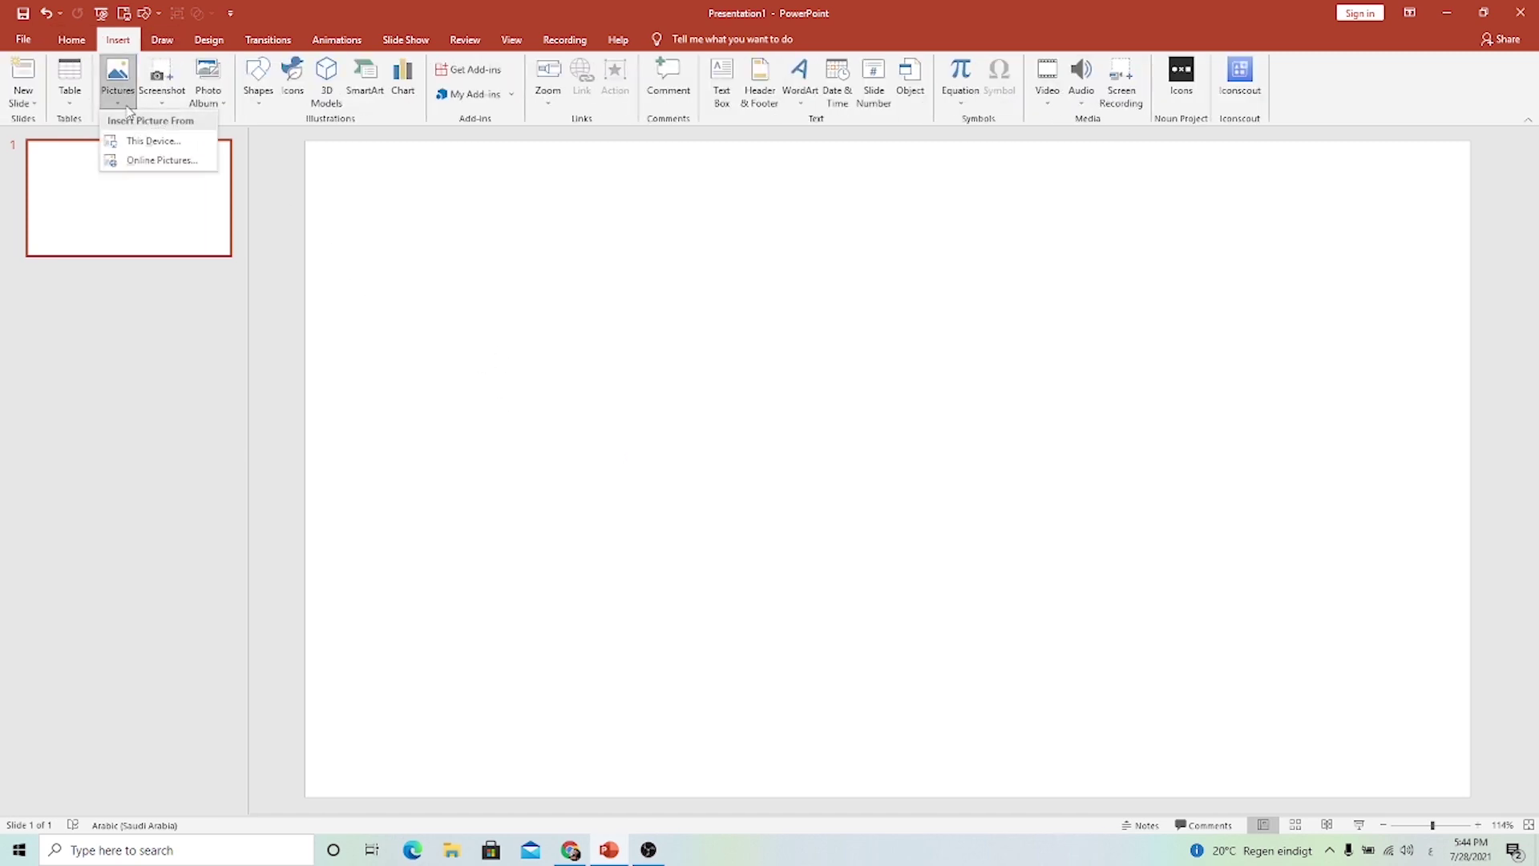
pyautogui.click(133, 143)
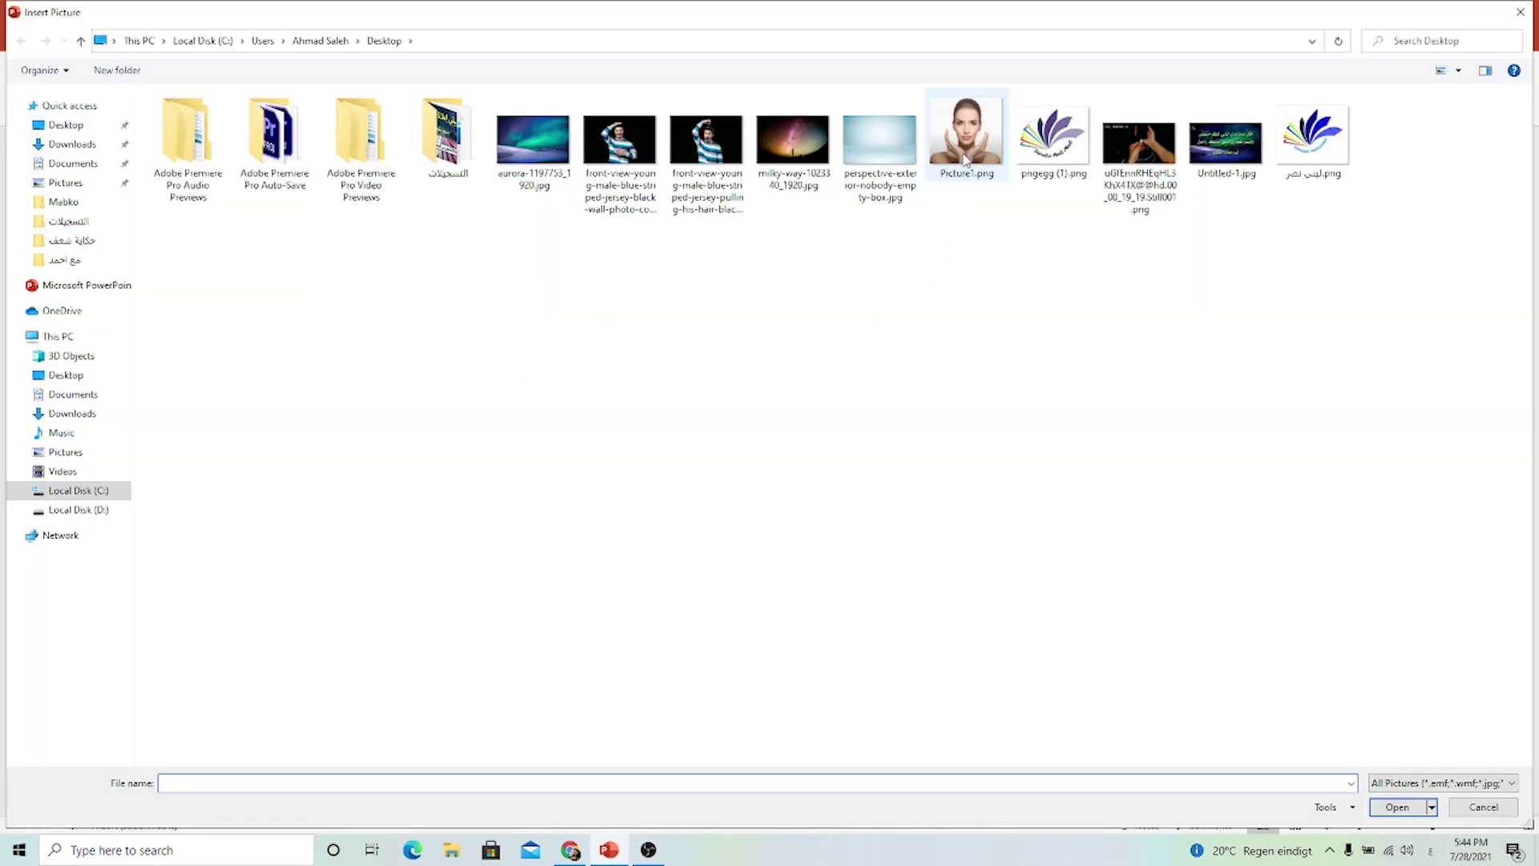
pyautogui.click(965, 160)
pyautogui.click(1396, 807)
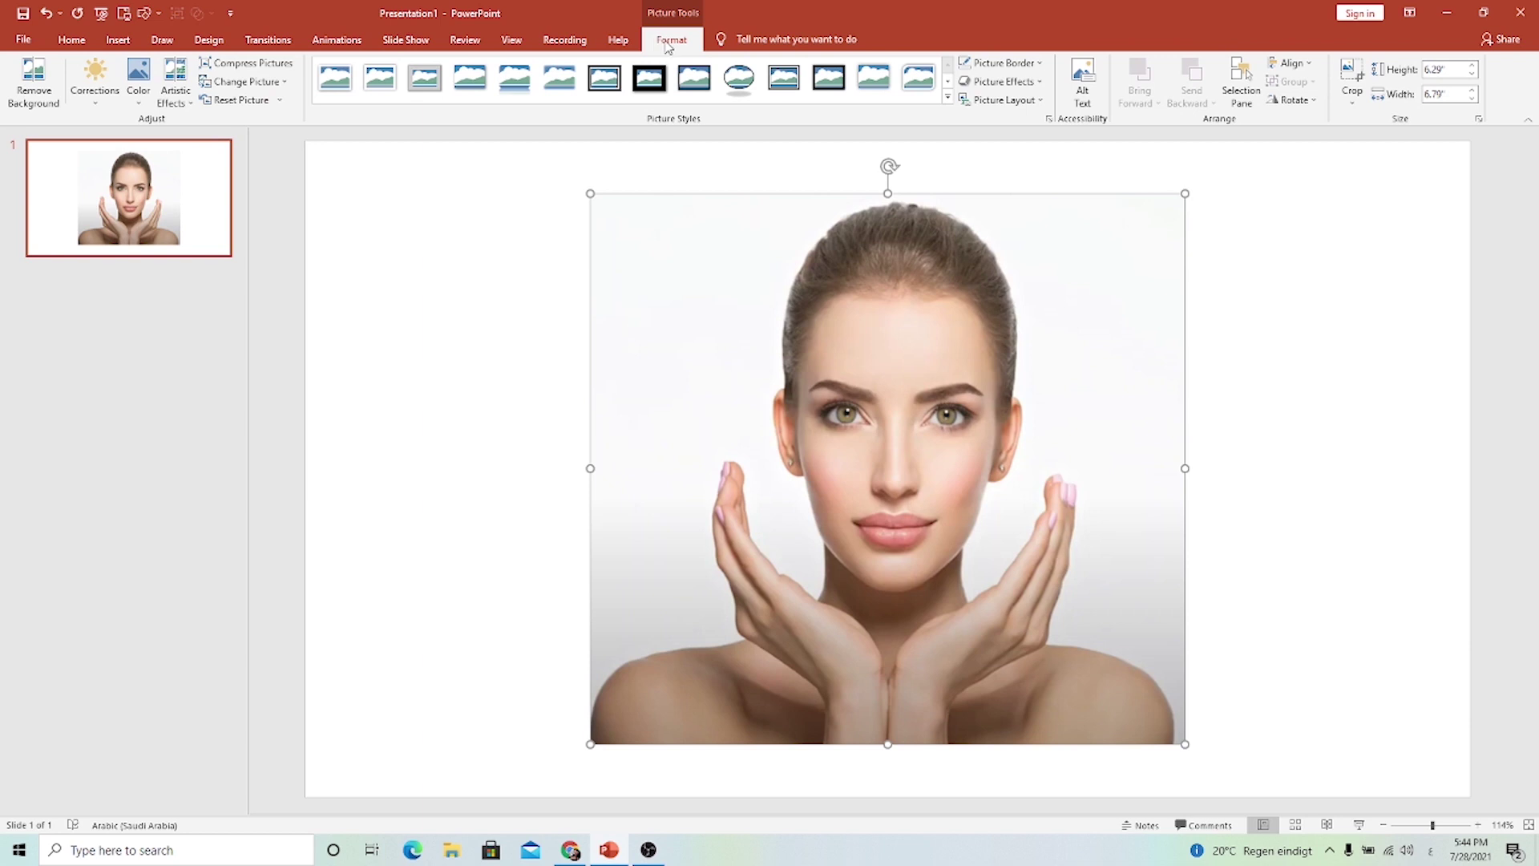
# Remove the photo's background, keeping the top of the head and removing hands and neck.
pyautogui.click(34, 94)
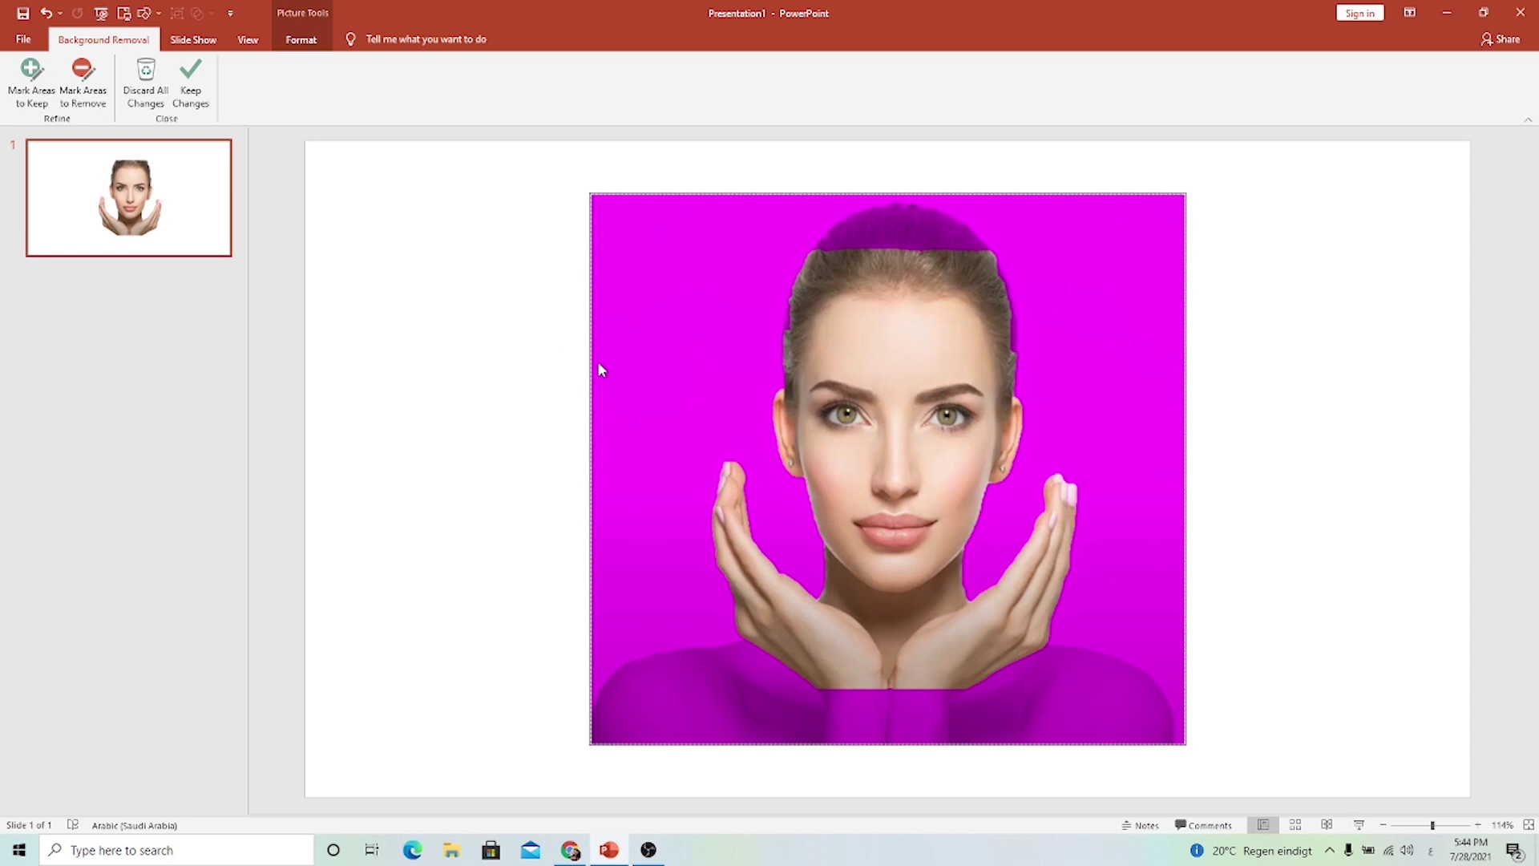
pyautogui.click(36, 87)
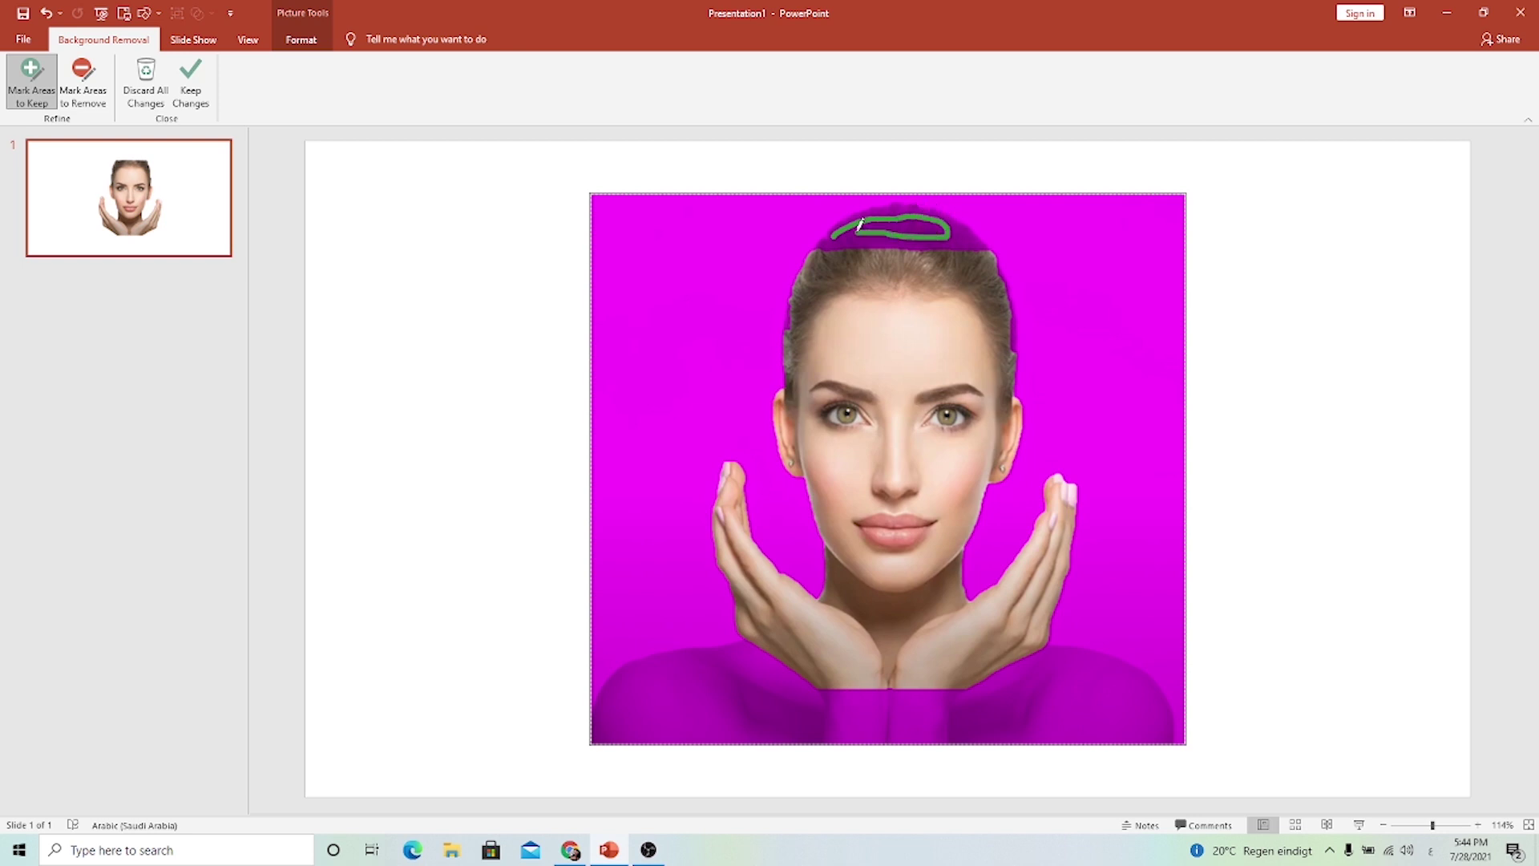
pyautogui.moveTo(858, 224); pyautogui.dragTo(858, 225)
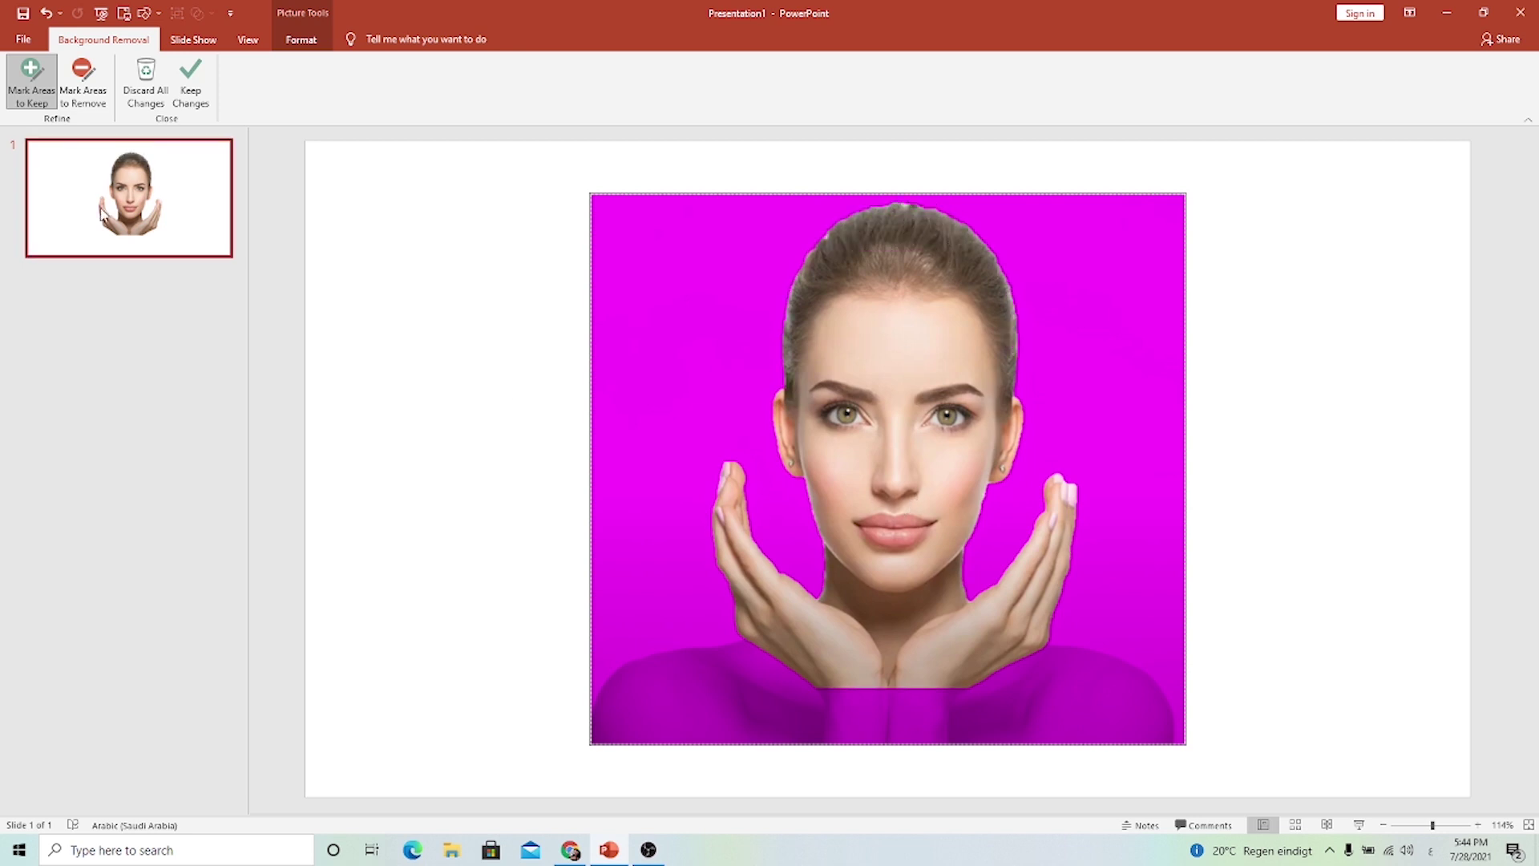
pyautogui.click(82, 80)
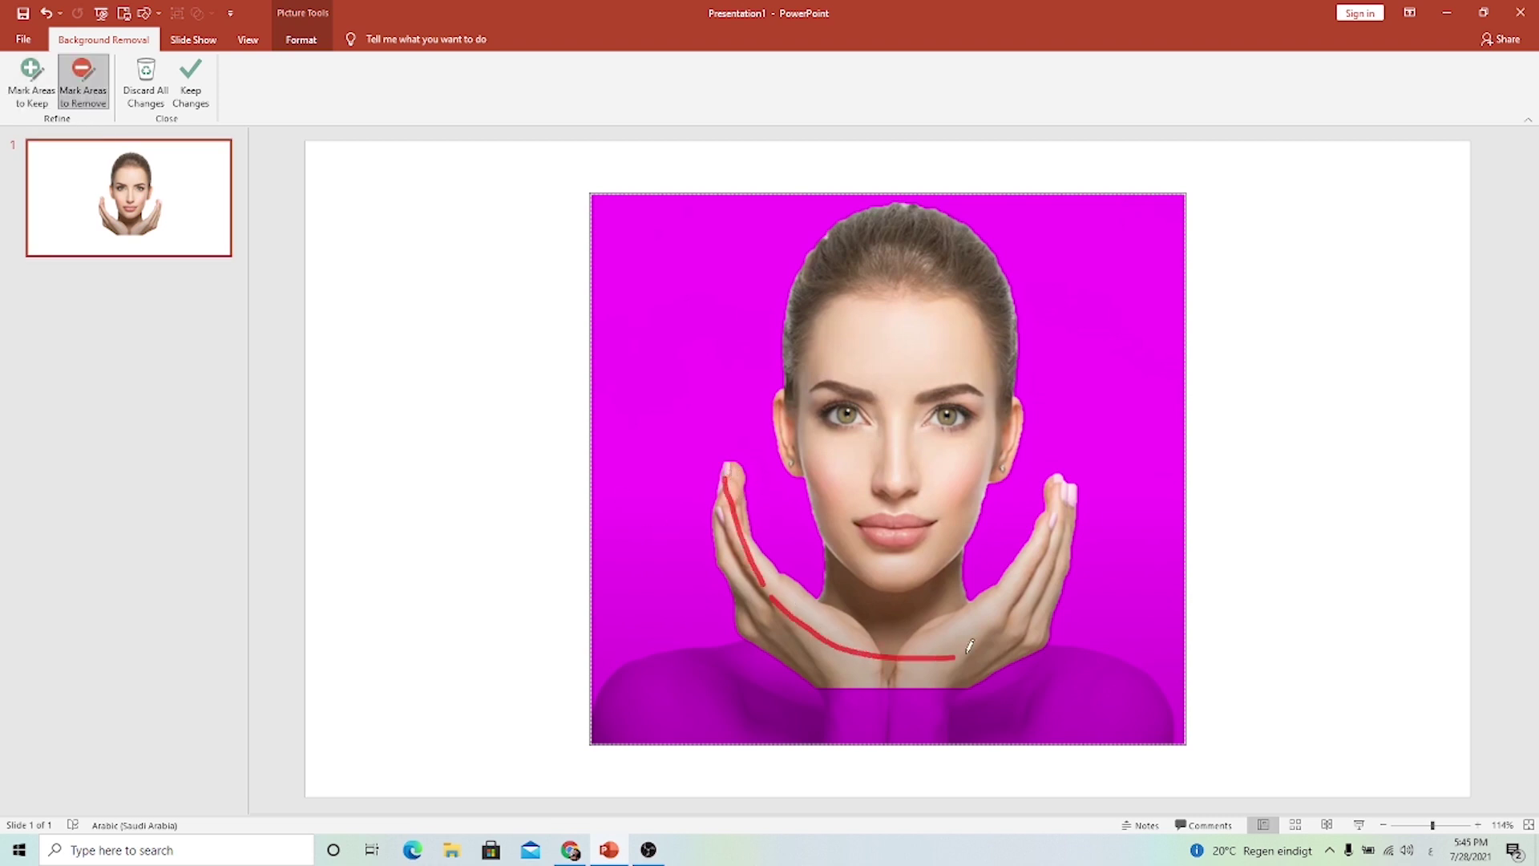
pyautogui.moveTo(1062, 522); pyautogui.dragTo(1061, 523)
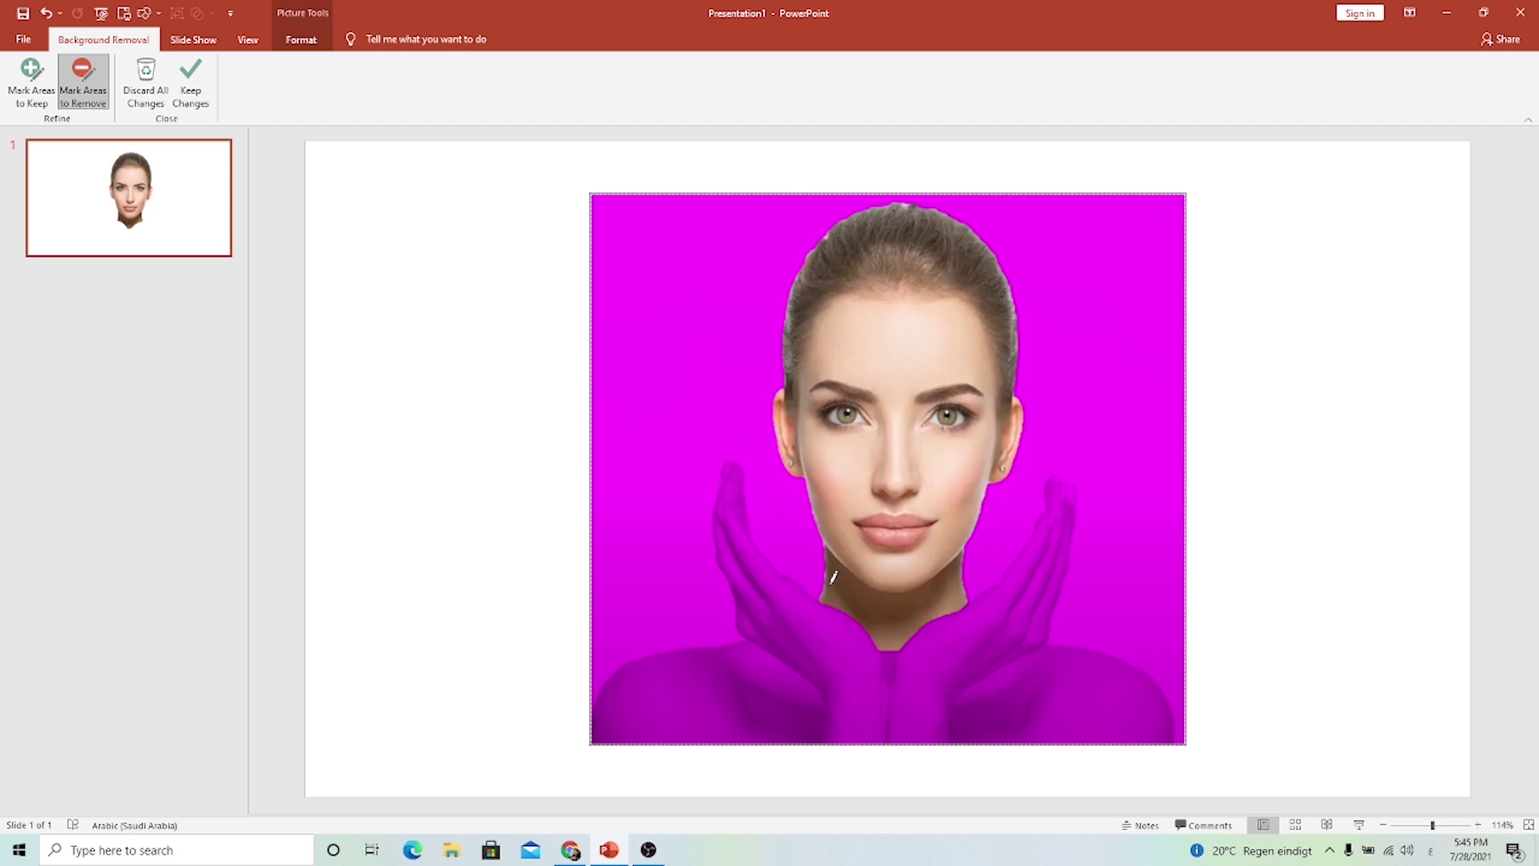
pyautogui.moveTo(944, 597); pyautogui.dragTo(943, 598)
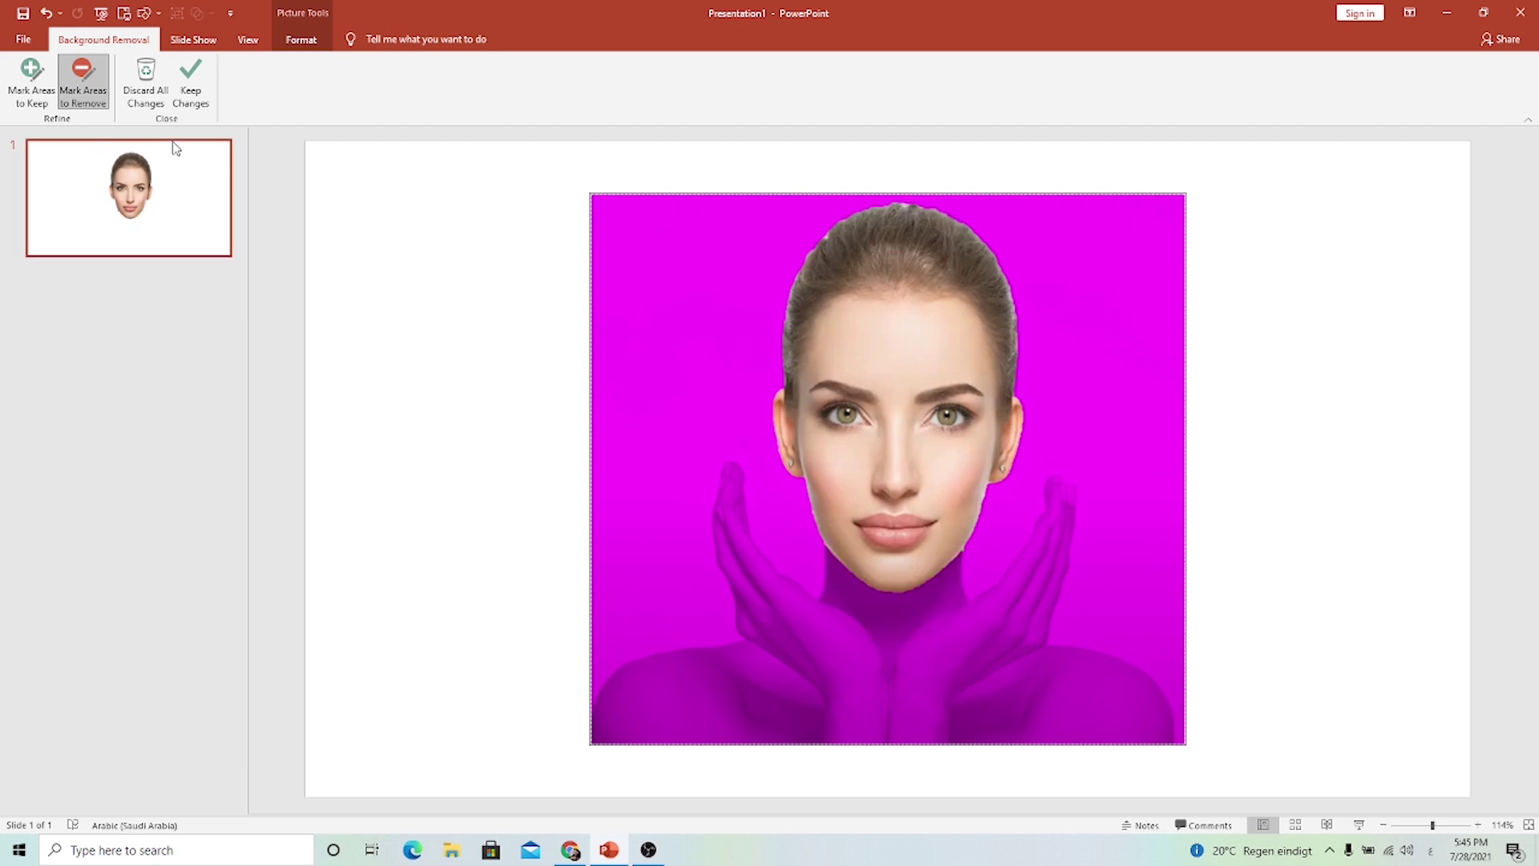
# Apply the background removal and crop the picture tightly around the face.
pyautogui.click(200, 104)
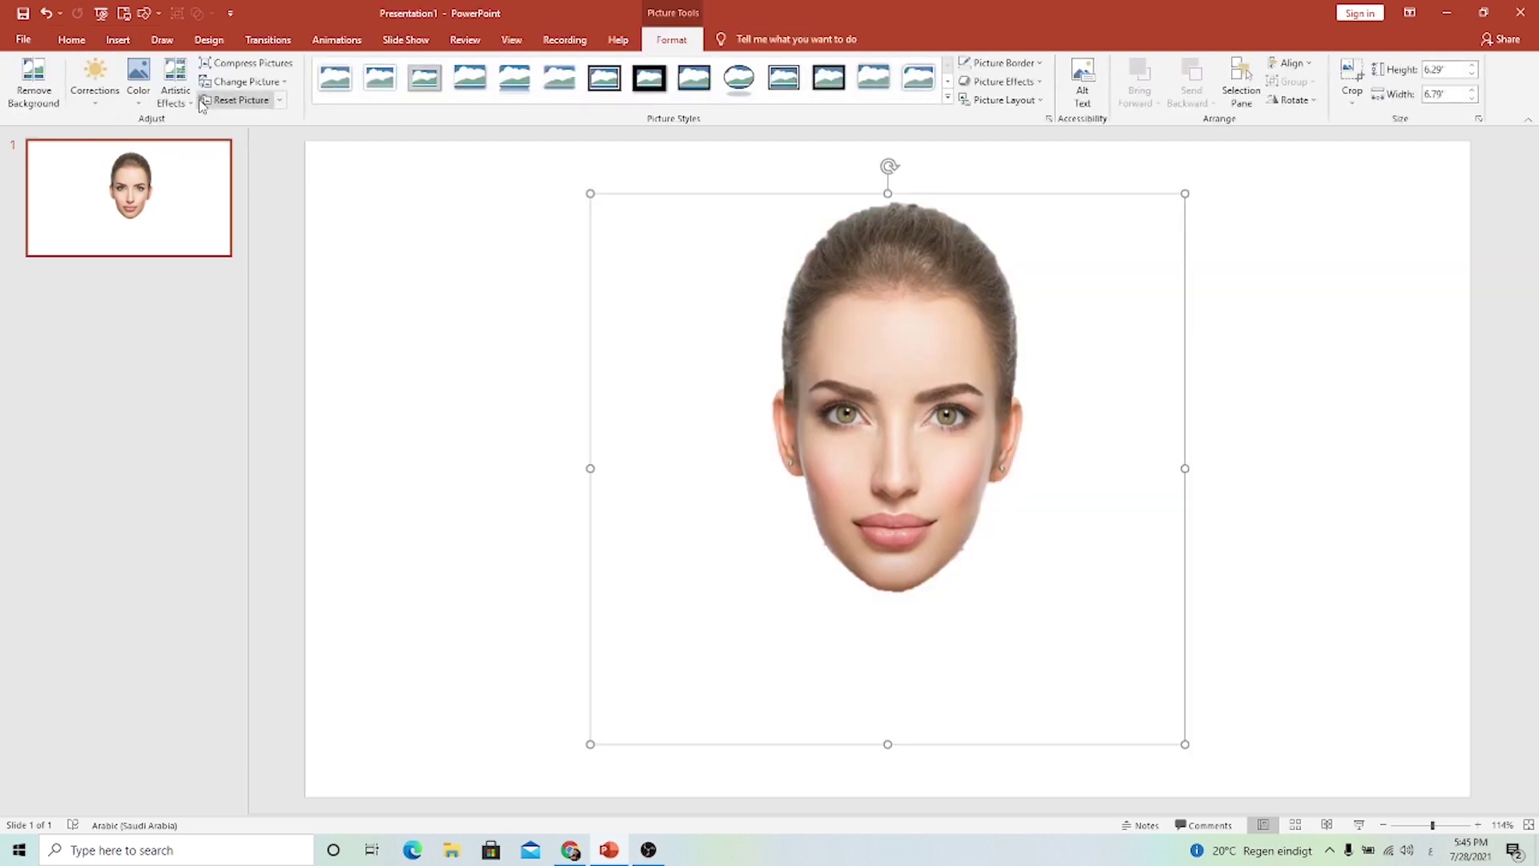
pyautogui.moveTo(862, 362); pyautogui.dragTo(790, 362)
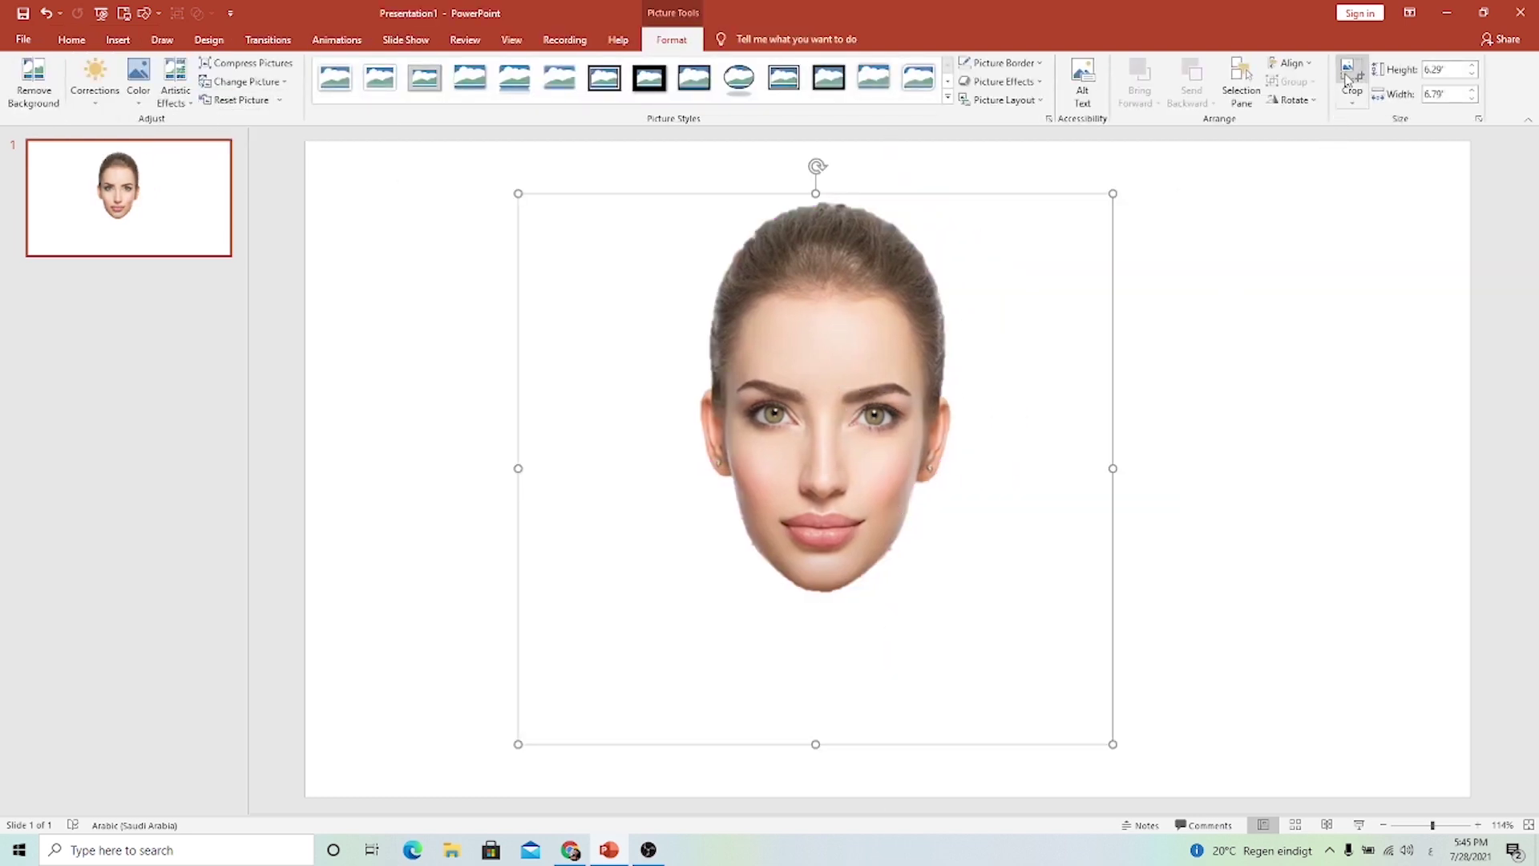
pyautogui.click(1349, 76)
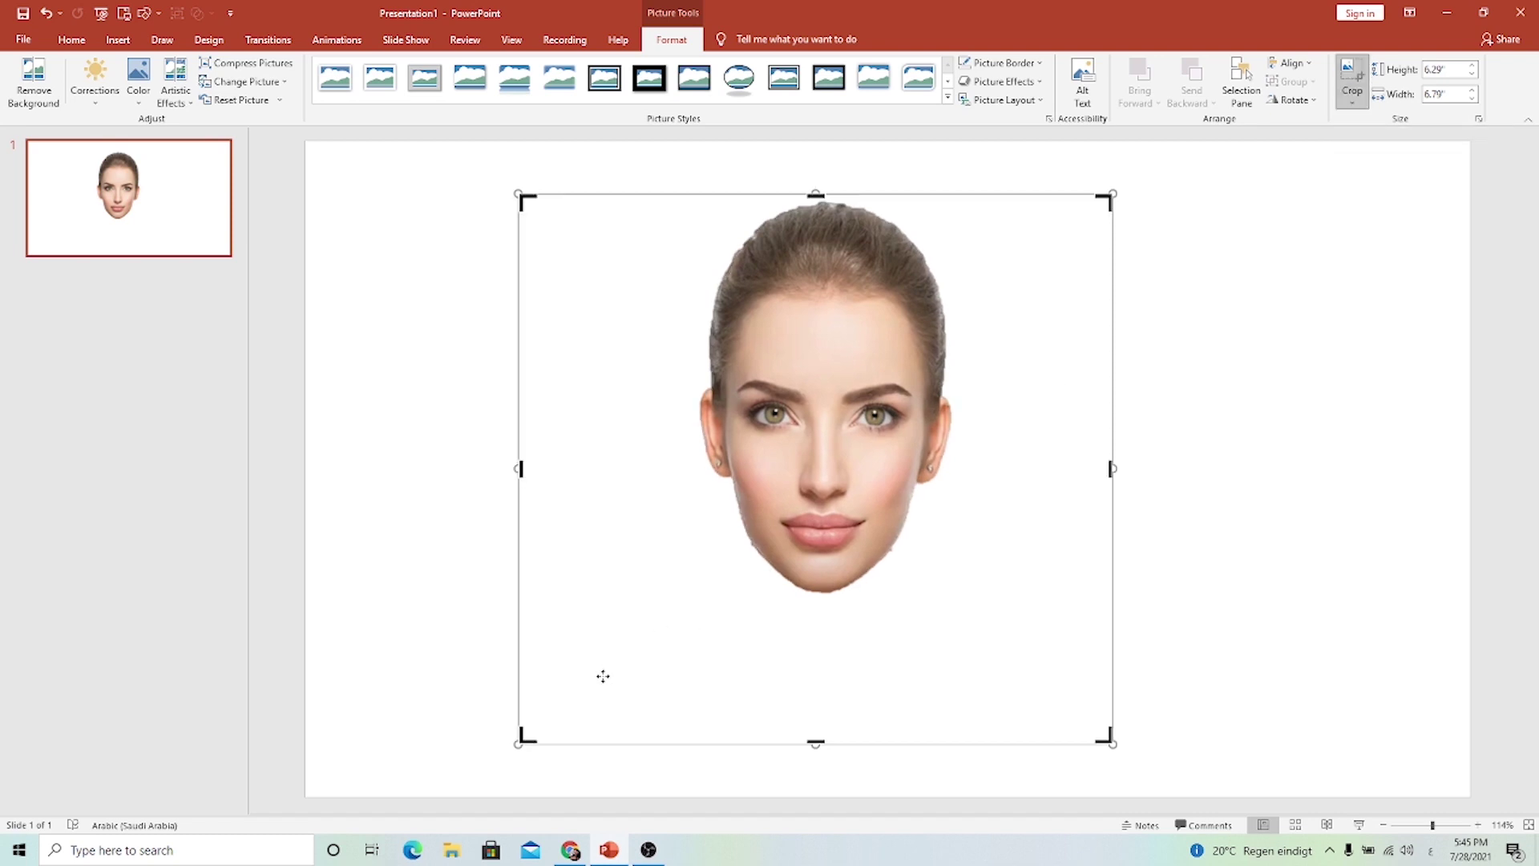
pyautogui.moveTo(526, 735); pyautogui.dragTo(680, 618)
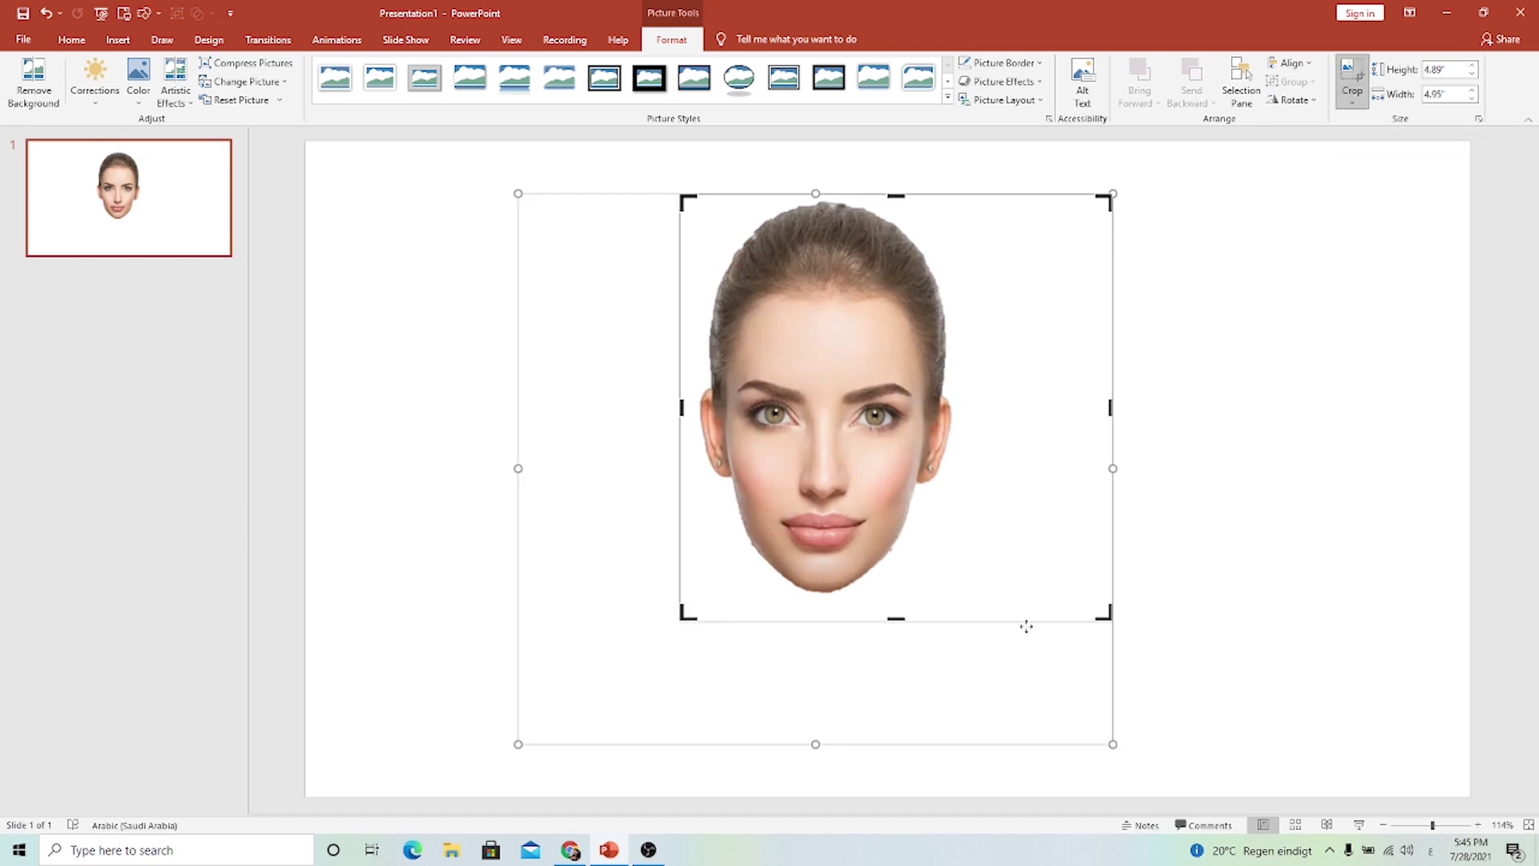
pyautogui.moveTo(1100, 198); pyautogui.dragTo(967, 204)
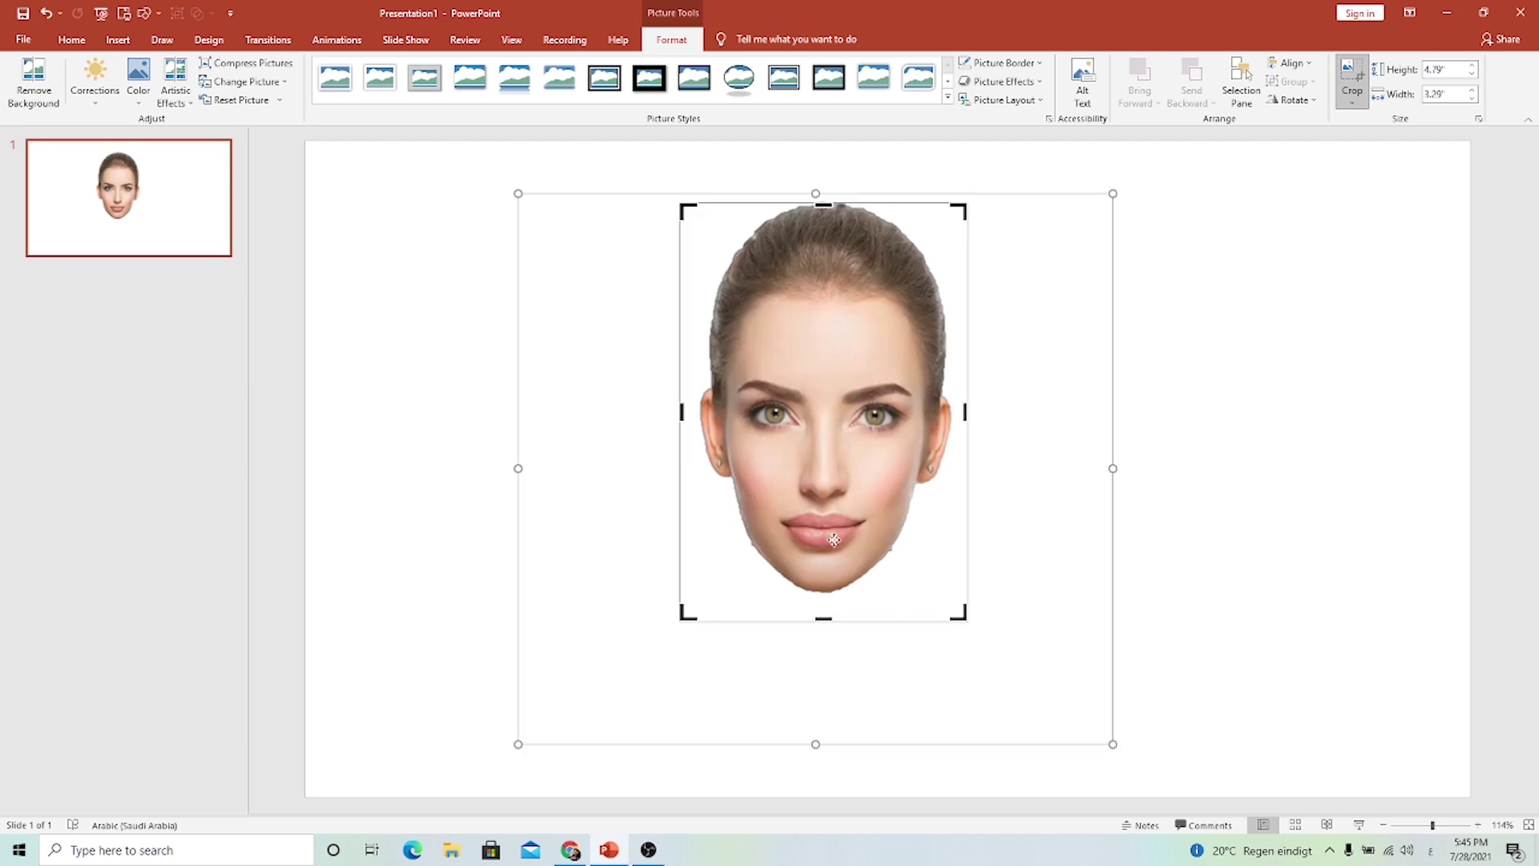
pyautogui.moveTo(824, 620); pyautogui.dragTo(823, 603)
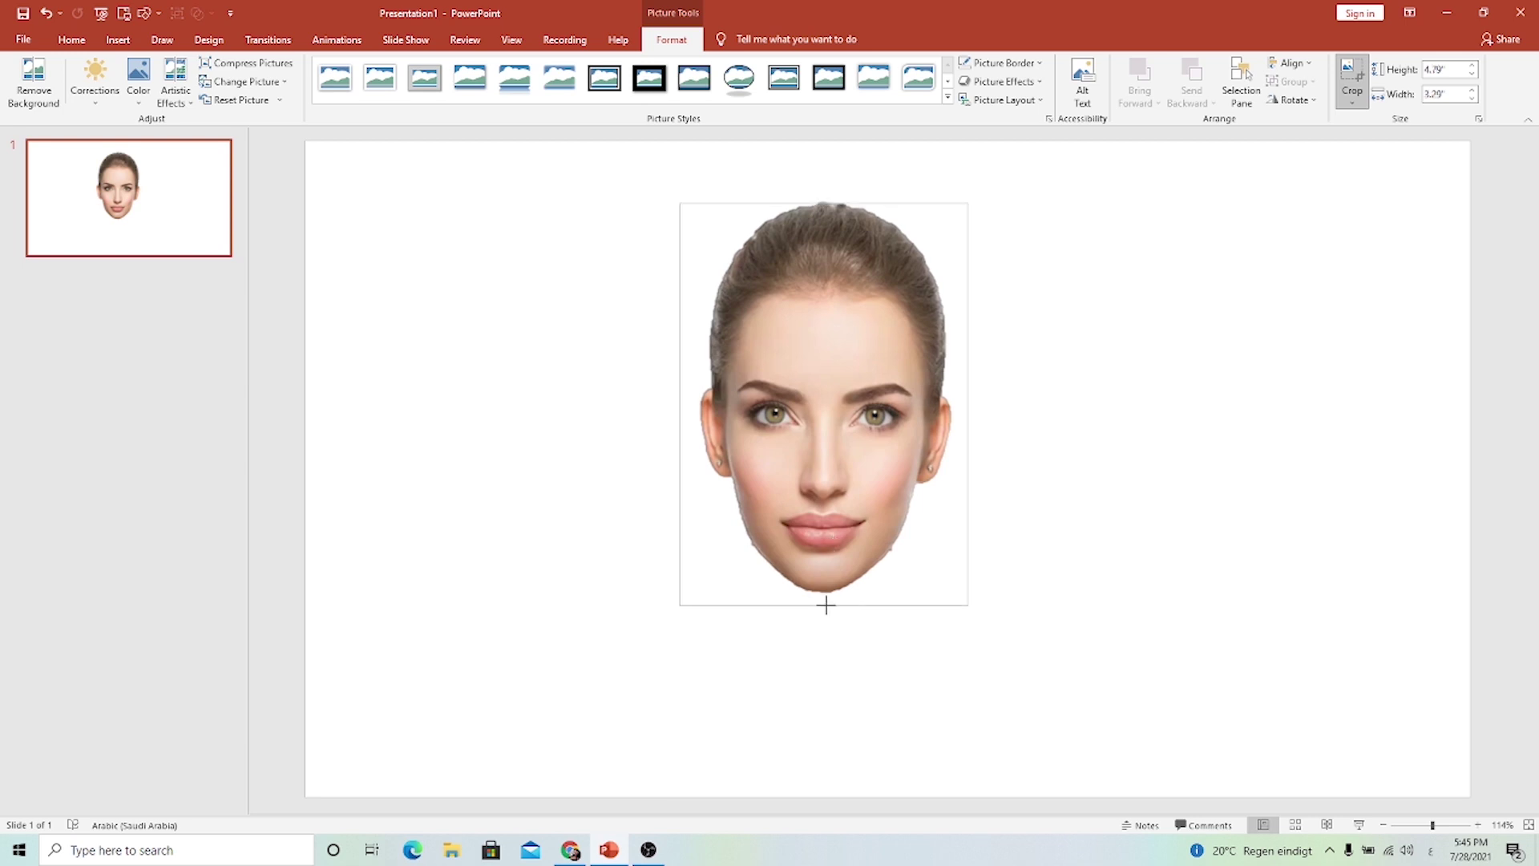
pyautogui.click(382, 488)
# Reposition the cropped face and enlarge it to 5.53 by 3.95 inches.
pyautogui.moveTo(836, 441); pyautogui.dragTo(892, 461)
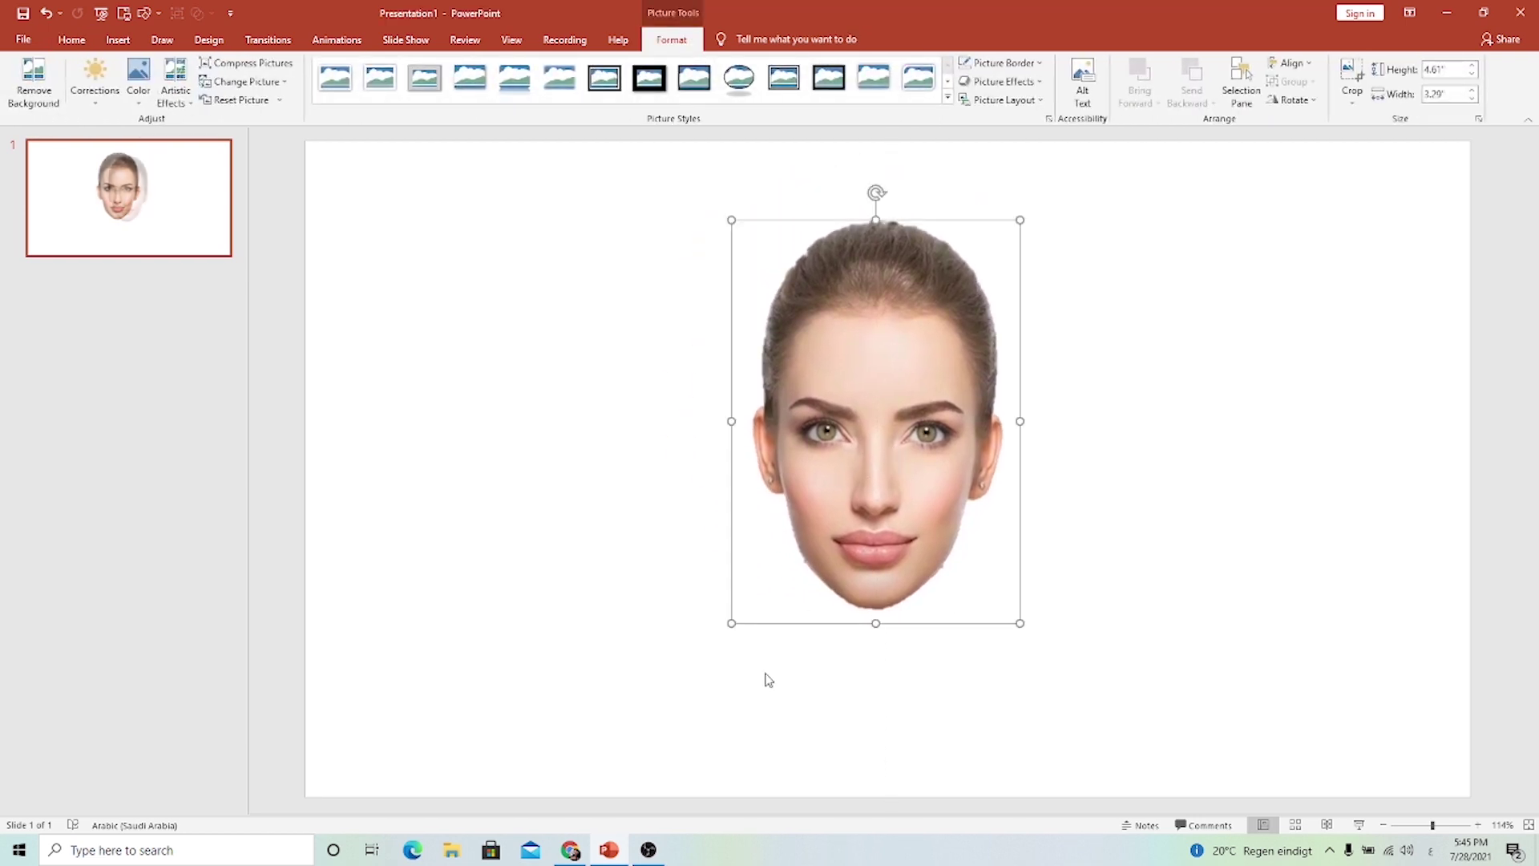
pyautogui.moveTo(725, 619); pyautogui.dragTo(674, 704)
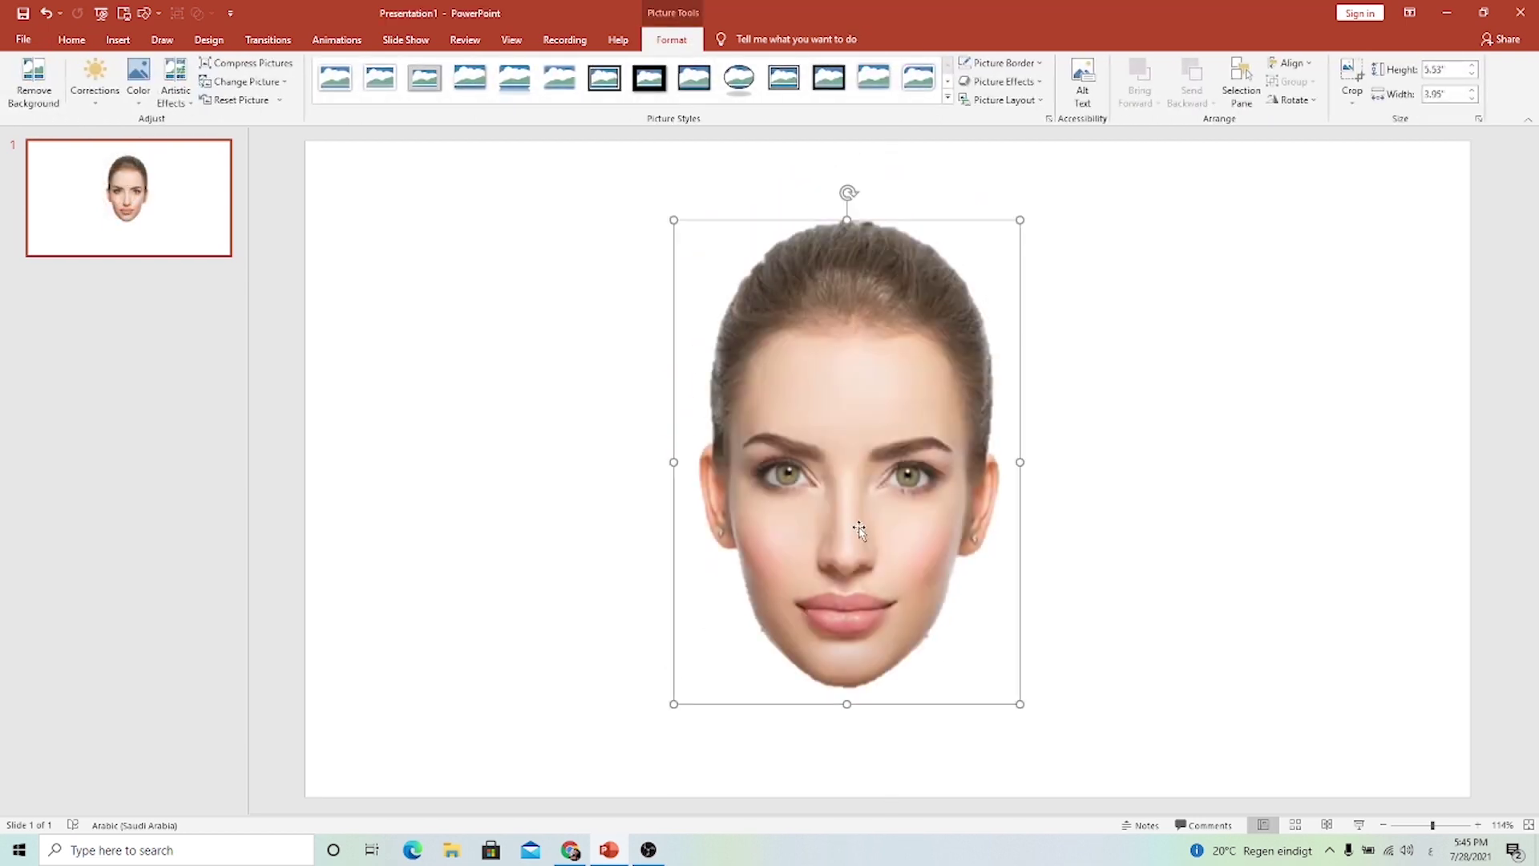
pyautogui.moveTo(859, 517); pyautogui.dragTo(859, 483)
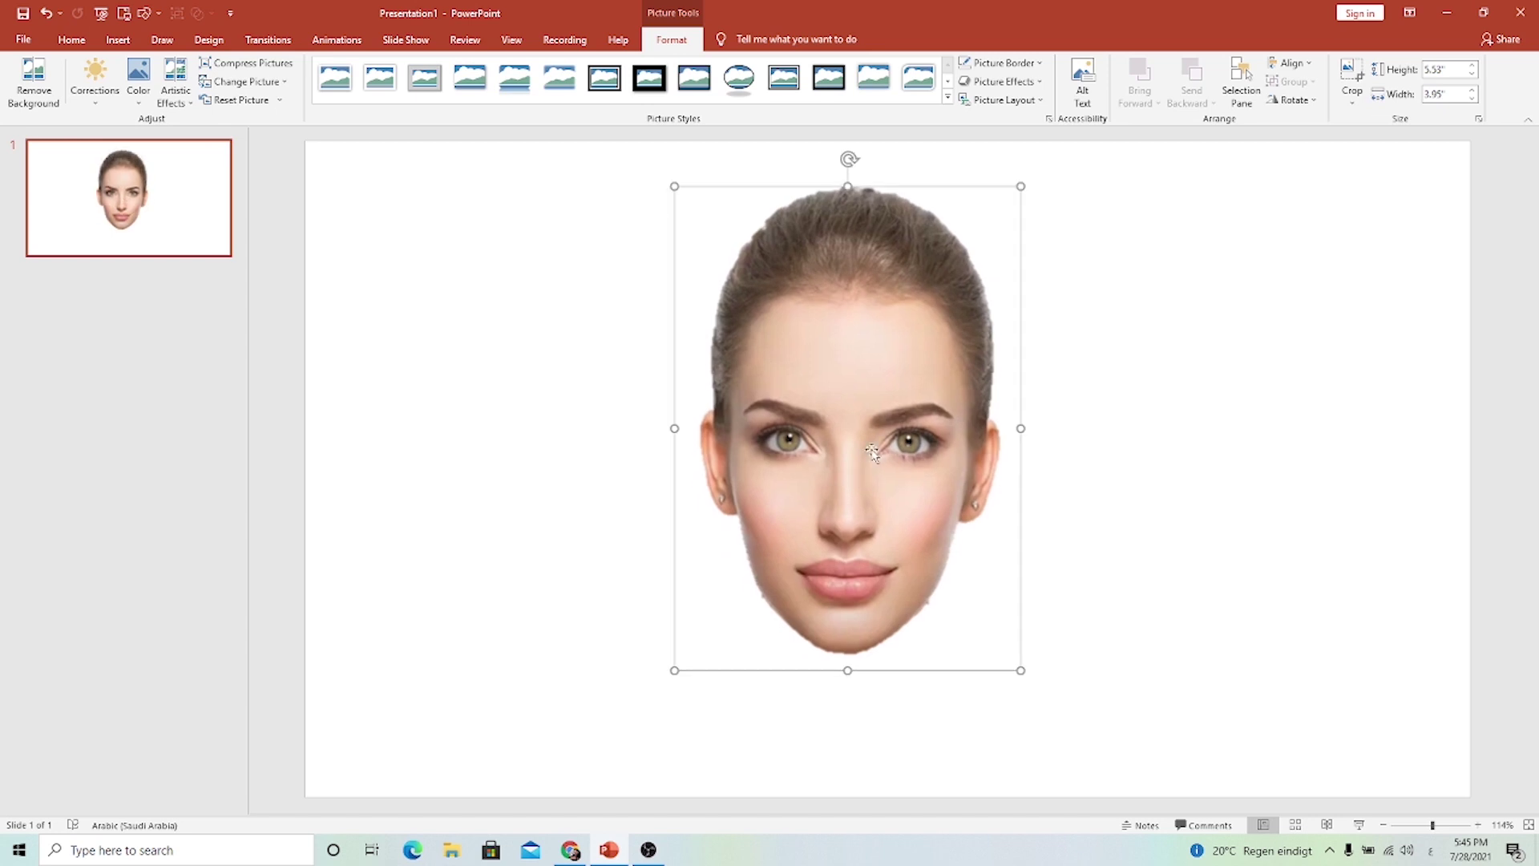
# Draw a blue ellipse across the top of the head and narrow it to fit.
pyautogui.click(126, 48)
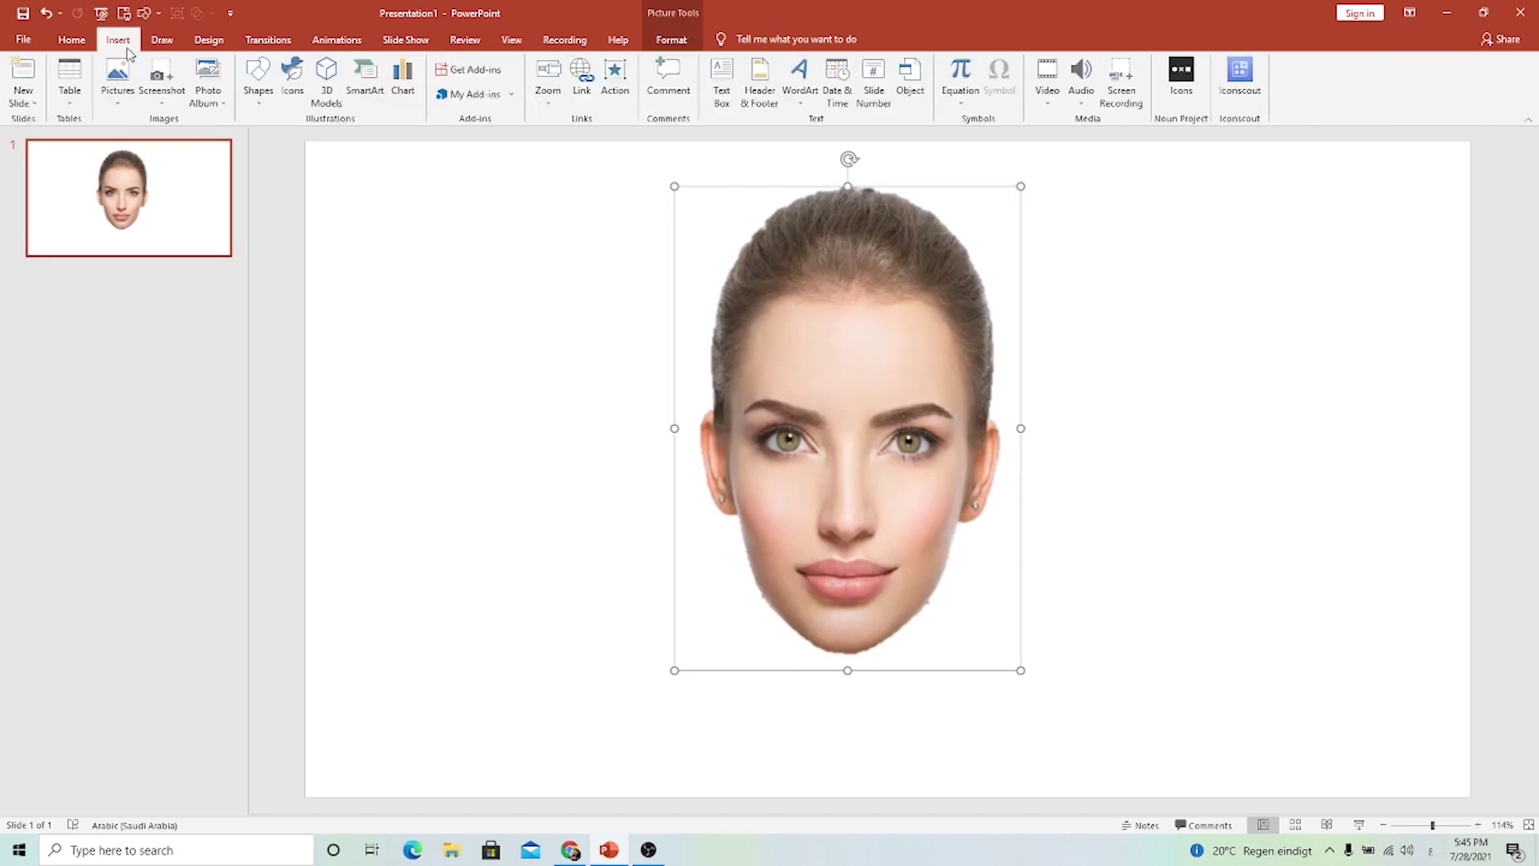
pyautogui.click(258, 85)
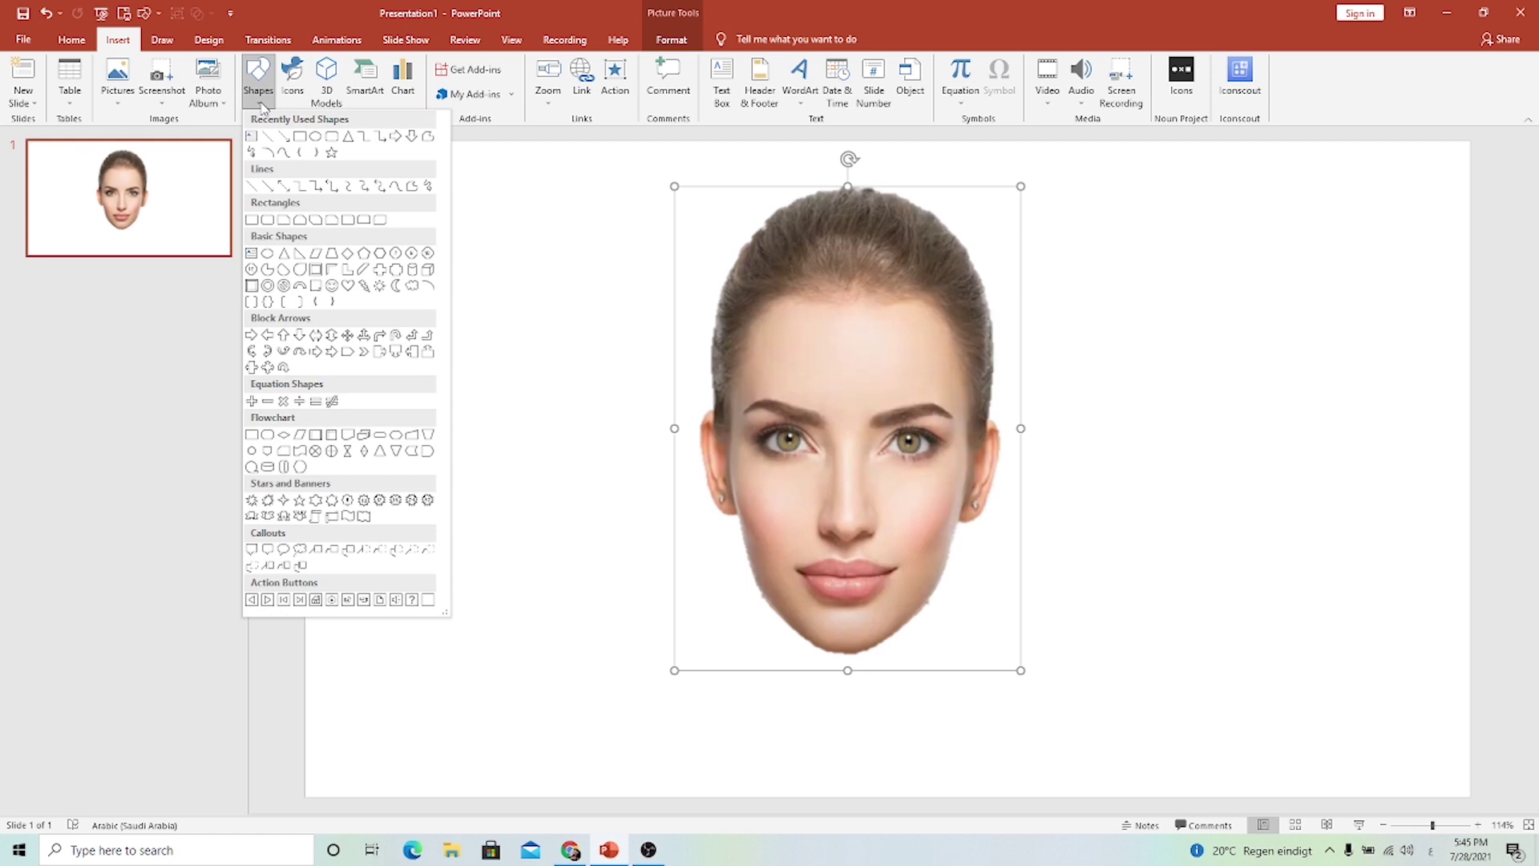
pyautogui.click(315, 137)
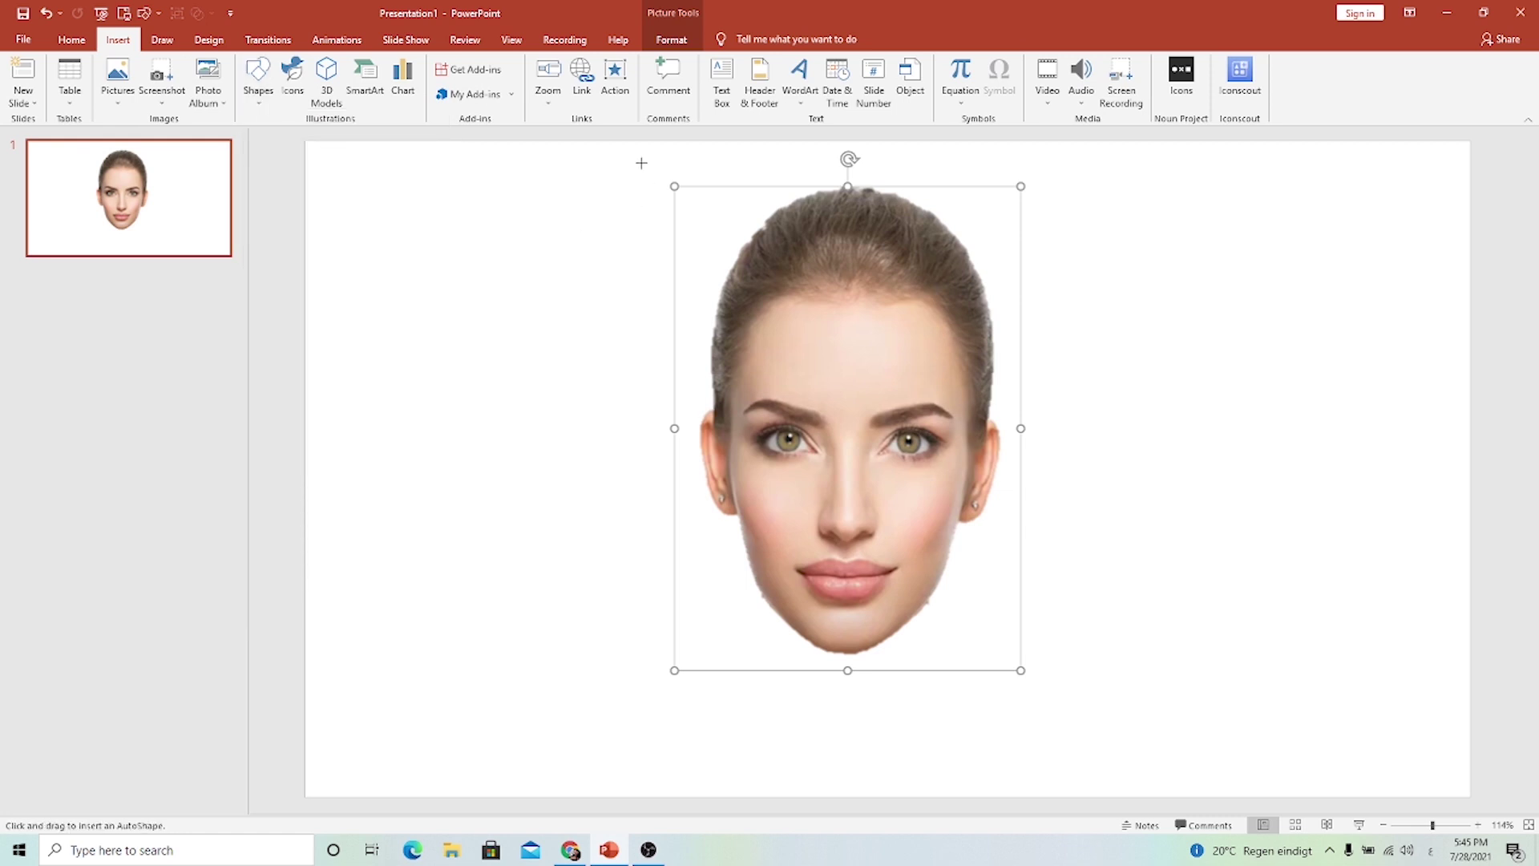
pyautogui.moveTo(642, 162)
pyautogui.mouseDown()
pyautogui.moveTo(1089, 269)
pyautogui.moveTo(1058, 266)
pyautogui.mouseUp()
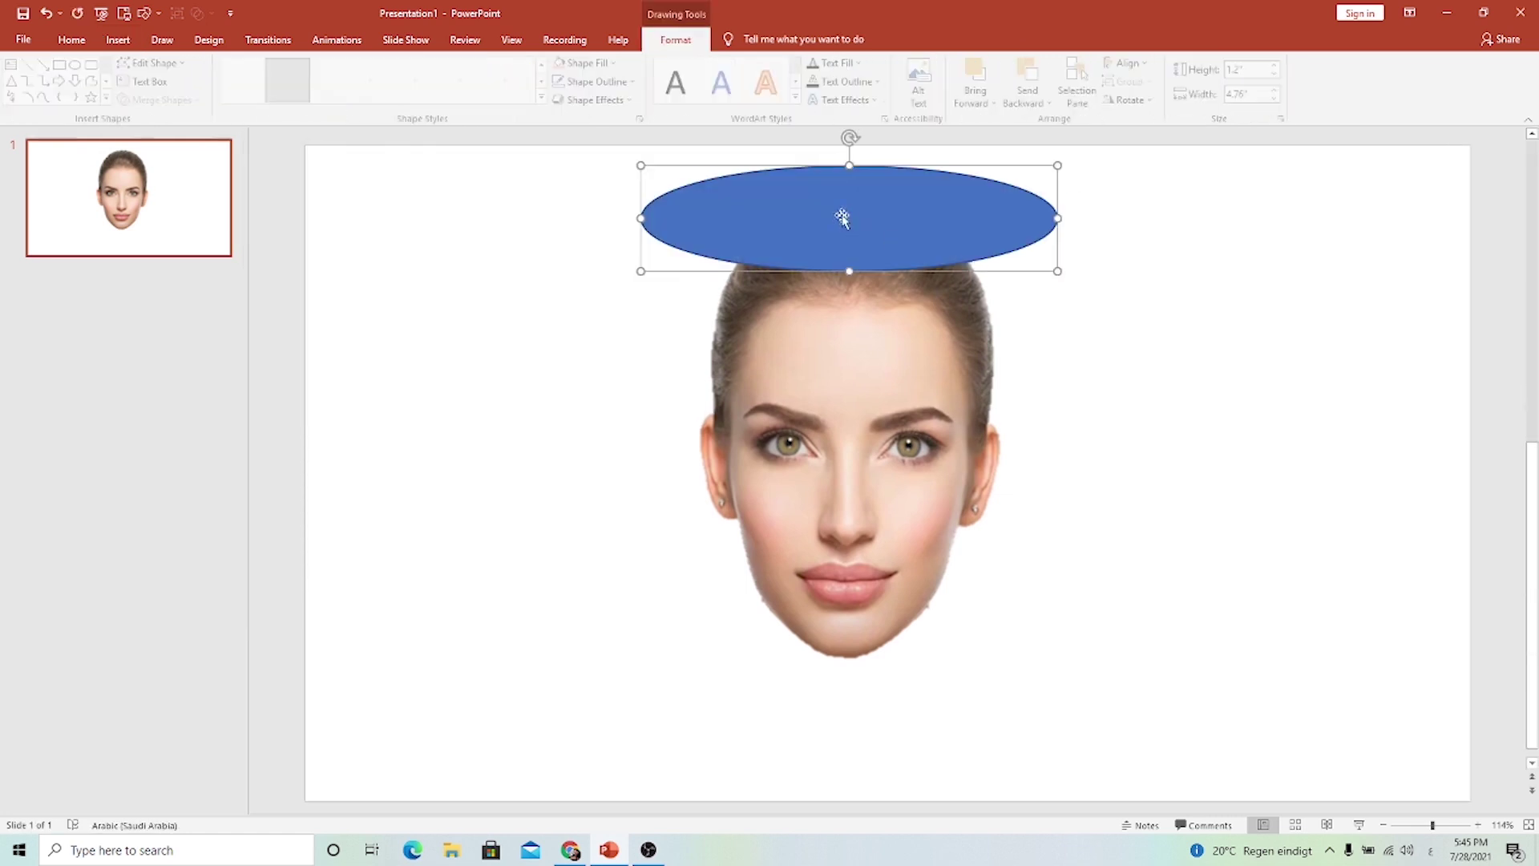
pyautogui.moveTo(841, 214); pyautogui.dragTo(875, 224)
pyautogui.click(1085, 234)
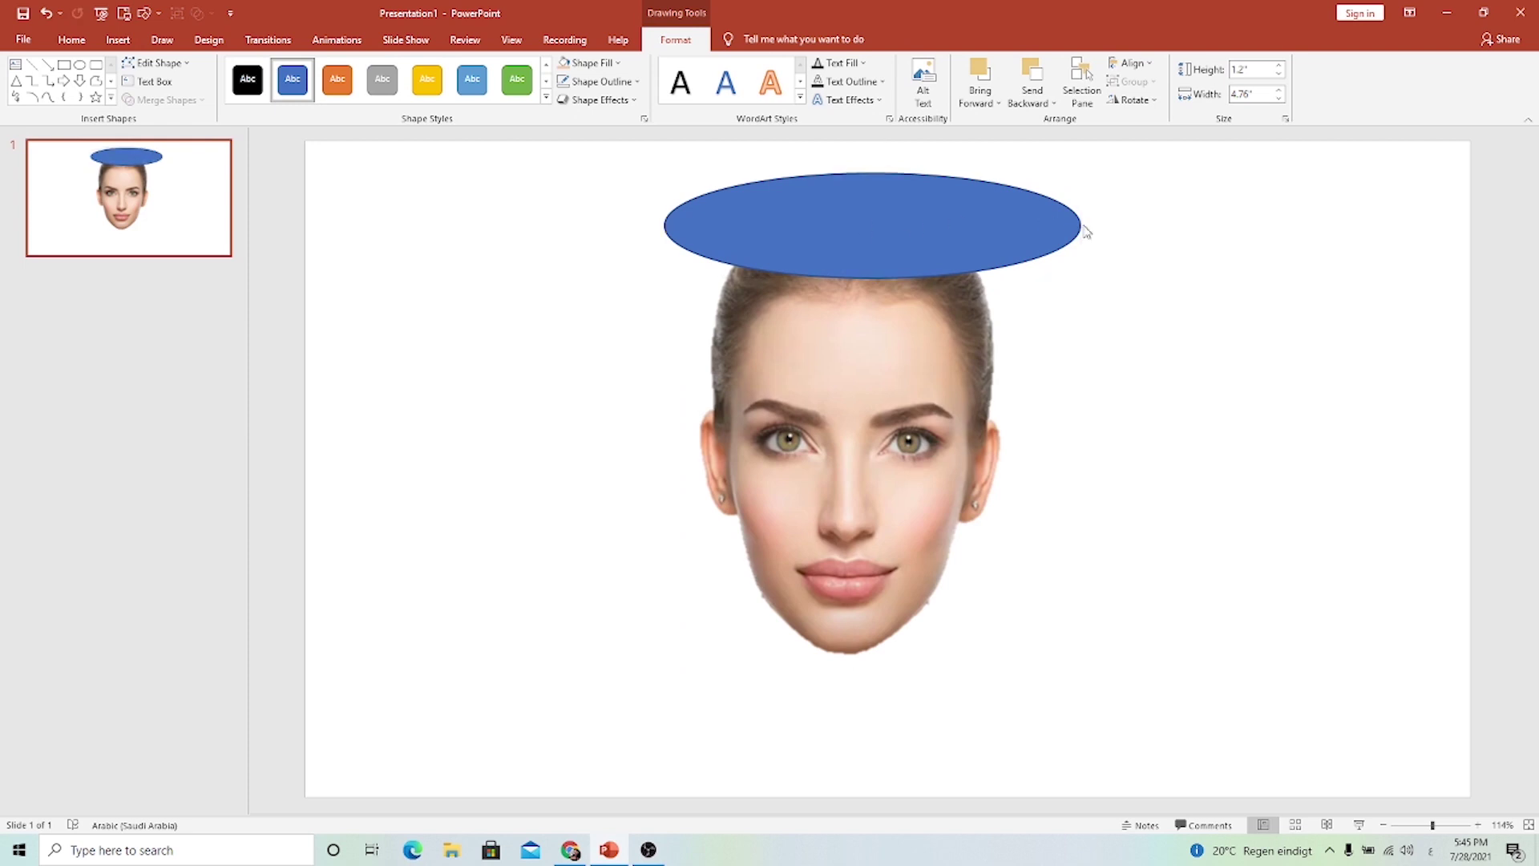
pyautogui.moveTo(1017, 223); pyautogui.dragTo(1009, 227)
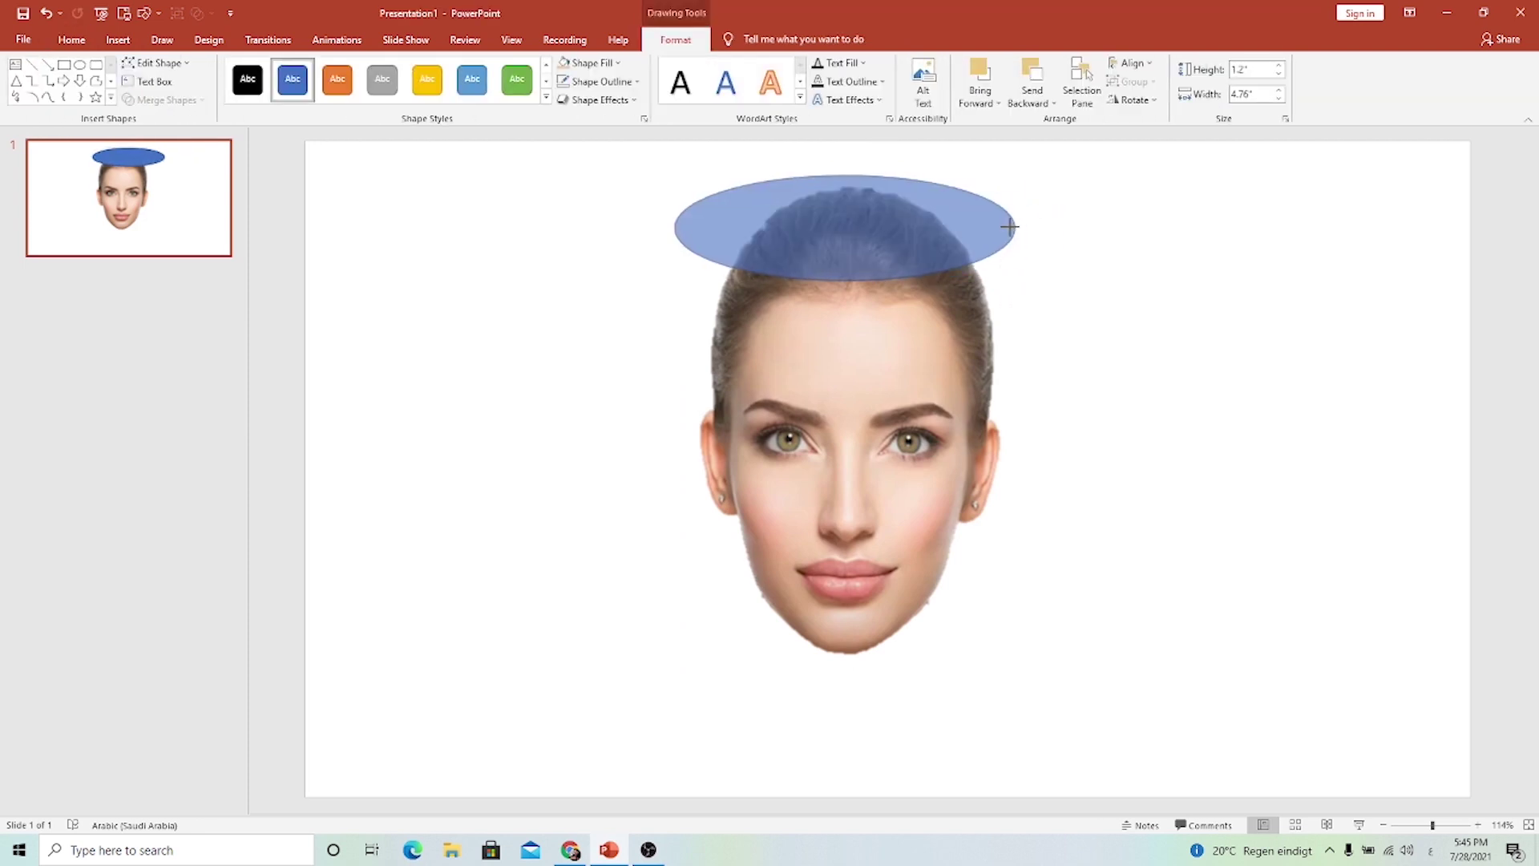
pyautogui.moveTo(889, 227); pyautogui.dragTo(884, 218)
# Centre the 1.2 by 3.83 inch ellipse over the head and select it with the photo.
pyautogui.click(881, 335)
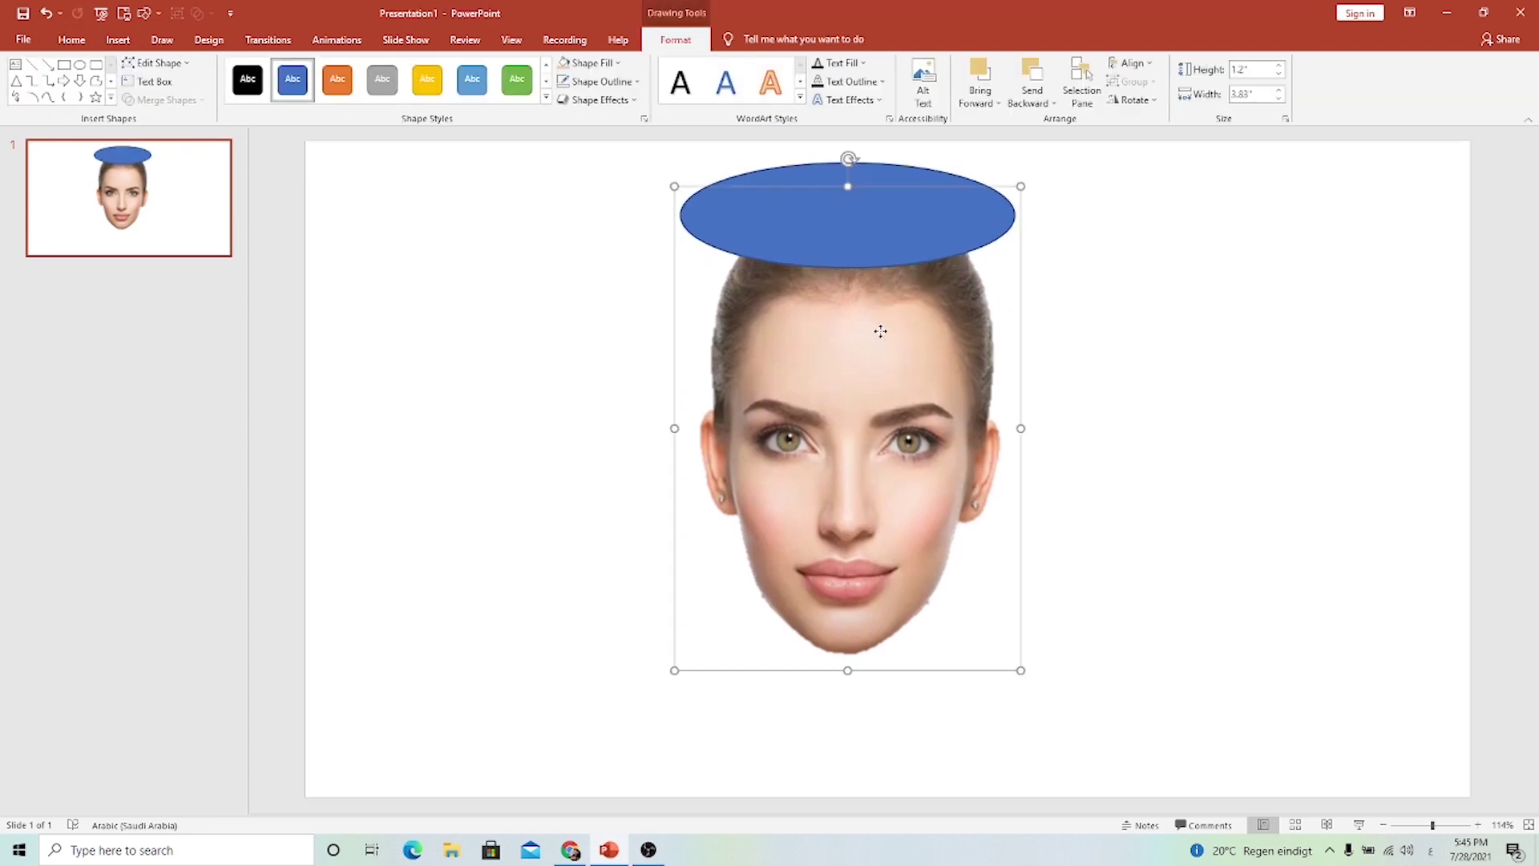
pyautogui.click(886, 222)
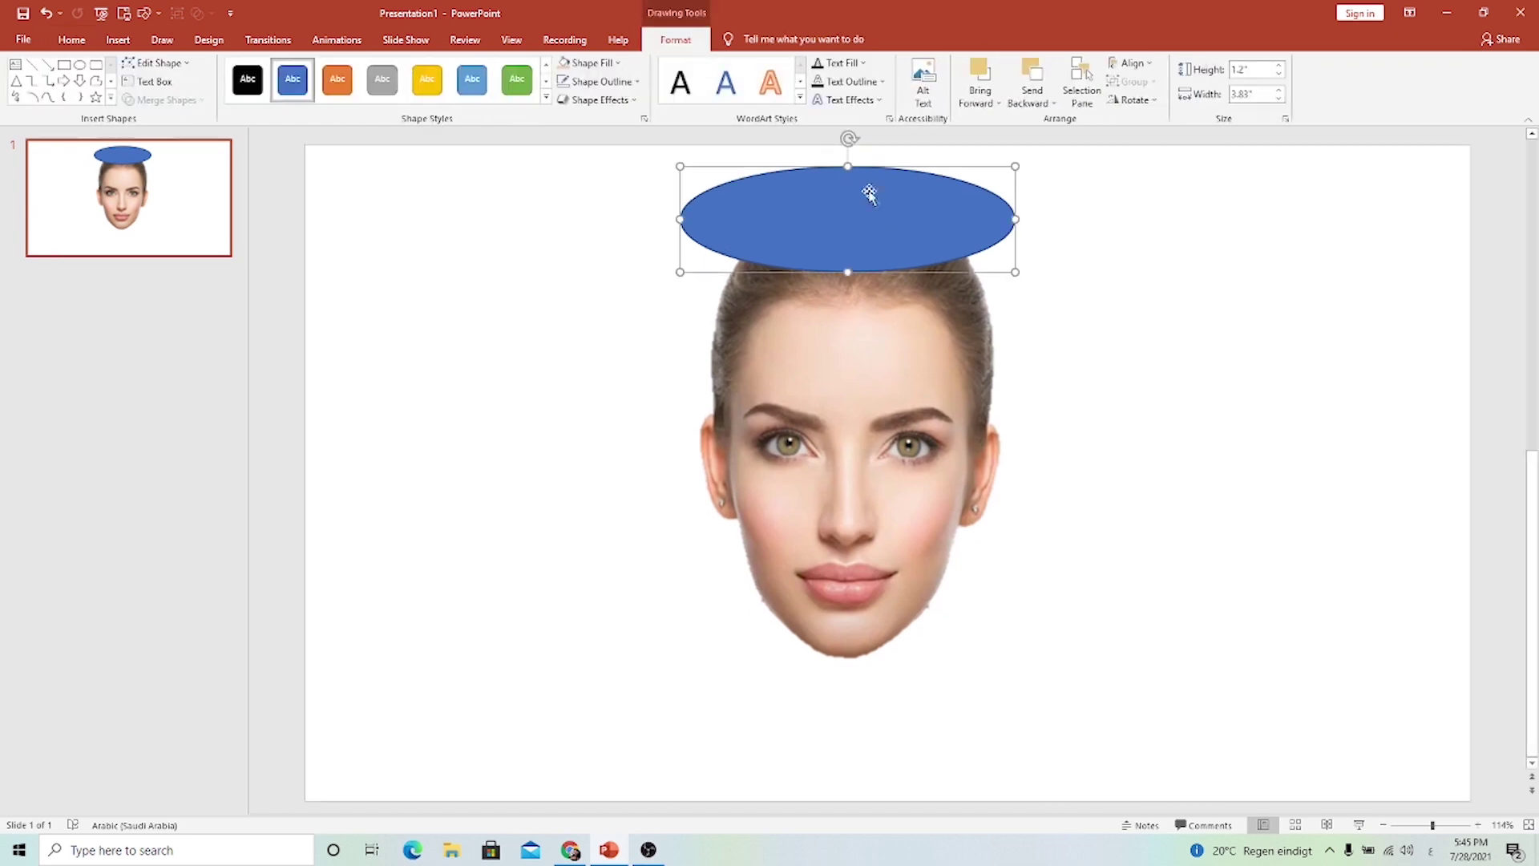
pyautogui.moveTo(865, 192); pyautogui.dragTo(878, 190)
pyautogui.click(884, 337)
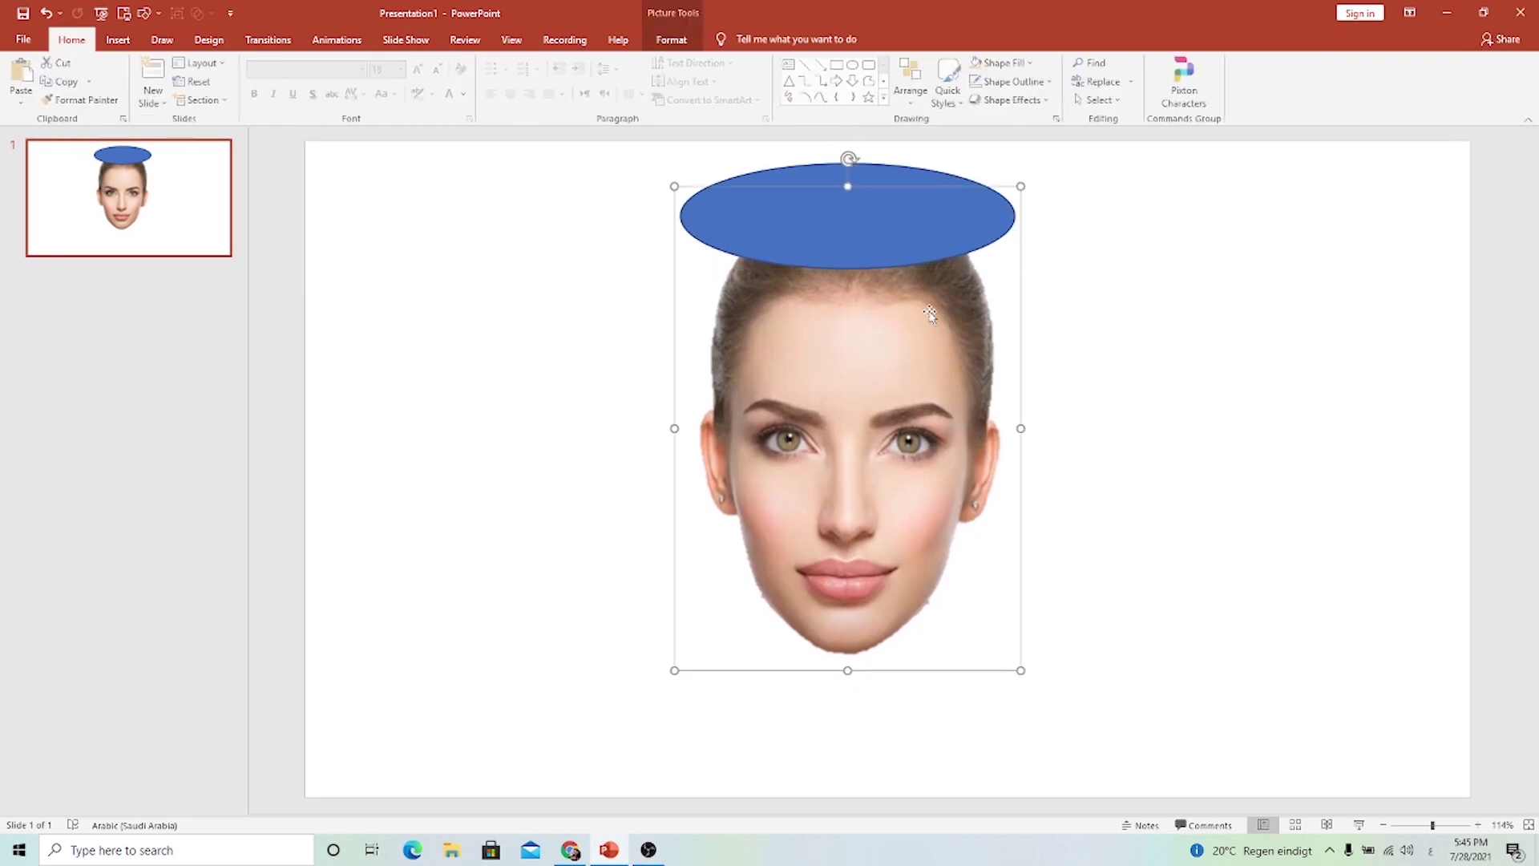
pyautogui.keyDown('shift'); pyautogui.click(901, 174); pyautogui.keyUp('shift')
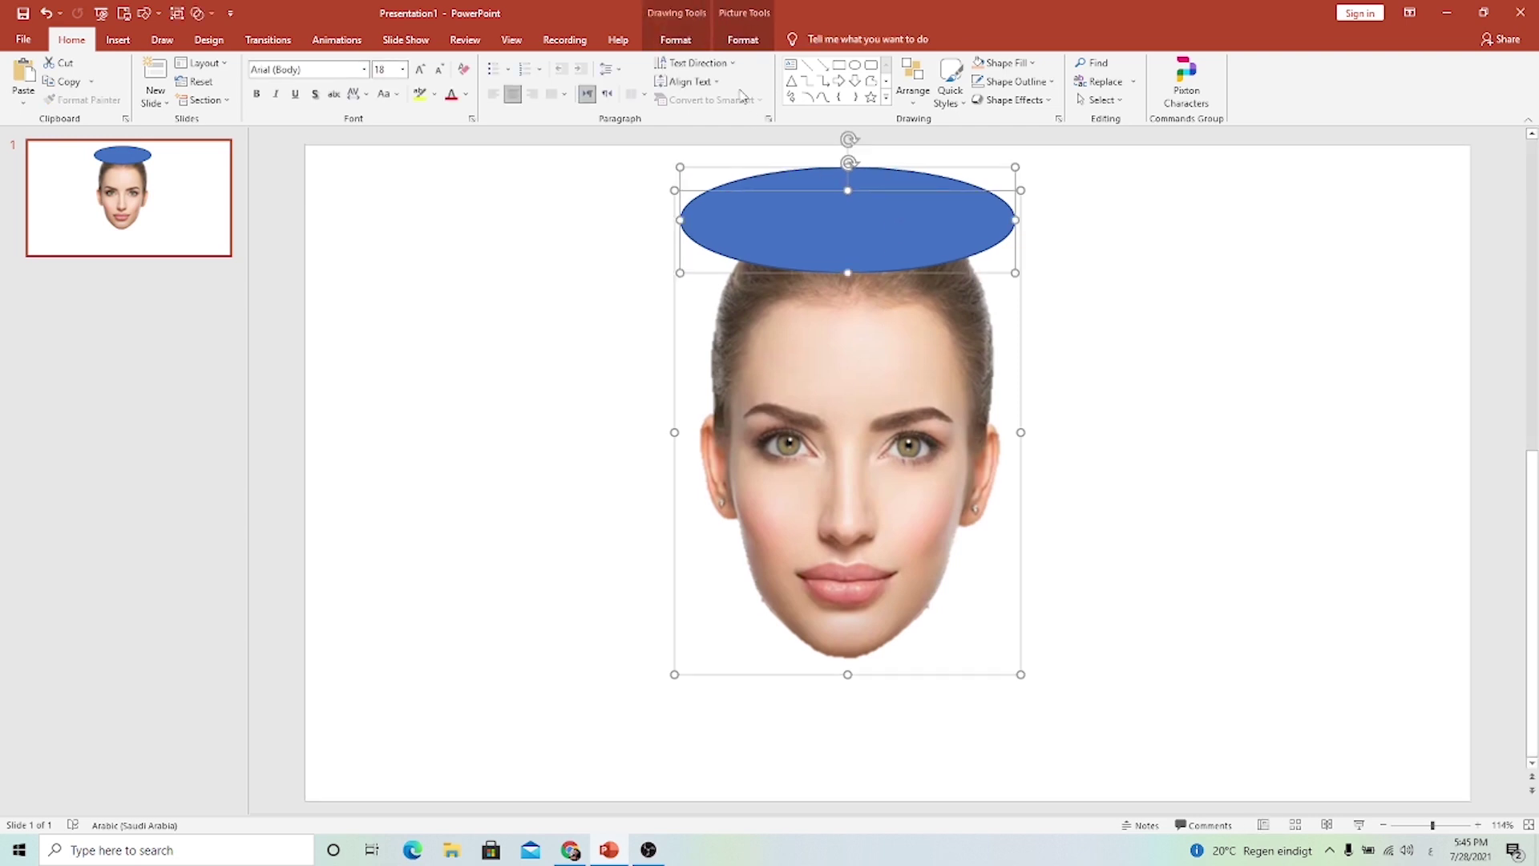
pyautogui.click(673, 40)
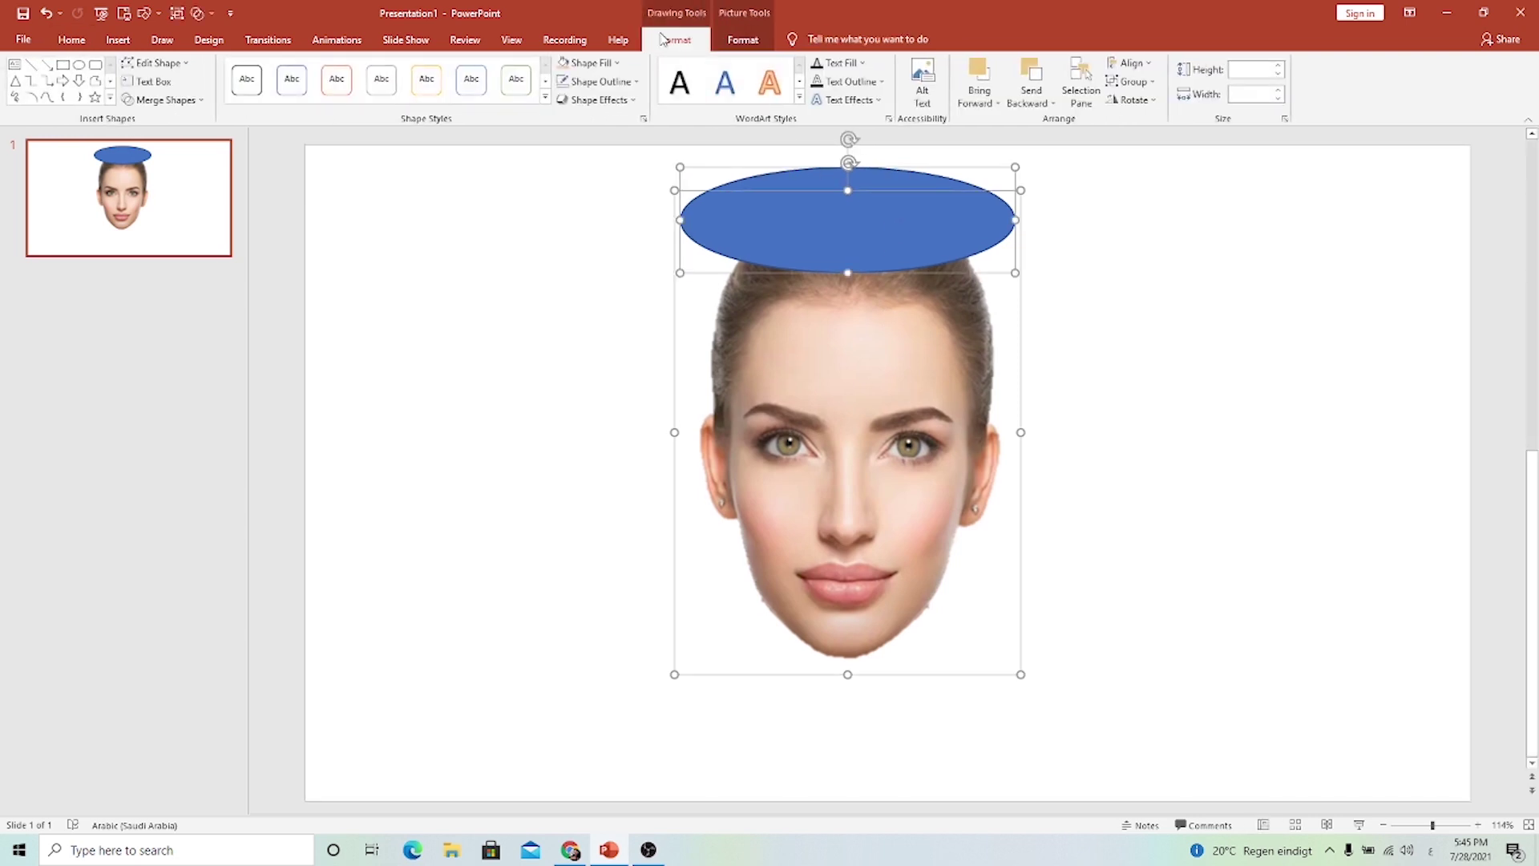
# Fragment the photo along the ellipse and move the hair crown to the upper right.
pyautogui.click(178, 102)
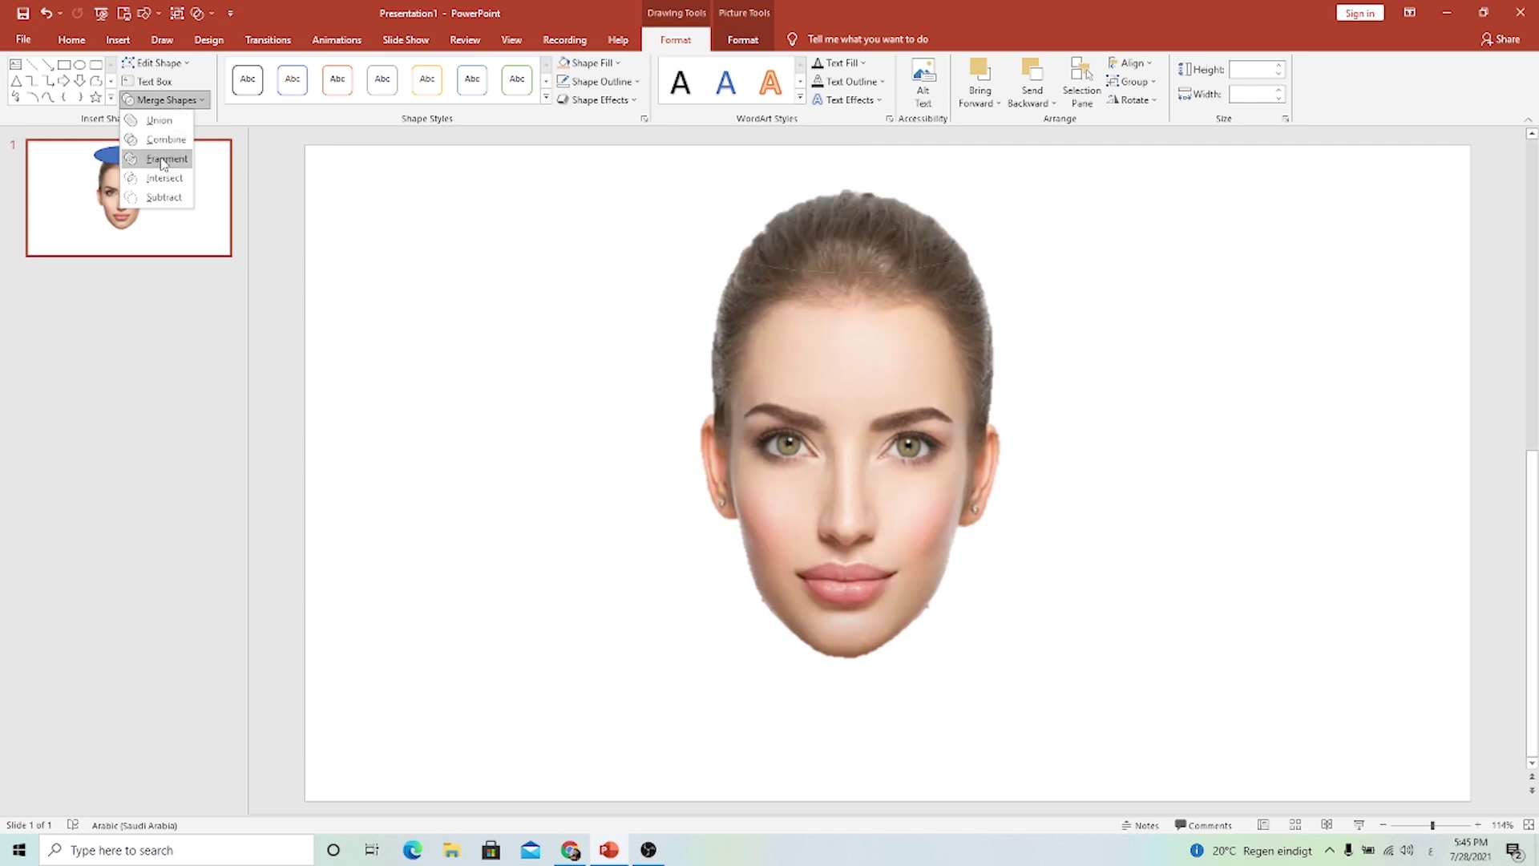
pyautogui.click(165, 159)
pyautogui.click(605, 282)
pyautogui.moveTo(830, 232); pyautogui.dragTo(1104, 235)
# Delete the thin white sliver and shift the face slightly left and down.
pyautogui.click(852, 188)
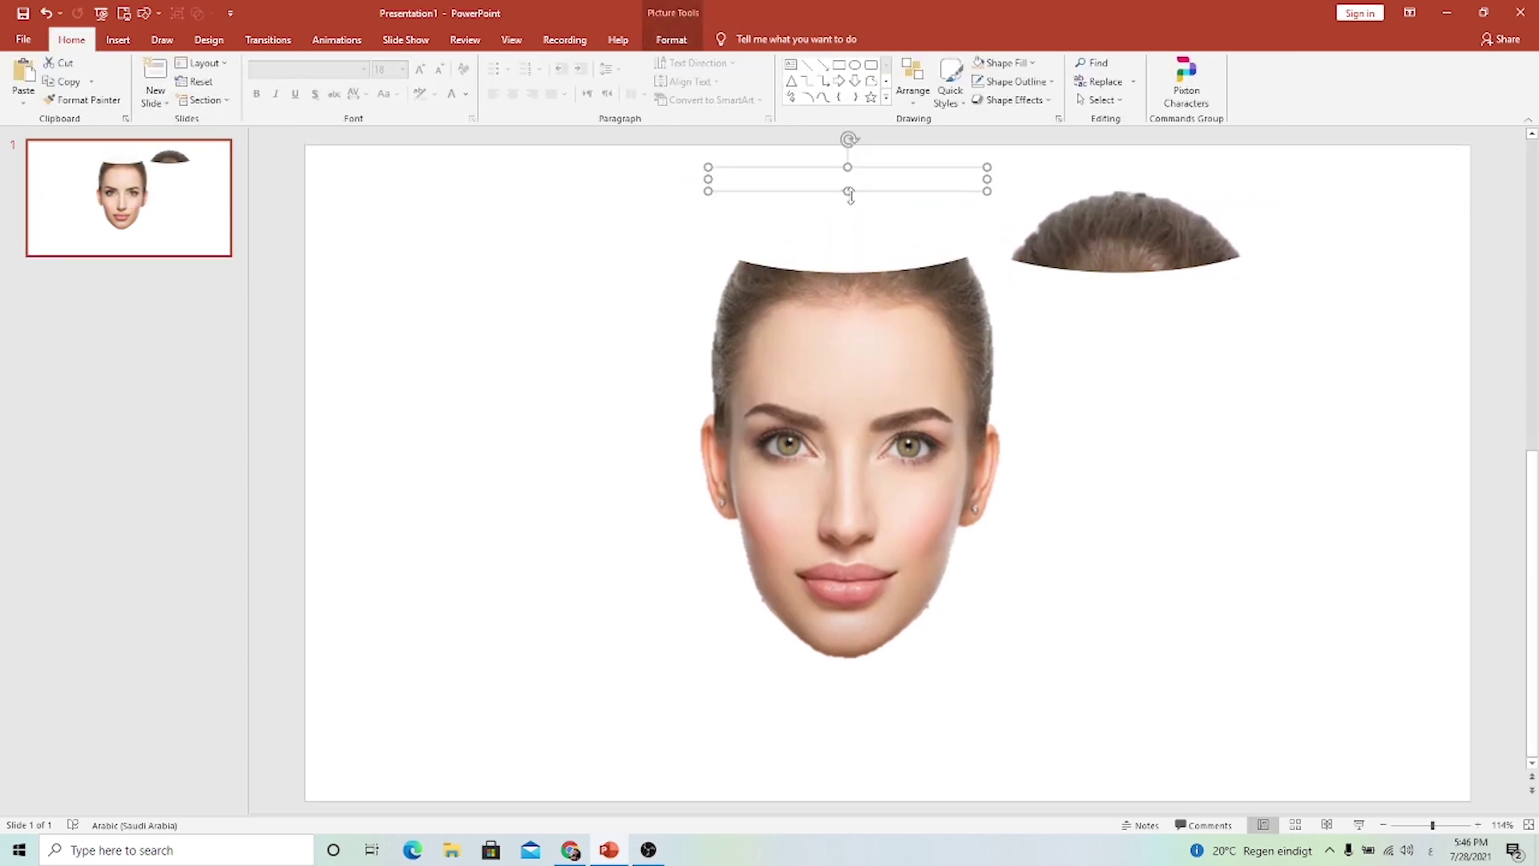
pyautogui.press('Delete')
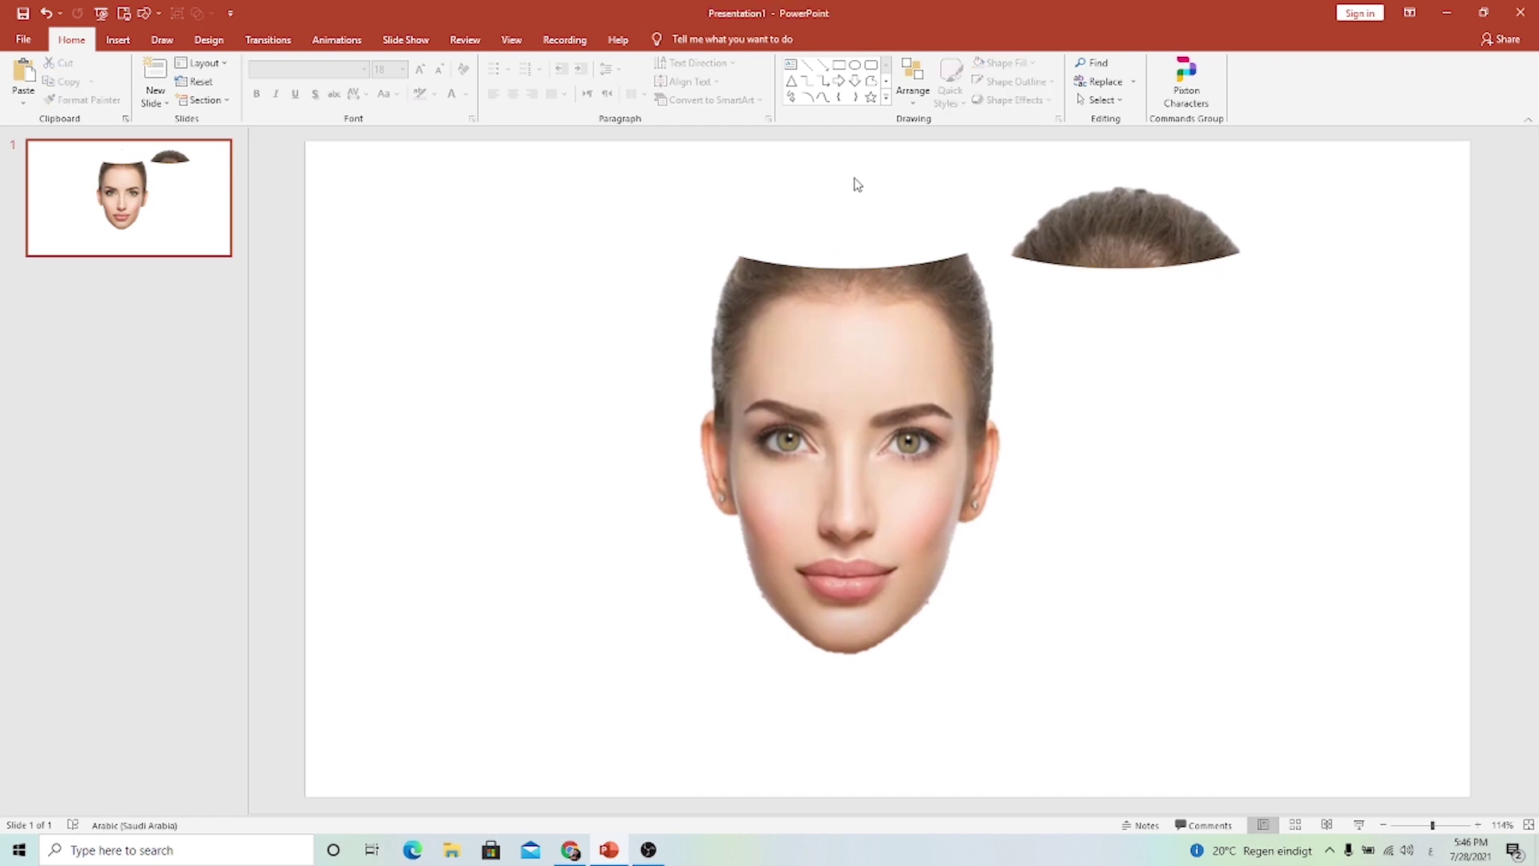
pyautogui.click(834, 312)
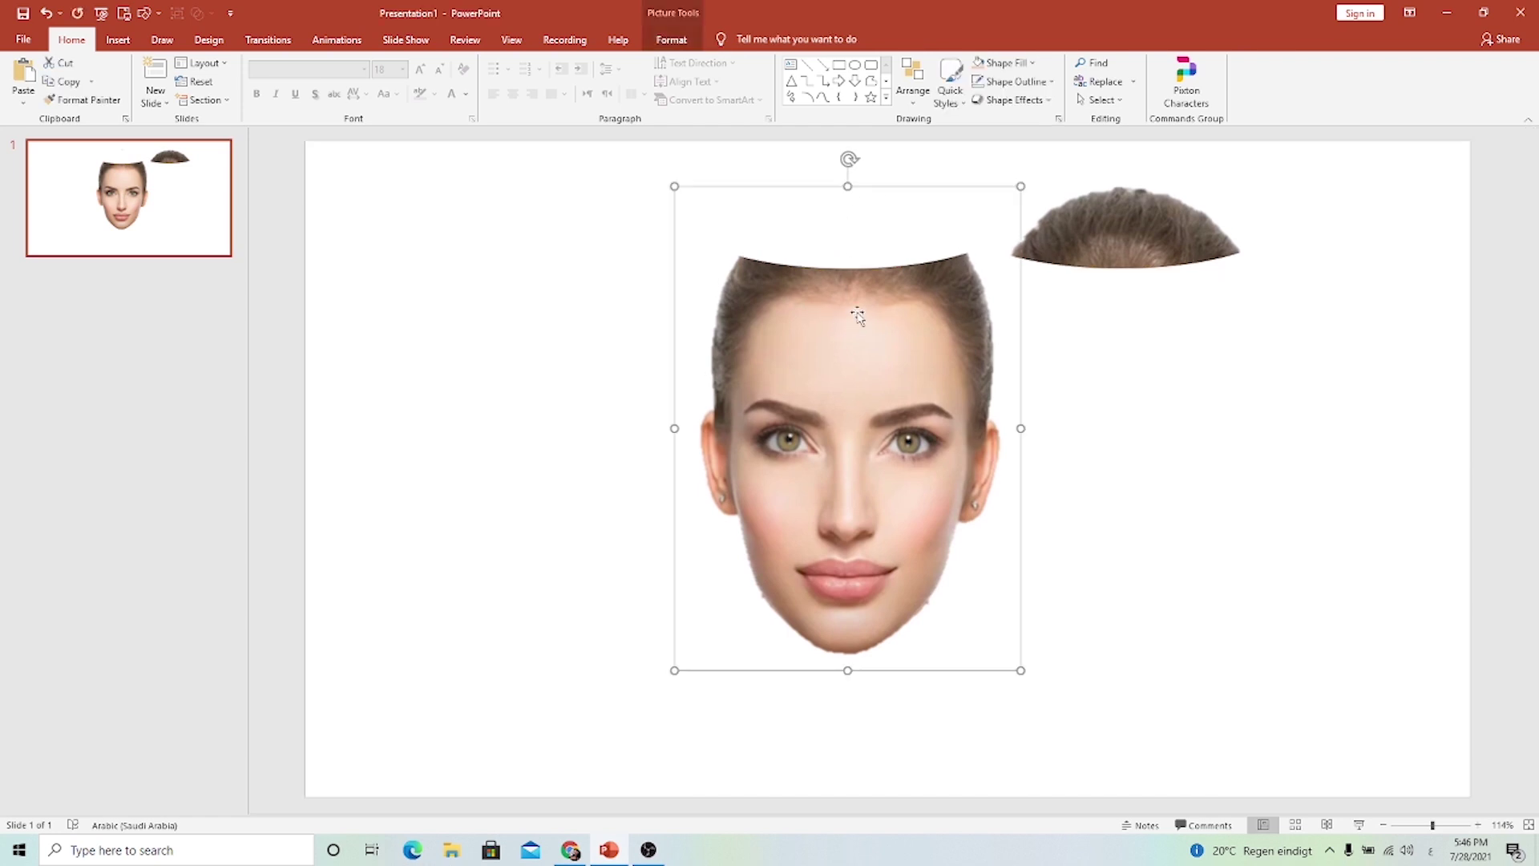
pyautogui.moveTo(863, 312); pyautogui.dragTo(836, 340)
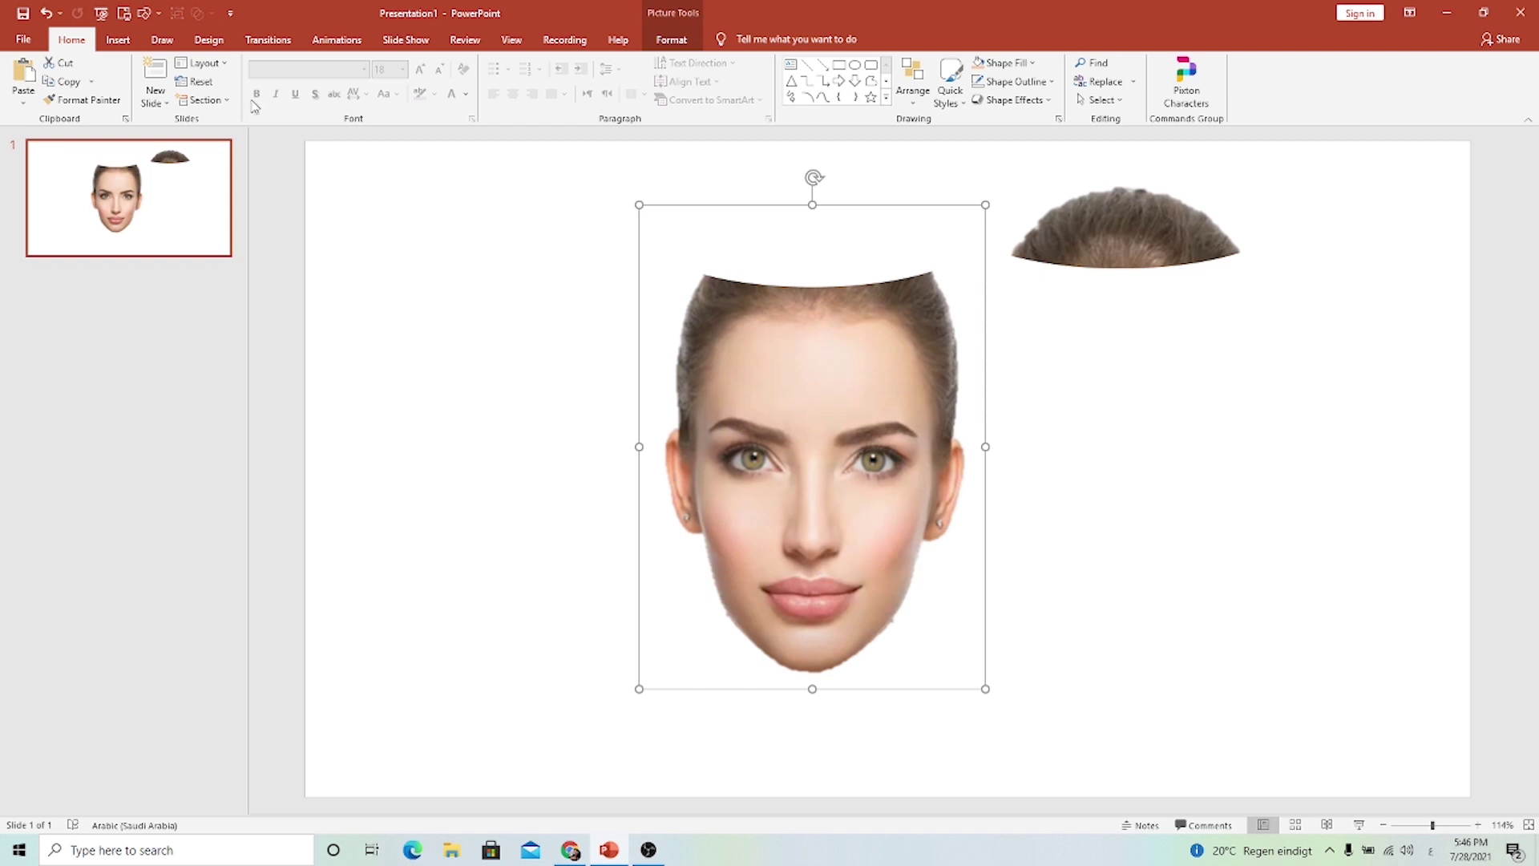
# Draw a second oval centred over the top of the face and select it with the photo.
pyautogui.click(119, 40)
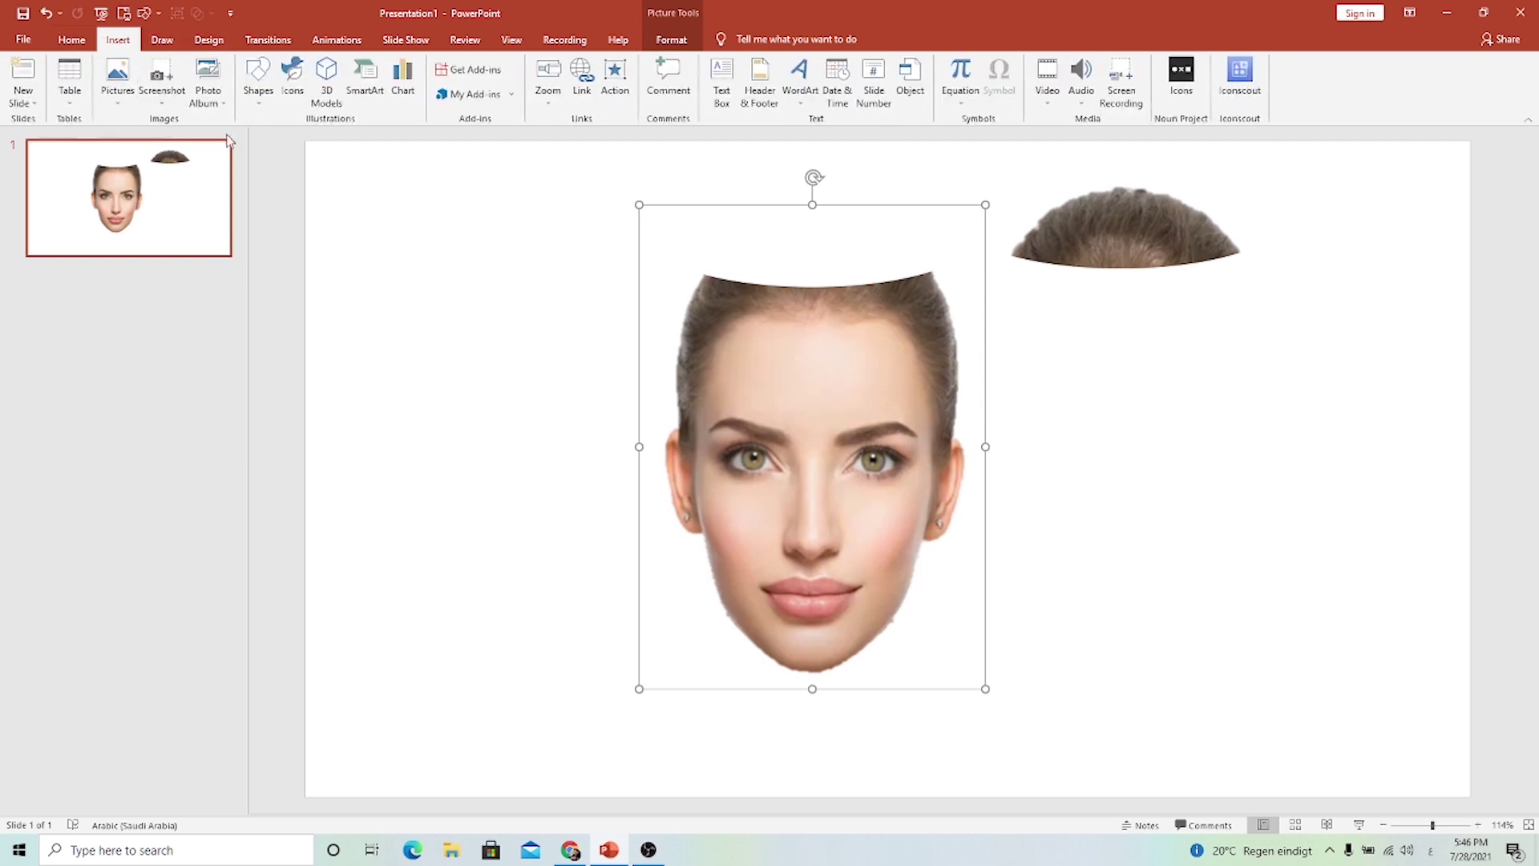
pyautogui.click(259, 89)
pyautogui.click(316, 137)
pyautogui.moveTo(626, 201); pyautogui.dragTo(1007, 355)
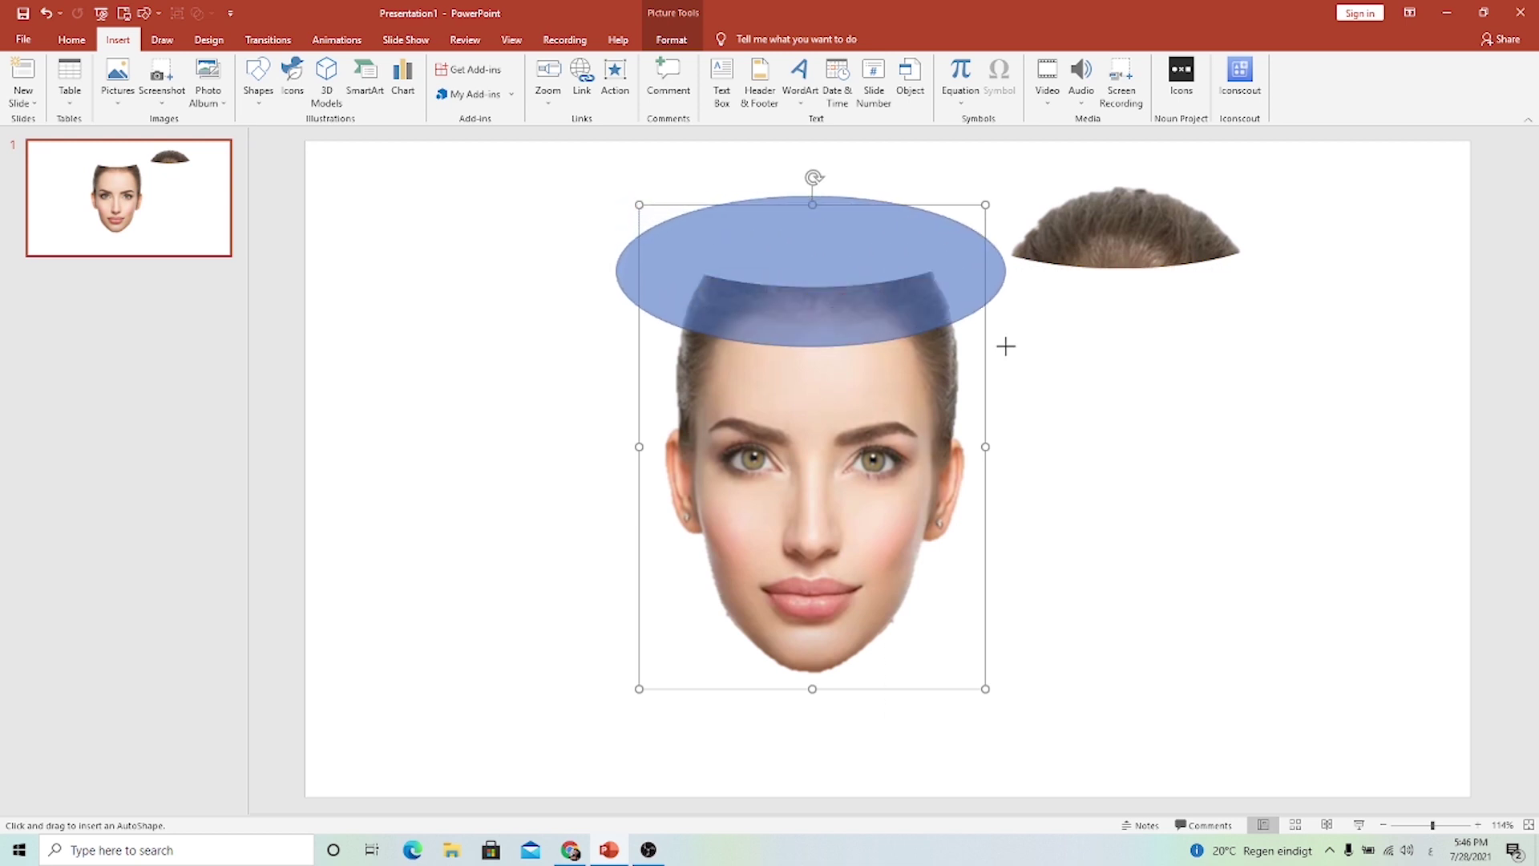
pyautogui.moveTo(850, 331); pyautogui.dragTo(844, 328)
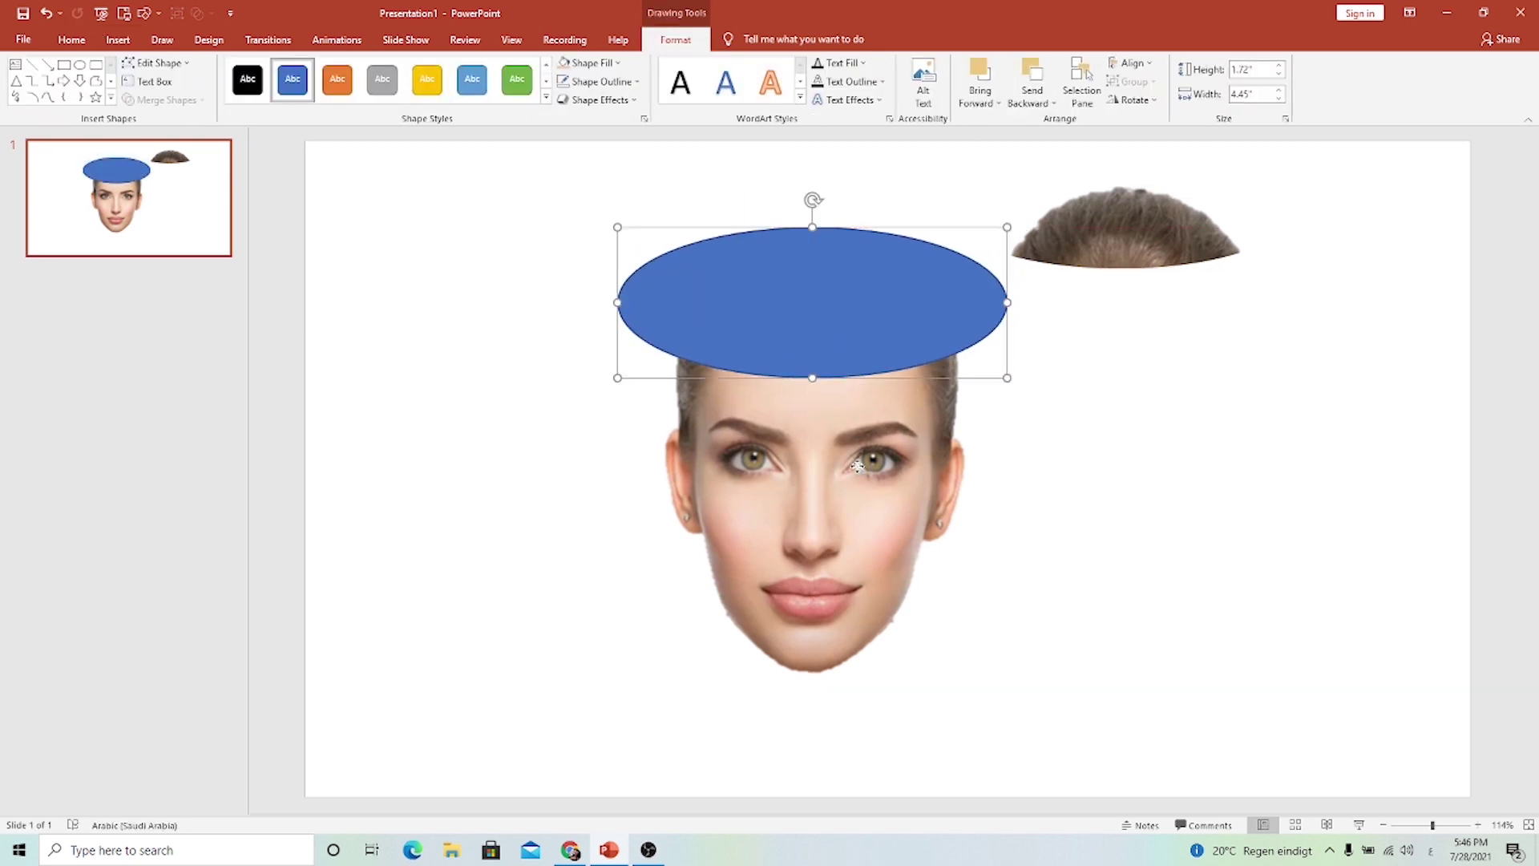
pyautogui.click(857, 466)
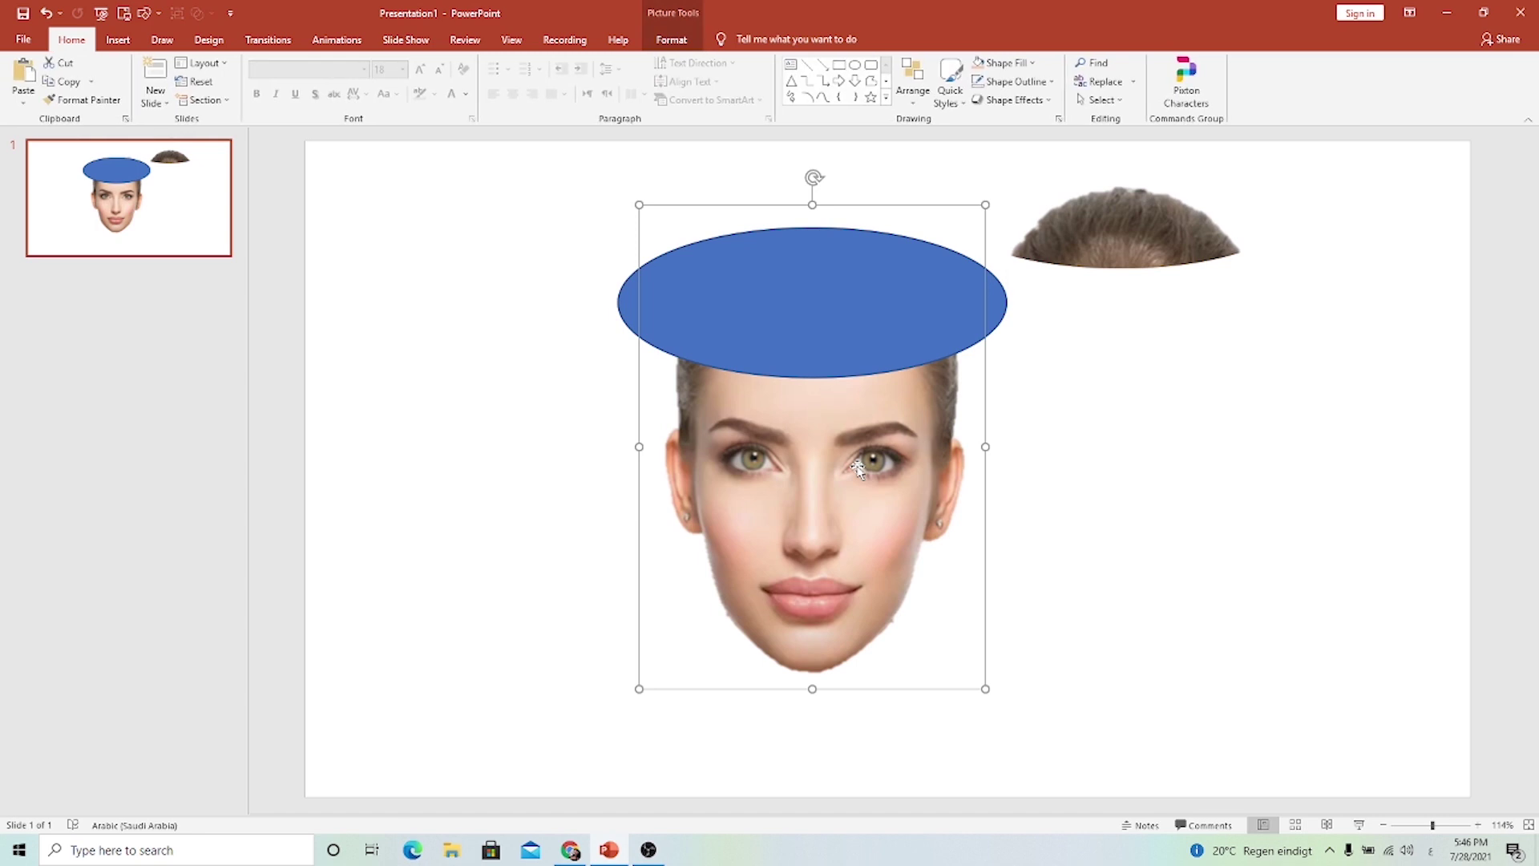
pyautogui.keyDown('shift'); pyautogui.click(827, 284); pyautogui.keyUp('shift')
# Fragment along the oval, delete the thin strip, and move the hair-and-forehead piece to the upper right.
pyautogui.click(676, 39)
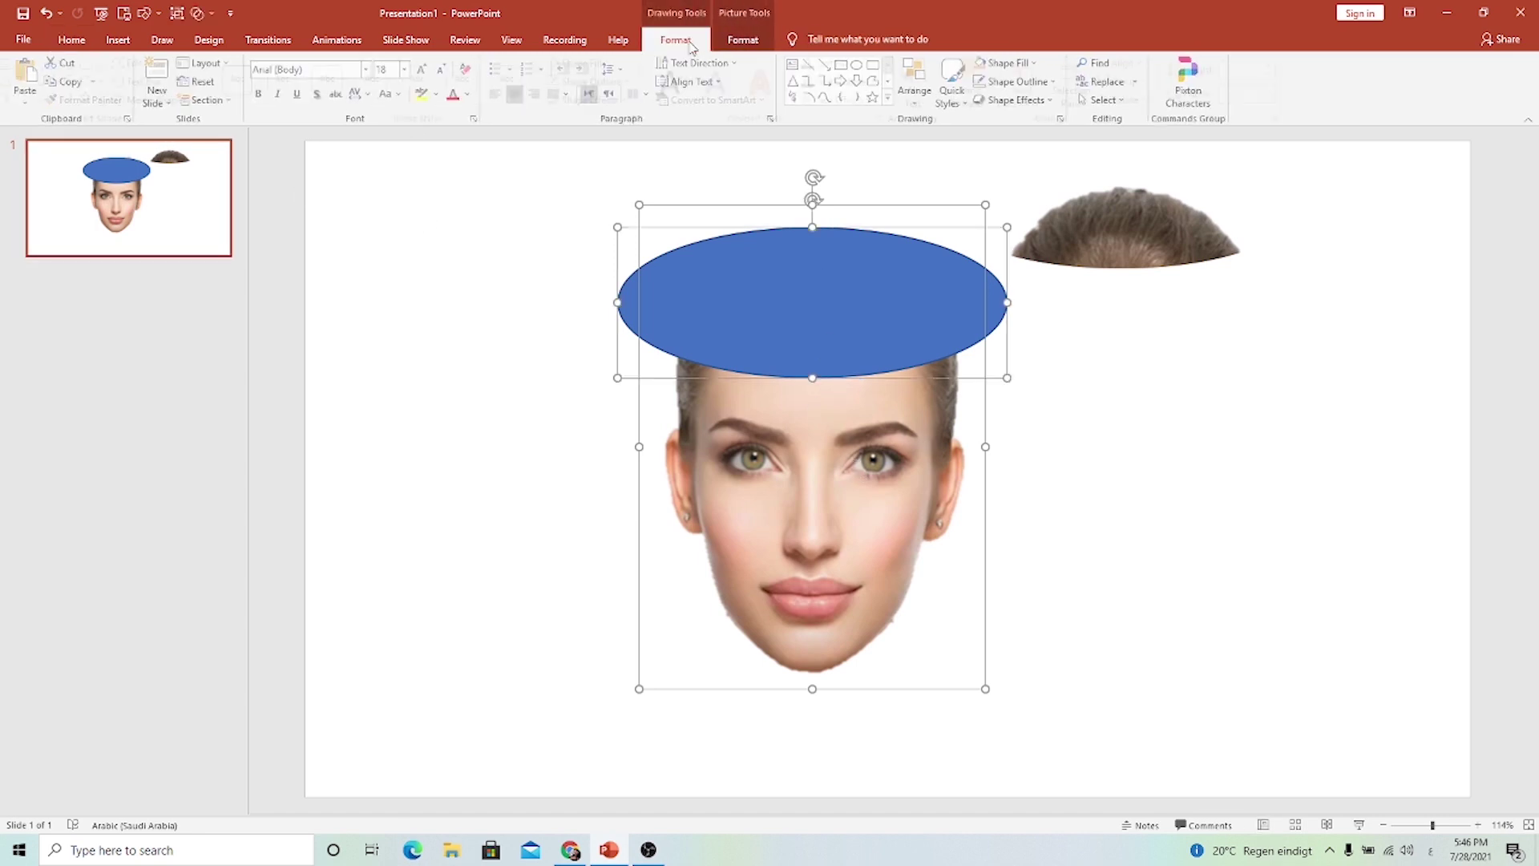
pyautogui.click(157, 97)
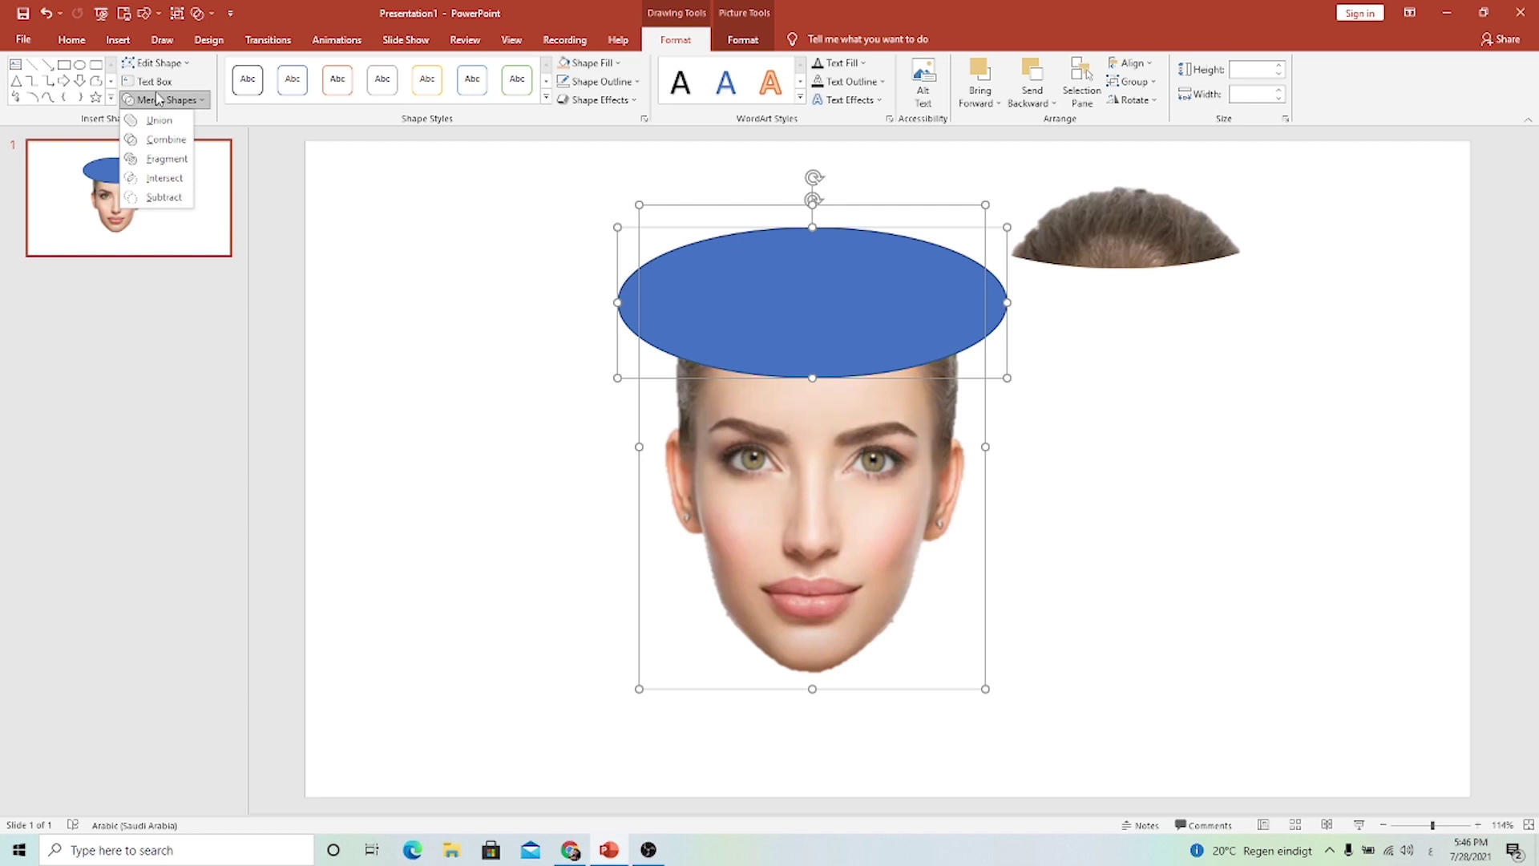
pyautogui.click(160, 157)
pyautogui.moveTo(782, 247); pyautogui.dragTo(737, 200)
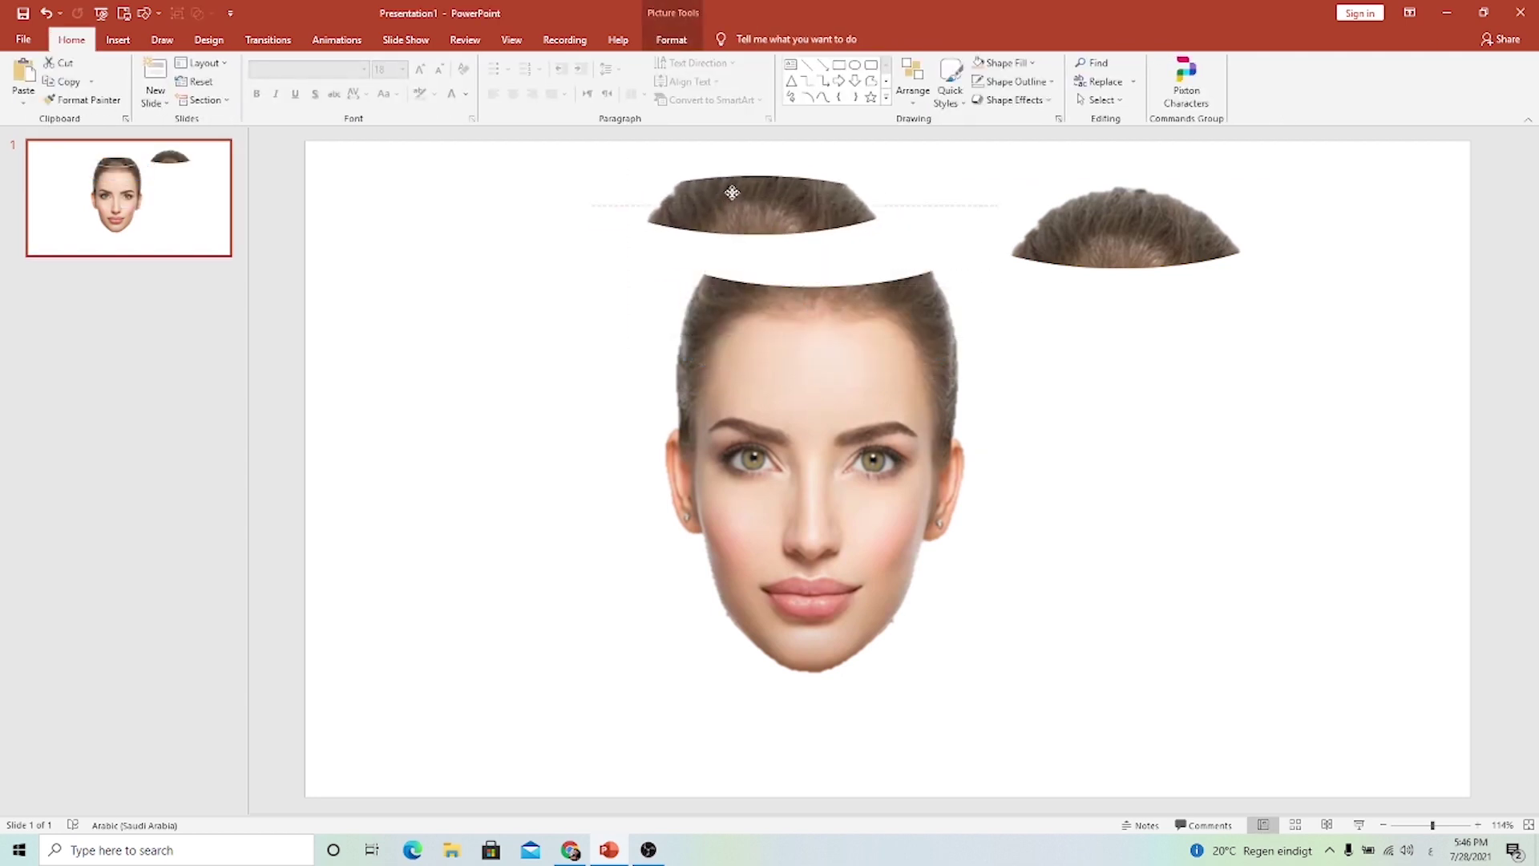
pyautogui.press('Delete')
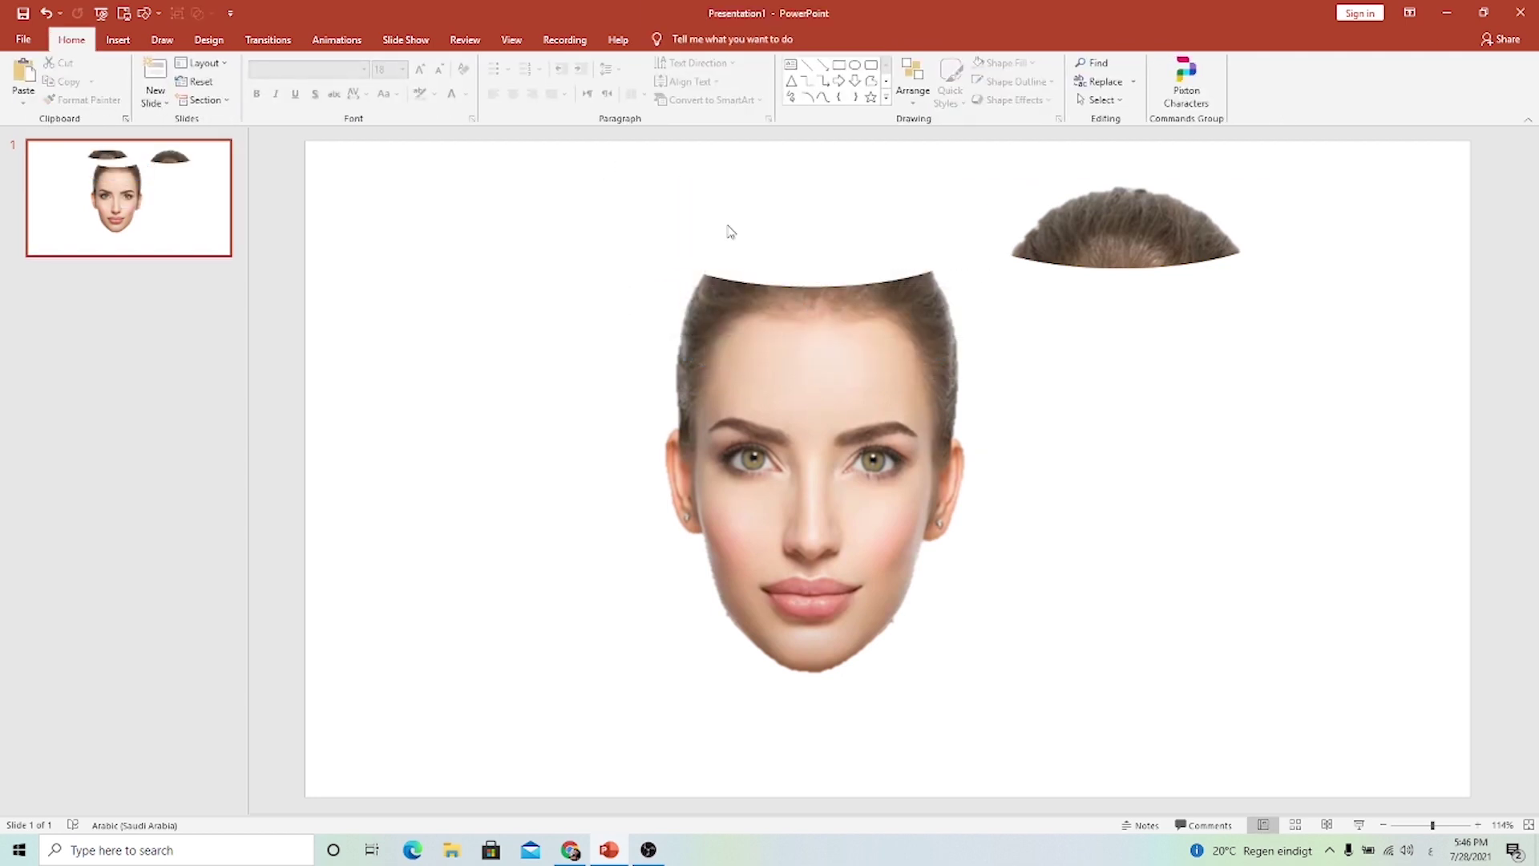
pyautogui.moveTo(779, 299); pyautogui.dragTo(1119, 300)
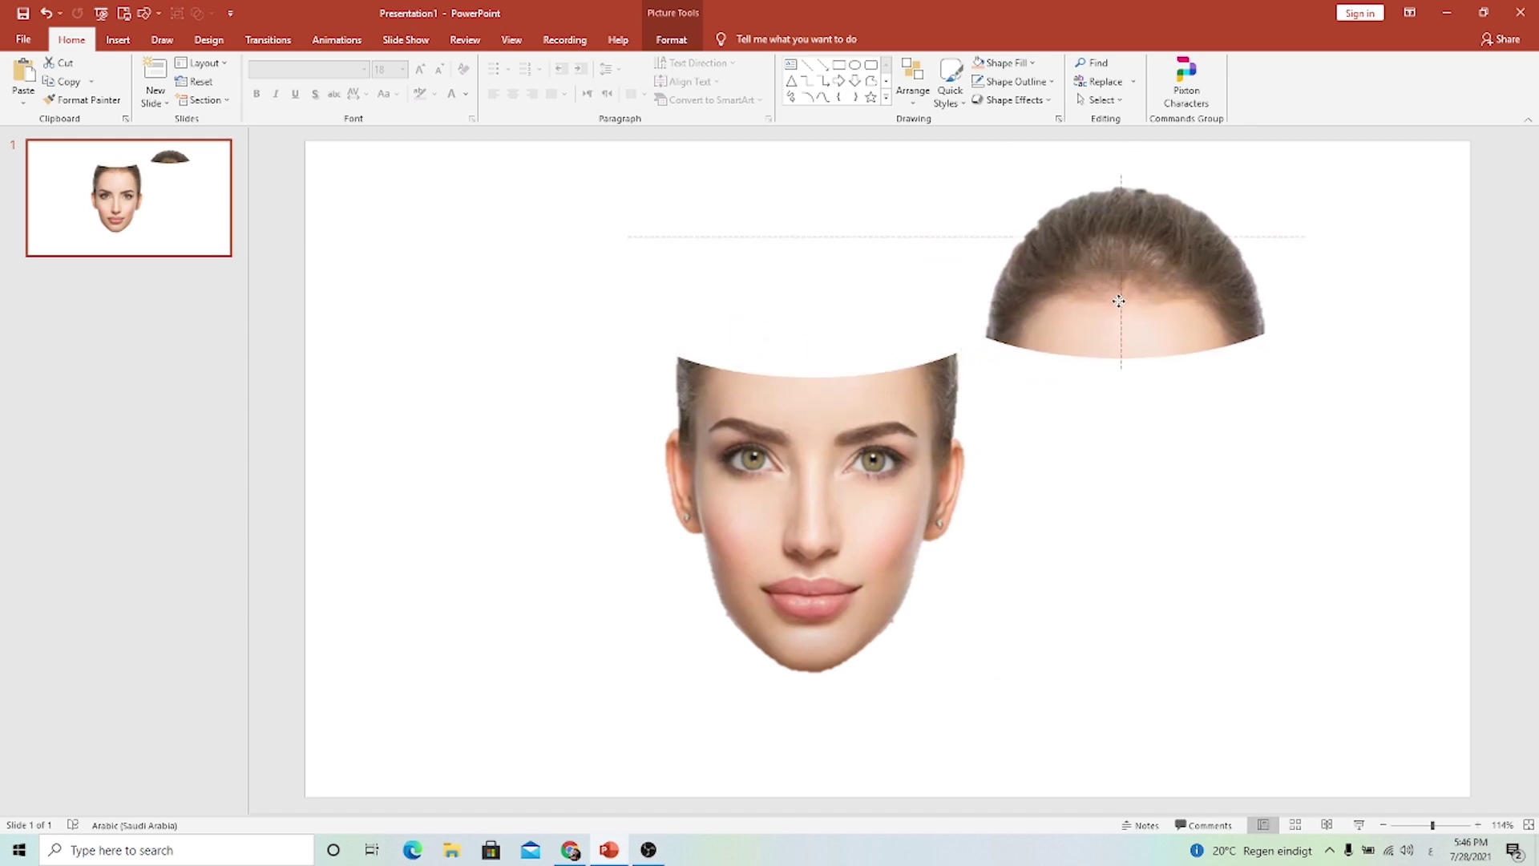
pyautogui.moveTo(798, 422); pyautogui.dragTo(733, 417)
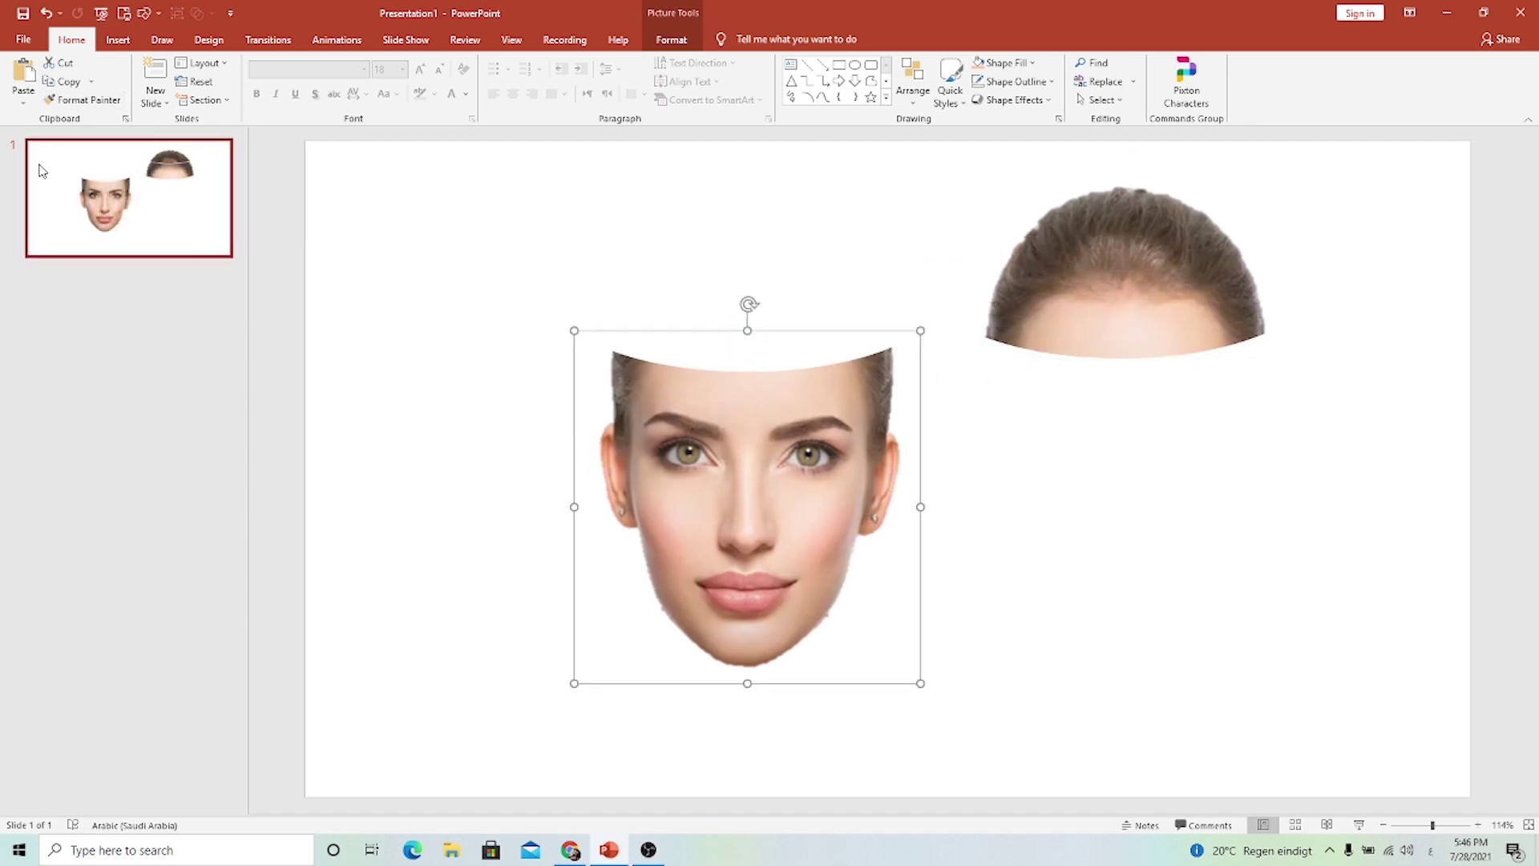
# Draw a 2.3-inch-tall oval over the forehead and select it with the face photo.
pyautogui.click(117, 40)
pyautogui.click(257, 78)
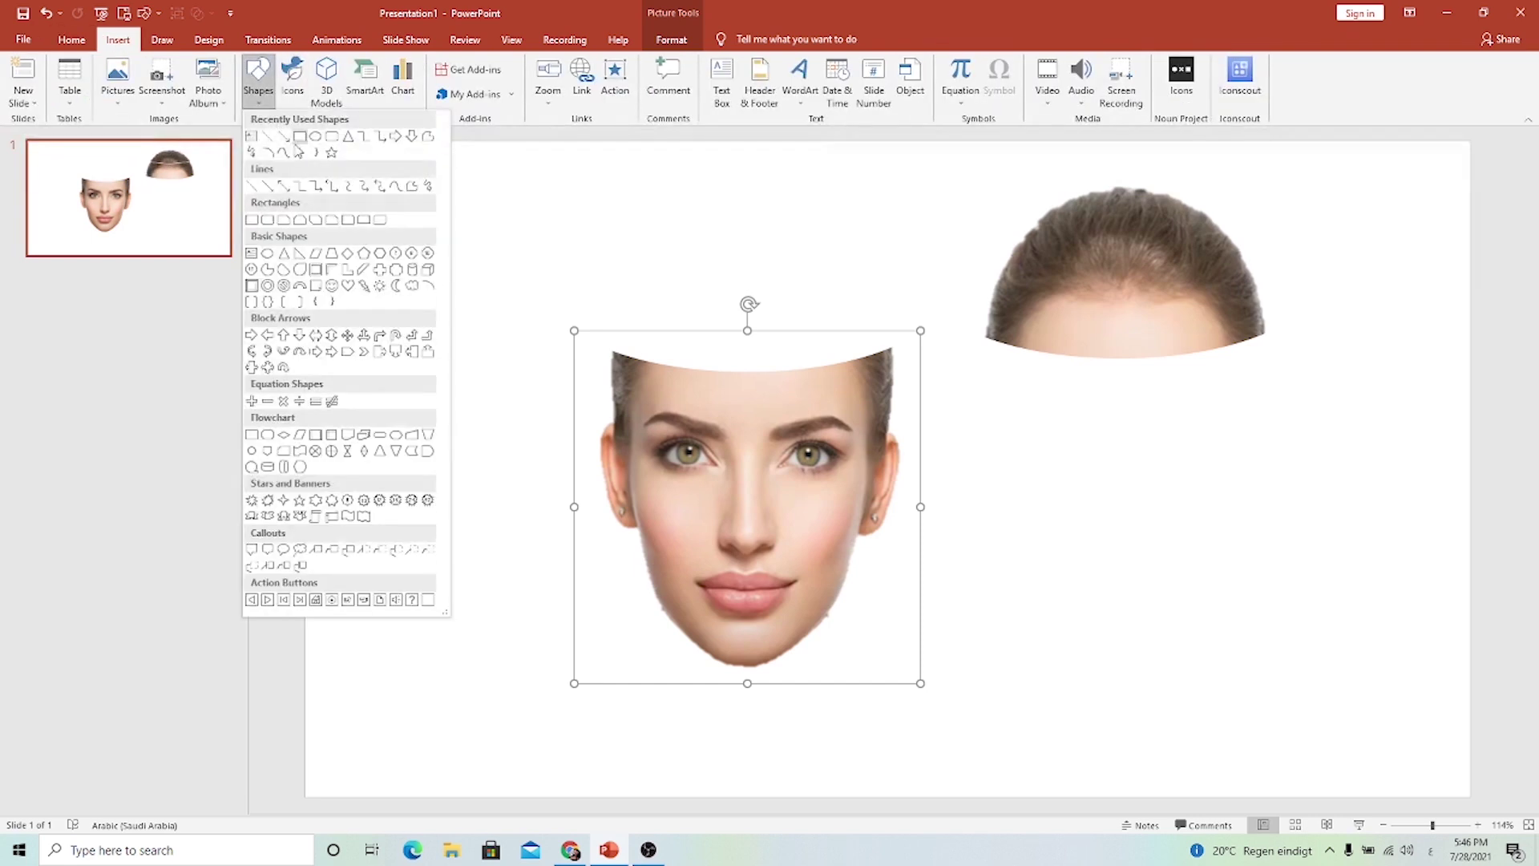
pyautogui.click(316, 136)
pyautogui.moveTo(584, 285); pyautogui.dragTo(939, 455)
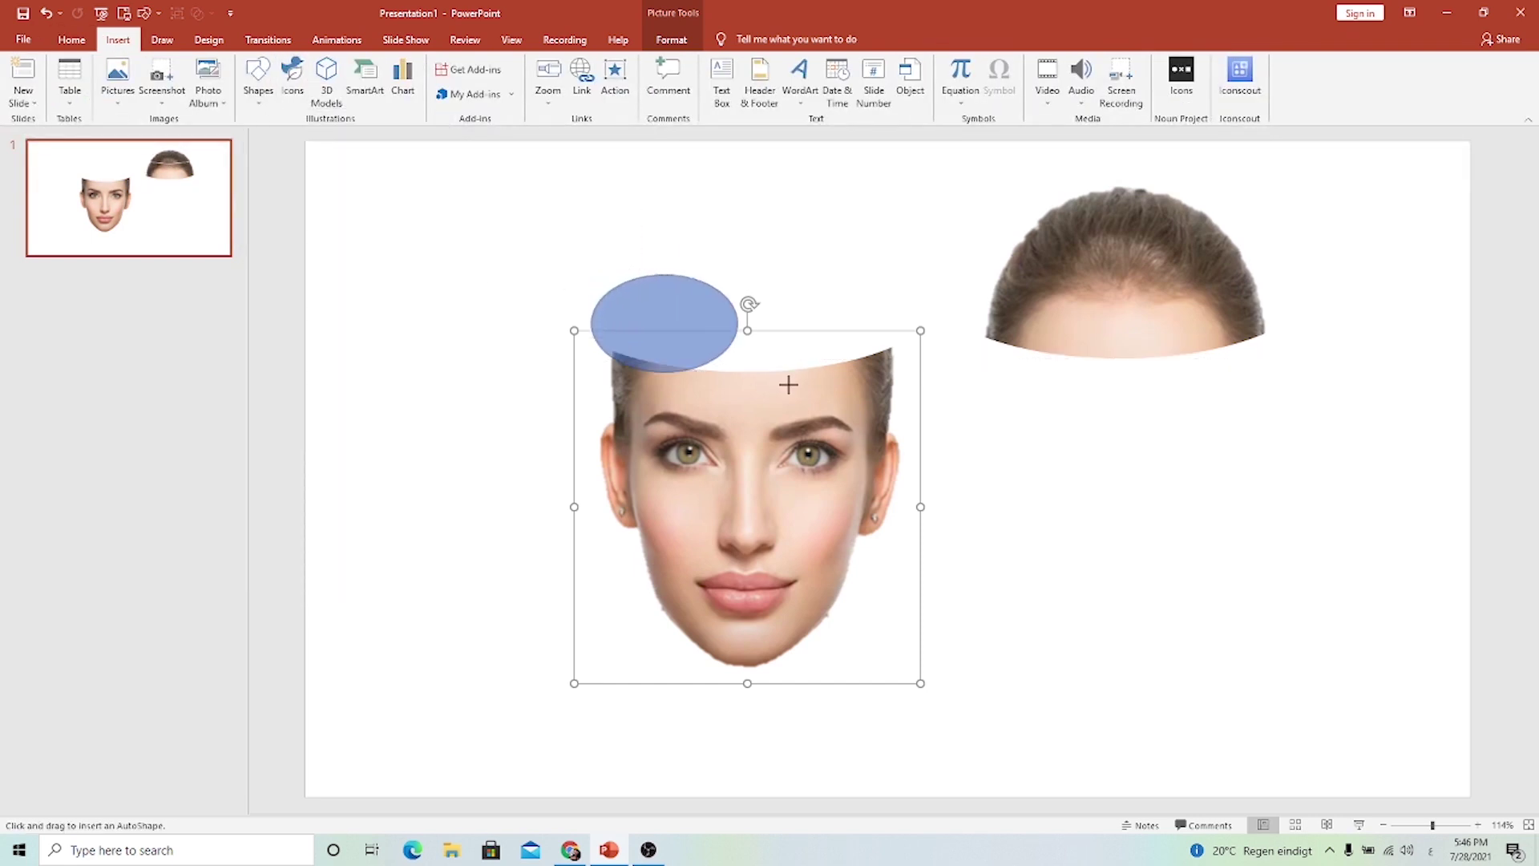
pyautogui.moveTo(813, 387); pyautogui.dragTo(813, 420)
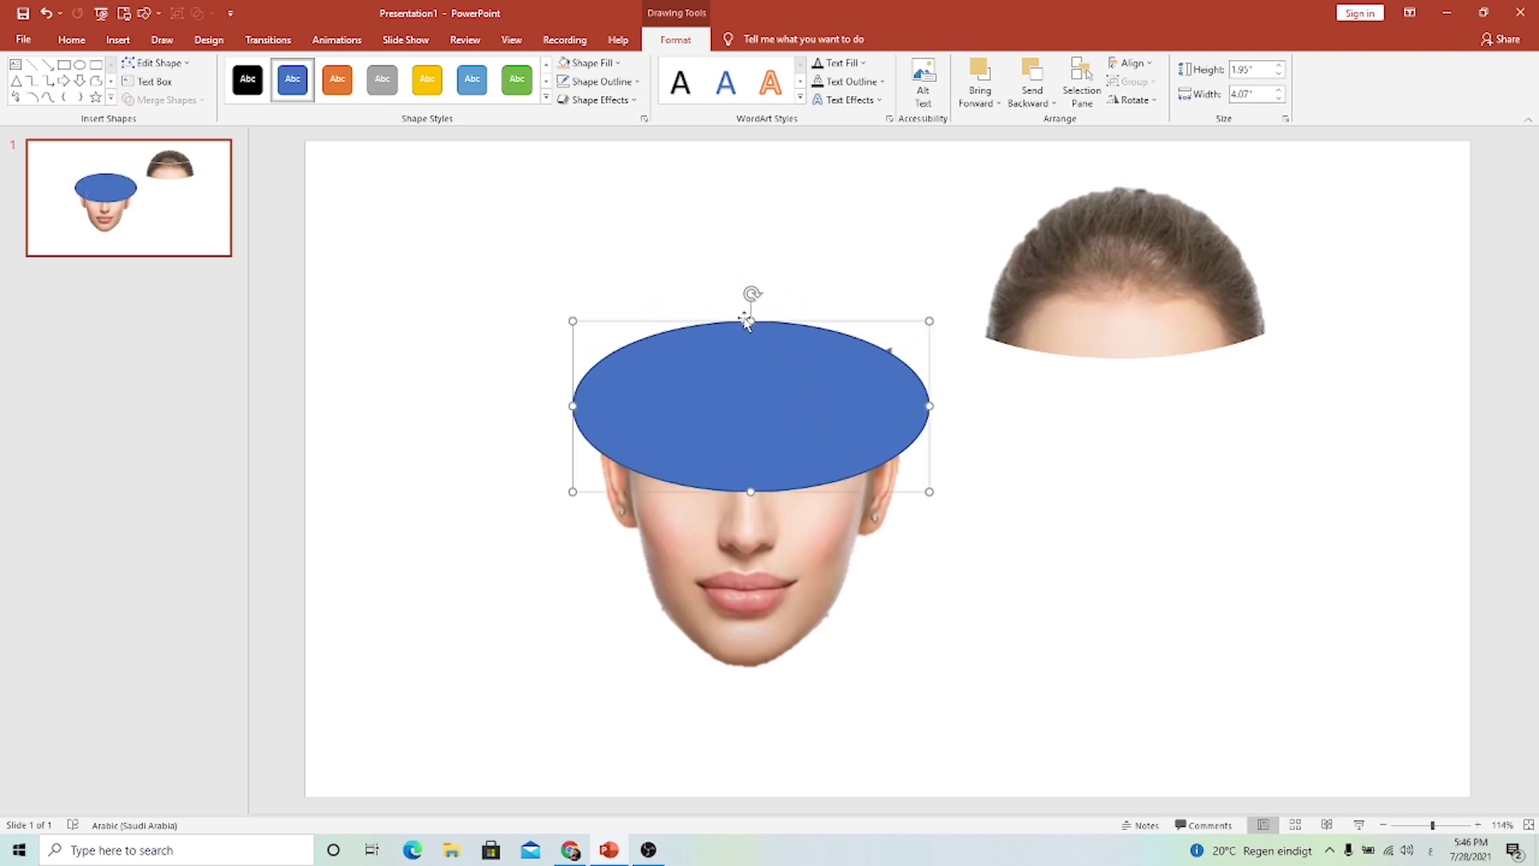
pyautogui.moveTo(750, 321); pyautogui.dragTo(751, 290)
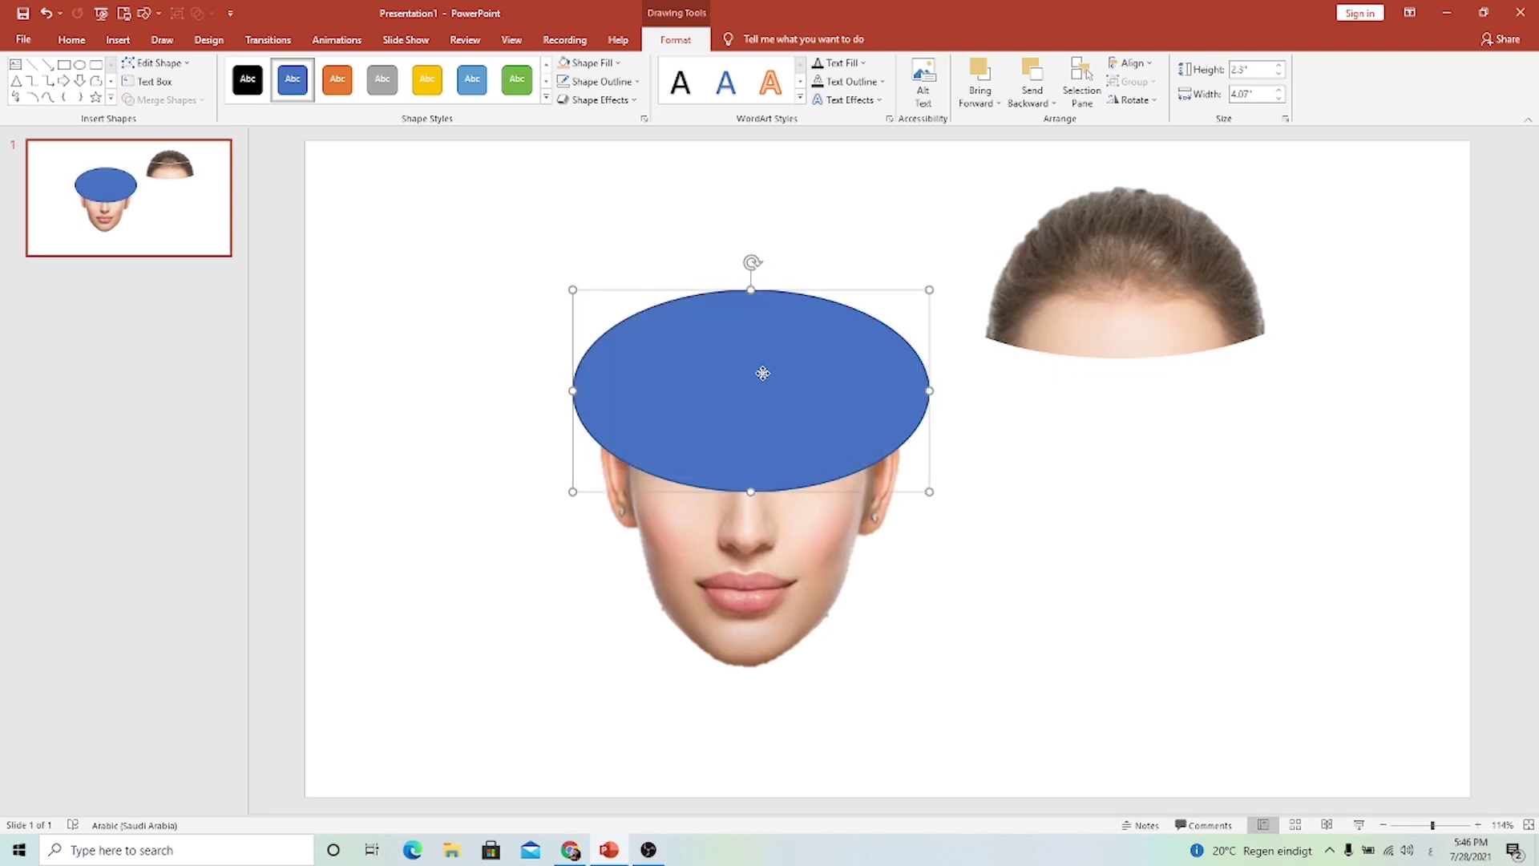
pyautogui.moveTo(762, 373); pyautogui.dragTo(764, 373)
pyautogui.click(731, 564)
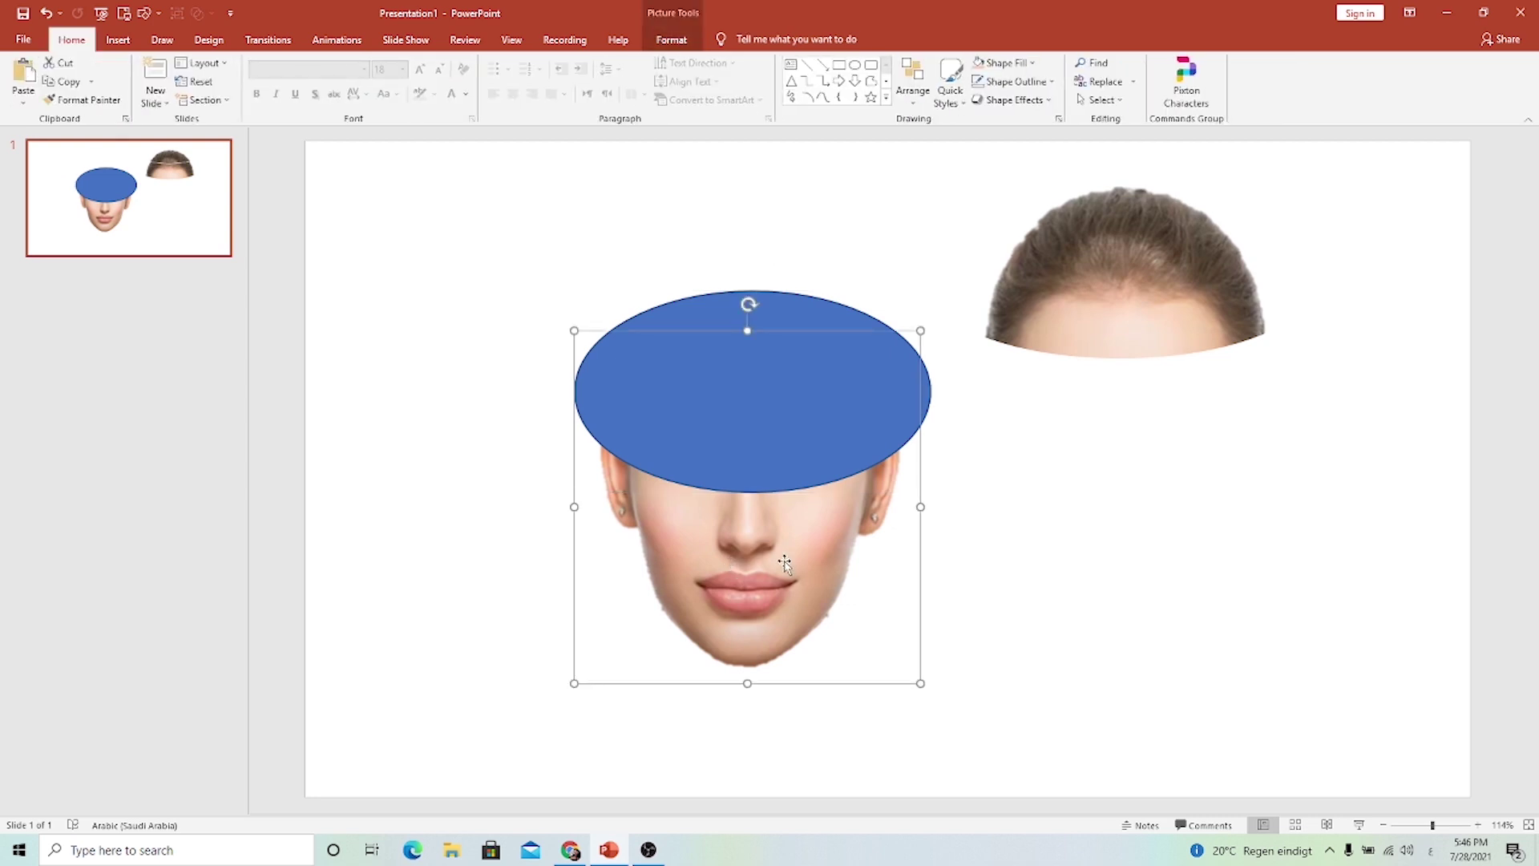
pyautogui.keyDown('shift'); pyautogui.click(812, 322); pyautogui.keyUp('shift')
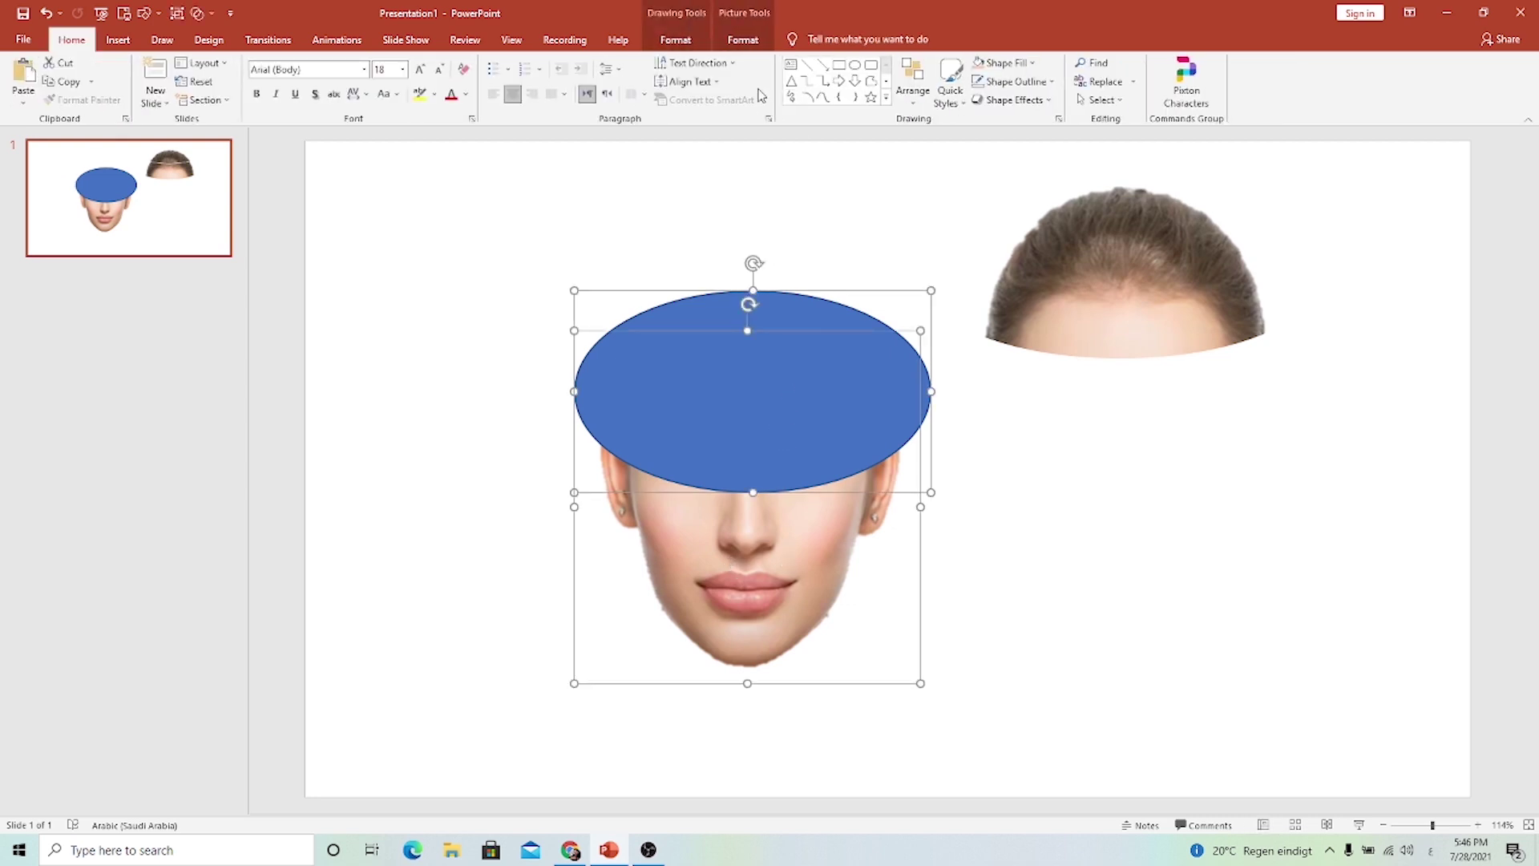
# Fragment the face, delete the forehead piece, and stack the eye band under the hair on the right.
pyautogui.click(676, 40)
pyautogui.click(147, 99)
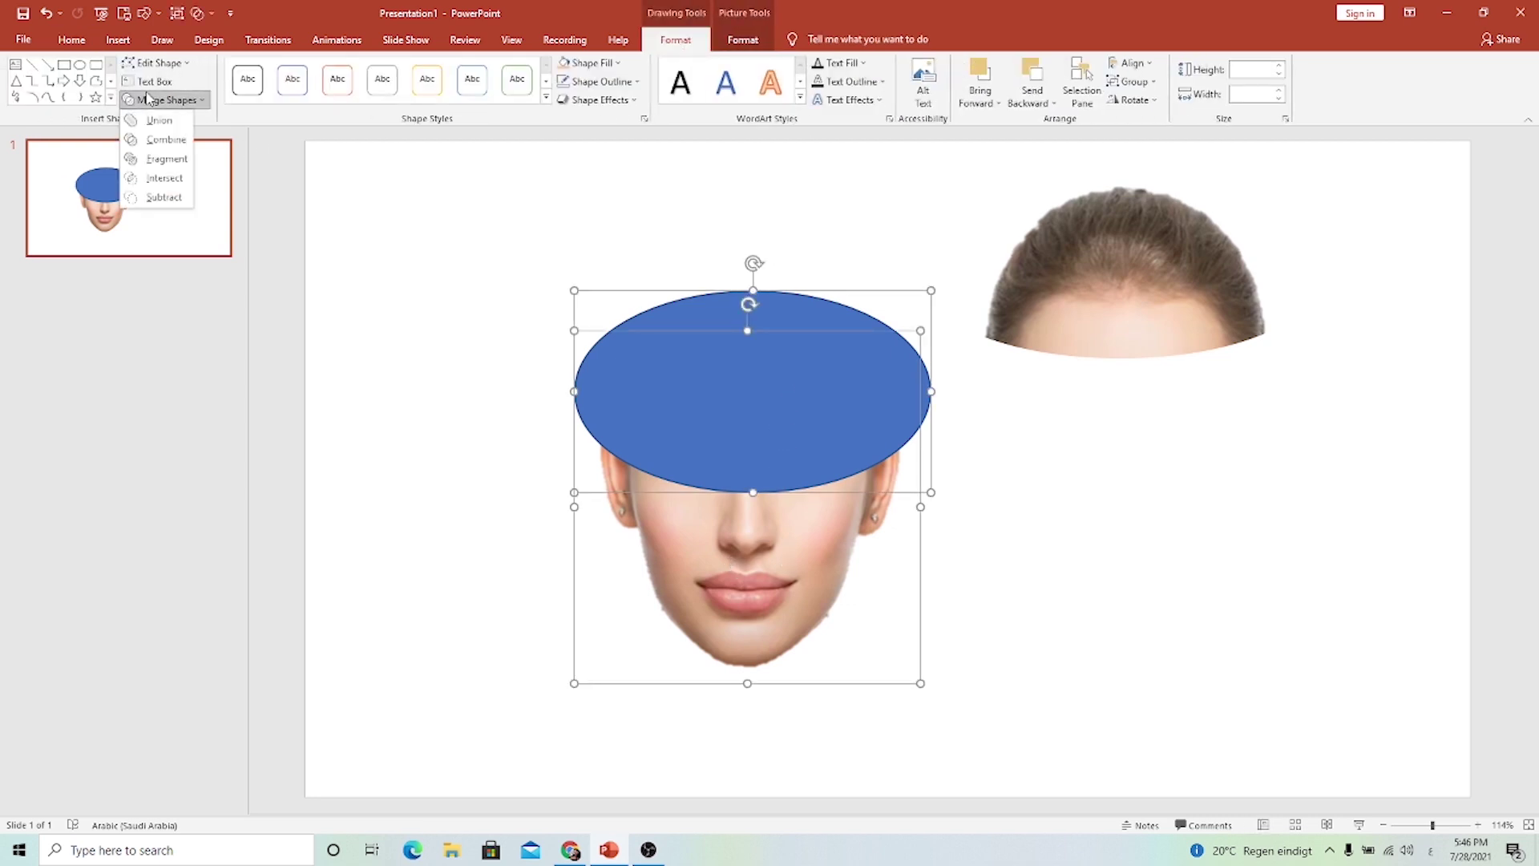
pyautogui.click(136, 160)
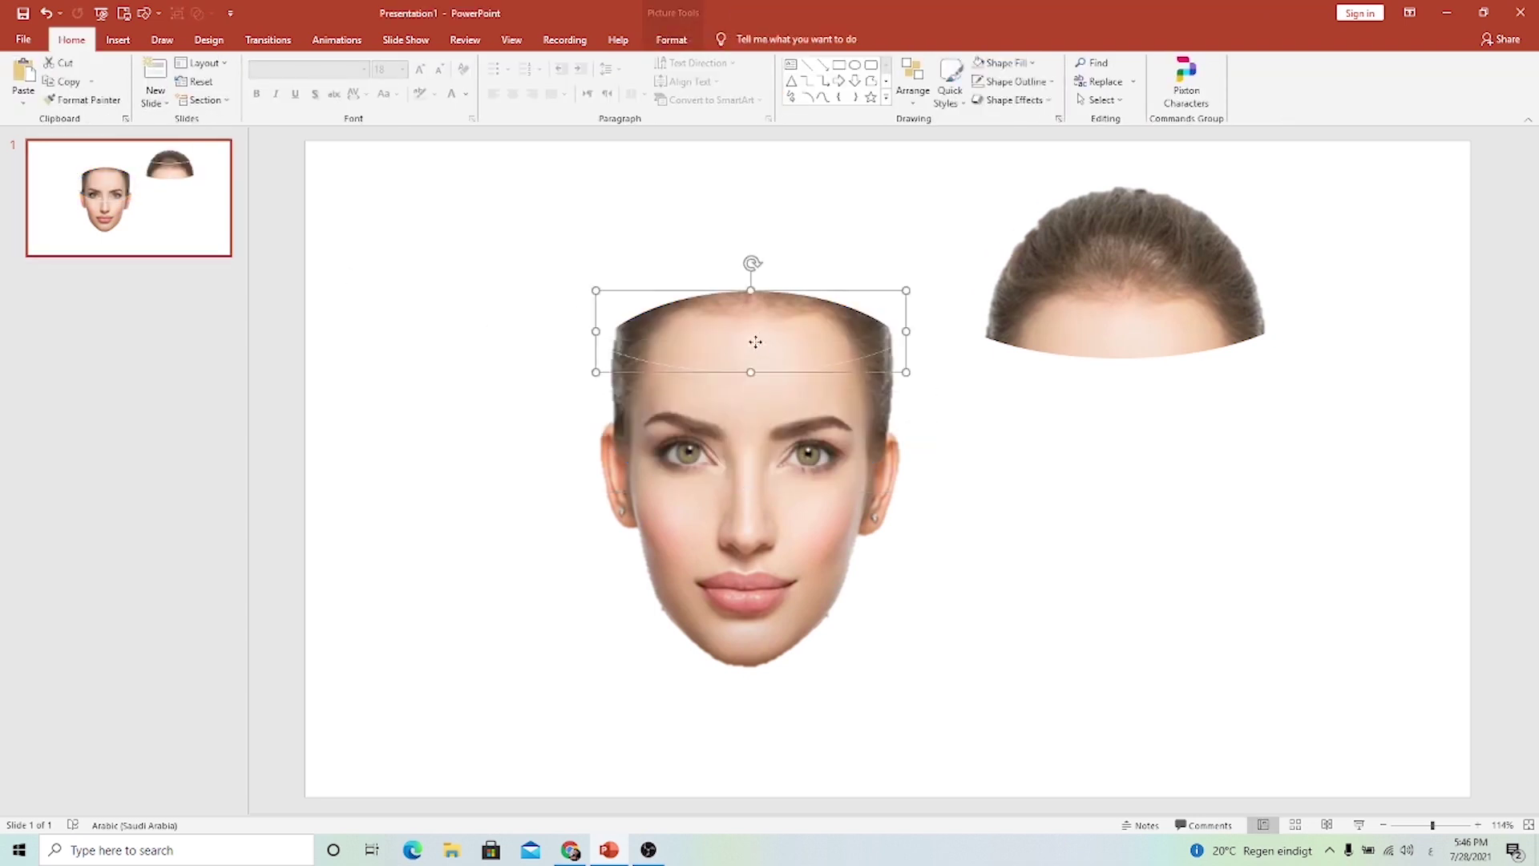
pyautogui.moveTo(751, 343); pyautogui.dragTo(665, 287)
pyautogui.press('Delete')
pyautogui.moveTo(723, 423)
pyautogui.mouseDown()
pyautogui.moveTo(1037, 442)
pyautogui.moveTo(1096, 412)
pyautogui.mouseUp()
pyautogui.click(746, 545)
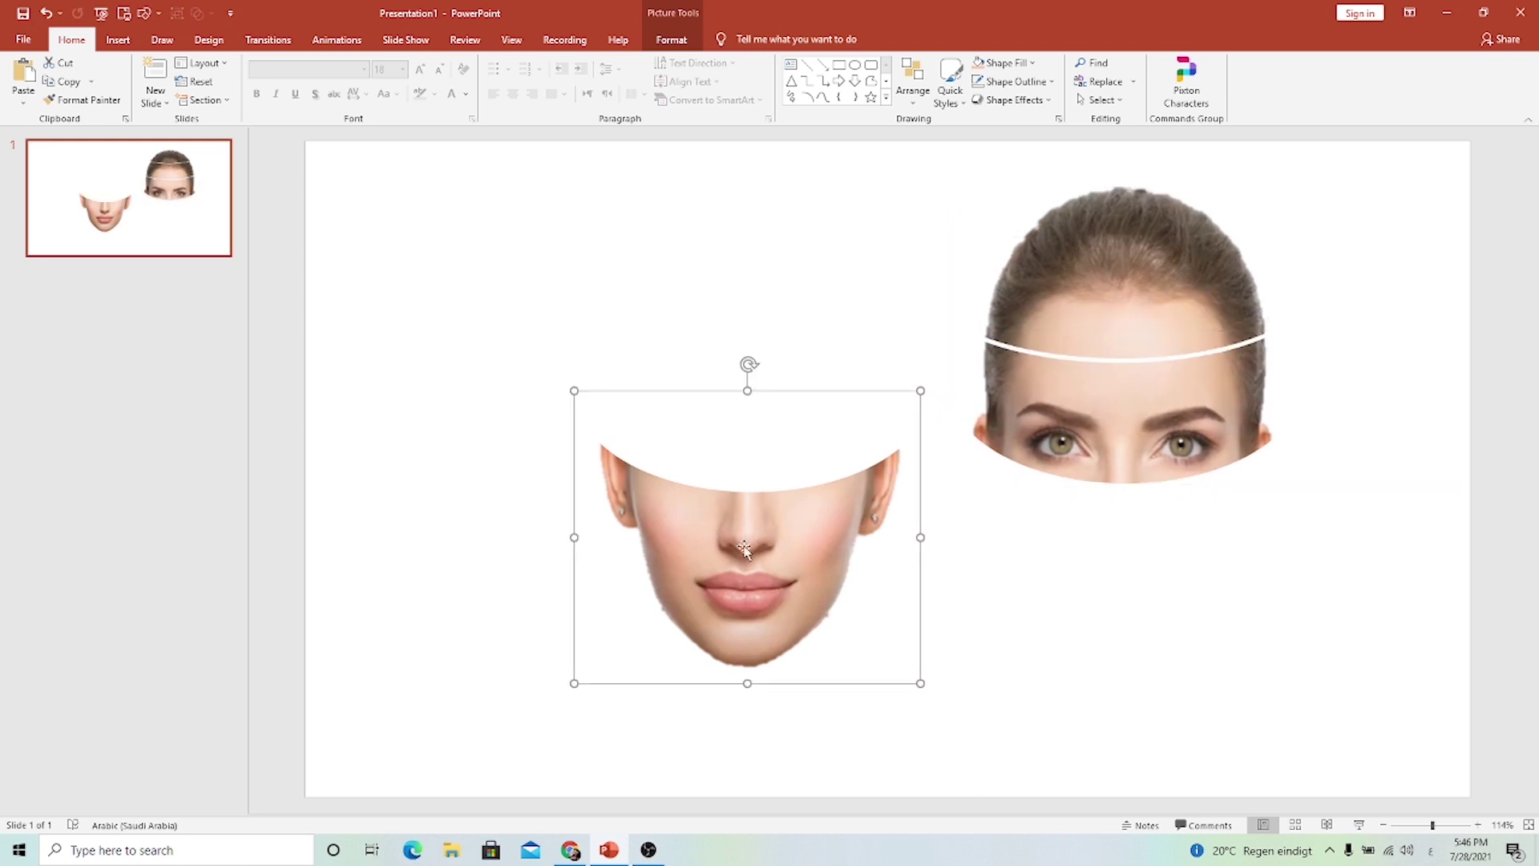
pyautogui.click(125, 46)
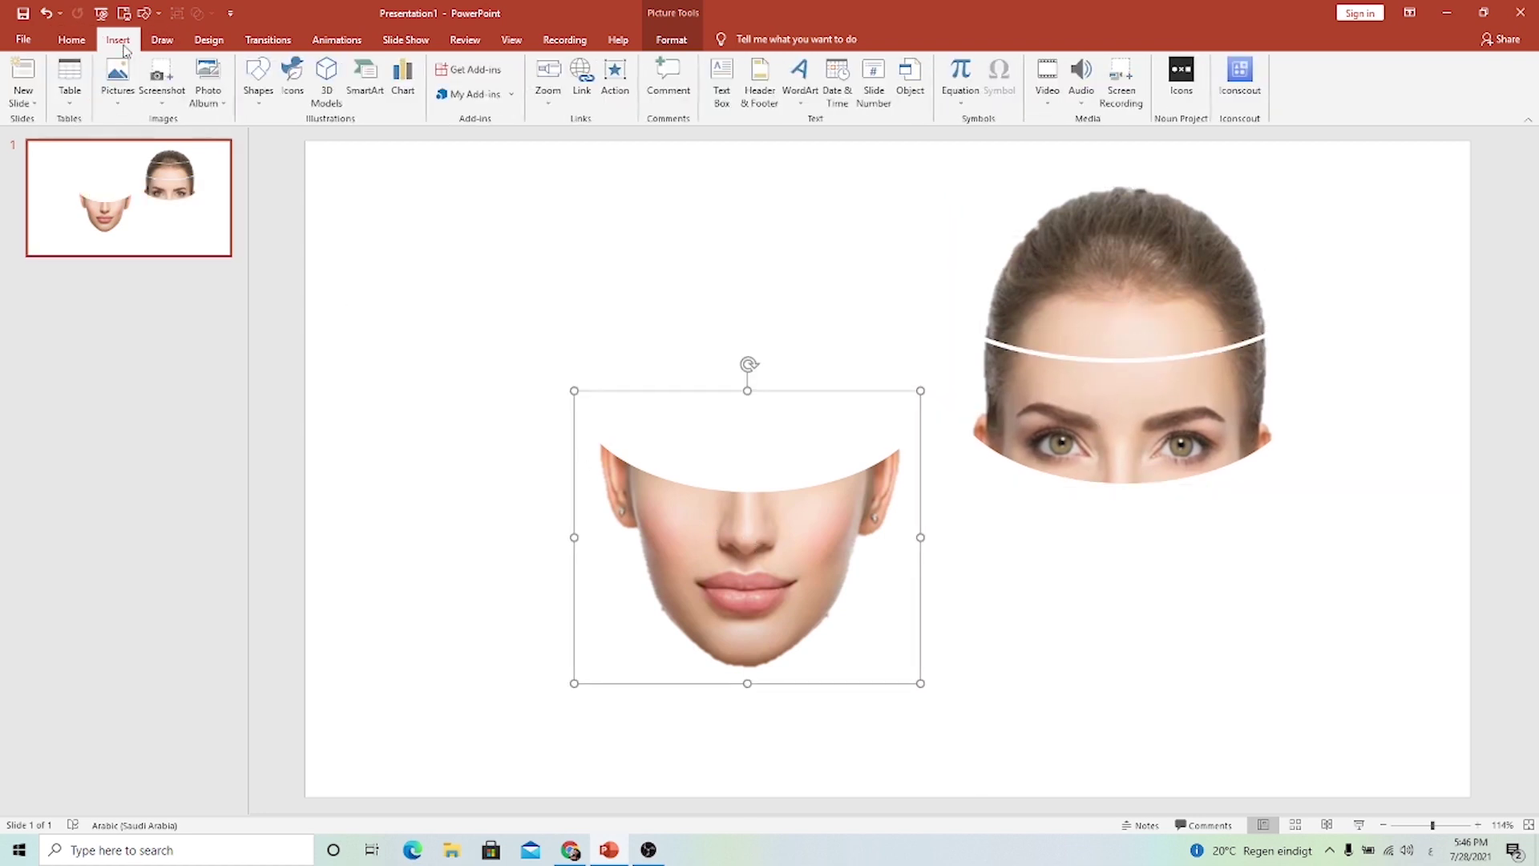
# Draw an oval over the lower face and select it together with the face picture.
pyautogui.click(260, 96)
pyautogui.click(315, 138)
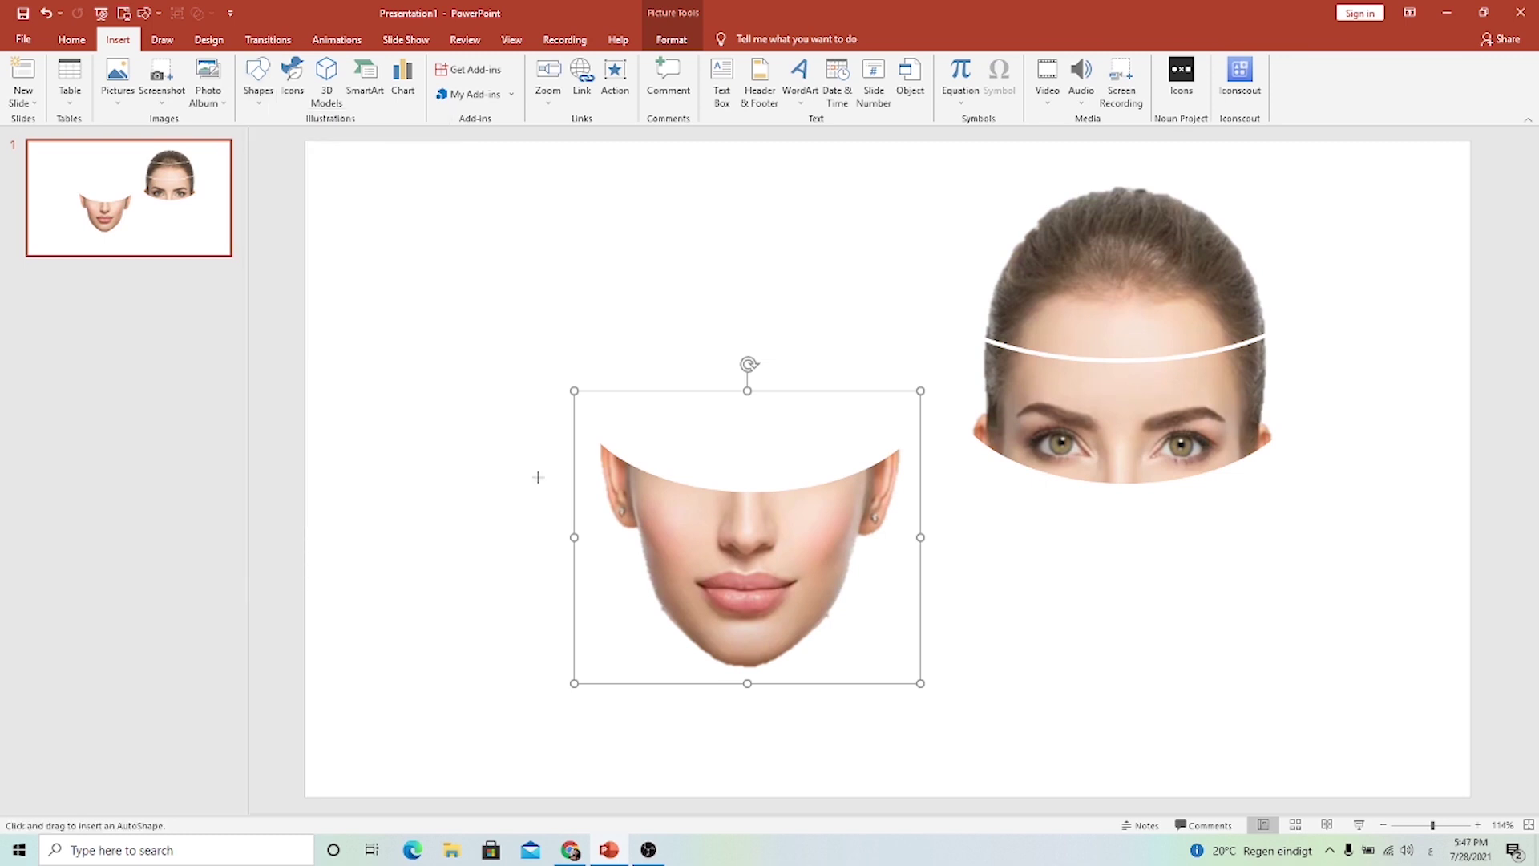
pyautogui.moveTo(553, 344); pyautogui.dragTo(954, 587)
pyautogui.moveTo(828, 536)
pyautogui.mouseDown()
pyautogui.moveTo(829, 560)
pyautogui.moveTo(827, 500)
pyautogui.mouseUp()
pyautogui.click(761, 589)
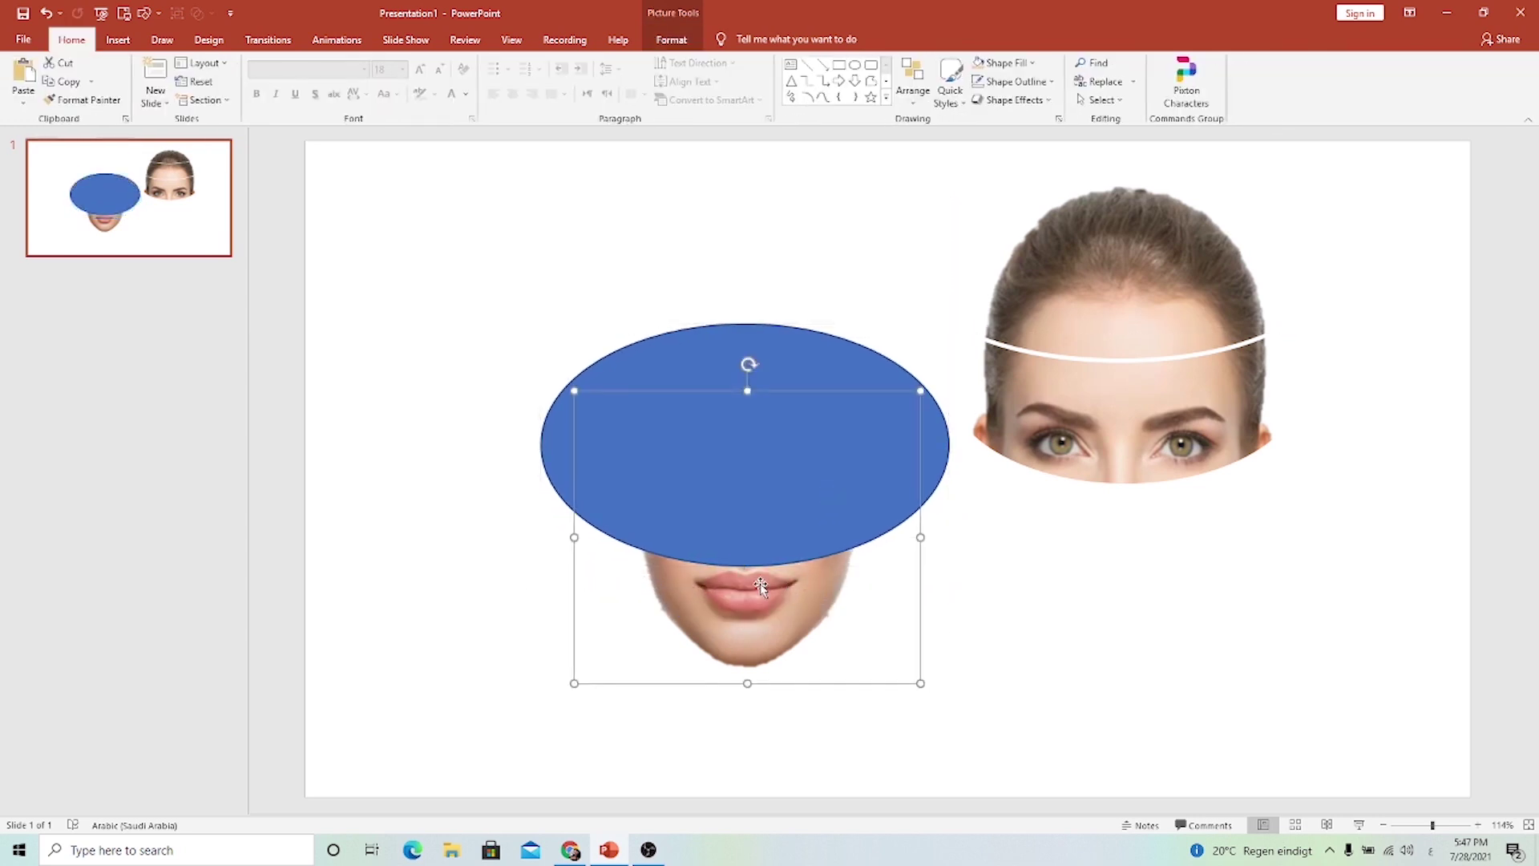
pyautogui.keyDown('shift'); pyautogui.click(792, 373); pyautogui.keyUp('shift')
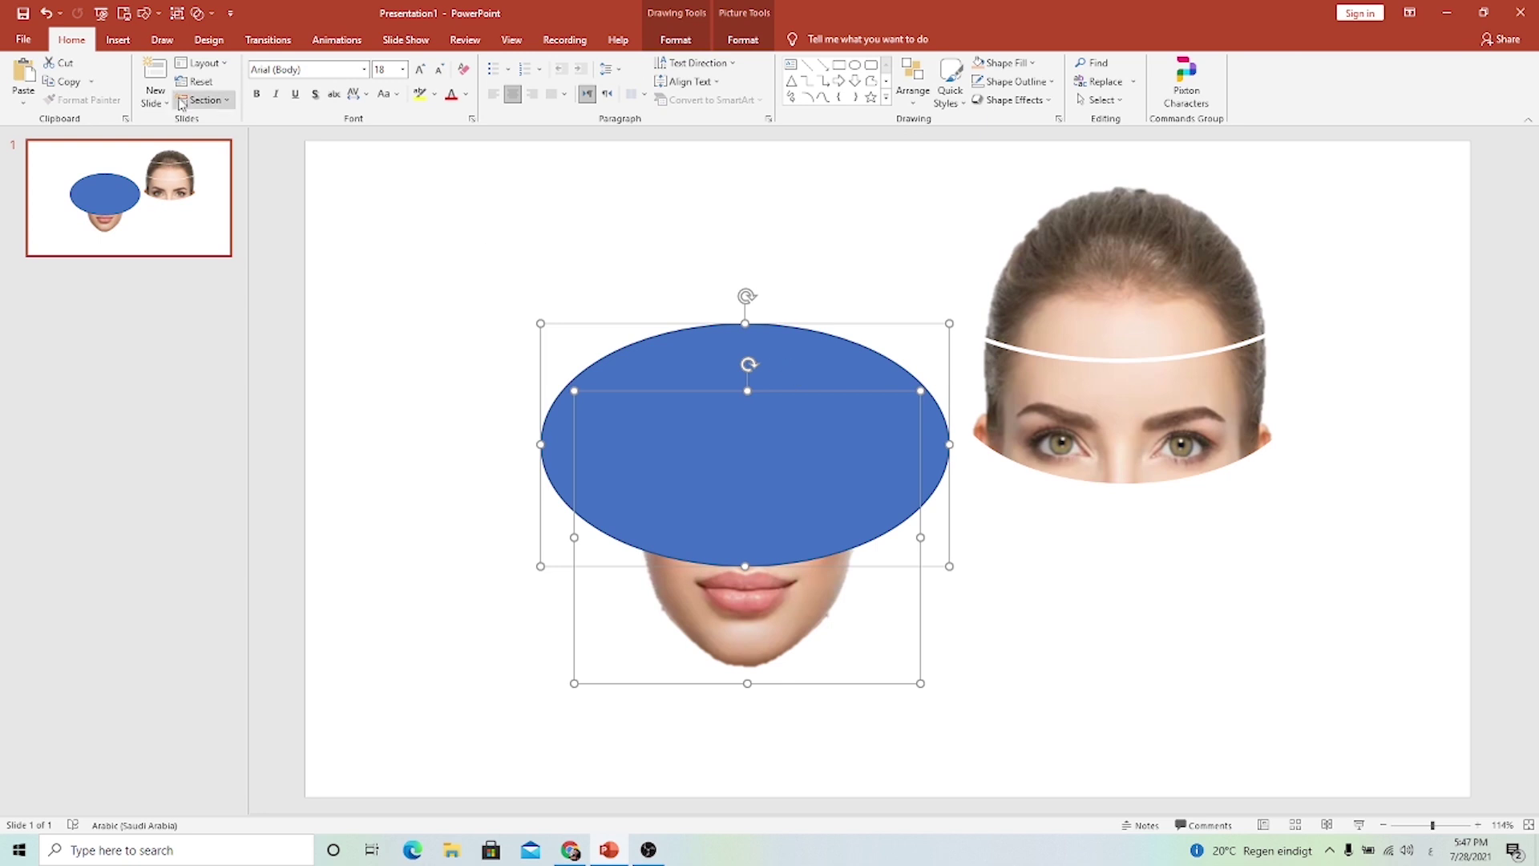
# Fragment along the oval, delete the upper piece, stack the nose band, and leave the lips lower left.
pyautogui.click(679, 42)
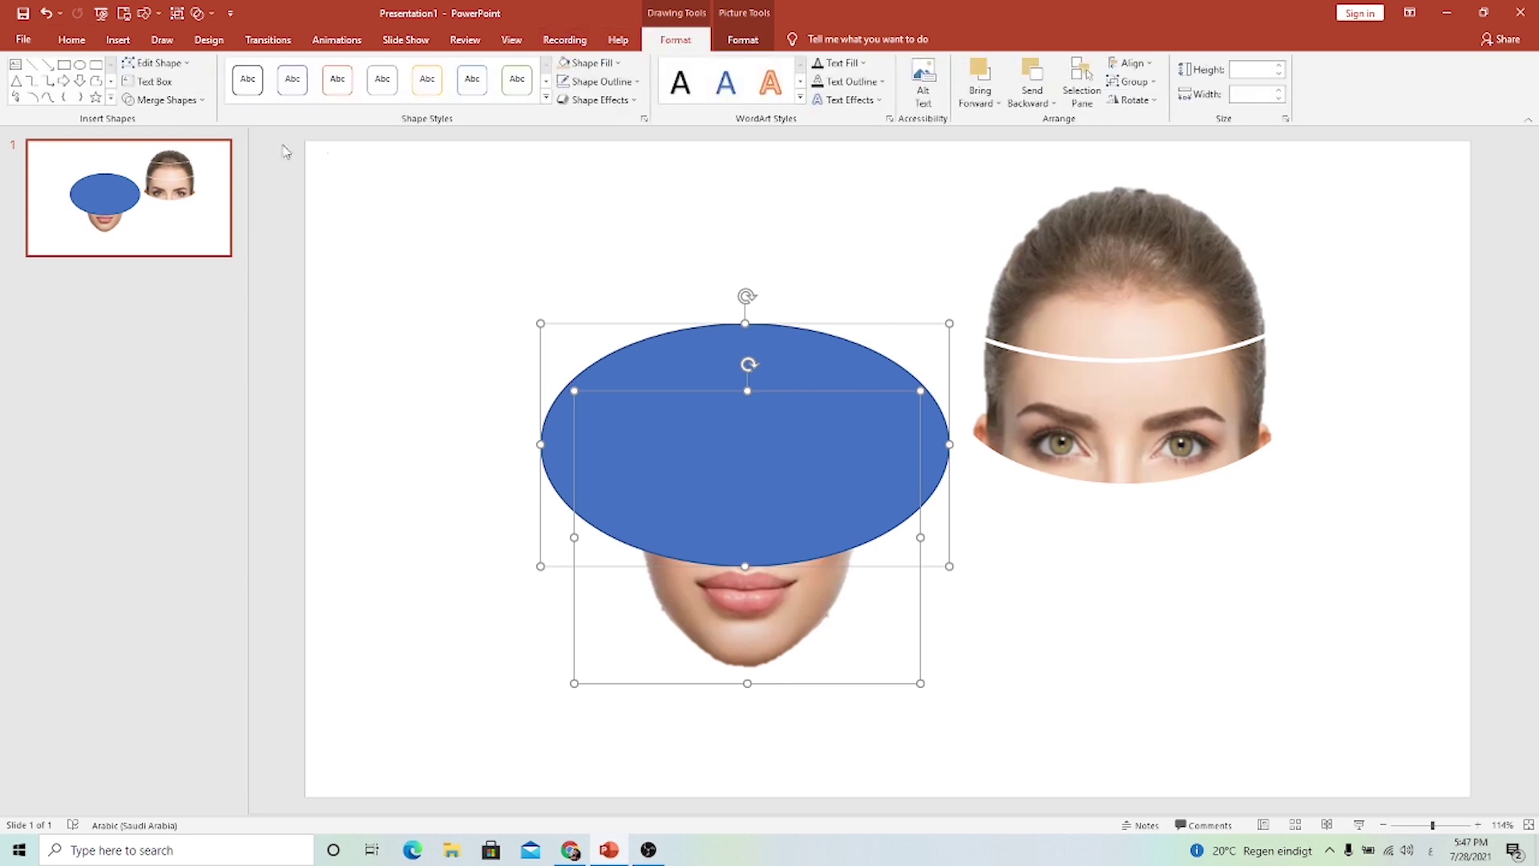
pyautogui.click(164, 99)
pyautogui.click(155, 164)
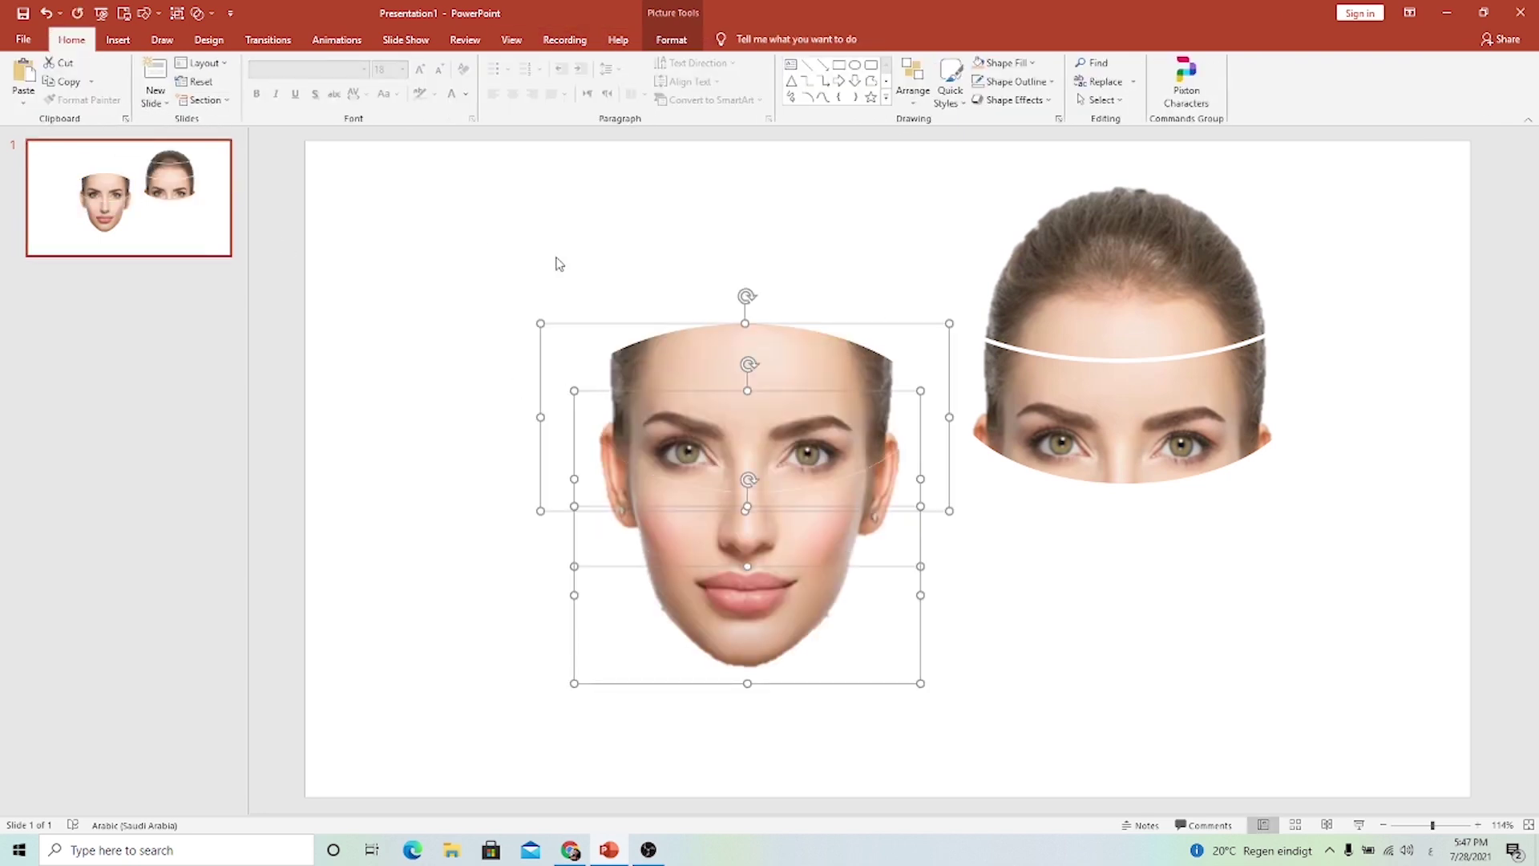
pyautogui.click(689, 366)
pyautogui.press('Delete')
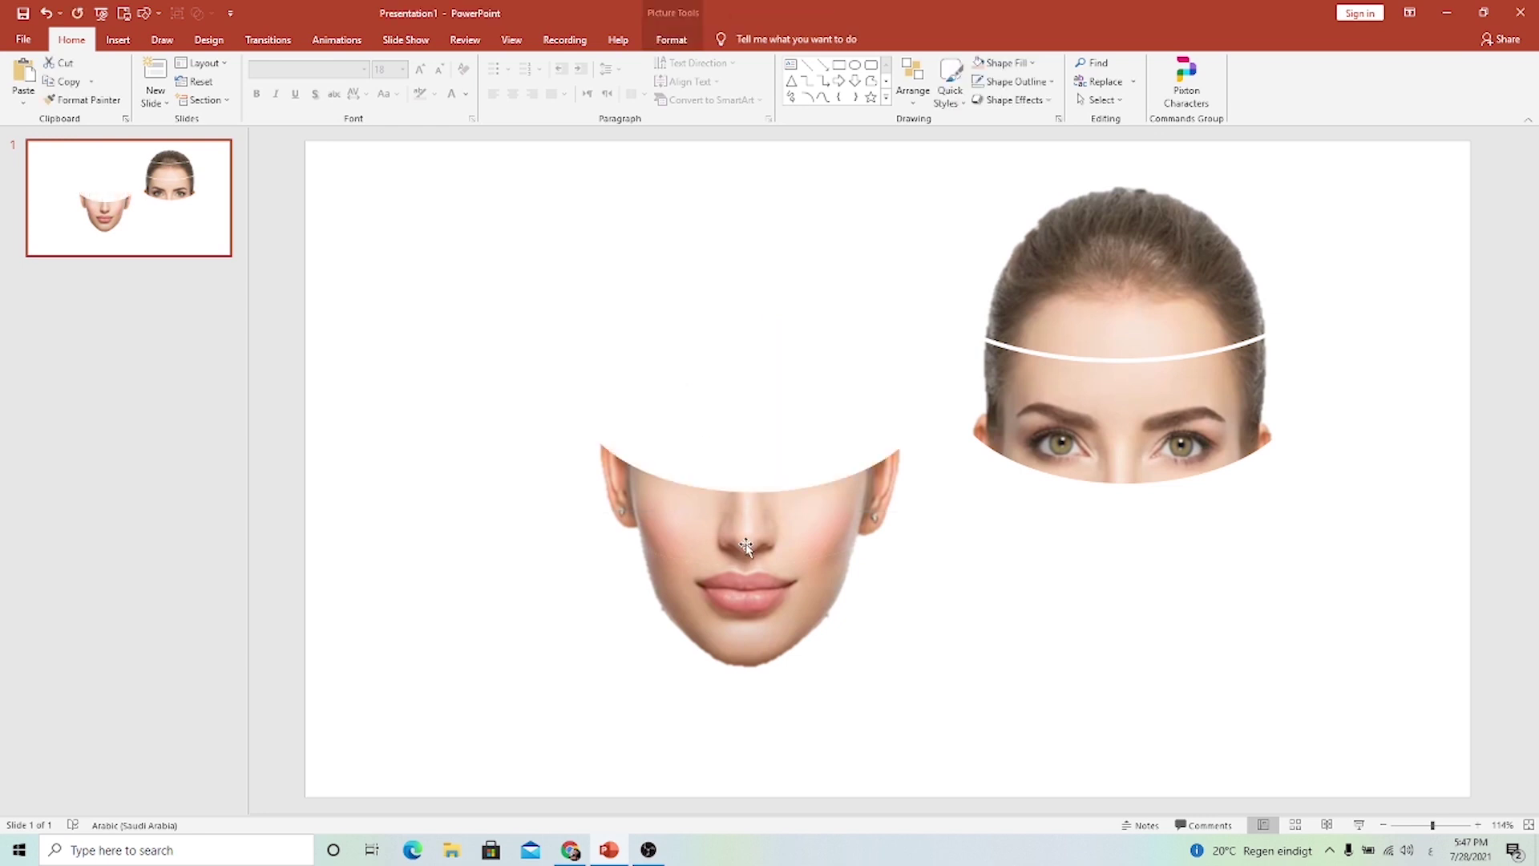
pyautogui.moveTo(739, 535)
pyautogui.mouseDown()
pyautogui.moveTo(743, 516)
pyautogui.moveTo(1124, 533)
pyautogui.mouseUp()
pyautogui.moveTo(873, 652); pyautogui.dragTo(1150, 616)
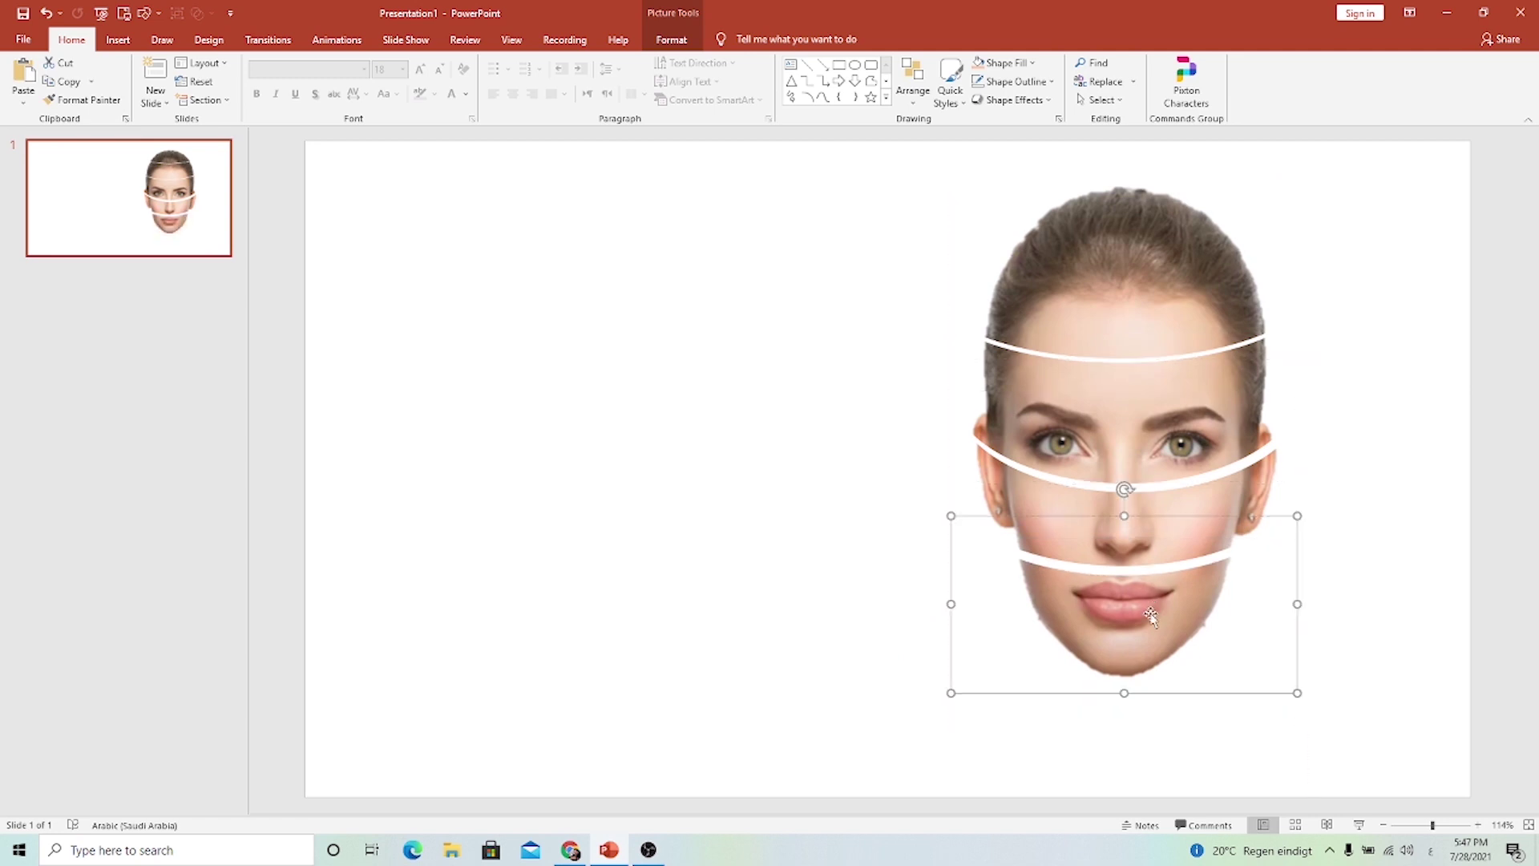
pyautogui.moveTo(1140, 613); pyautogui.dragTo(719, 641)
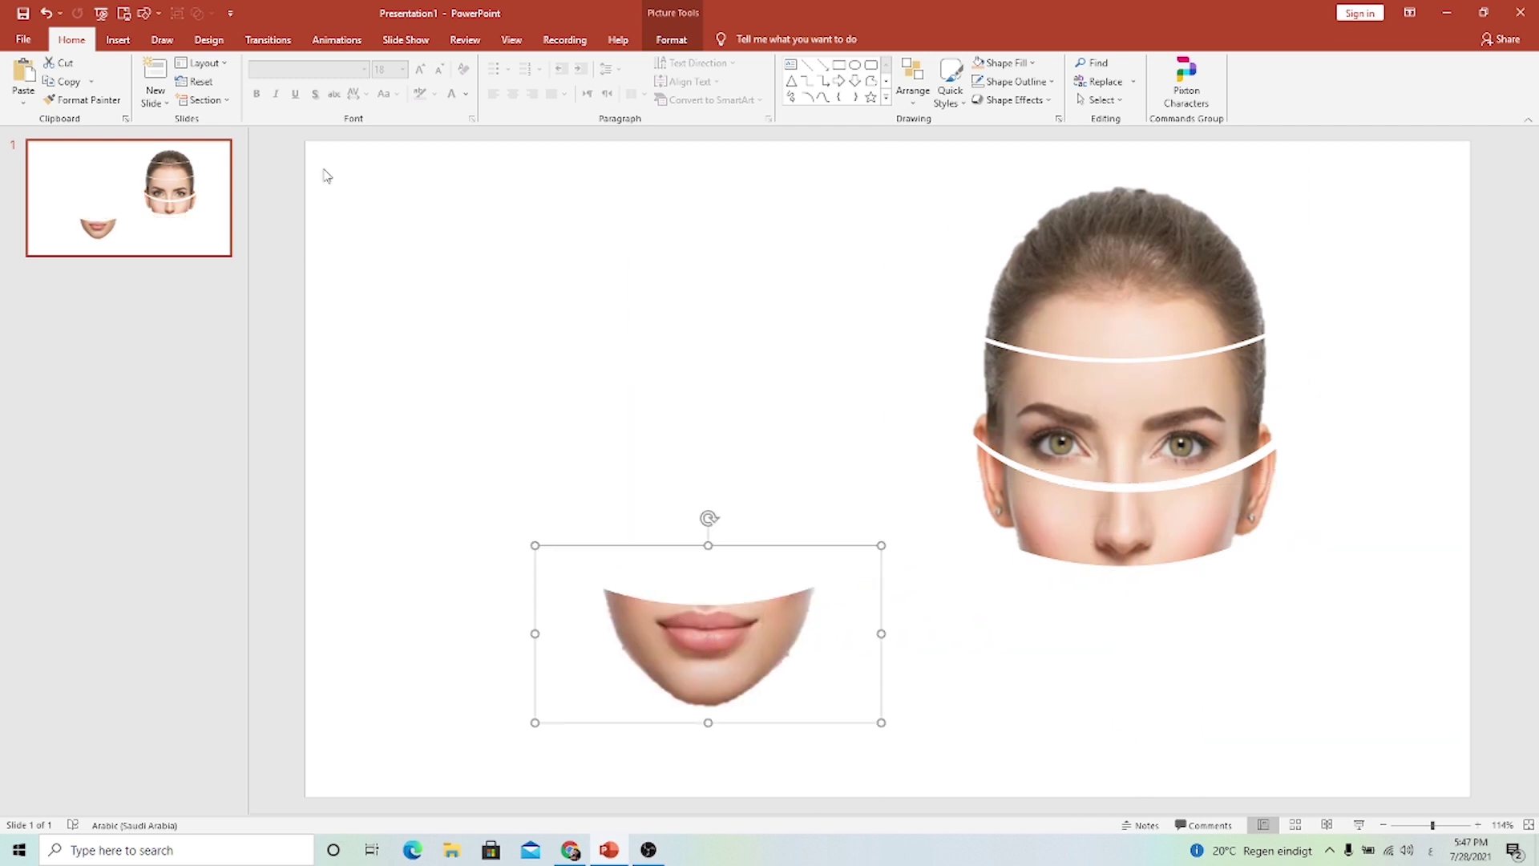
# Draw an oval across the top edge of the lips piece and zoom in.
pyautogui.click(118, 40)
pyautogui.click(258, 80)
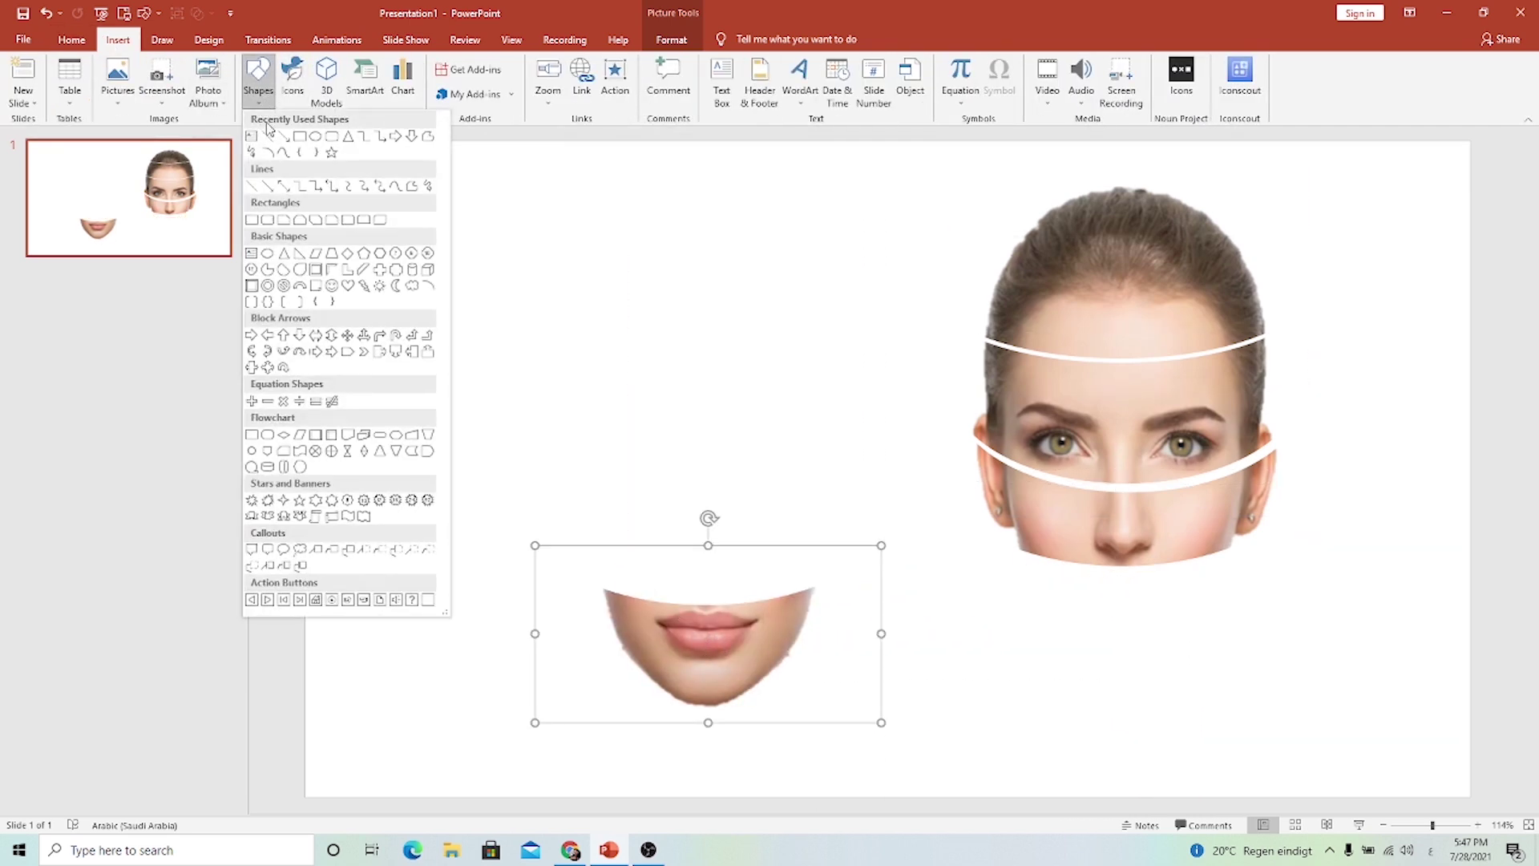
pyautogui.click(330, 138)
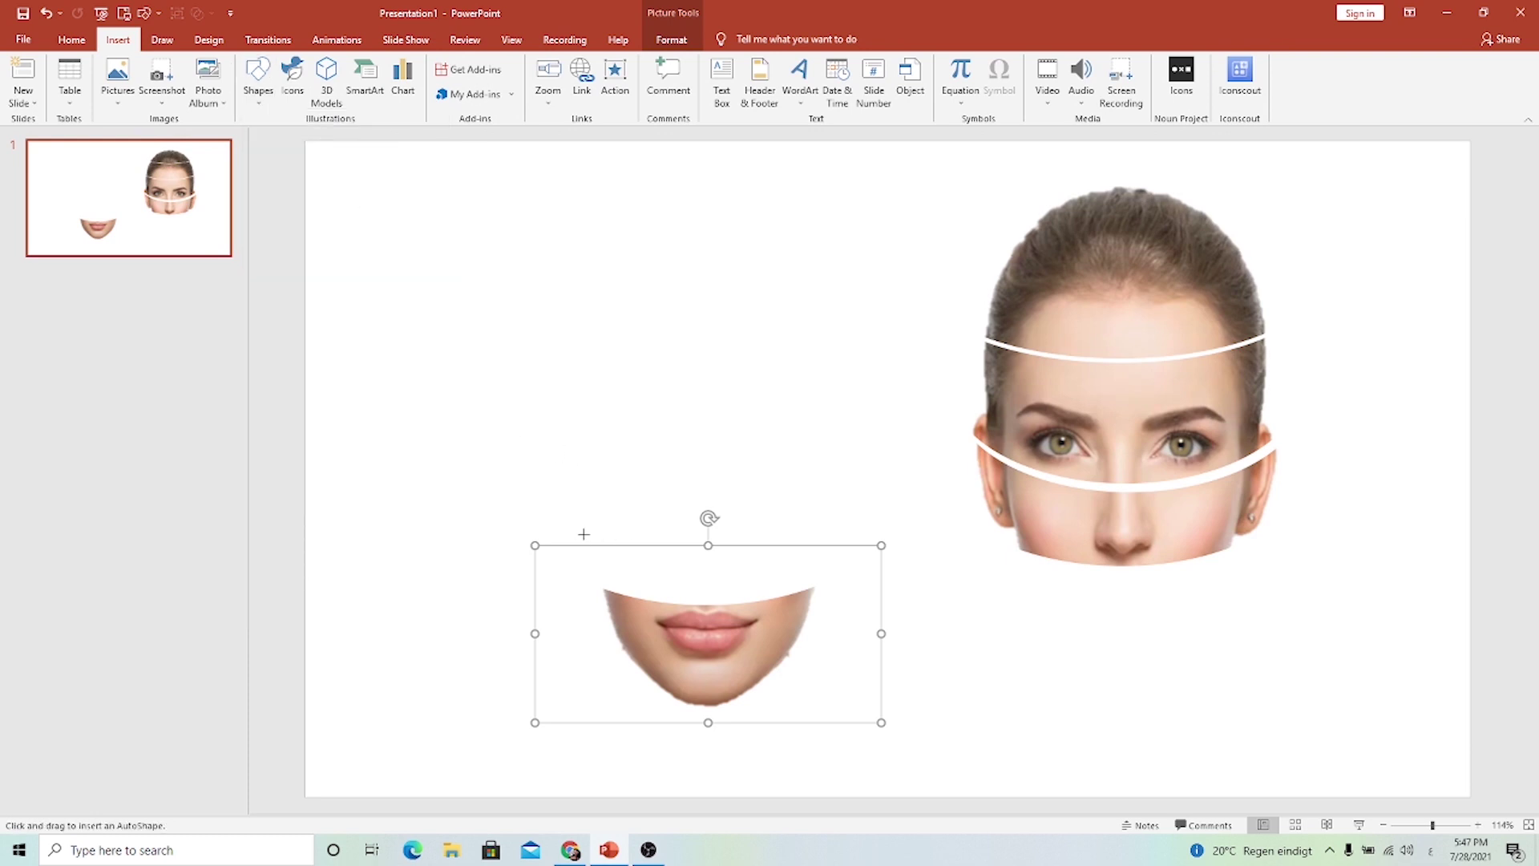
pyautogui.moveTo(584, 534)
pyautogui.mouseDown()
pyautogui.moveTo(817, 595)
pyautogui.moveTo(768, 577)
pyautogui.mouseUp()
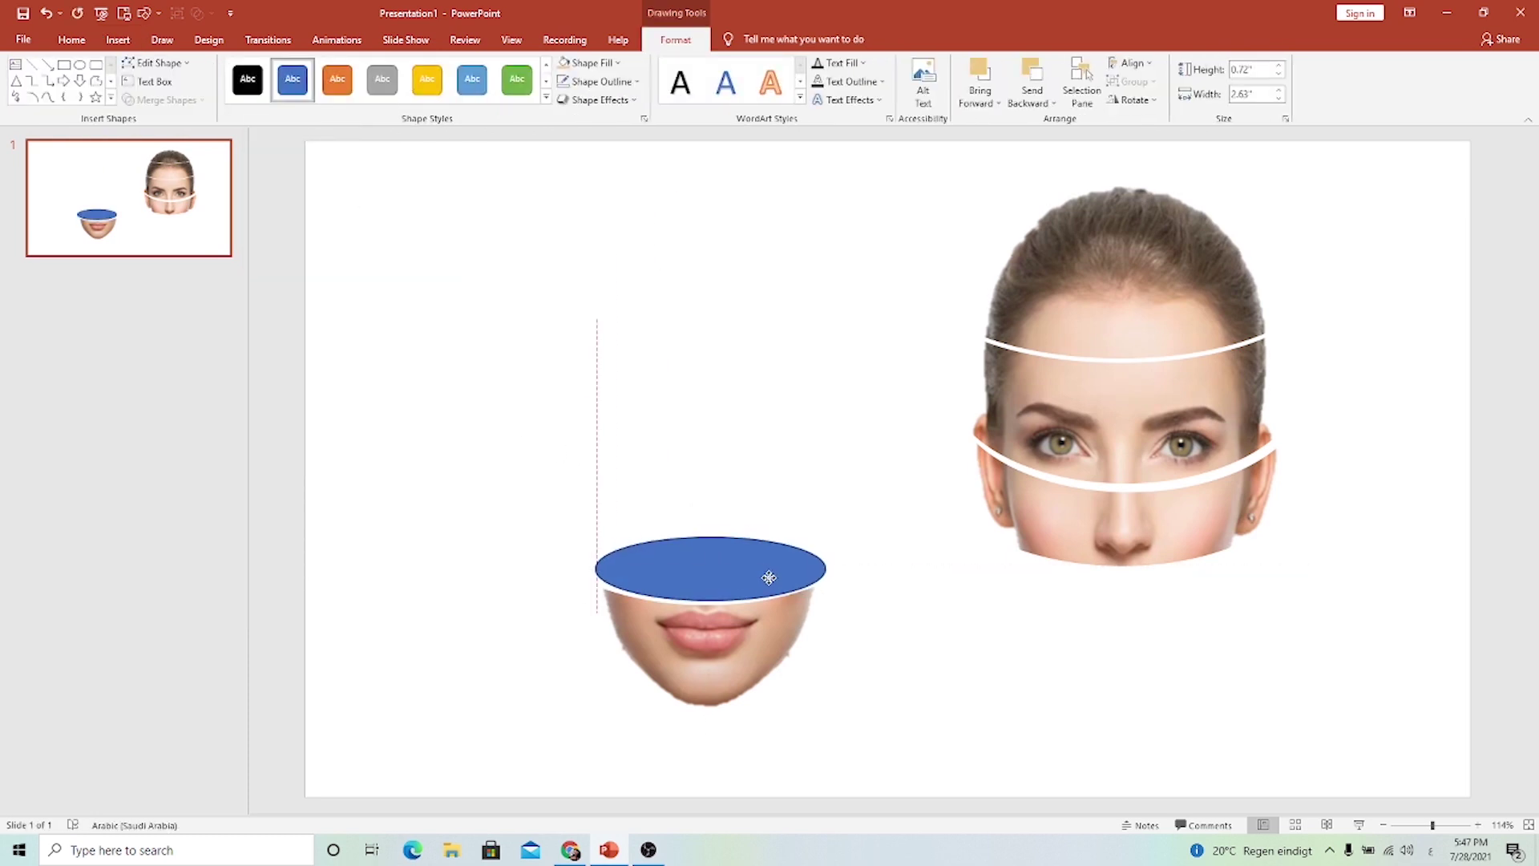
pyautogui.scroll(5, 769, 577)
pyautogui.scroll(5, 903, 500)
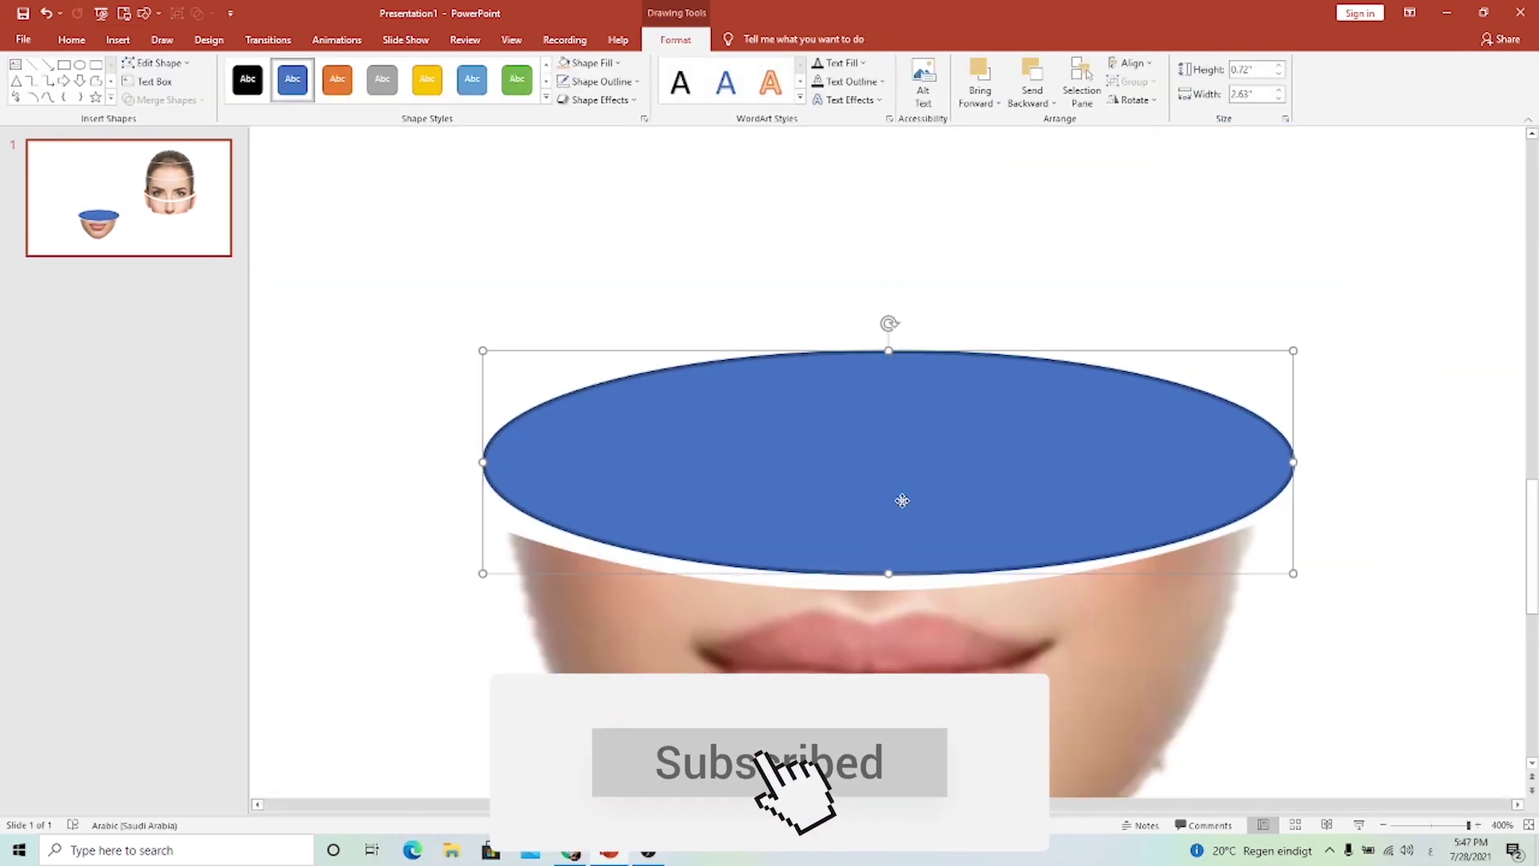
# Size the oval to 2.44 by 0.5 inches and fit it along the lips' curved edge.
pyautogui.moveTo(903, 500); pyautogui.dragTo(902, 515)
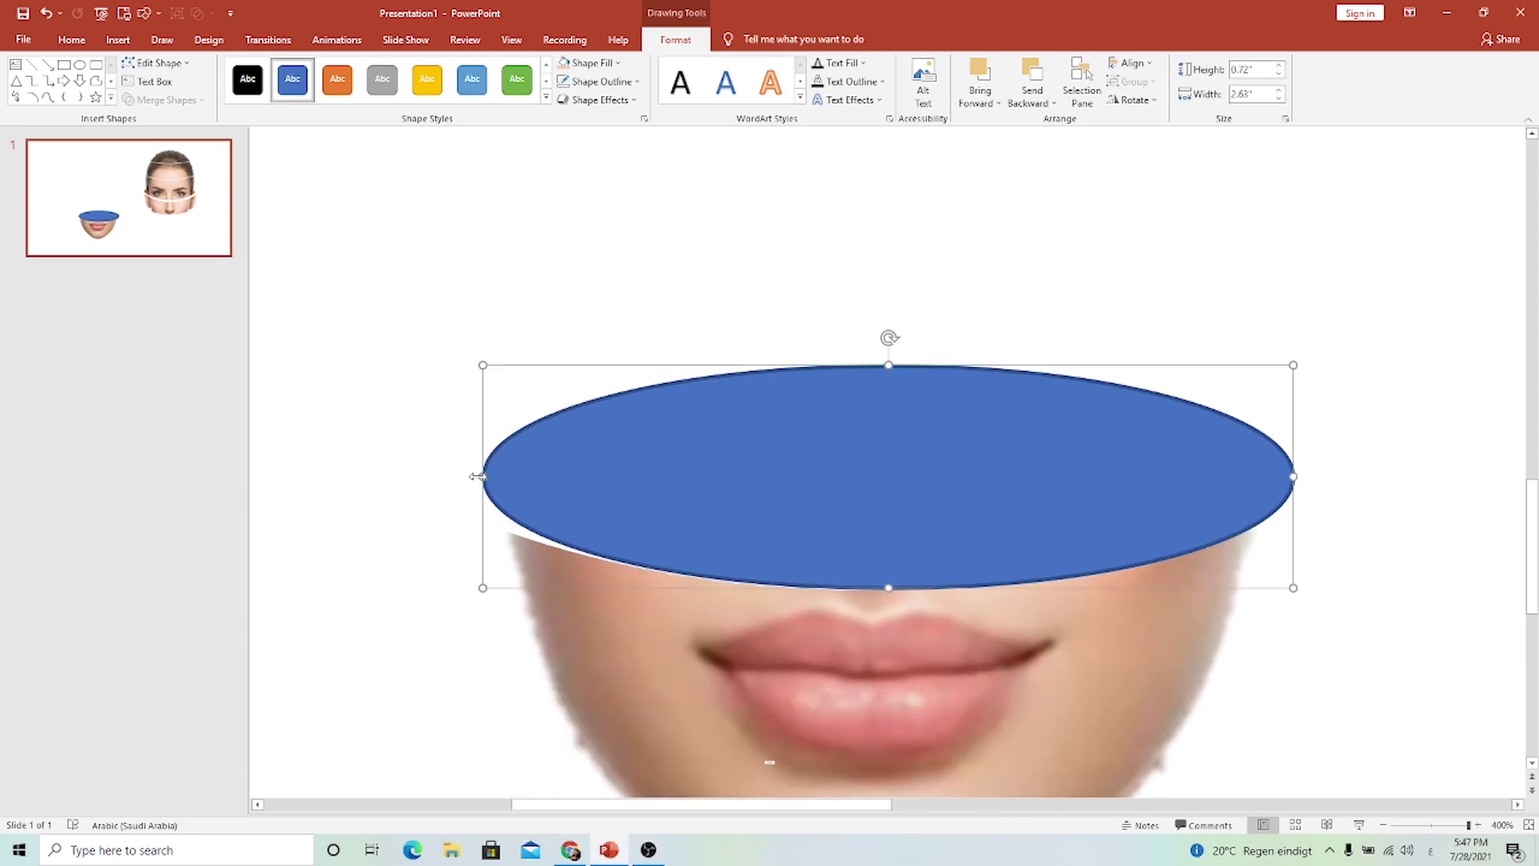
pyautogui.moveTo(478, 476); pyautogui.dragTo(571, 476)
pyautogui.moveTo(700, 497); pyautogui.dragTo(650, 497)
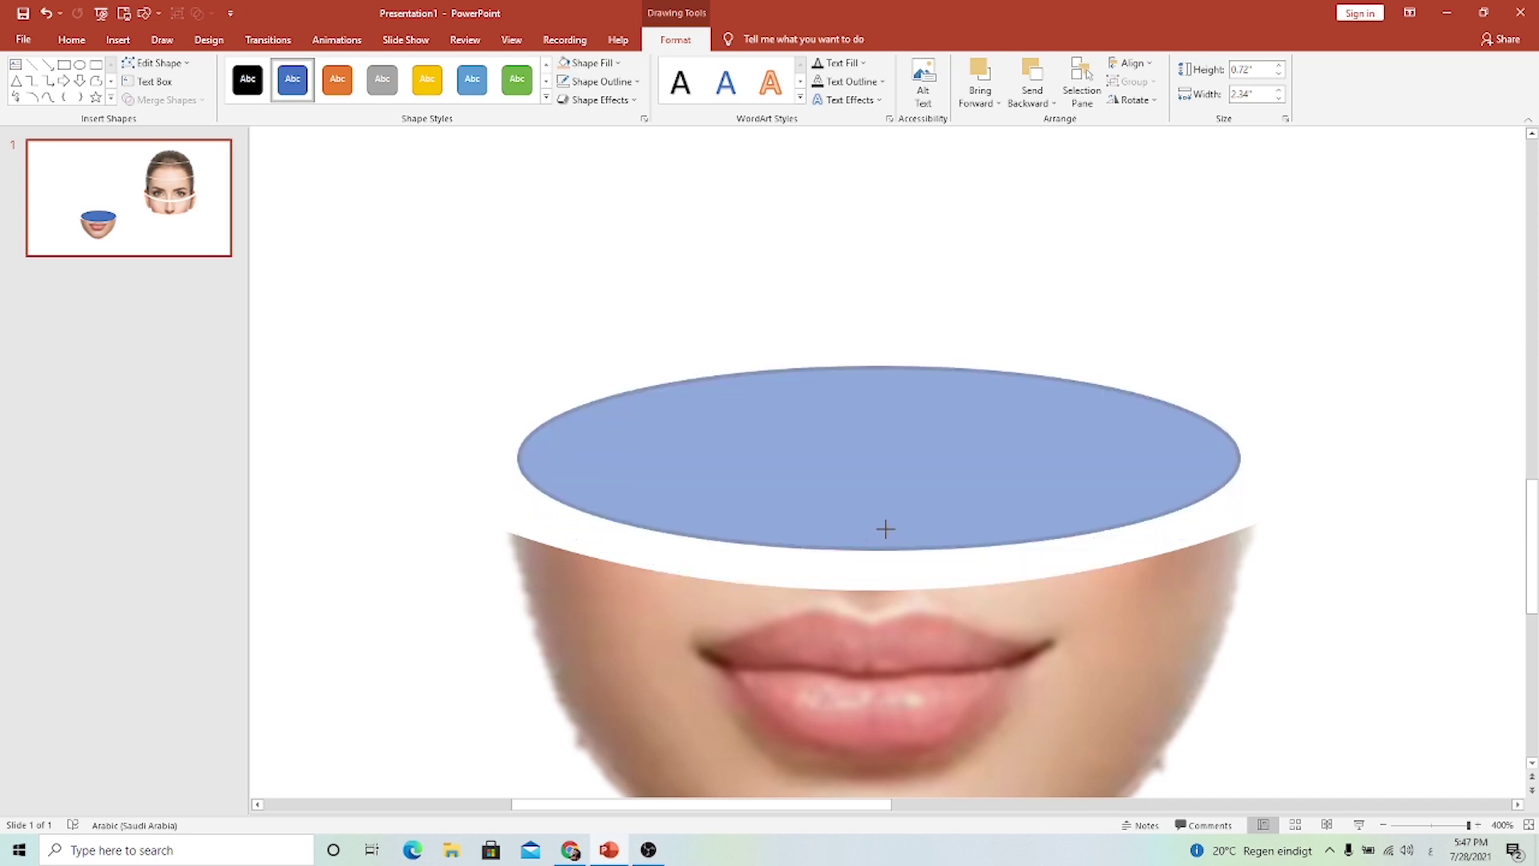
pyautogui.moveTo(883, 591); pyautogui.dragTo(883, 522)
pyautogui.moveTo(877, 464); pyautogui.dragTo(879, 531)
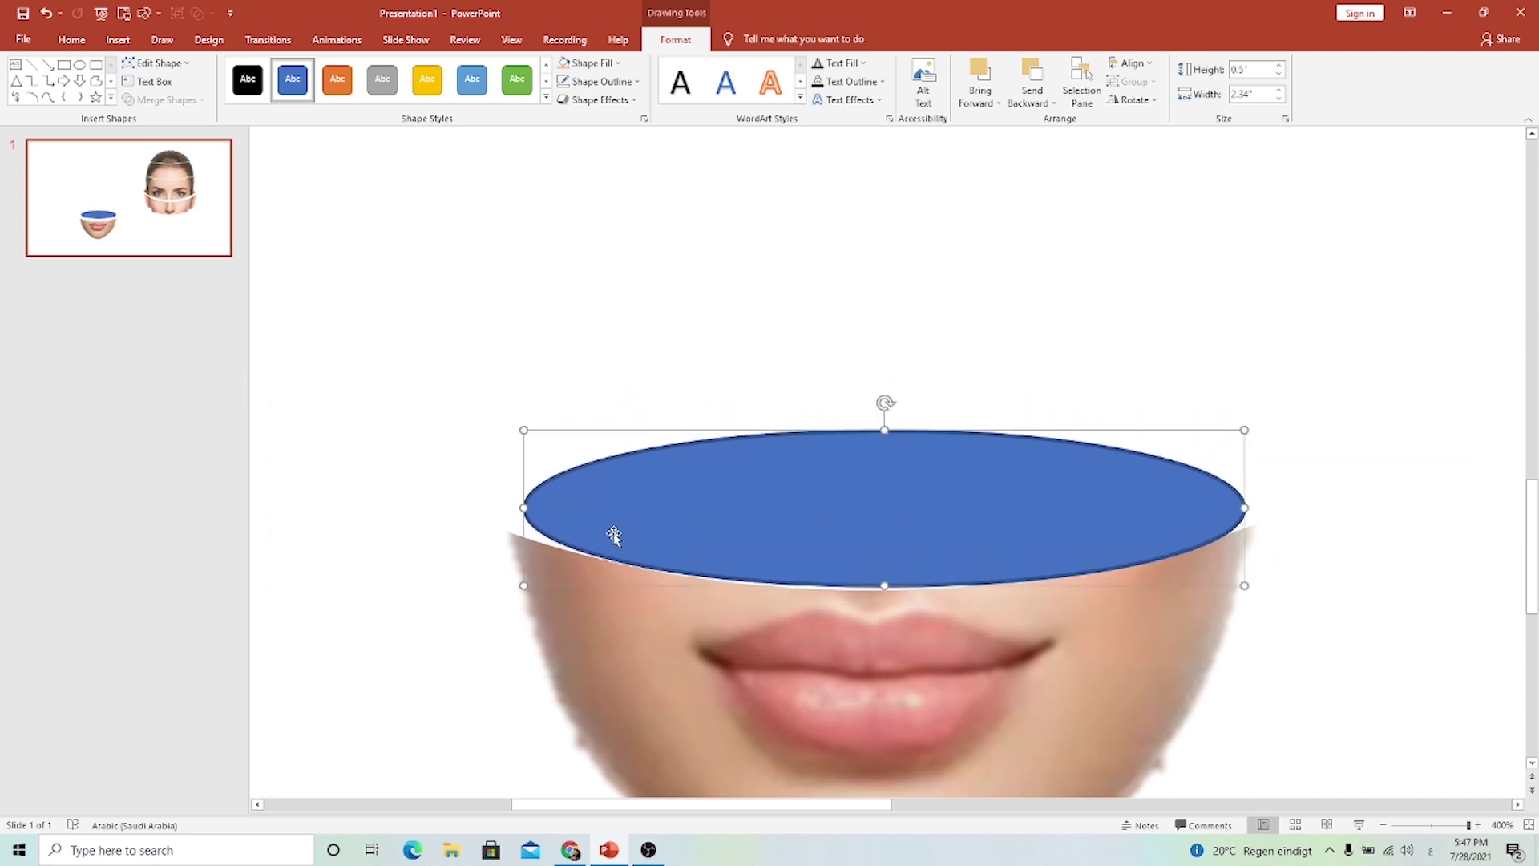
pyautogui.moveTo(528, 507); pyautogui.dragTo(505, 507)
pyautogui.moveTo(1240, 510); pyautogui.dragTo(1257, 510)
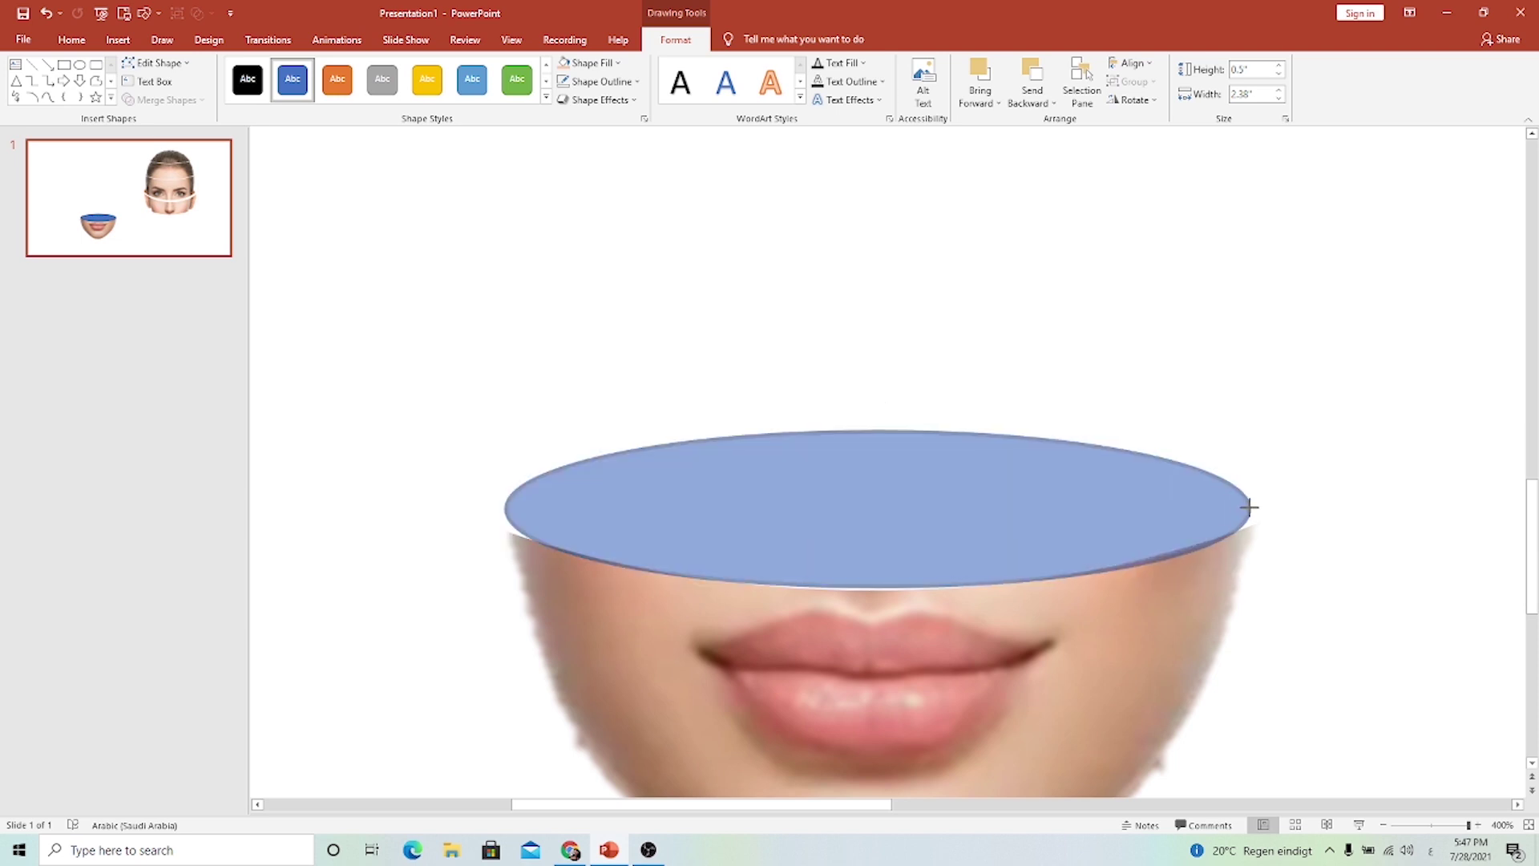
pyautogui.moveTo(1055, 498); pyautogui.dragTo(1059, 510)
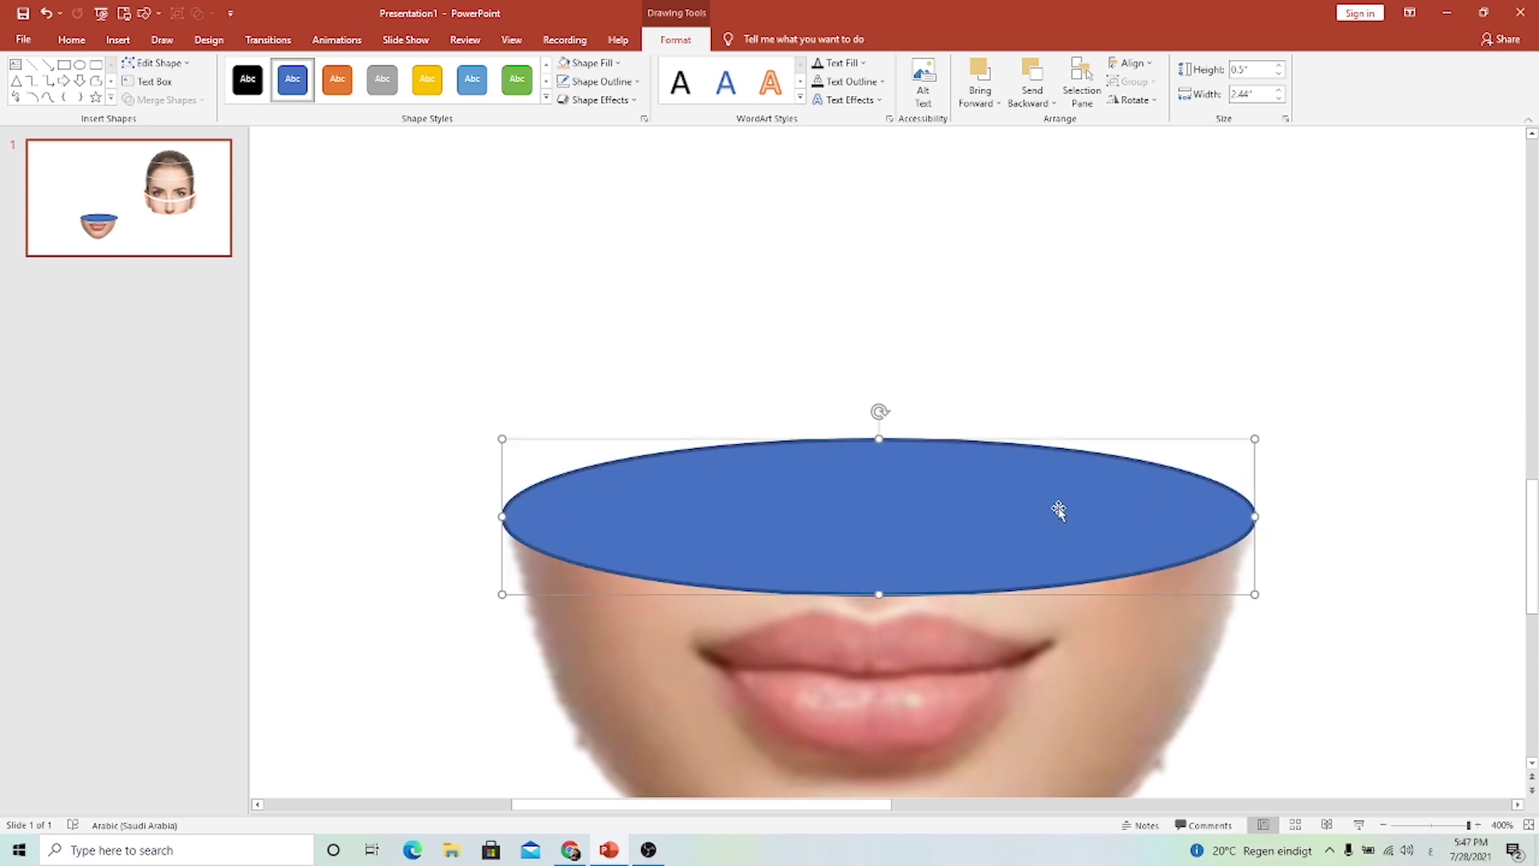
# Remove the oval's outline and fill it with light peach.
pyautogui.click(600, 82)
pyautogui.click(585, 224)
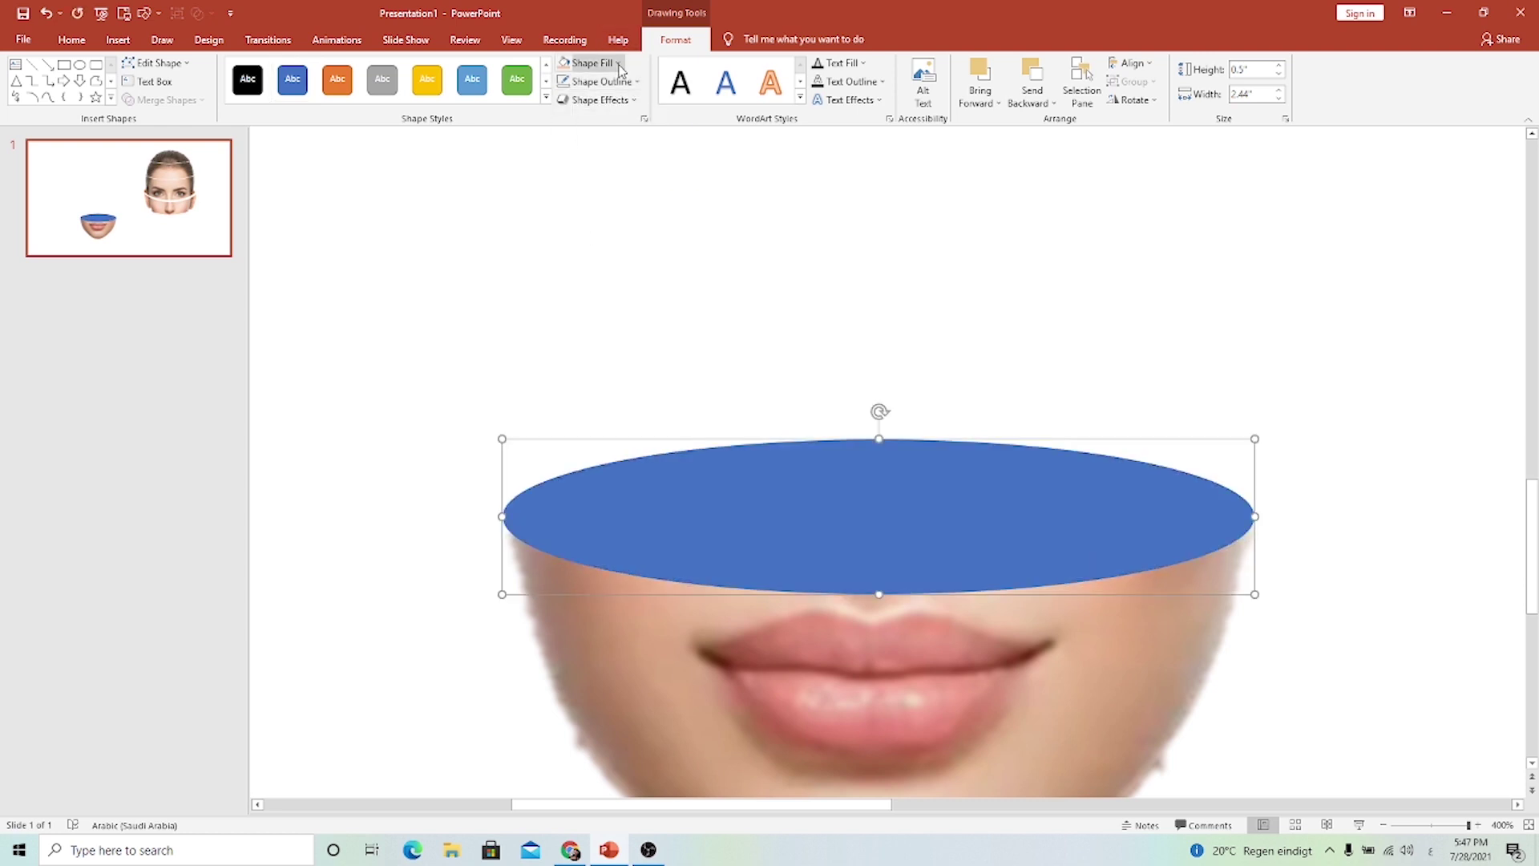
pyautogui.click(590, 63)
pyautogui.click(633, 117)
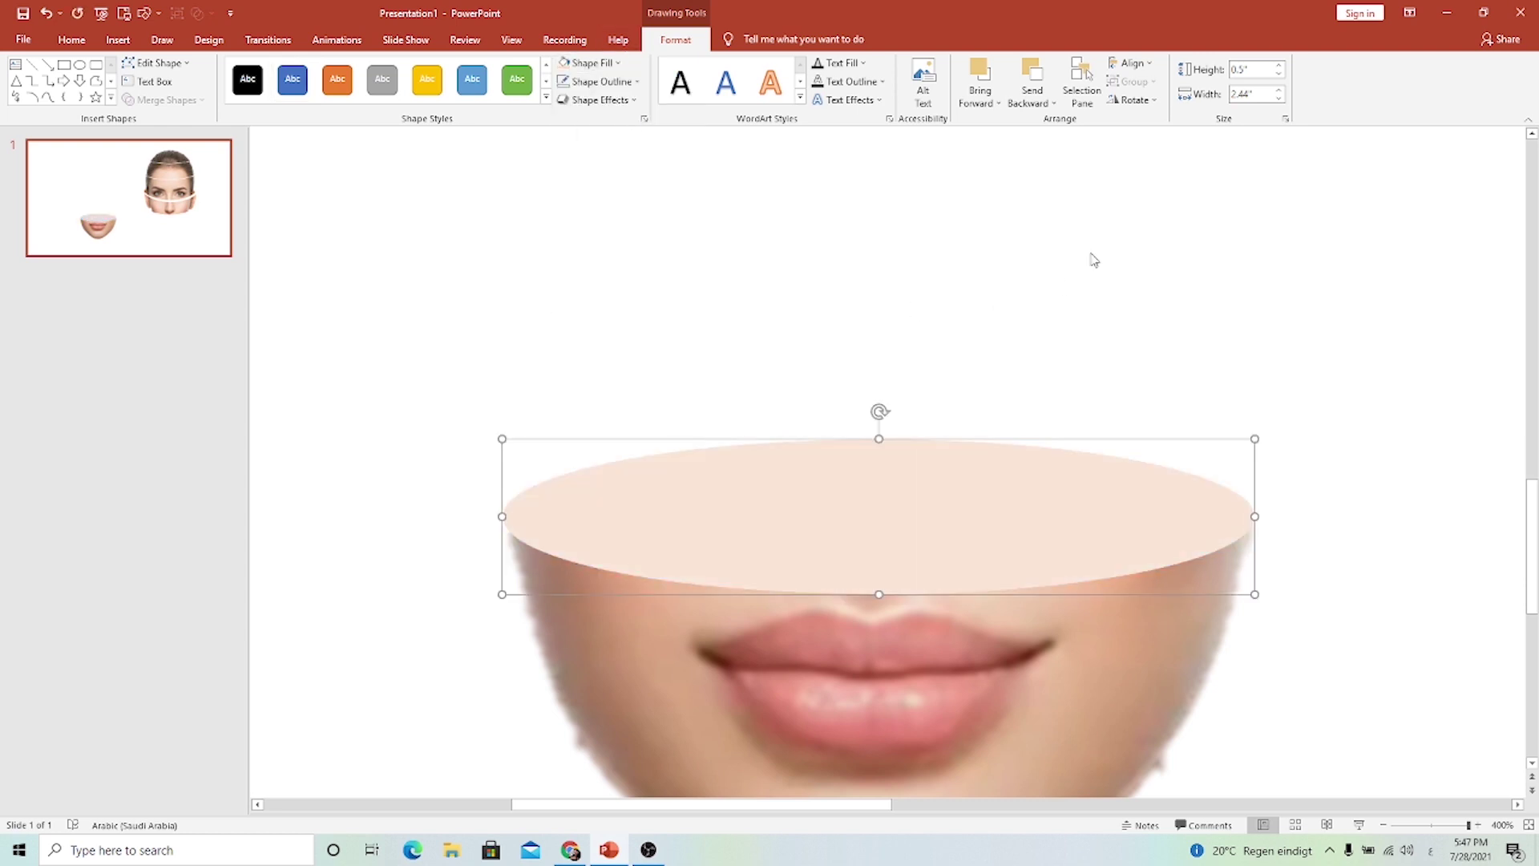
# Send the peach oval behind the lips picture and select both pieces together.
pyautogui.click(1032, 76)
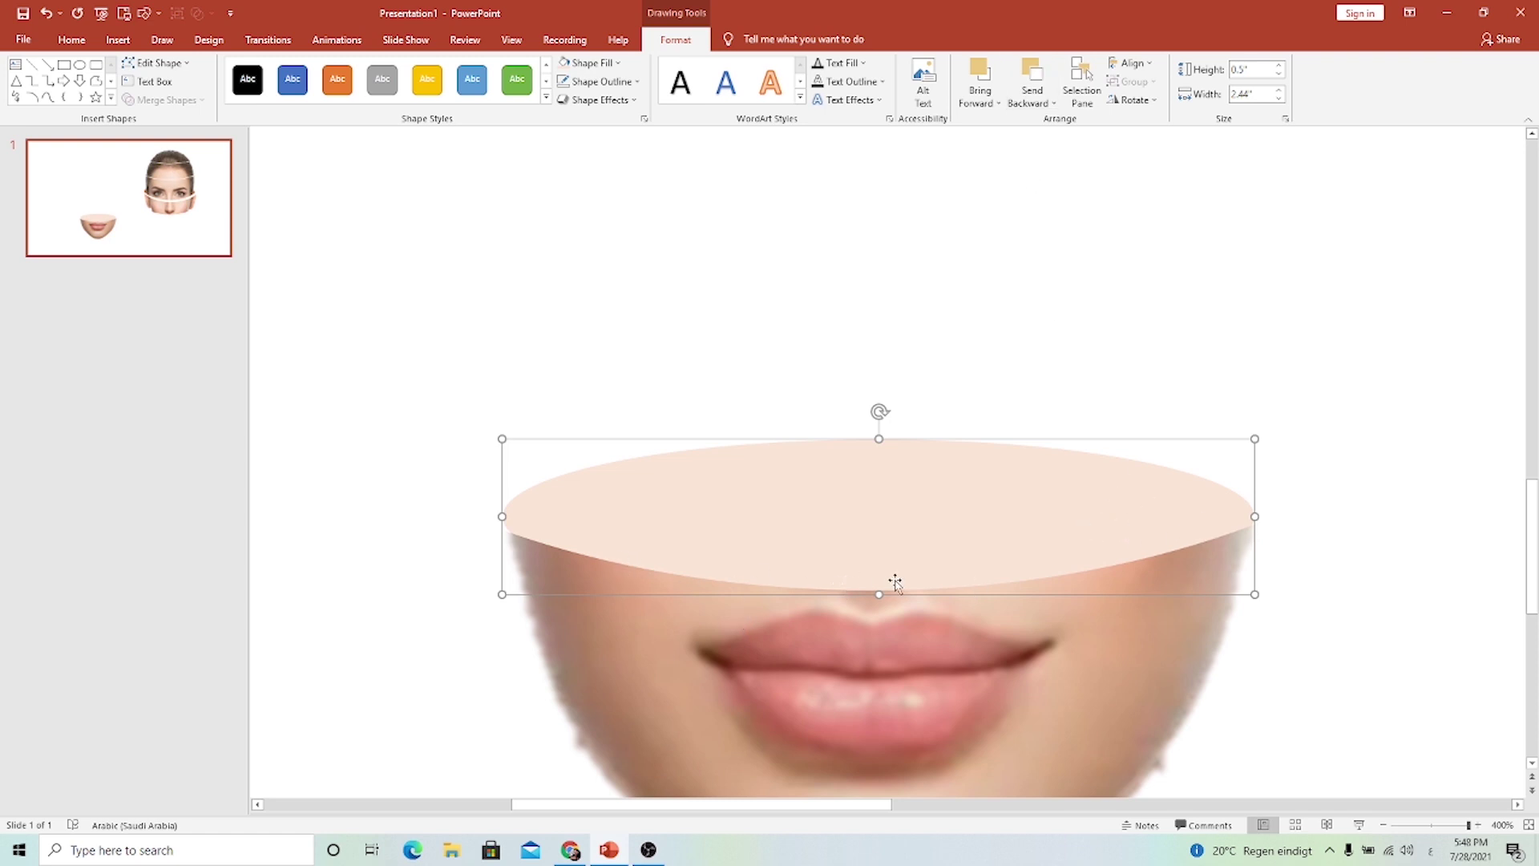
pyautogui.click(566, 549)
pyautogui.keyDown('ctrl'); pyautogui.scroll(-3, 567, 550); pyautogui.keyUp('ctrl')
pyautogui.keyDown('ctrl'); pyautogui.scroll(-2, 676, 549); pyautogui.keyUp('ctrl')
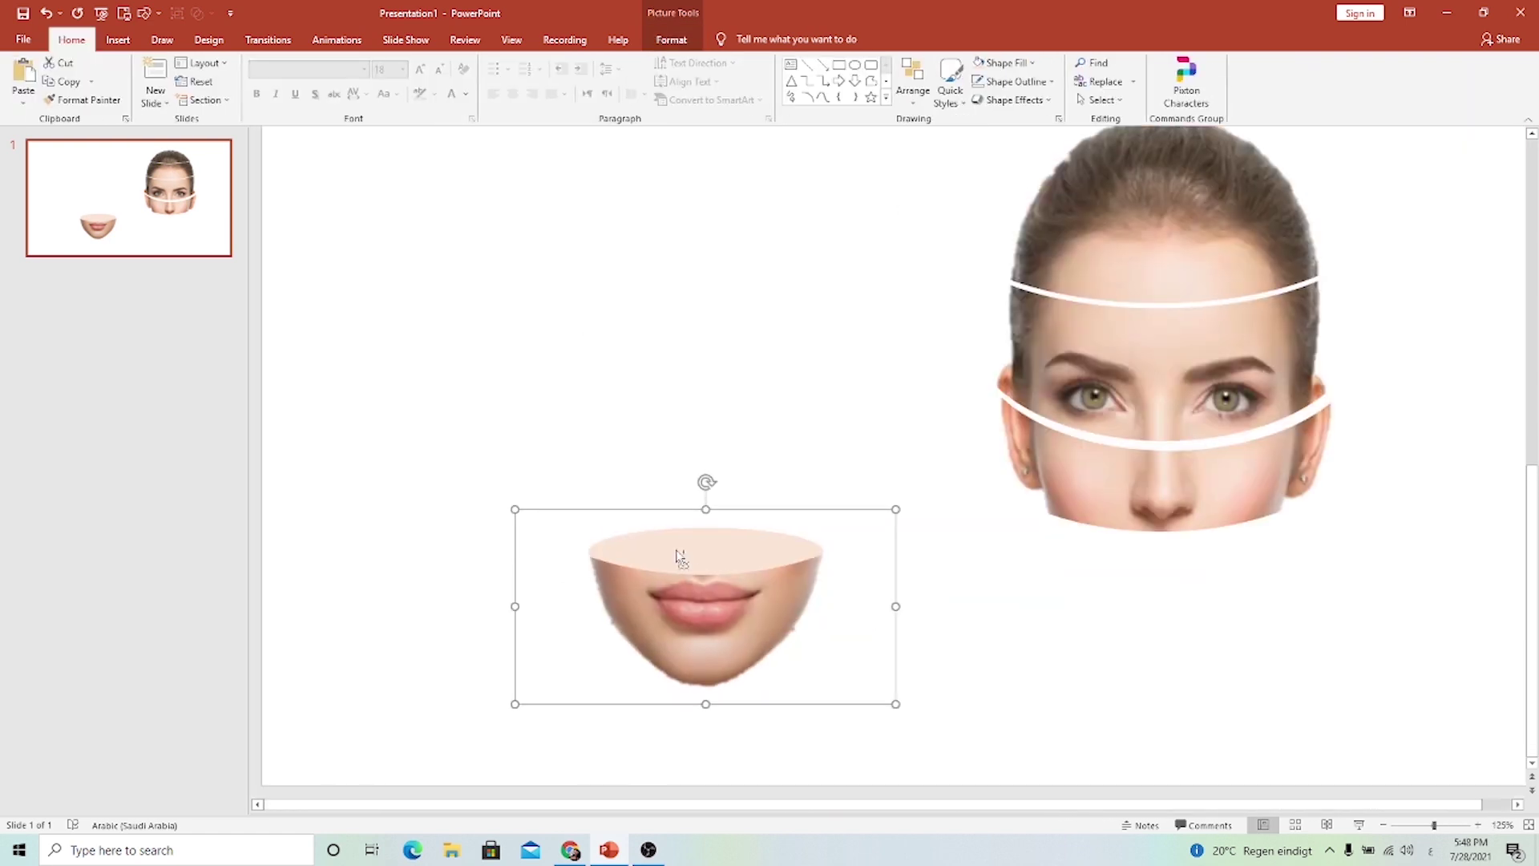
pyautogui.click(748, 551)
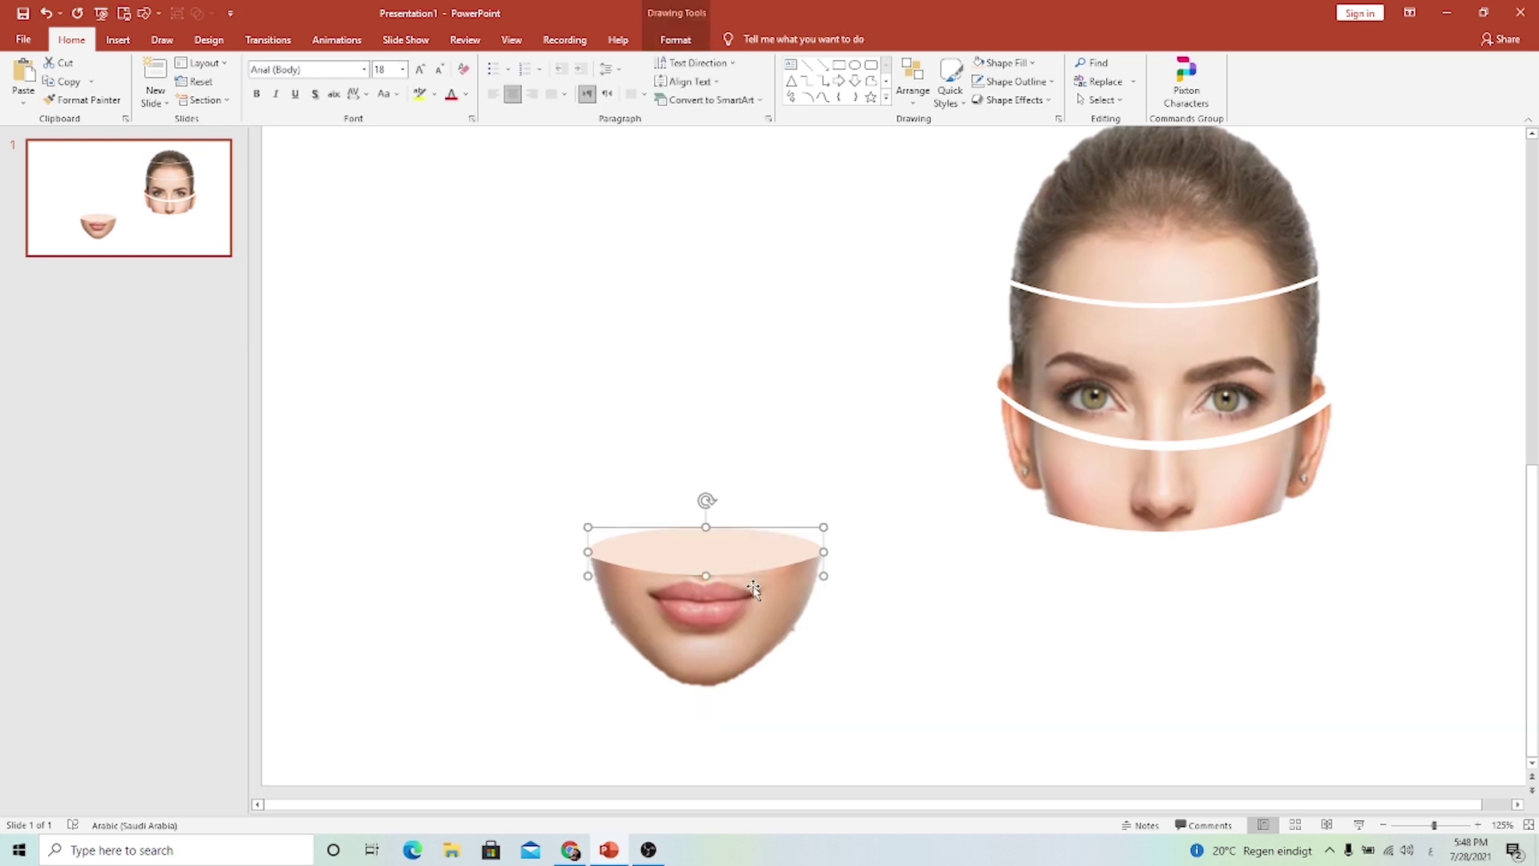
pyautogui.click(745, 612)
pyautogui.keyDown('shift'); pyautogui.click(737, 550); pyautogui.keyUp('shift')
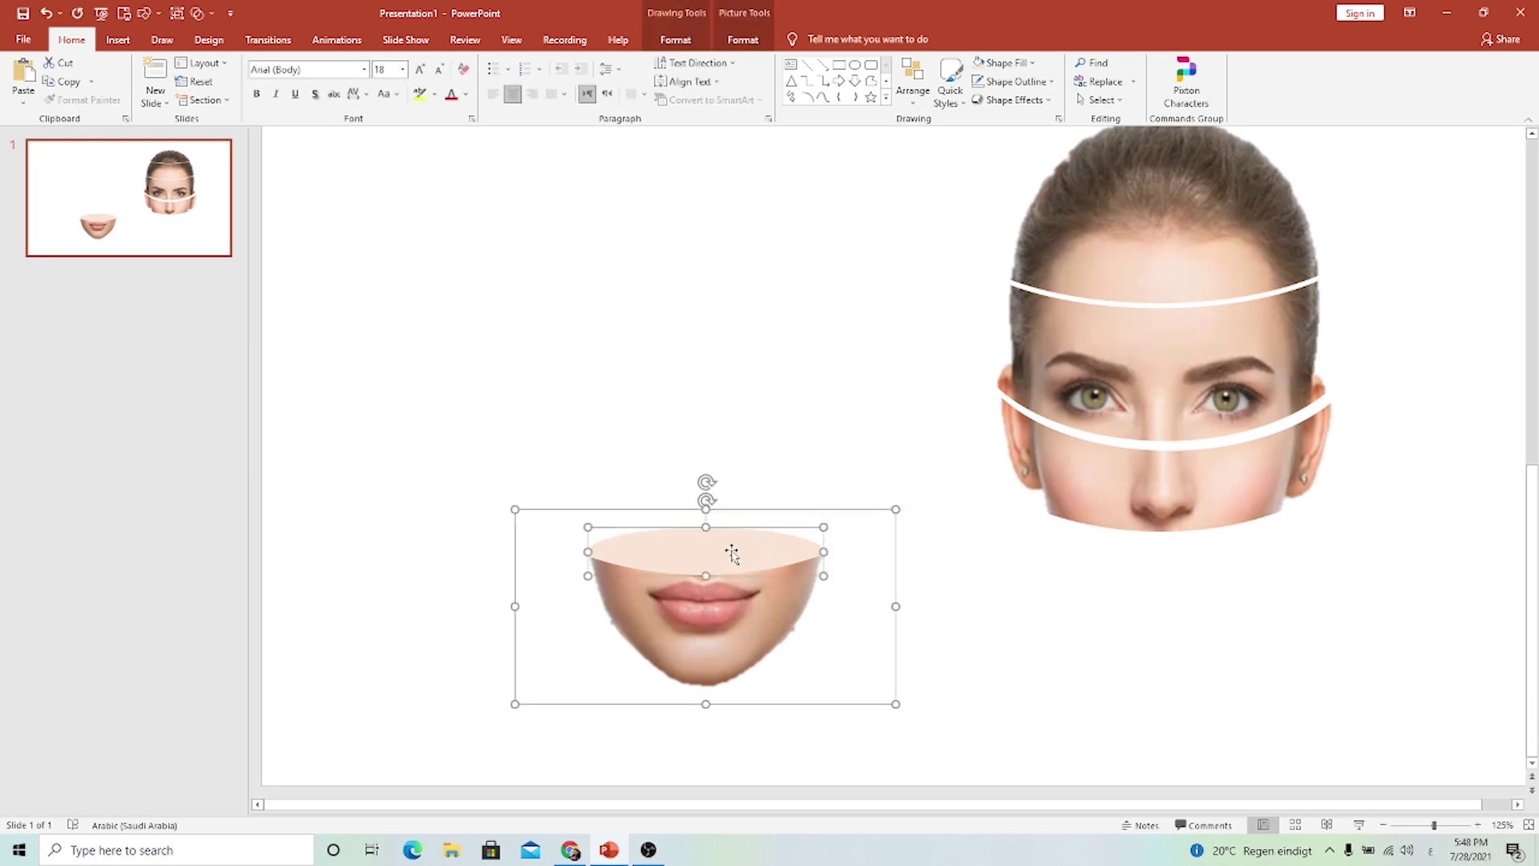
# Group the peach oval with the lips picture and shift the group slightly left and down.
pyautogui.rightClick(731, 550)
pyautogui.moveTo(771, 642)
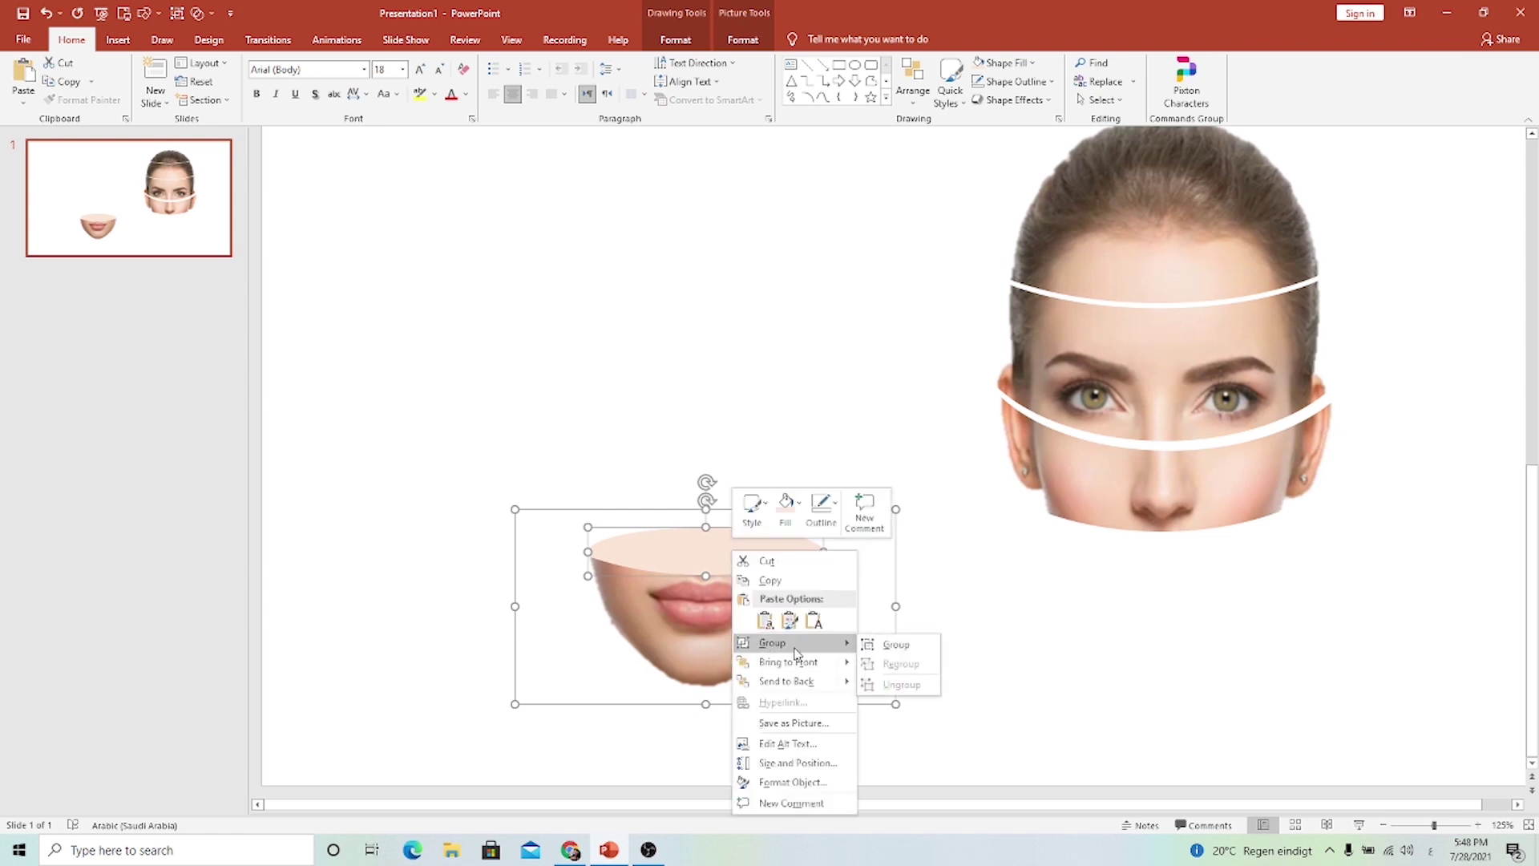
pyautogui.click(896, 644)
pyautogui.moveTo(753, 590); pyautogui.dragTo(666, 626)
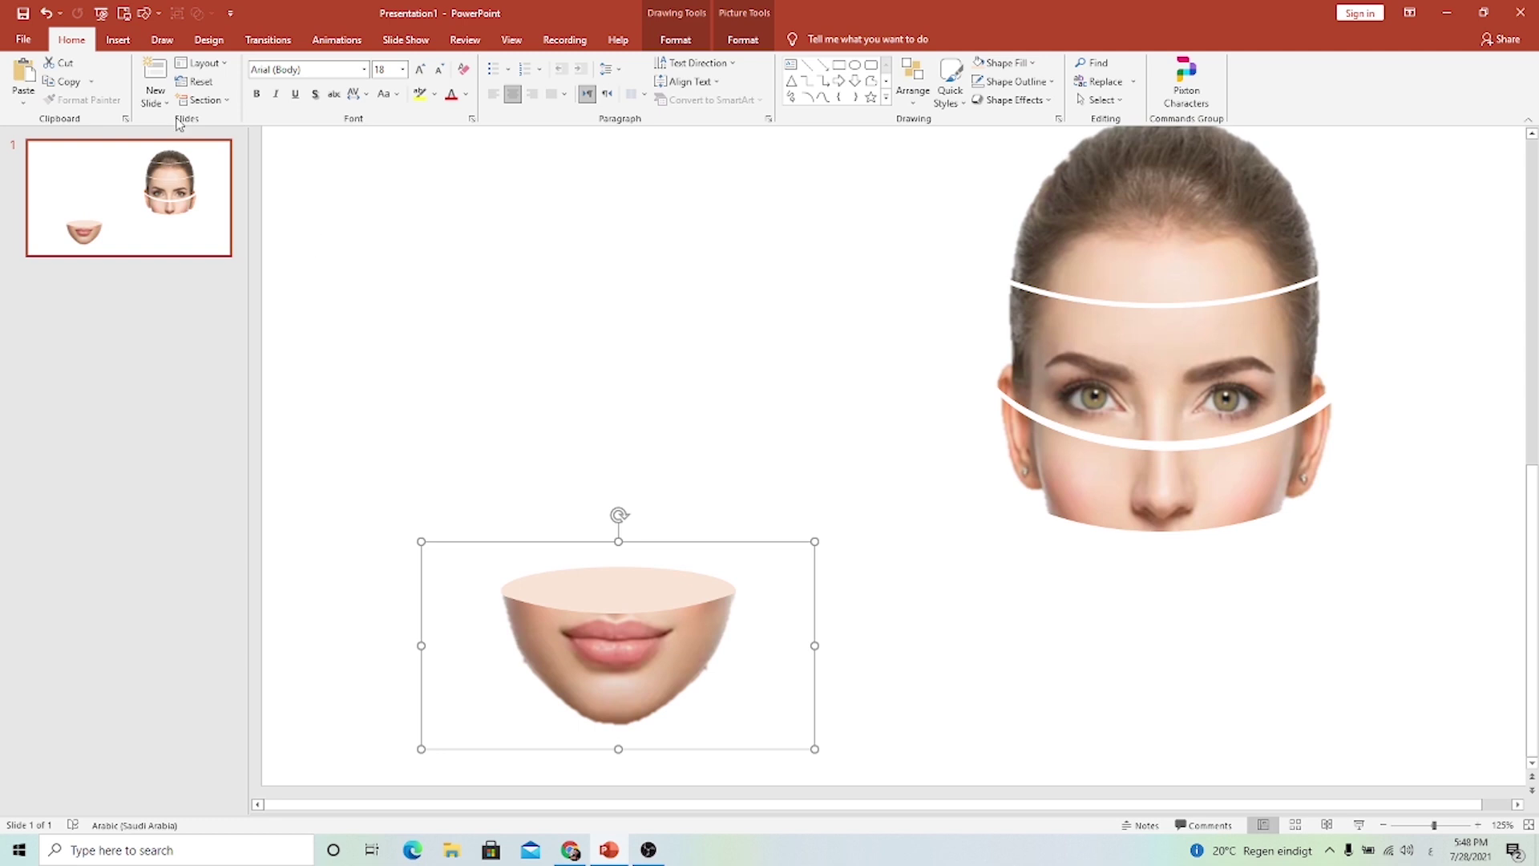
pyautogui.click(118, 40)
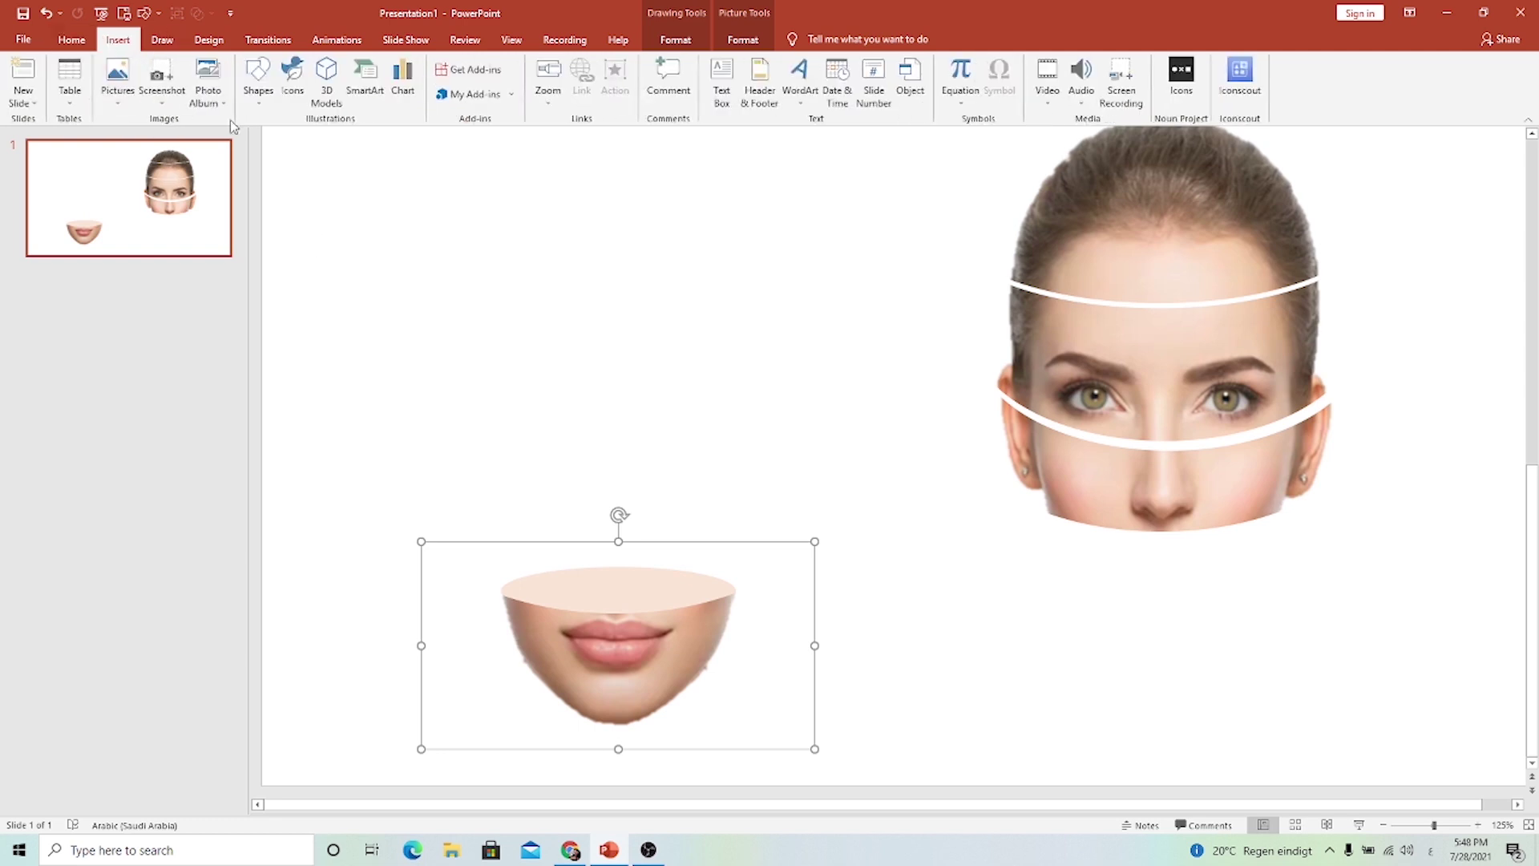
# Draw a small oval just above the lips piece.
pyautogui.click(258, 89)
pyautogui.click(315, 138)
pyautogui.moveTo(459, 435)
pyautogui.mouseDown()
pyautogui.moveTo(607, 511)
pyautogui.moveTo(533, 476)
pyautogui.moveTo(558, 456)
pyautogui.moveTo(511, 481)
pyautogui.mouseUp()
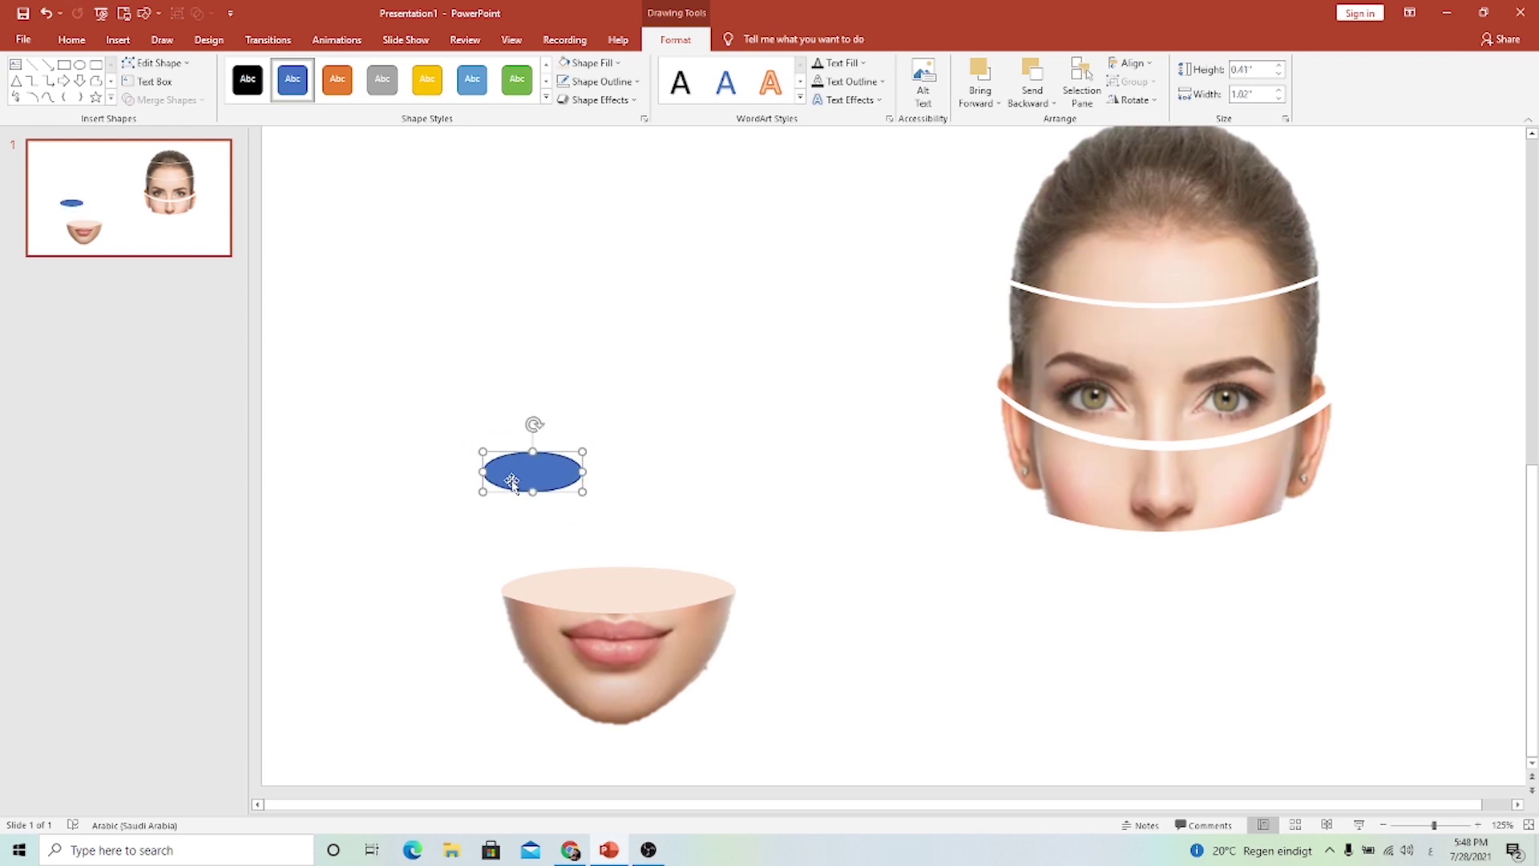
pyautogui.click(597, 82)
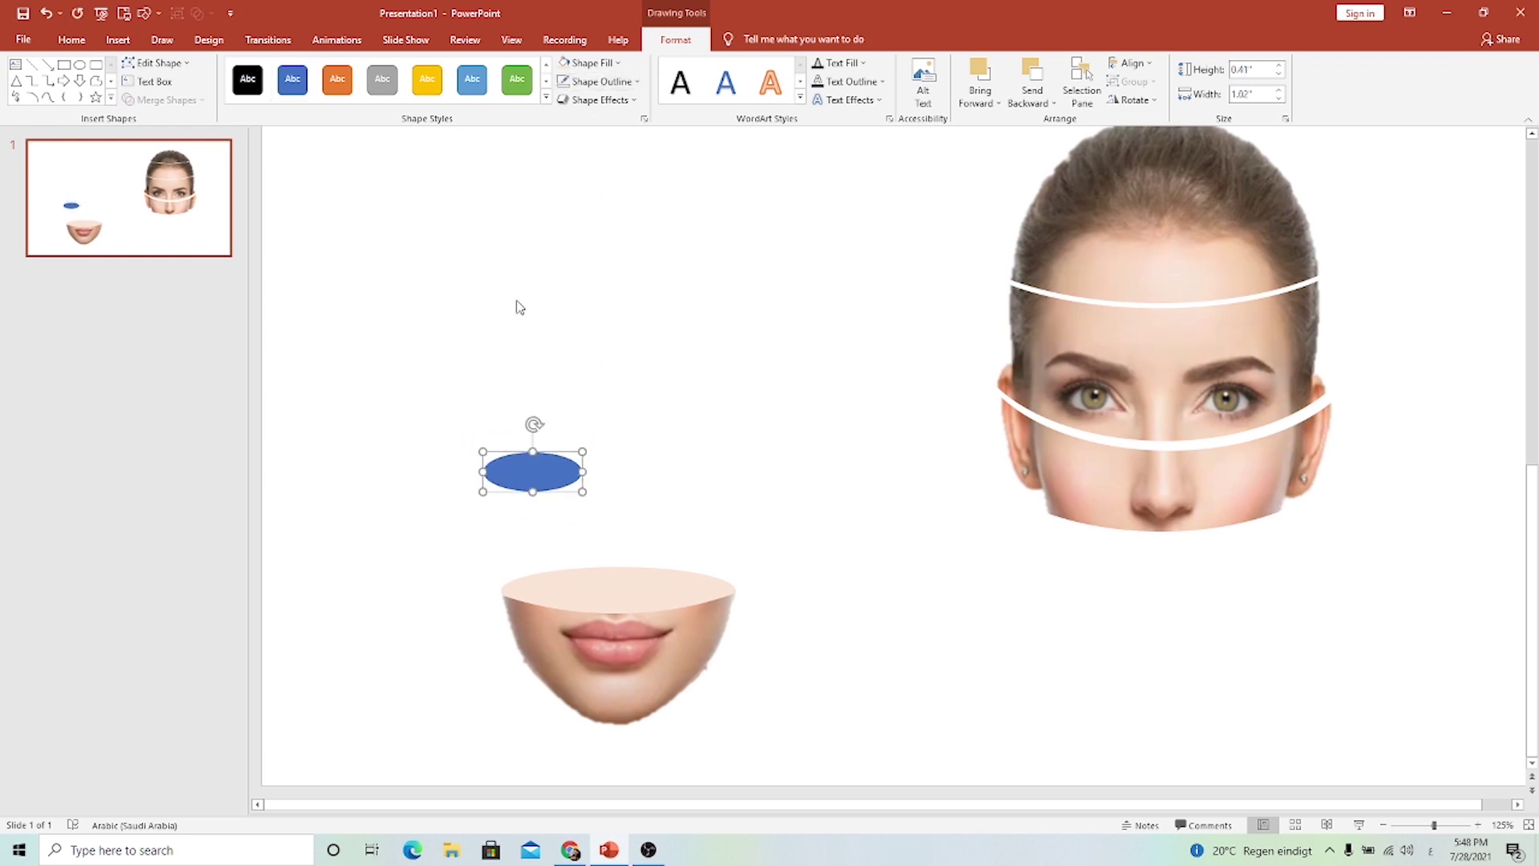
# Give the small ellipse a Path gradient fill with its dark stop moved to 3%.
pyautogui.rightClick(545, 479)
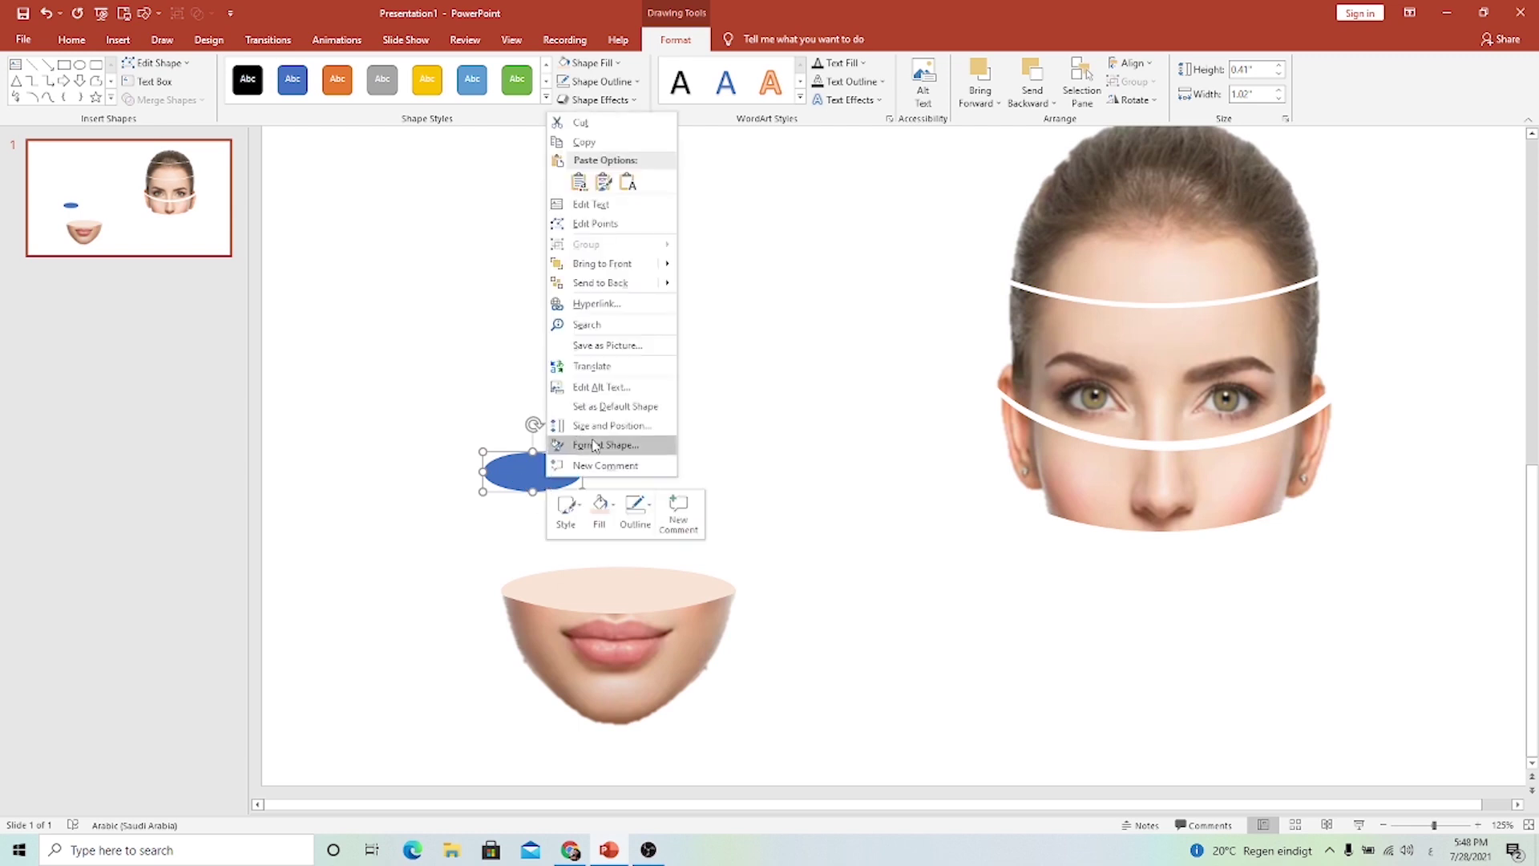
pyautogui.click(589, 446)
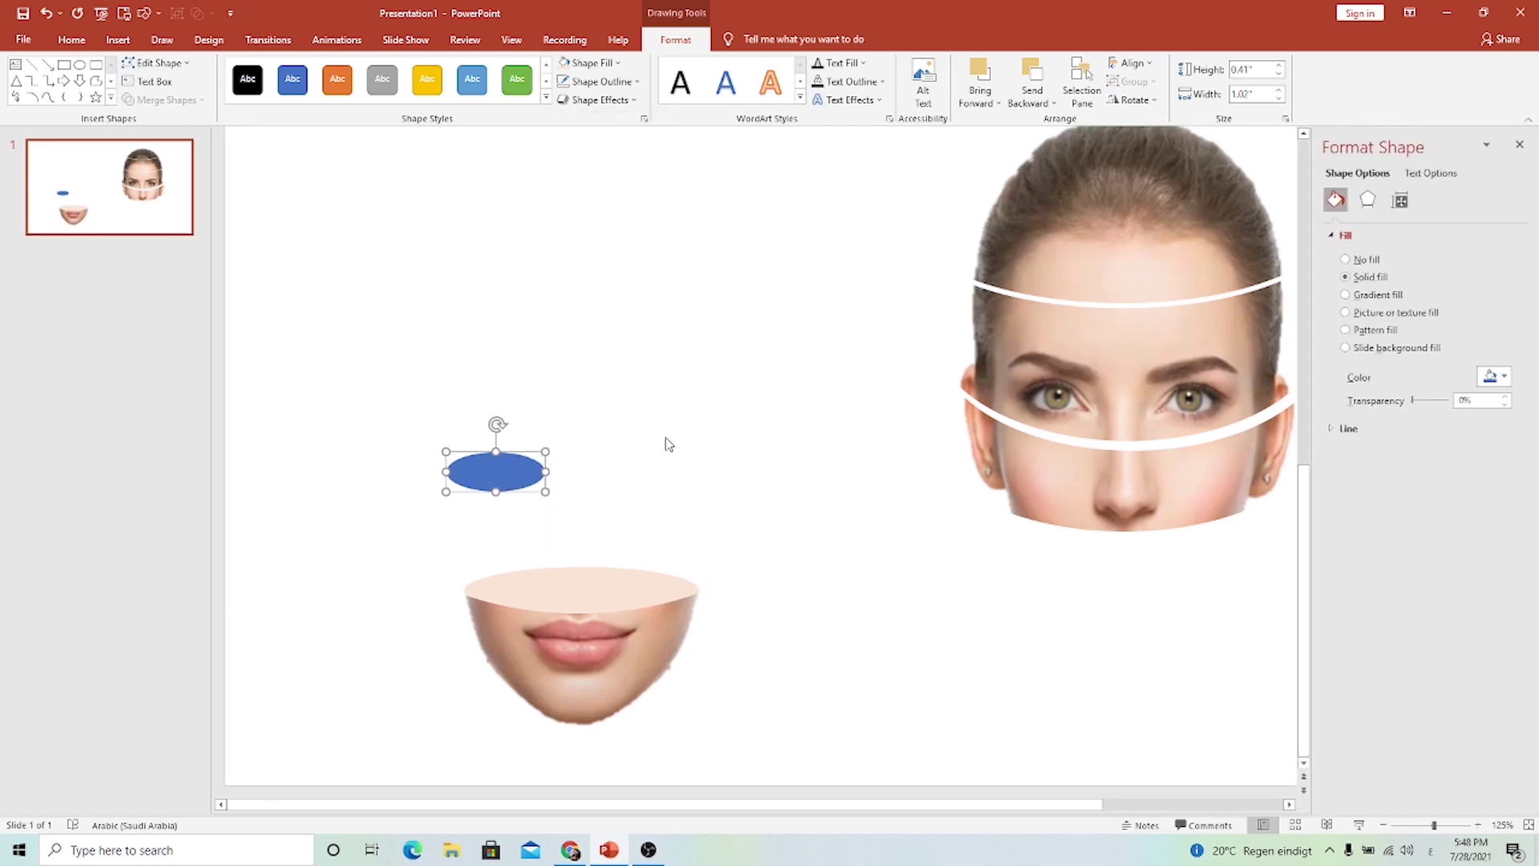
pyautogui.click(1372, 296)
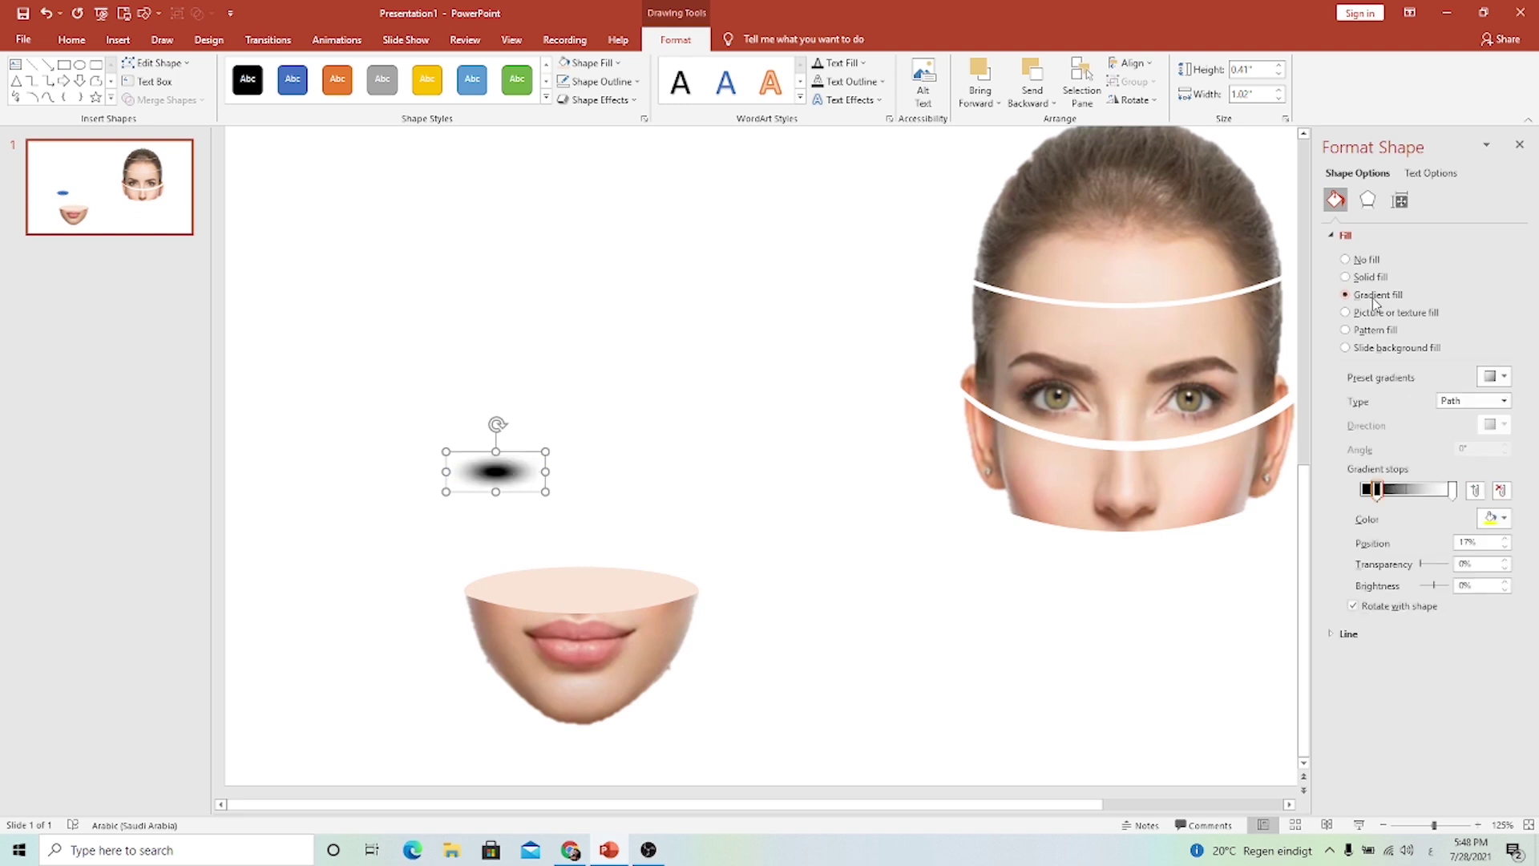
pyautogui.click(1466, 403)
pyautogui.click(1451, 465)
pyautogui.moveTo(1378, 495); pyautogui.dragTo(1369, 500)
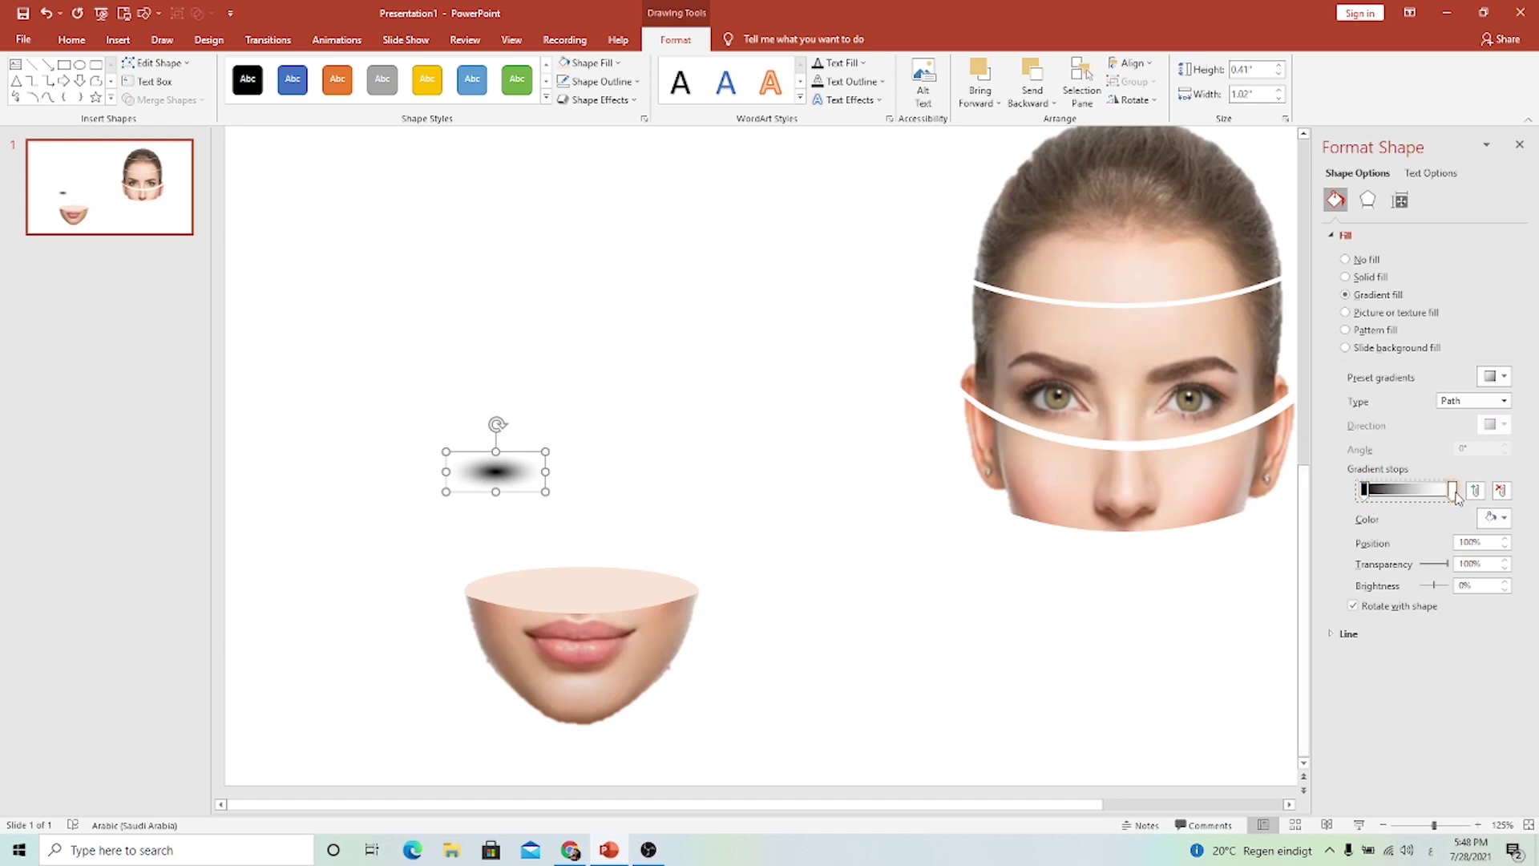
# Fade the gradient's outer edge to transparent, soften the dark centre, and resize the shadow ellipse.
pyautogui.moveTo(1446, 567); pyautogui.dragTo(1456, 566)
pyautogui.moveTo(1421, 564); pyautogui.dragTo(1427, 565)
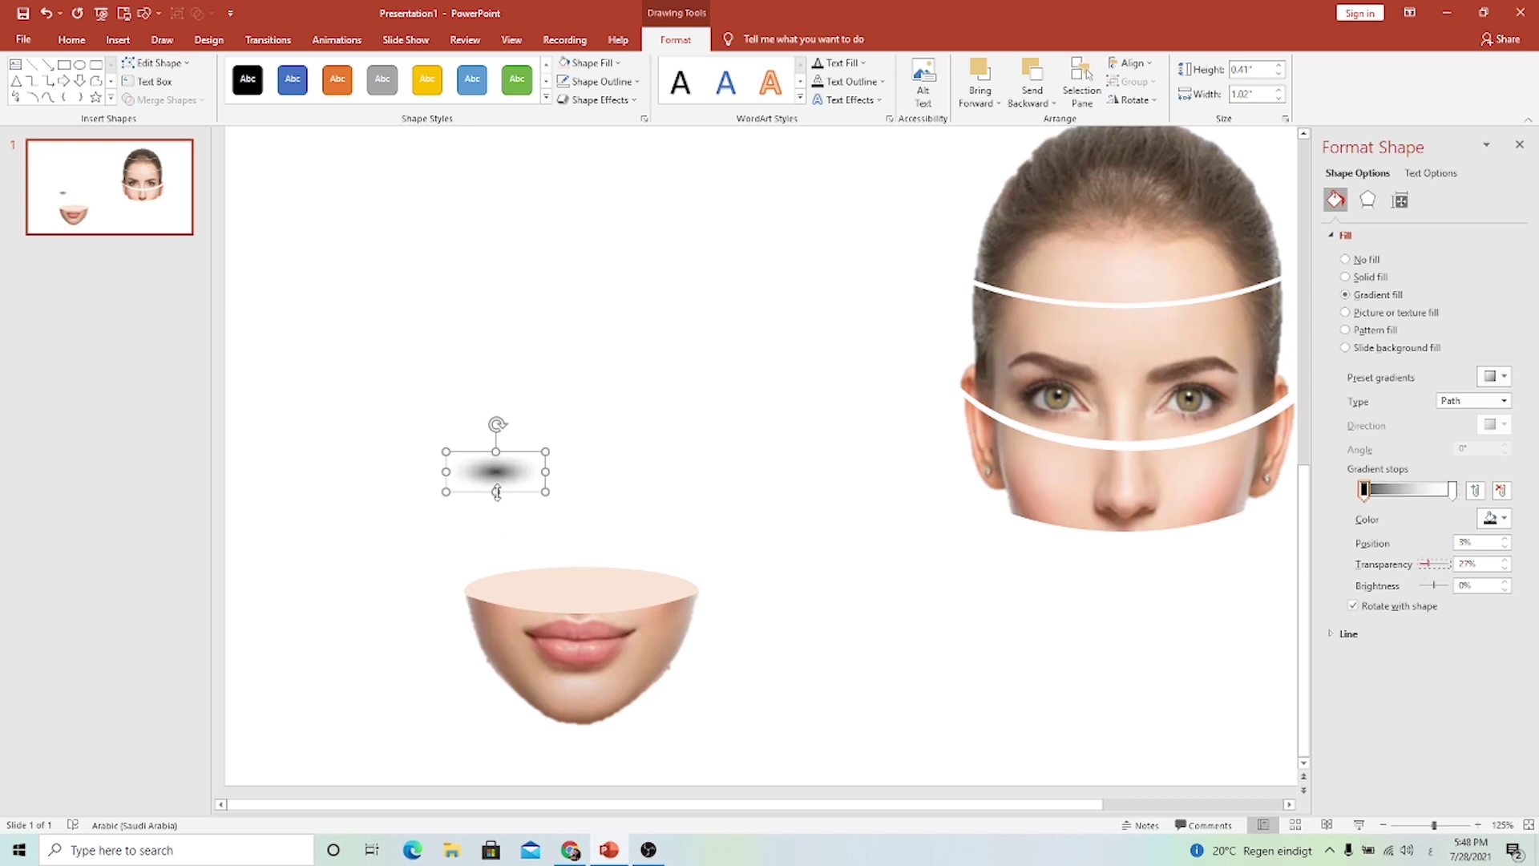
pyautogui.moveTo(497, 492)
pyautogui.mouseDown()
pyautogui.moveTo(496, 476)
pyautogui.moveTo(593, 463)
pyautogui.moveTo(542, 582)
pyautogui.moveTo(541, 542)
pyautogui.mouseUp()
pyautogui.moveTo(561, 602)
pyautogui.mouseDown()
pyautogui.moveTo(566, 616)
pyautogui.moveTo(651, 591)
pyautogui.mouseUp()
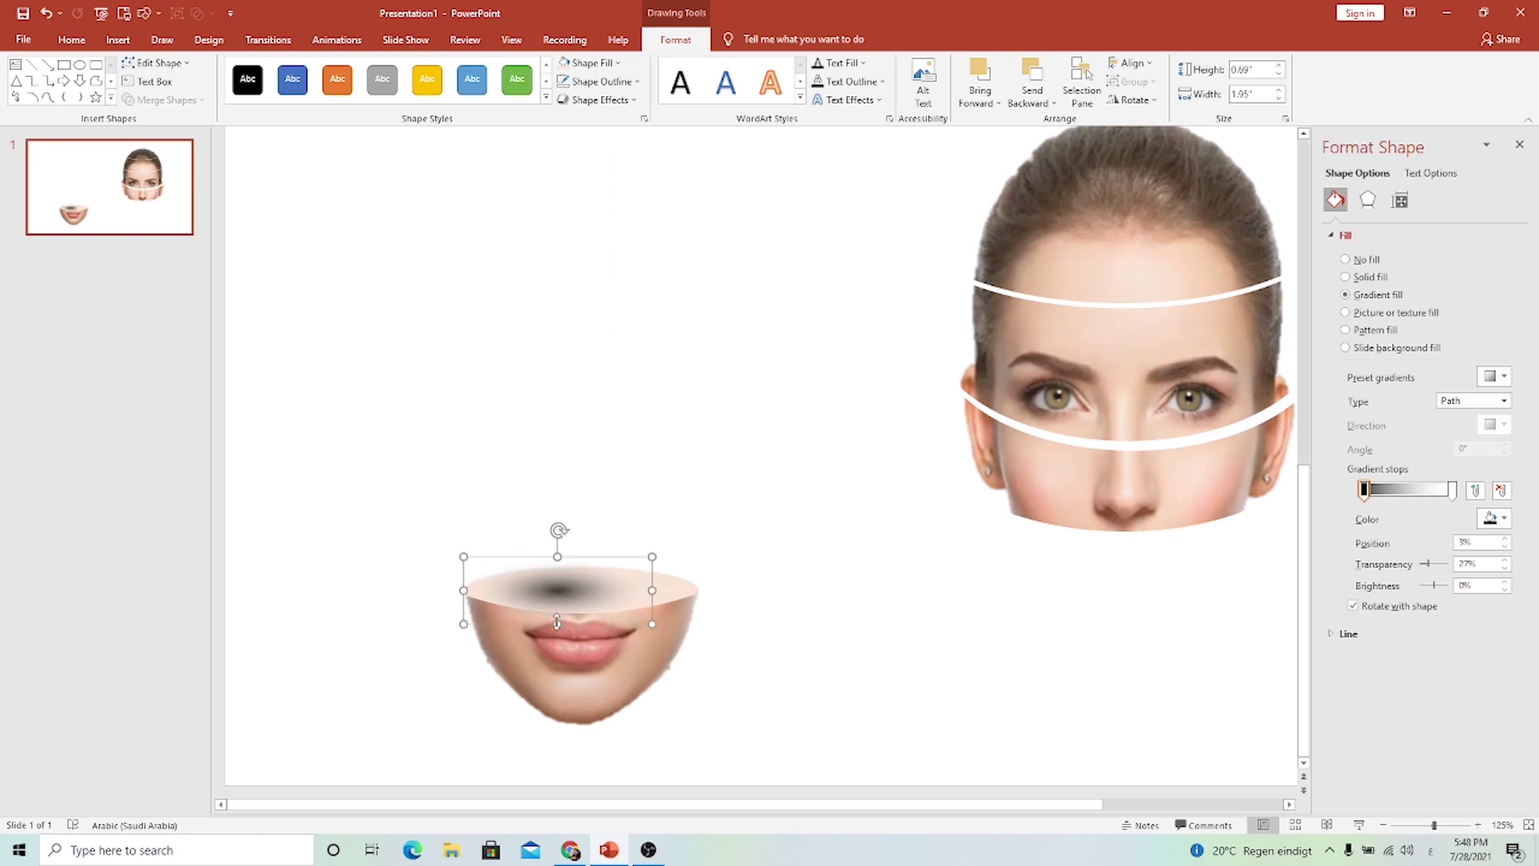
# Set the shadow on the lips piece and stack the nose slice above it, in front.
pyautogui.moveTo(557, 622)
pyautogui.mouseDown()
pyautogui.moveTo(544, 591)
pyautogui.moveTo(607, 590)
pyautogui.moveTo(591, 592)
pyautogui.mouseUp()
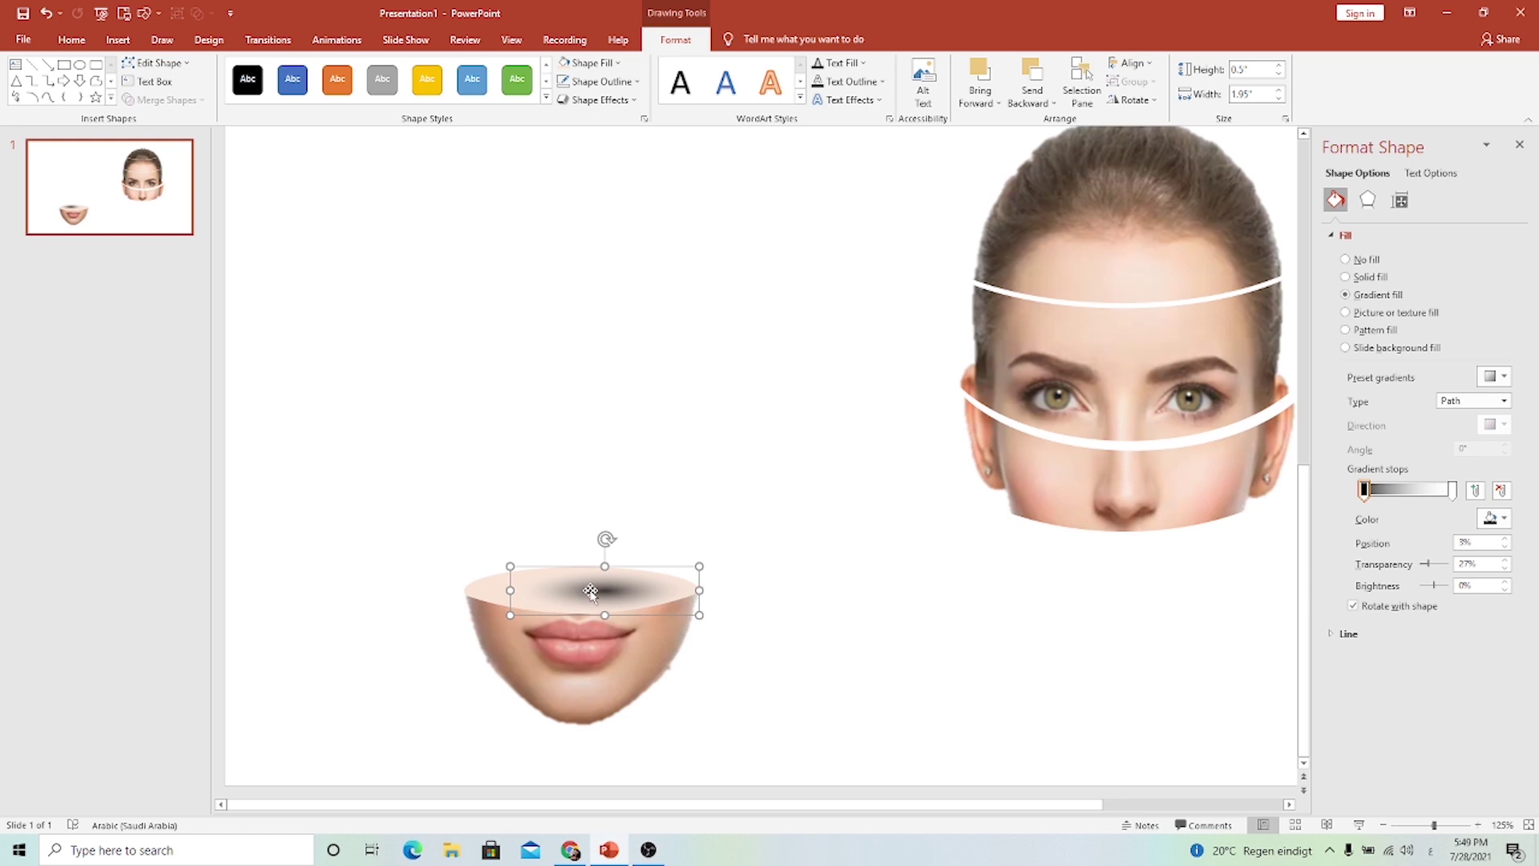
pyautogui.click(1058, 528)
pyautogui.moveTo(1064, 479); pyautogui.dragTo(521, 543)
pyautogui.click(671, 40)
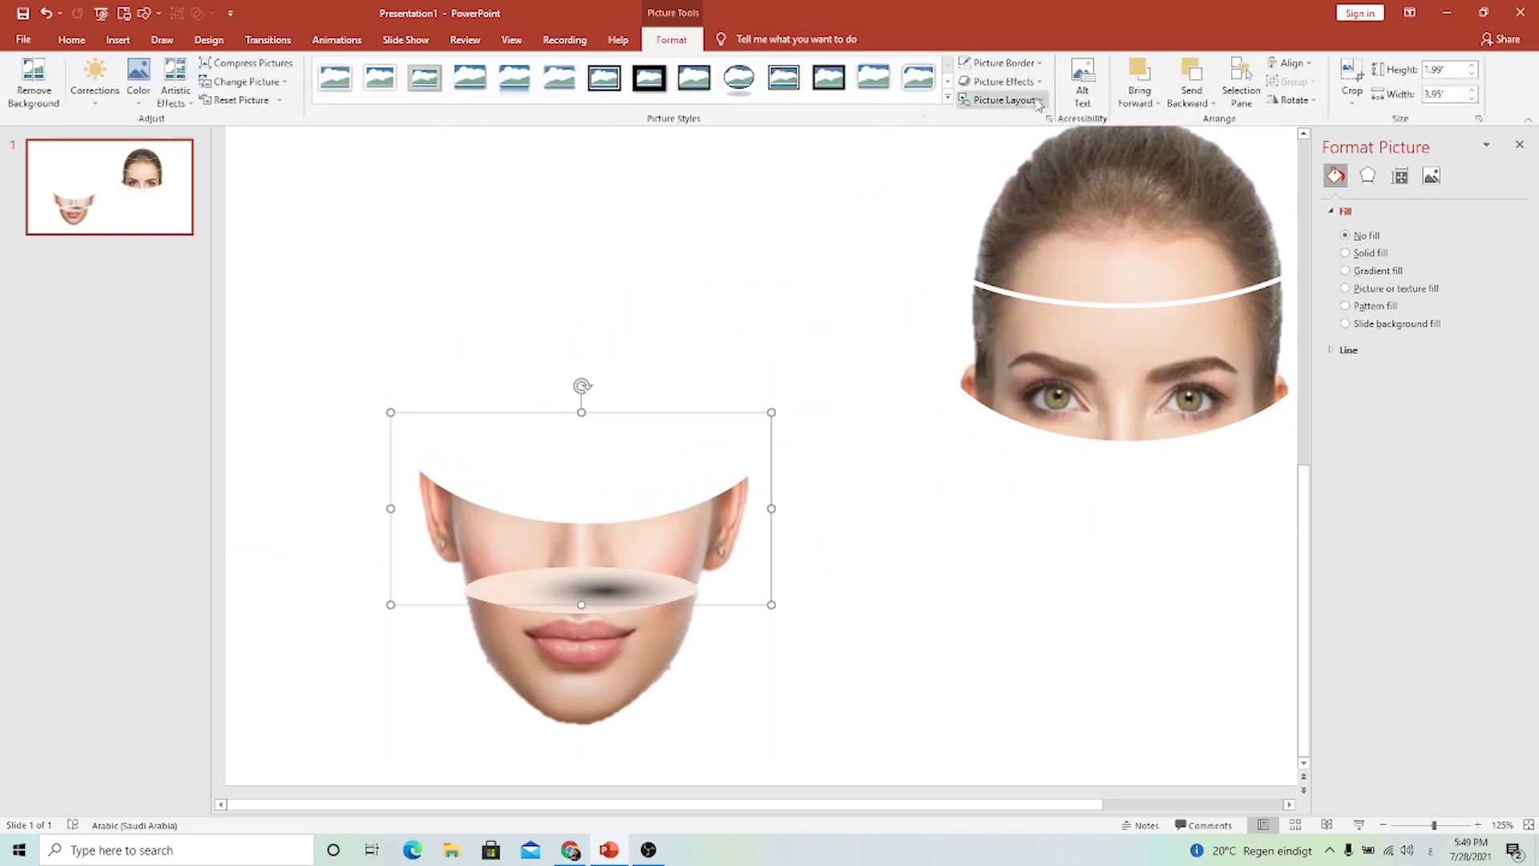
pyautogui.click(1142, 78)
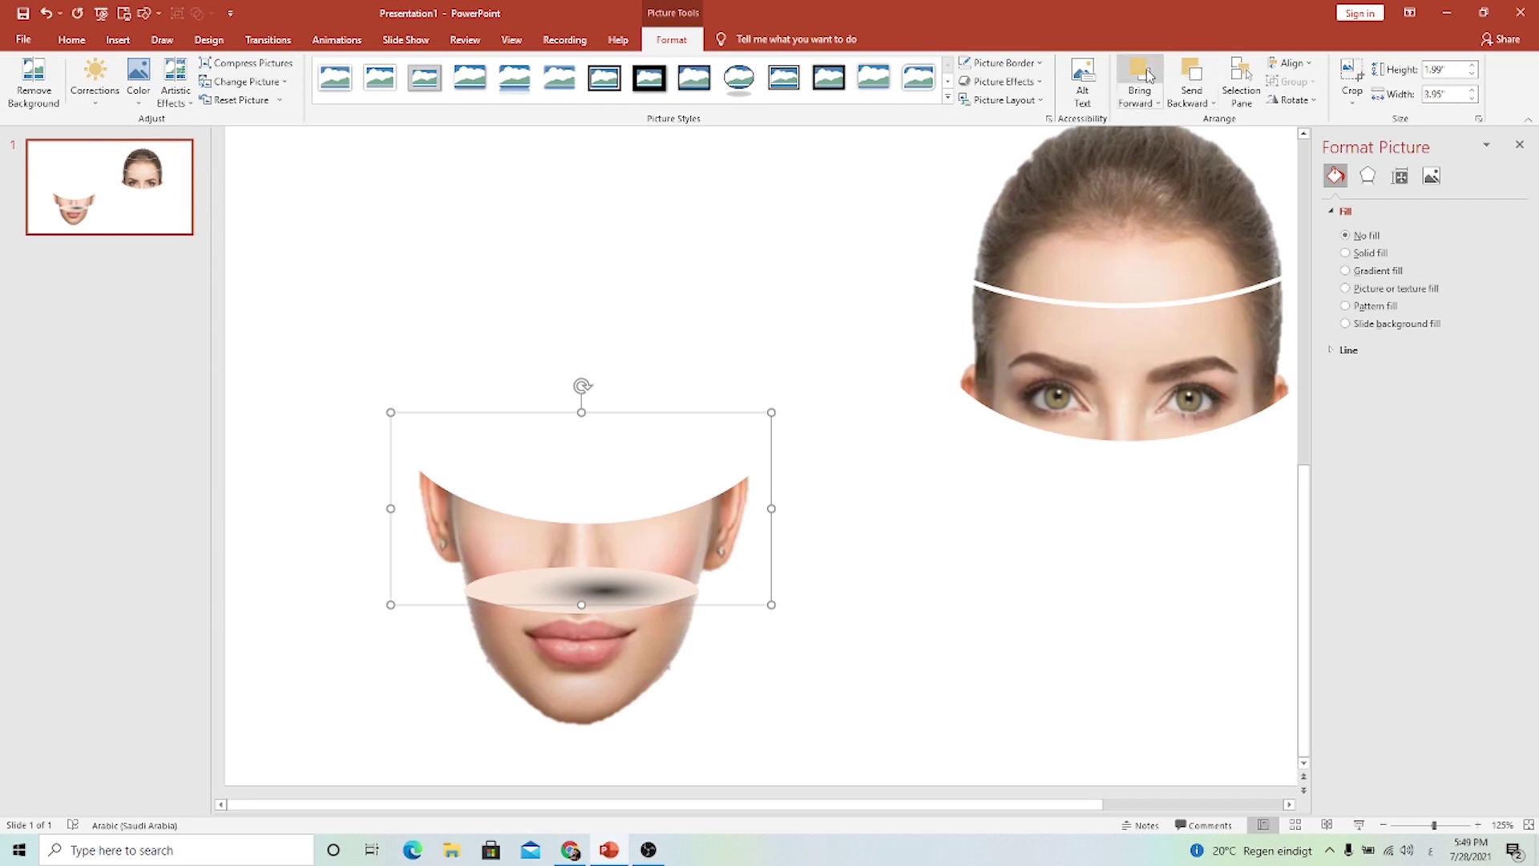
pyautogui.click(1146, 76)
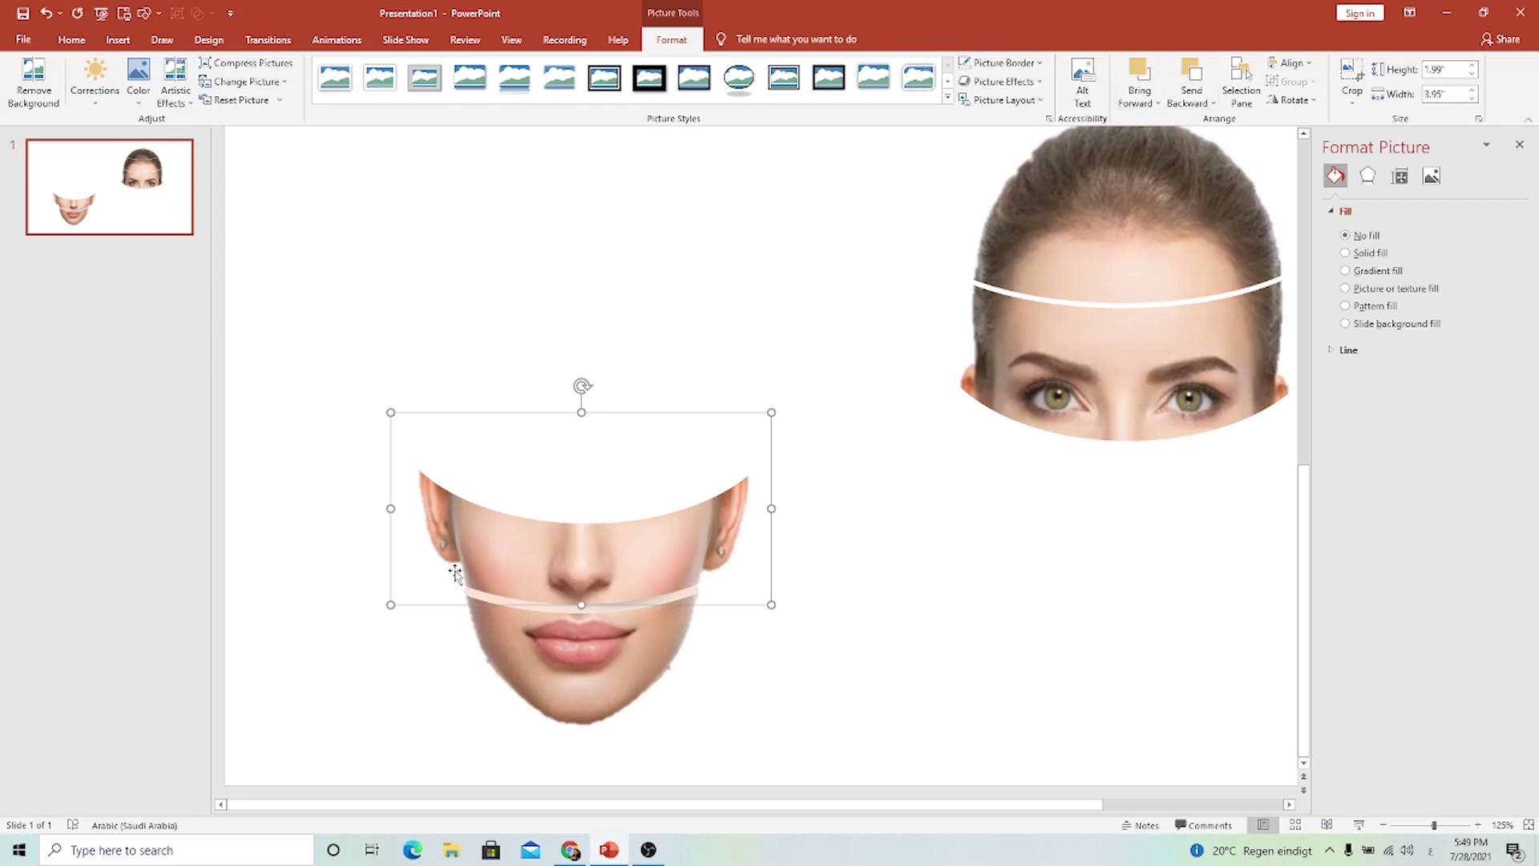
# Tilt the nose slice slightly clockwise and nudge it into position on the lips piece.
pyautogui.moveTo(495, 549); pyautogui.dragTo(491, 547)
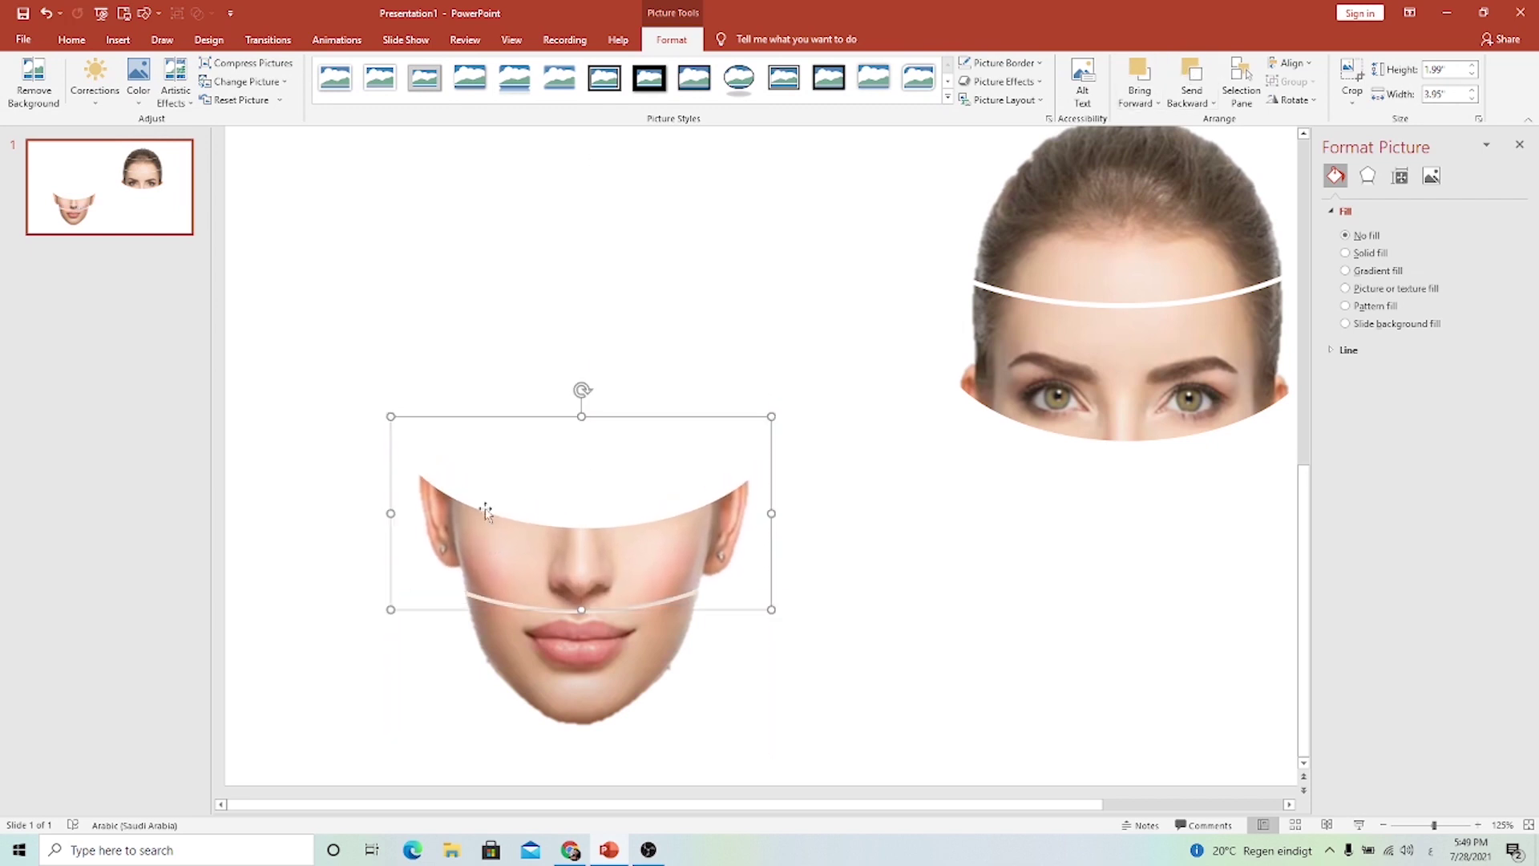
pyautogui.moveTo(582, 391); pyautogui.dragTo(590, 390)
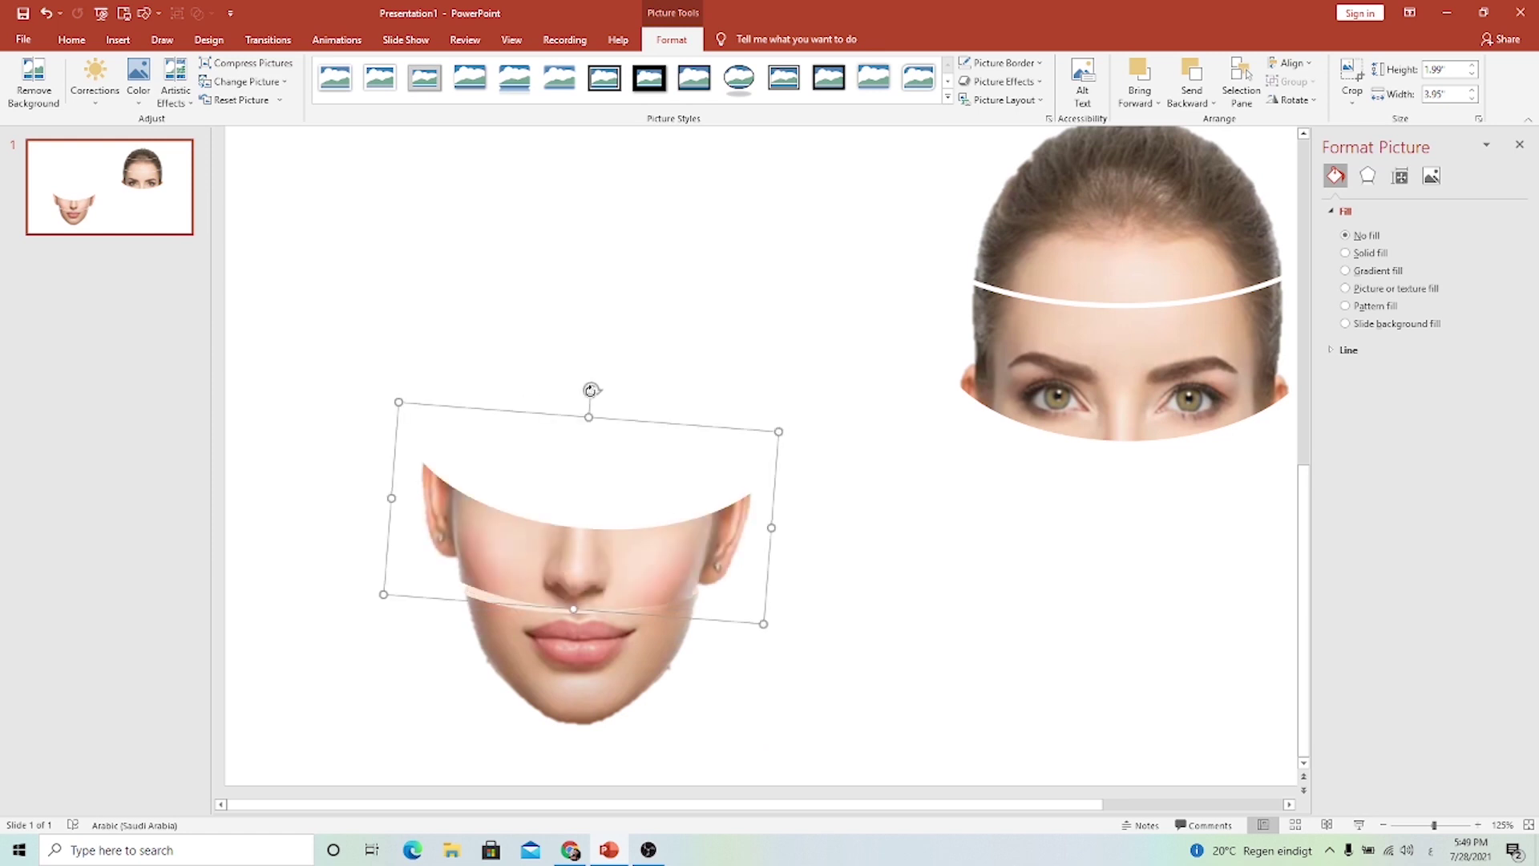
pyautogui.moveTo(614, 575)
pyautogui.mouseDown()
pyautogui.moveTo(621, 564)
pyautogui.moveTo(601, 612)
pyautogui.mouseUp()
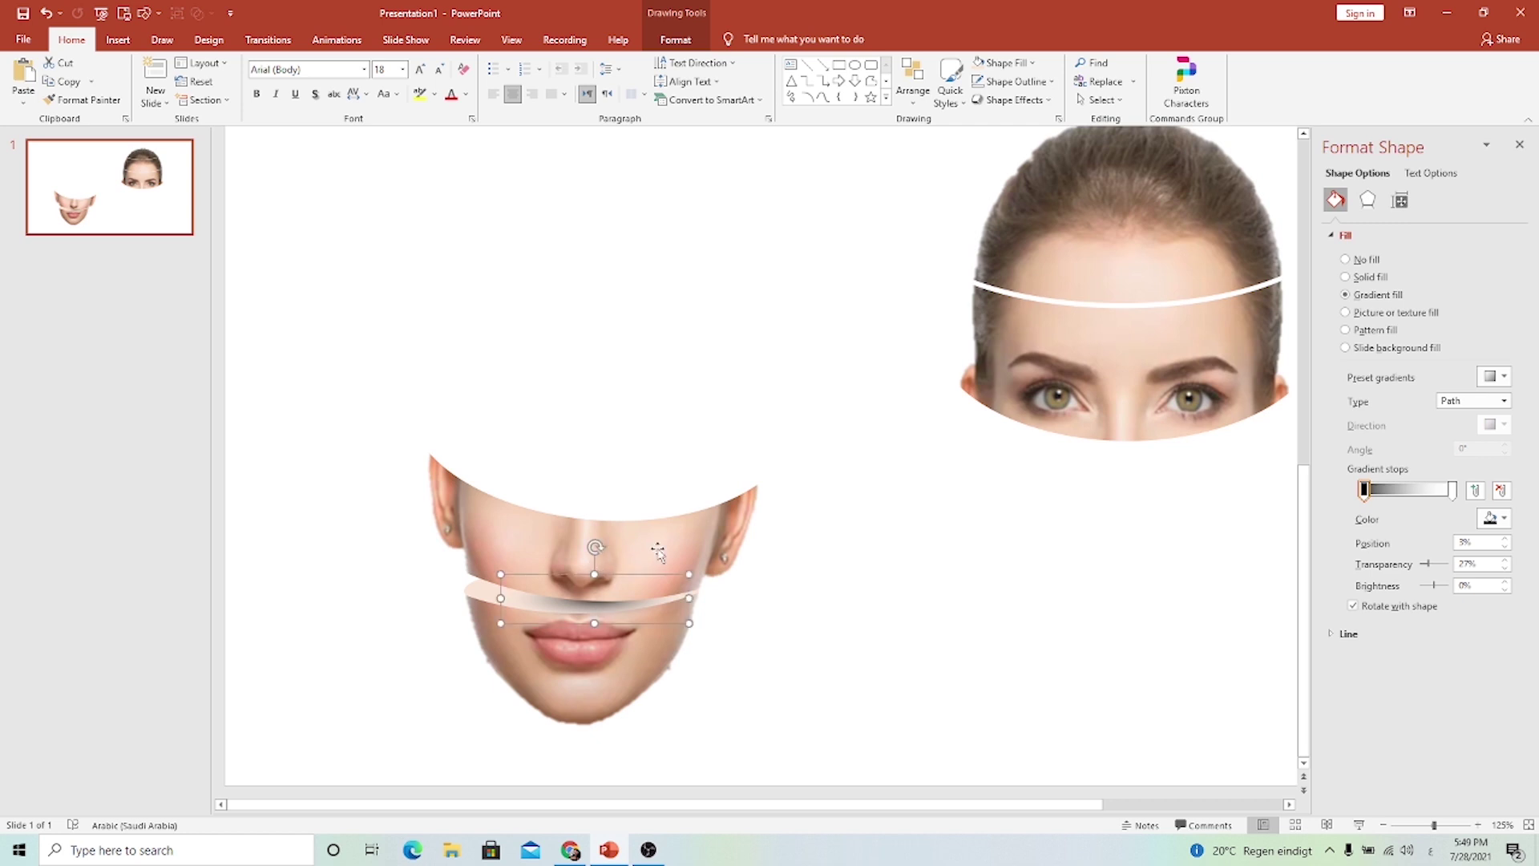
pyautogui.moveTo(671, 544); pyautogui.dragTo(666, 553)
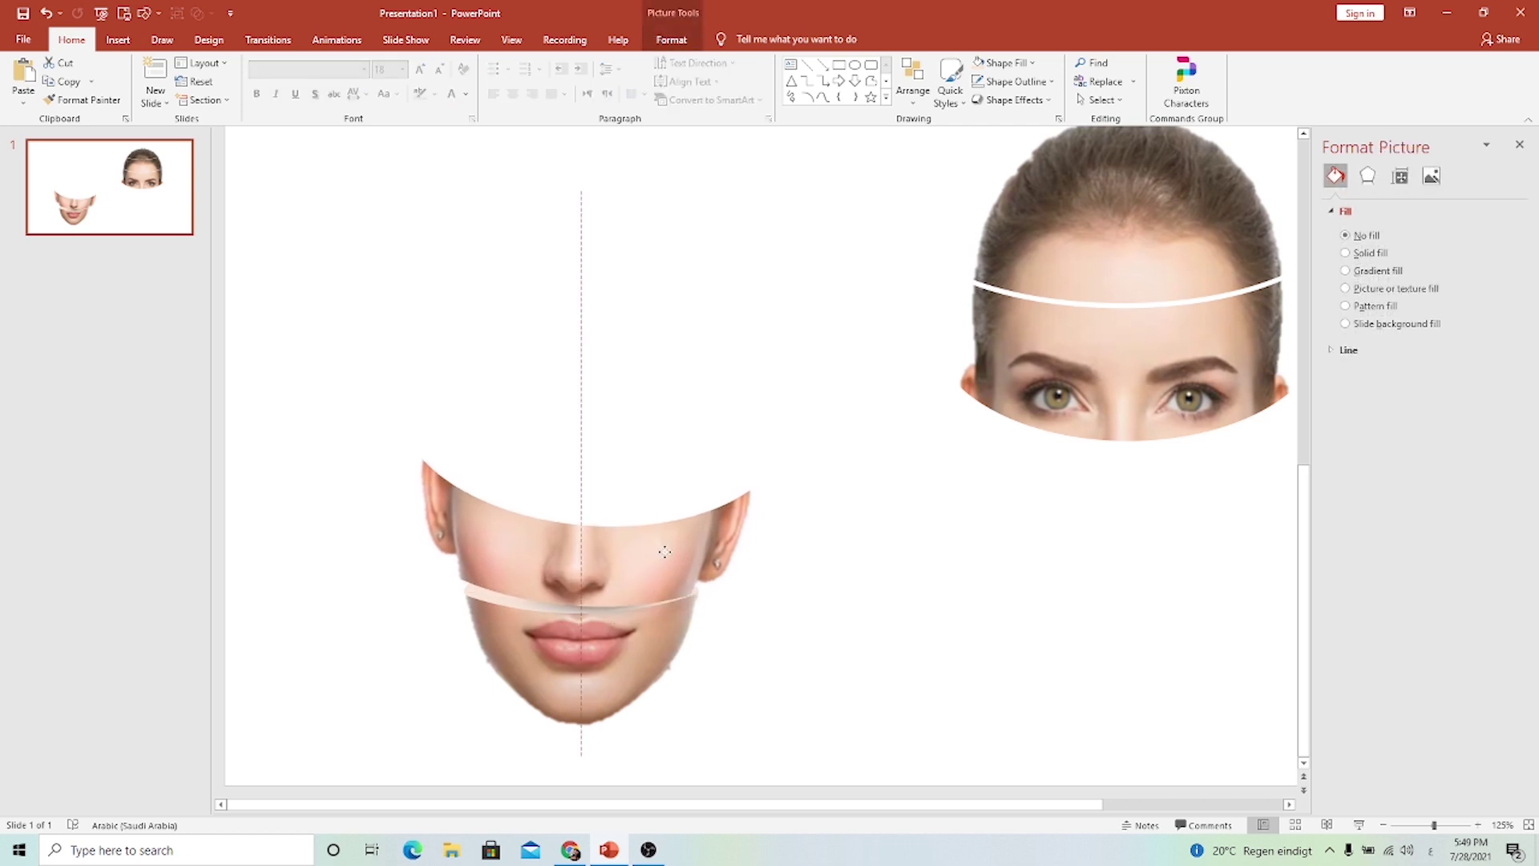
pyautogui.moveTo(665, 553); pyautogui.dragTo(670, 549)
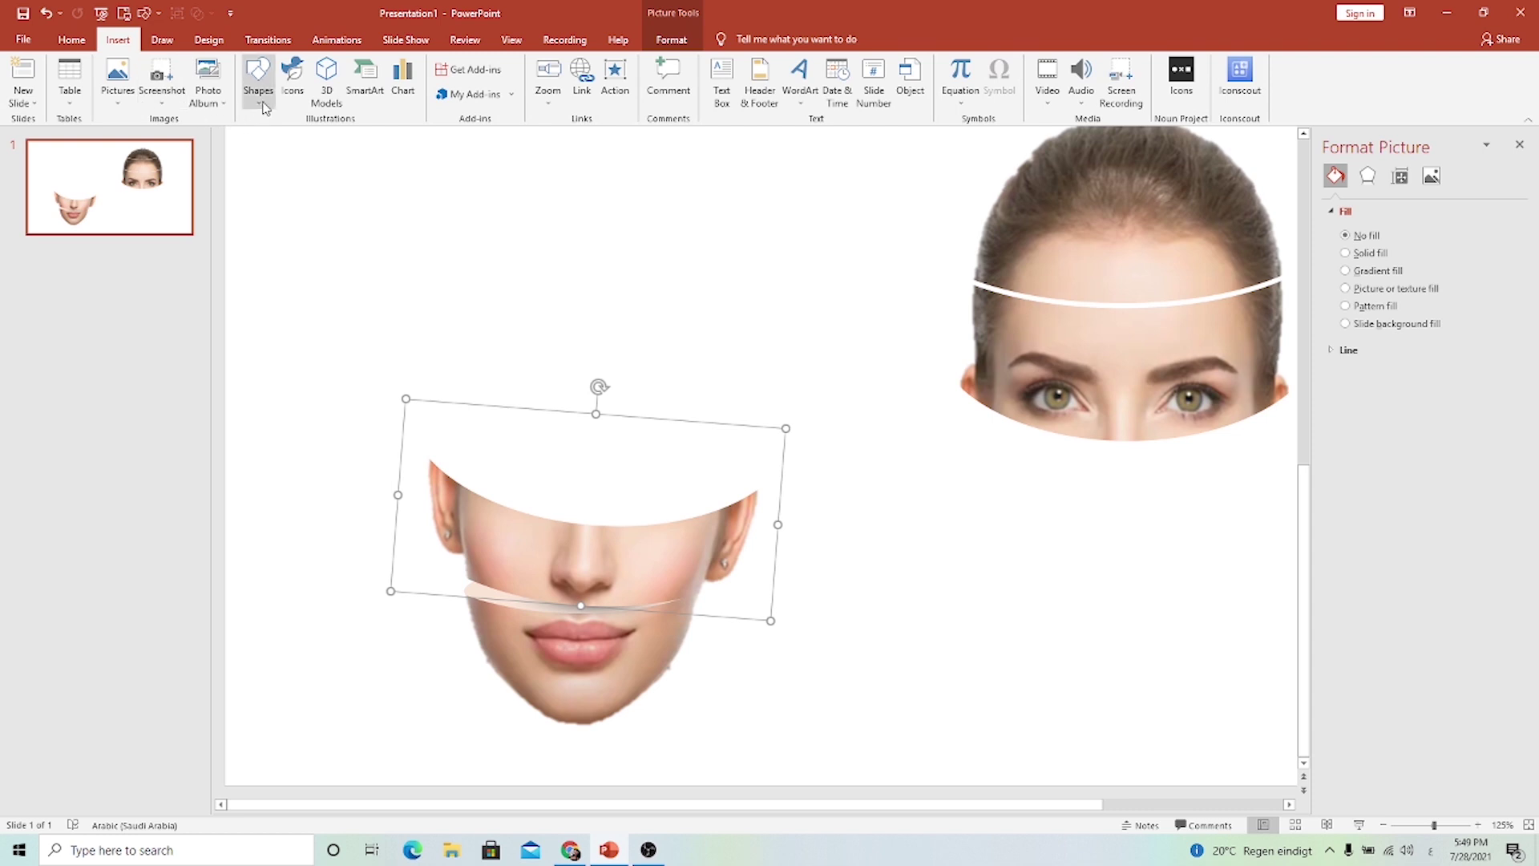
# Draw a tilted, widened oval centred over the top edge of the nose slice.
pyautogui.click(258, 81)
pyautogui.click(314, 151)
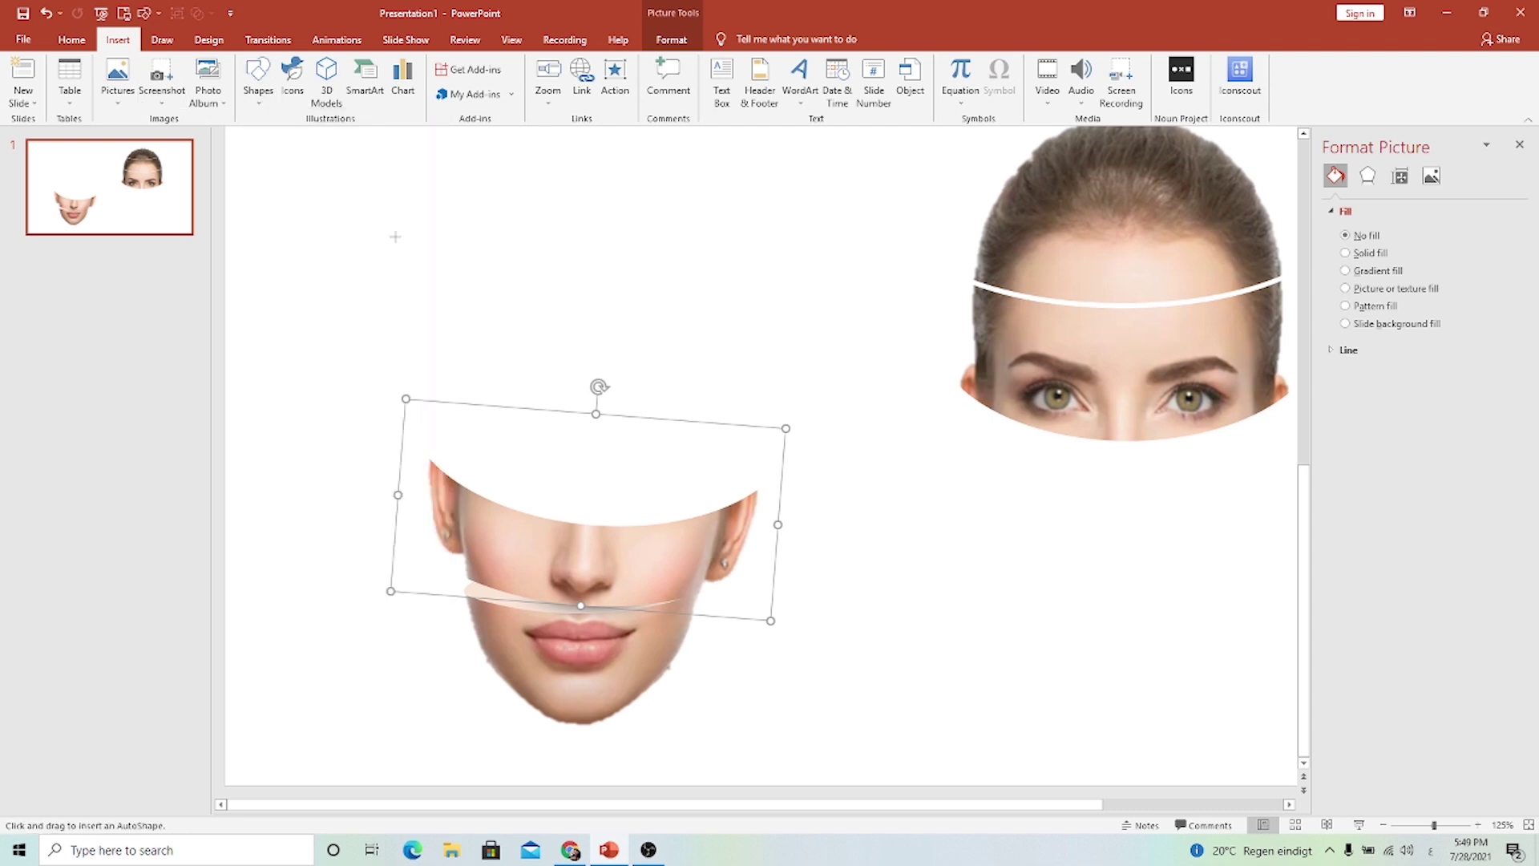
pyautogui.moveTo(420, 367); pyautogui.dragTo(727, 509)
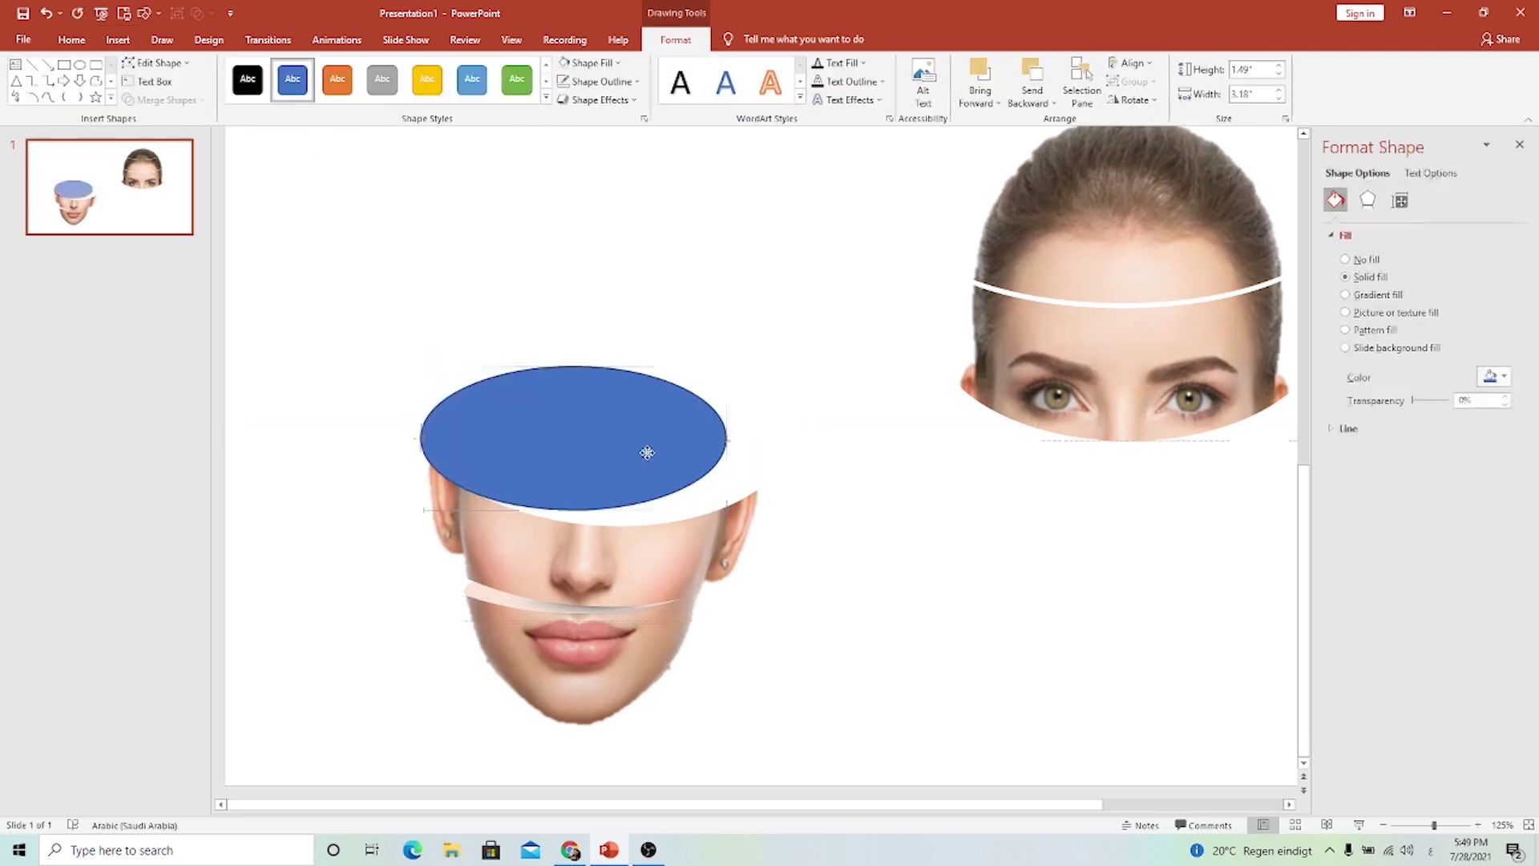
pyautogui.moveTo(646, 449); pyautogui.dragTo(671, 464)
pyautogui.moveTo(604, 354); pyautogui.dragTo(609, 353)
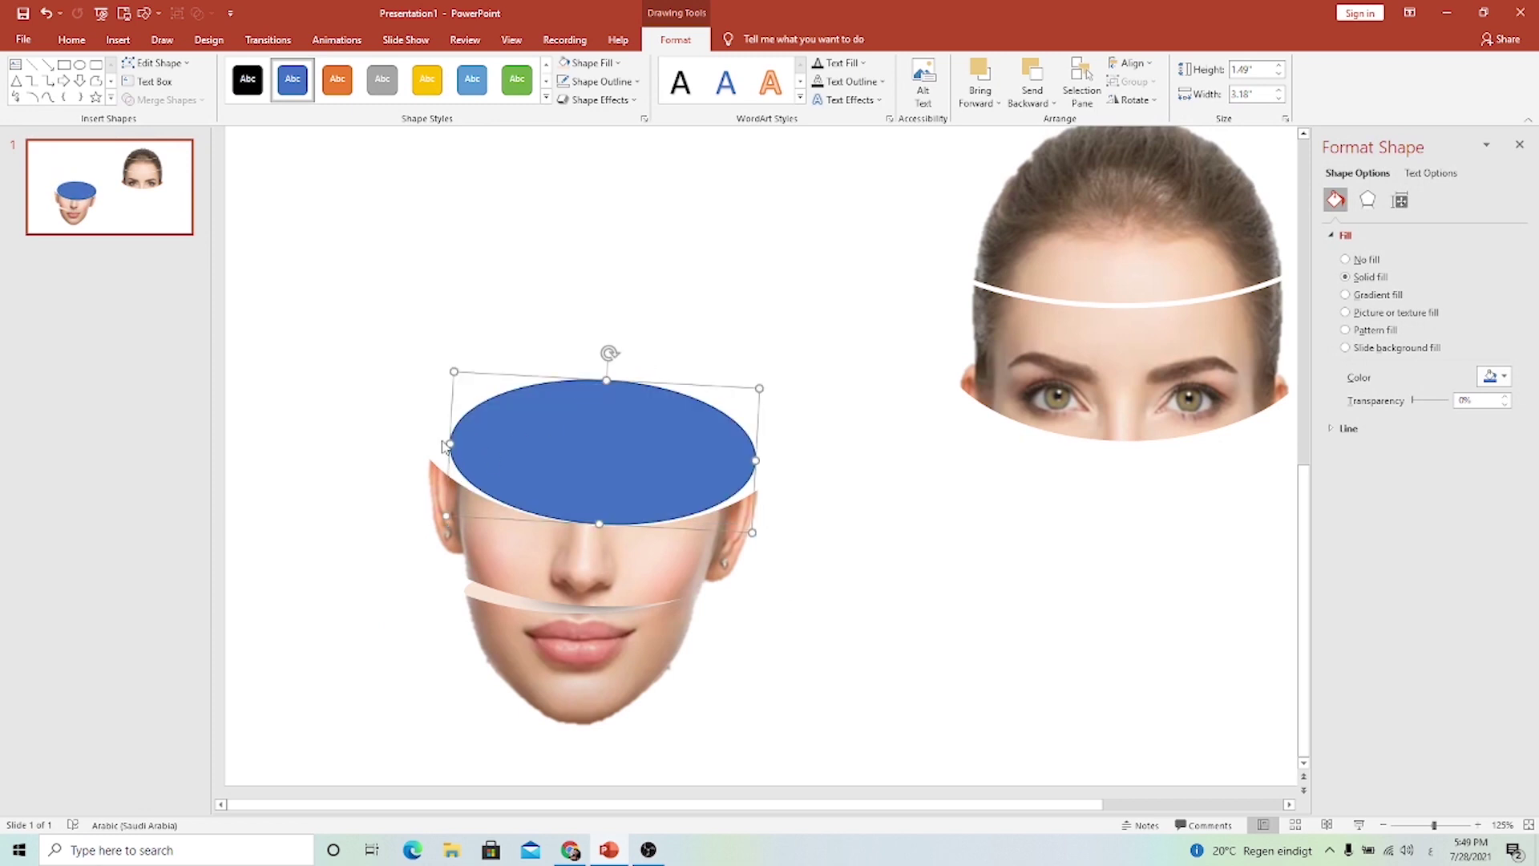
pyautogui.moveTo(446, 439); pyautogui.dragTo(430, 437)
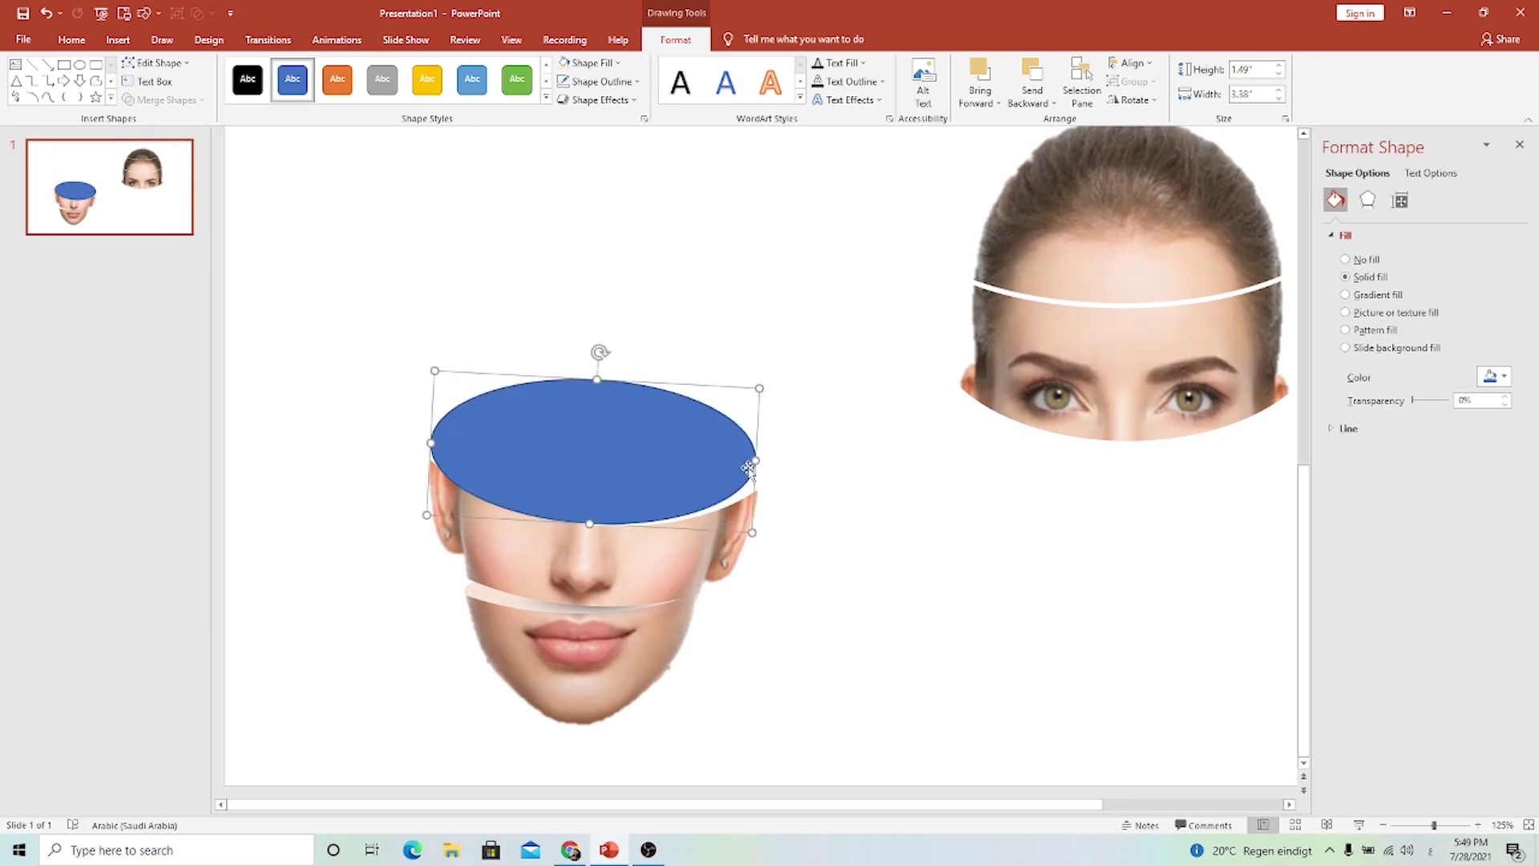
pyautogui.moveTo(755, 461); pyautogui.dragTo(776, 459)
pyautogui.moveTo(670, 447); pyautogui.dragTo(668, 454)
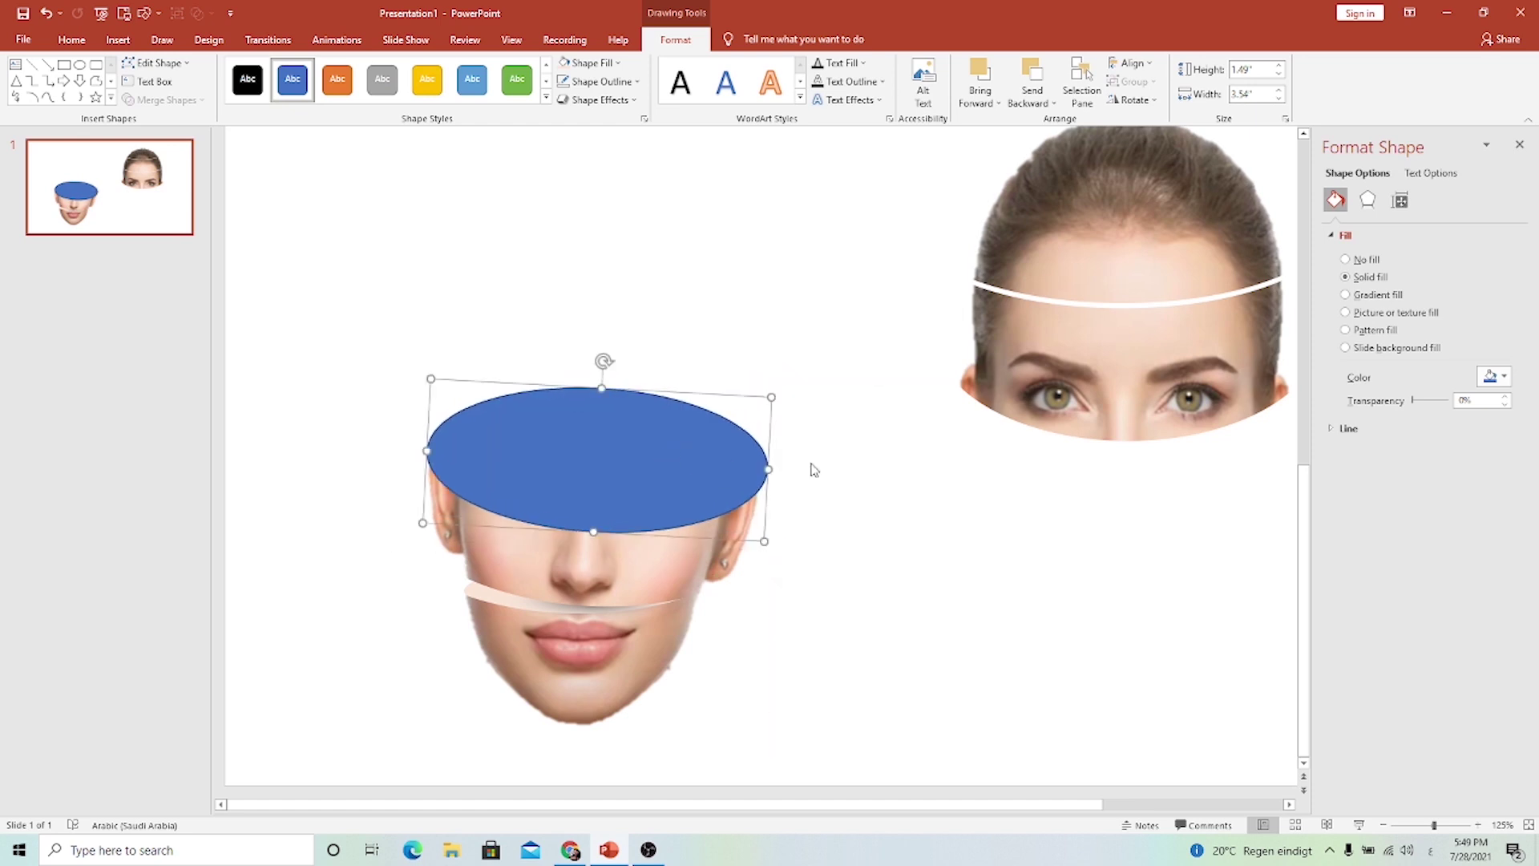
# Fill the oval with peach and send it behind the face picture.
pyautogui.click(591, 63)
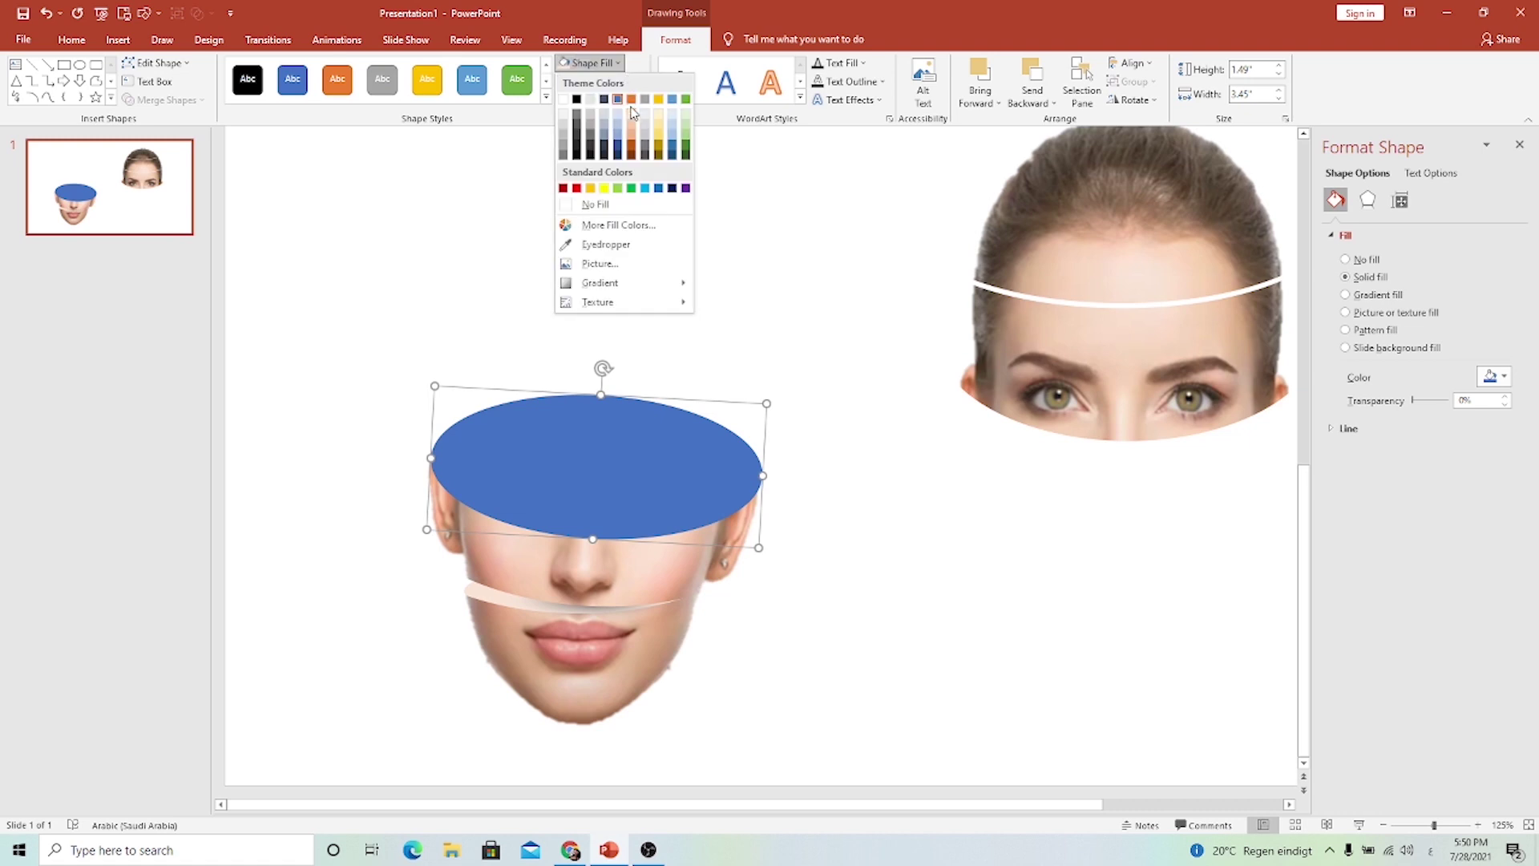
pyautogui.click(631, 137)
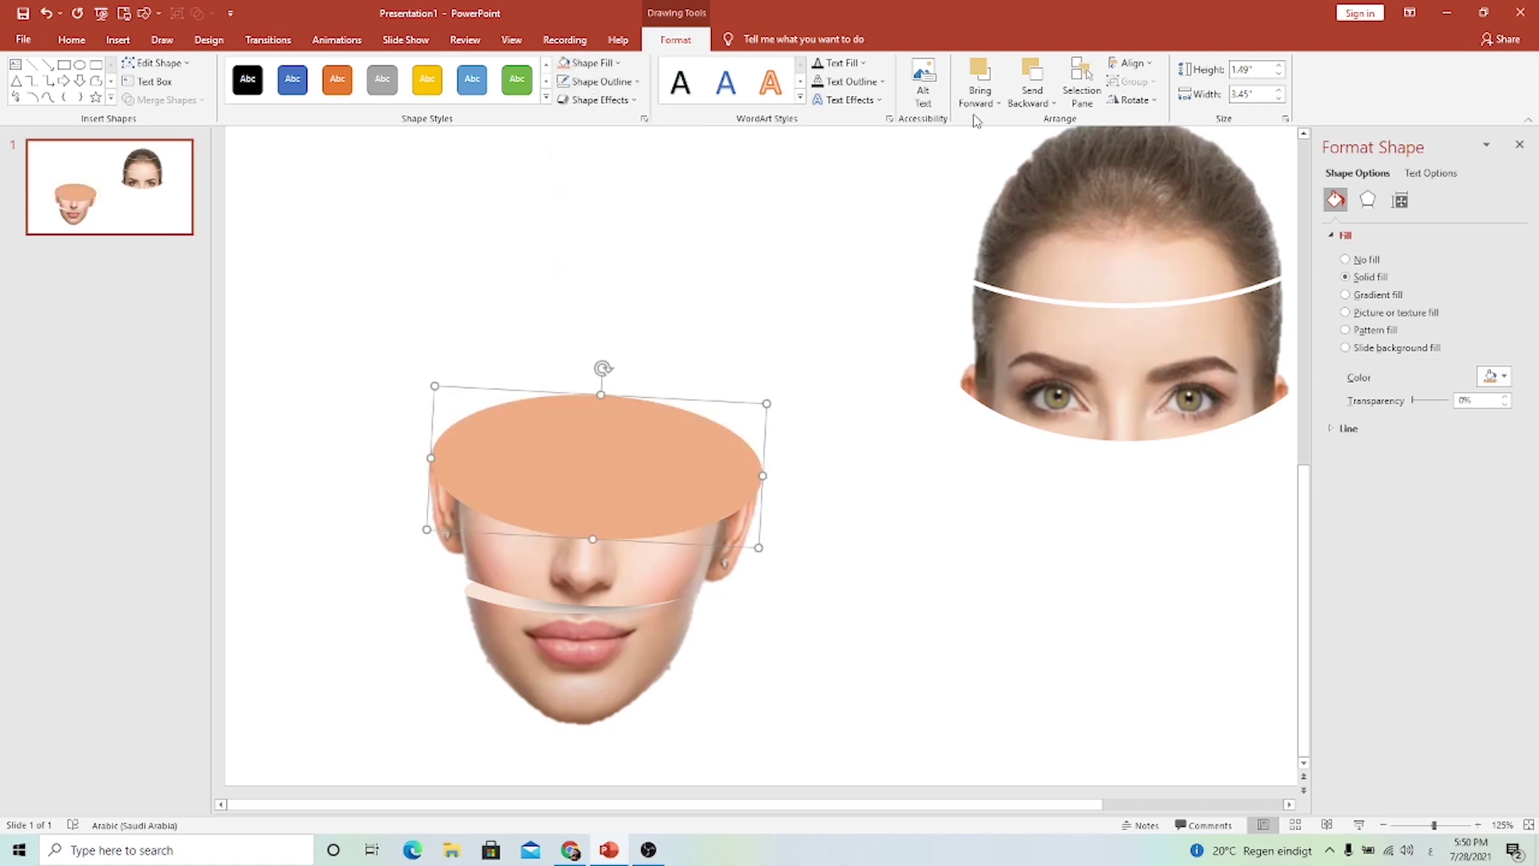
pyautogui.click(1032, 74)
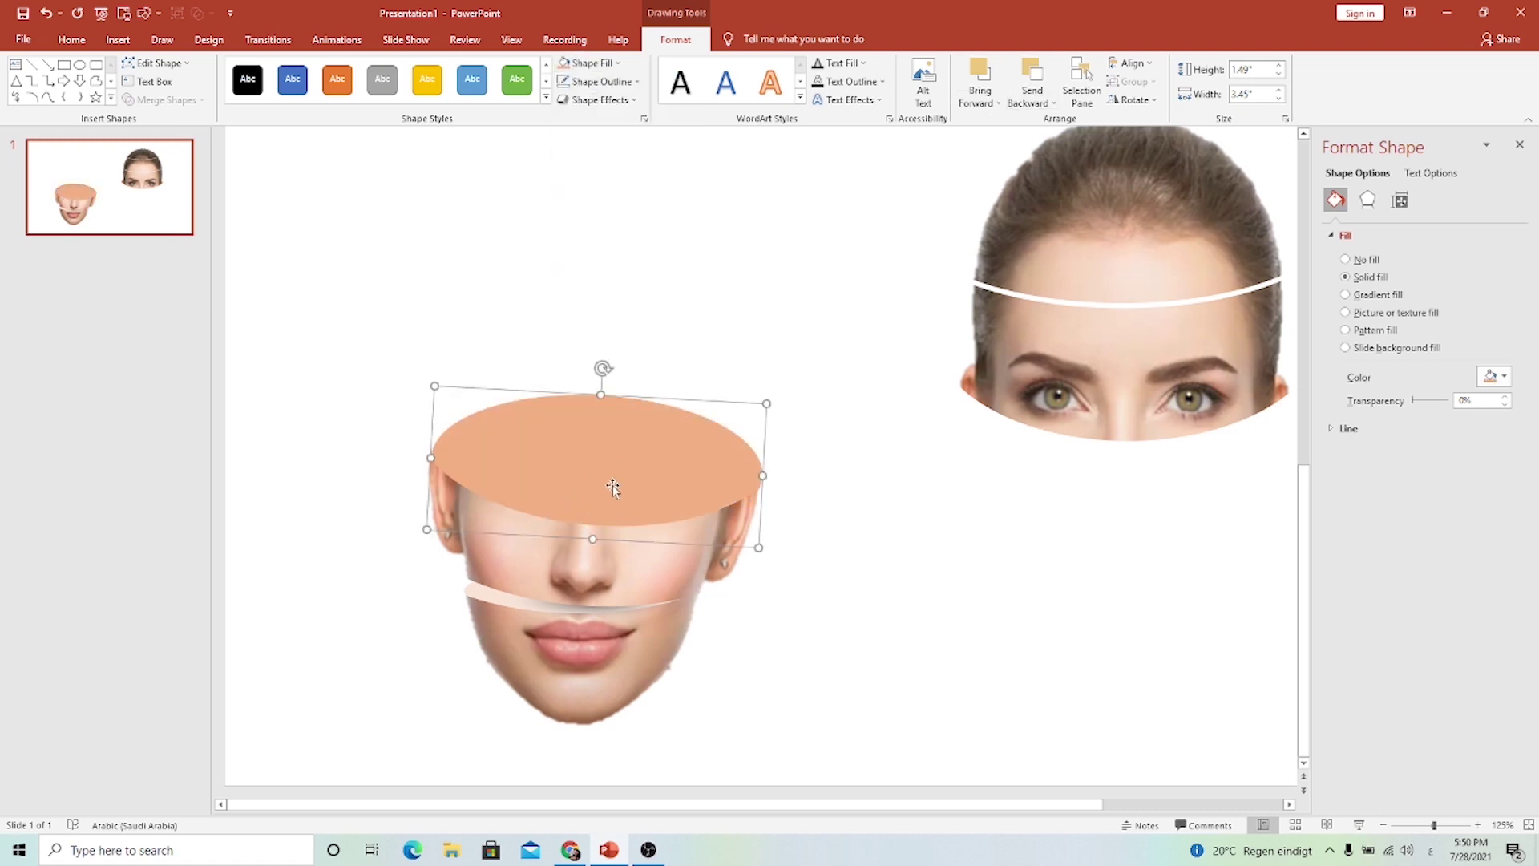
pyautogui.click(1041, 101)
# Settle and shorten the peach oval on the slice's top, then group it with the picture.
pyautogui.moveTo(585, 495); pyautogui.dragTo(585, 484)
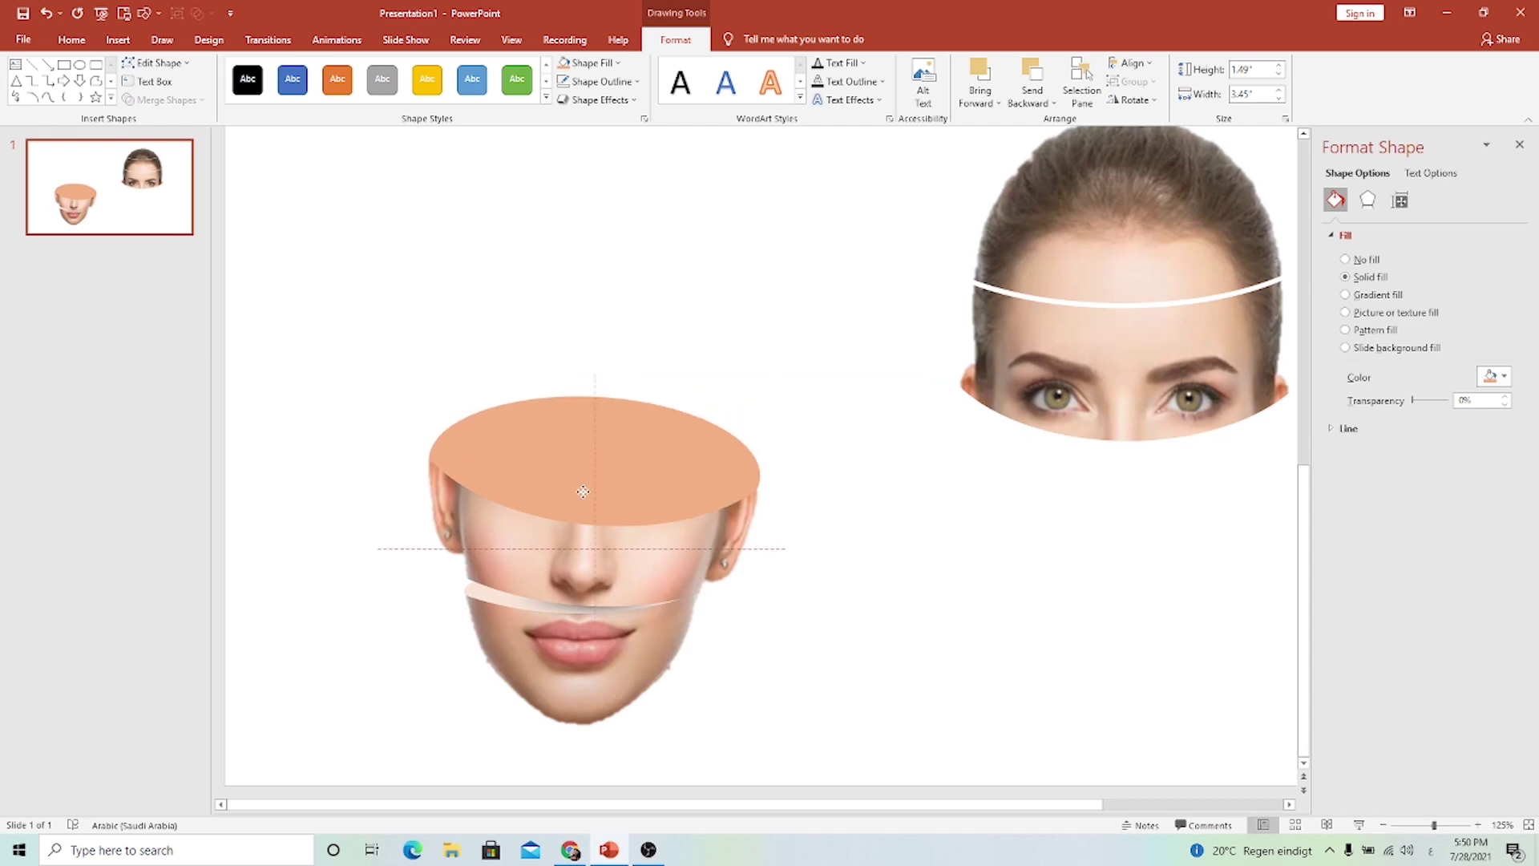
pyautogui.moveTo(585, 484); pyautogui.dragTo(585, 495)
pyautogui.moveTo(597, 396); pyautogui.dragTo(585, 449)
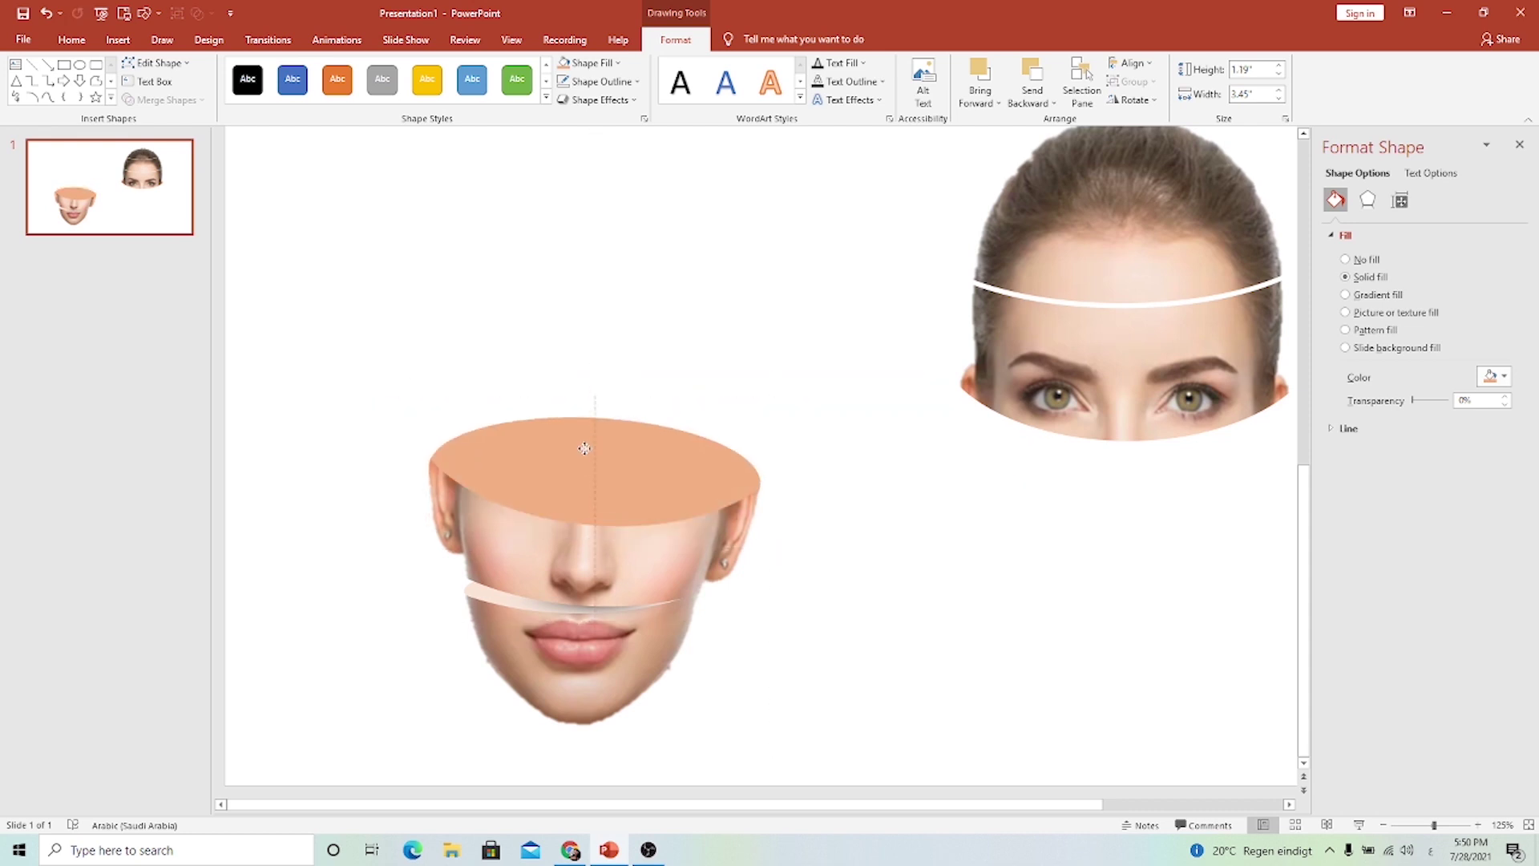
pyautogui.keyDown('shift'); pyautogui.click(495, 563); pyautogui.keyUp('shift')
pyautogui.hotkey('ctrl', 'g')
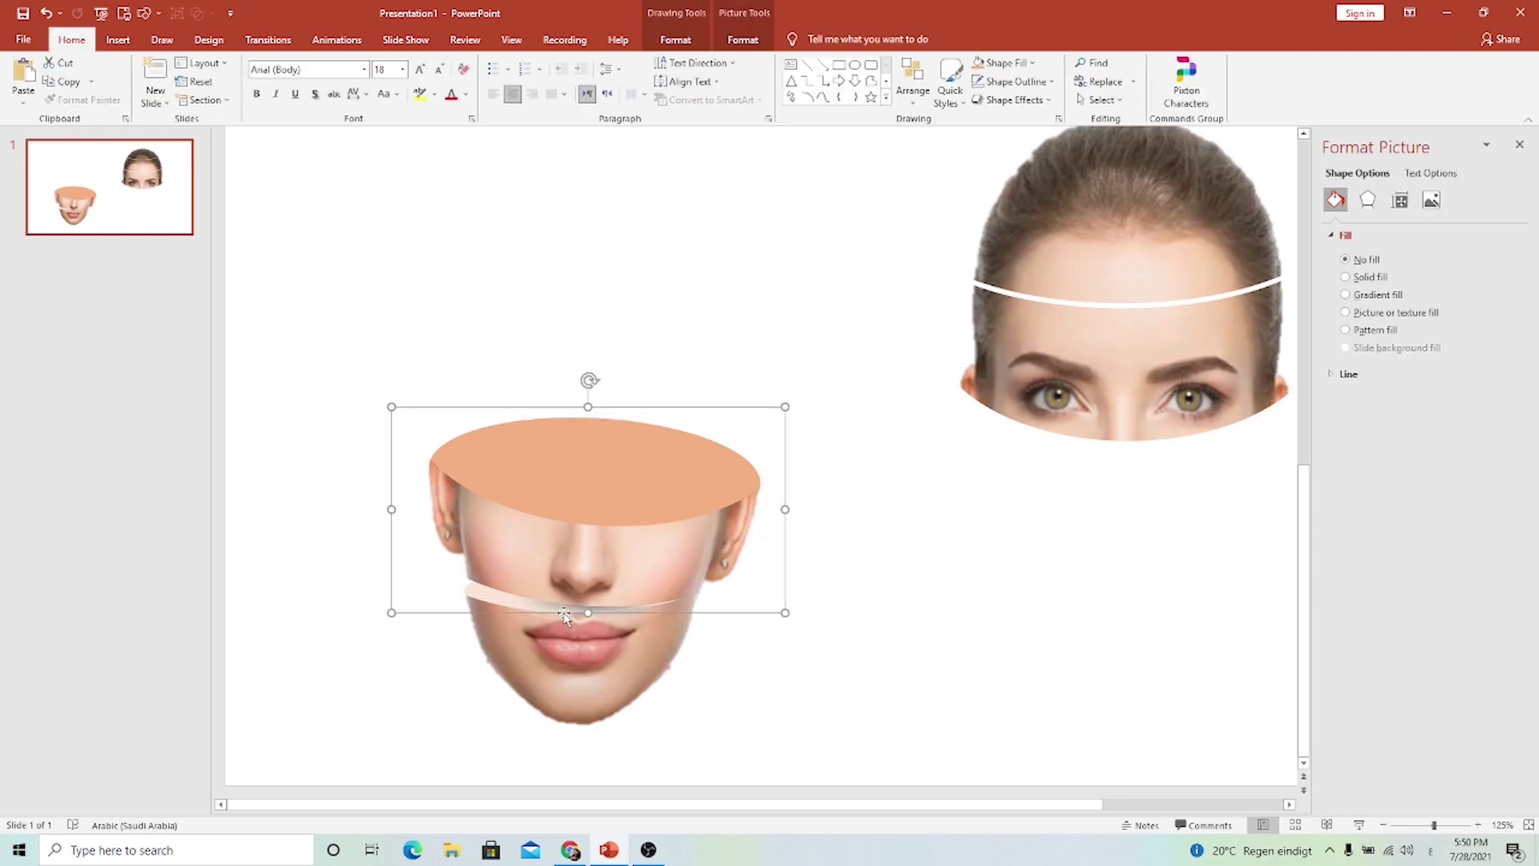
# Move the gradient shadow onto the peach top, enlarge and tilt it, and widen its dark centre.
pyautogui.click(565, 612)
pyautogui.moveTo(566, 607)
pyautogui.mouseDown()
pyautogui.moveTo(645, 481)
pyautogui.moveTo(606, 482)
pyautogui.moveTo(471, 398)
pyautogui.mouseUp()
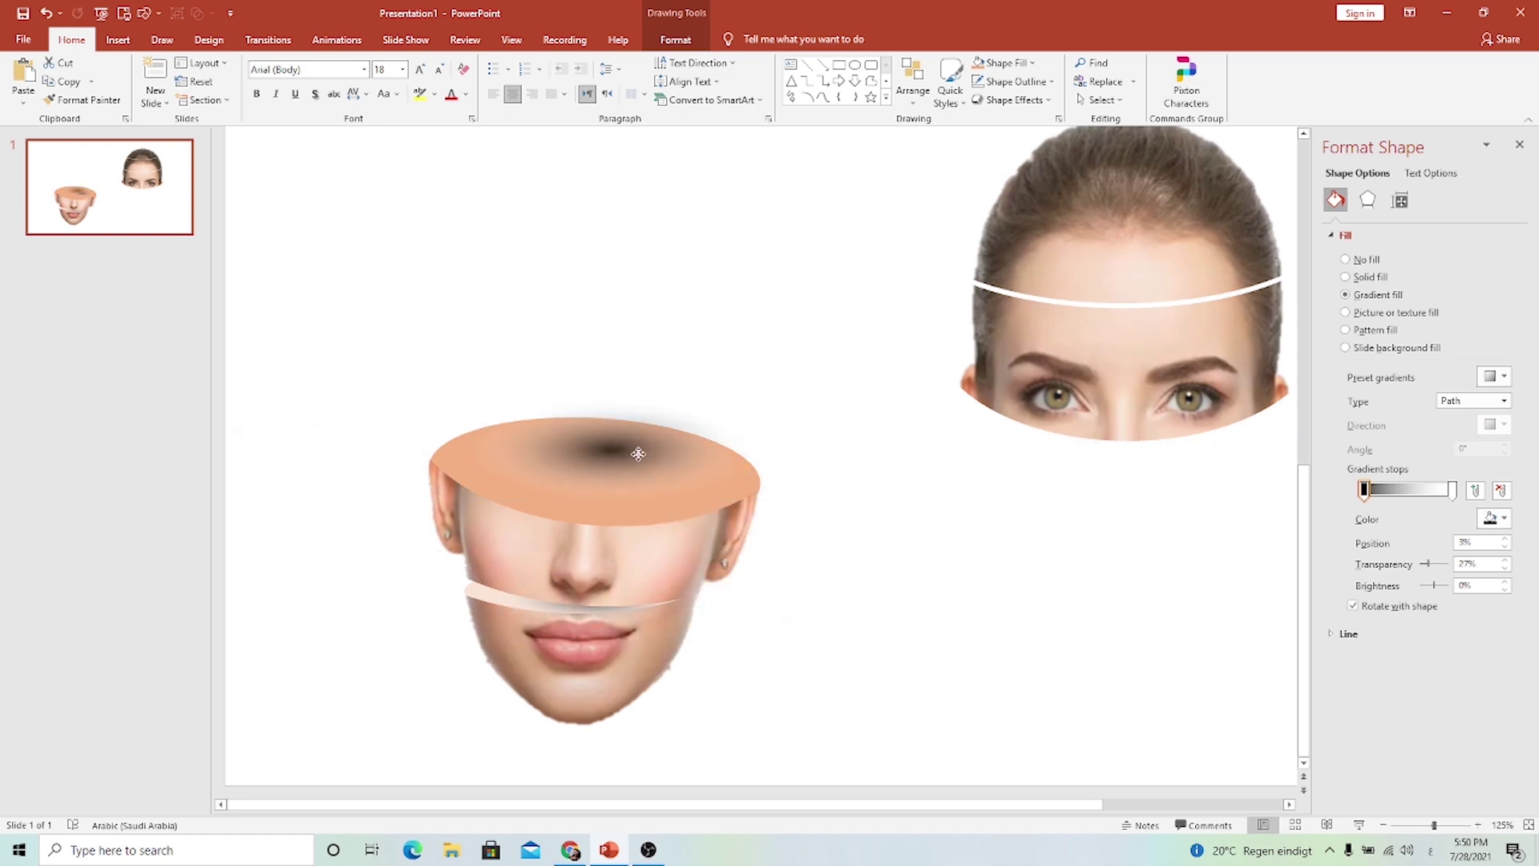
pyautogui.moveTo(617, 449); pyautogui.dragTo(652, 474)
pyautogui.moveTo(626, 533); pyautogui.dragTo(646, 470)
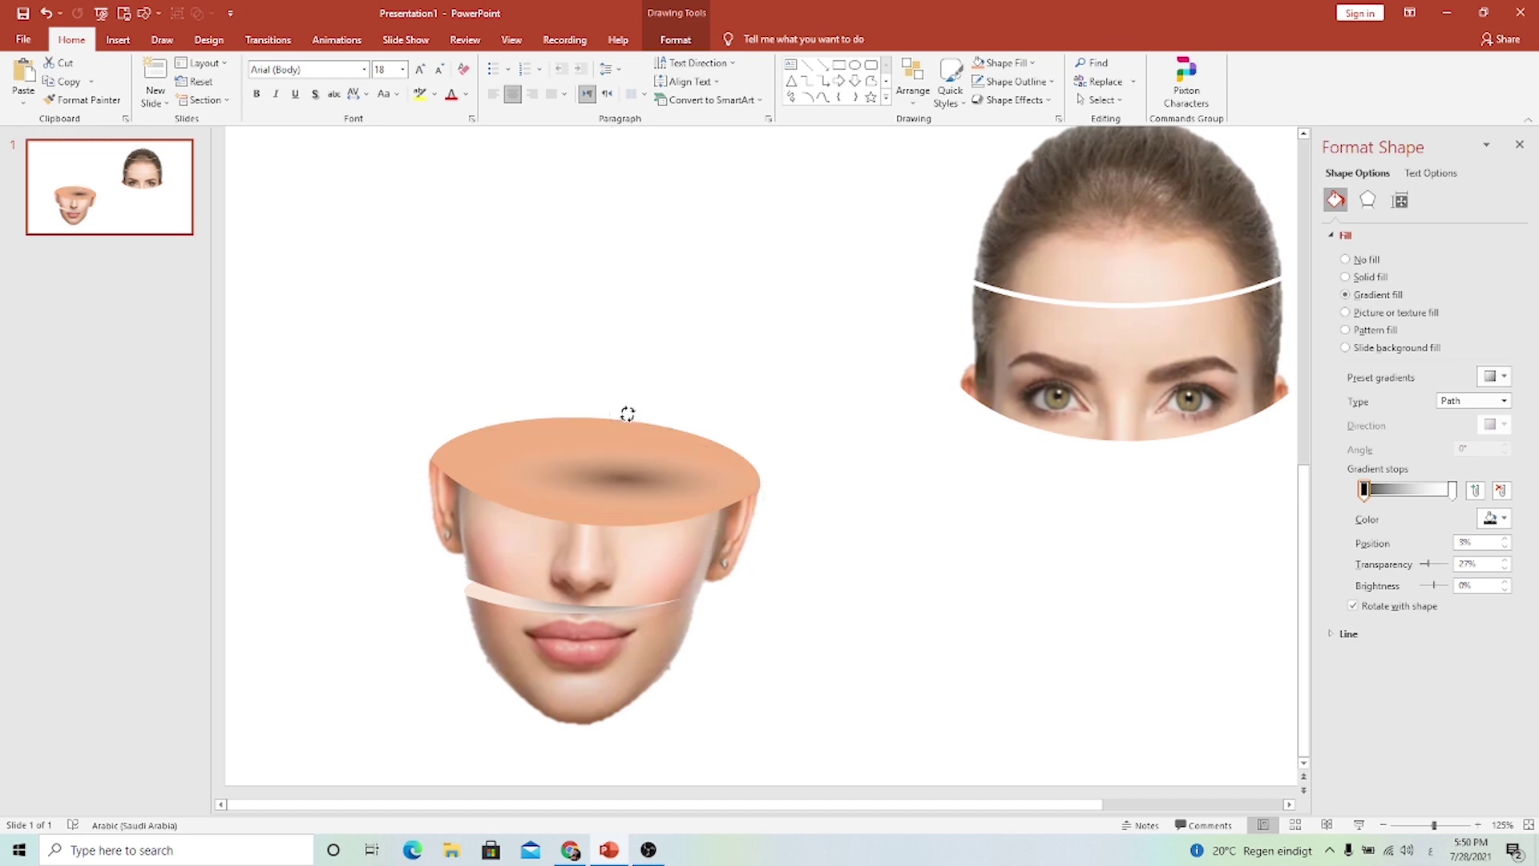
pyautogui.moveTo(624, 416); pyautogui.dragTo(630, 412)
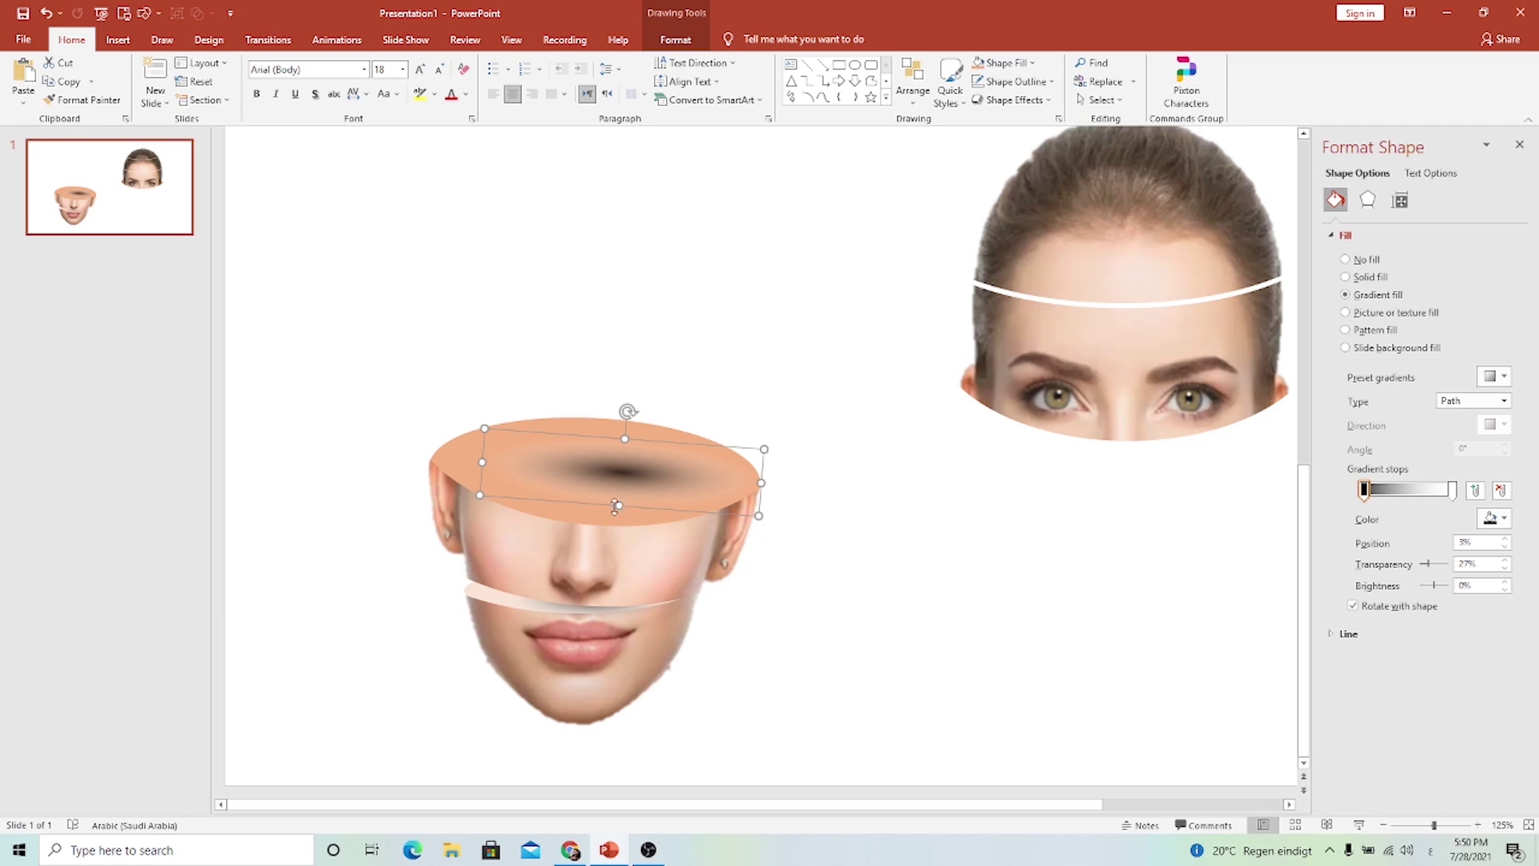
pyautogui.moveTo(1365, 496); pyautogui.dragTo(1382, 496)
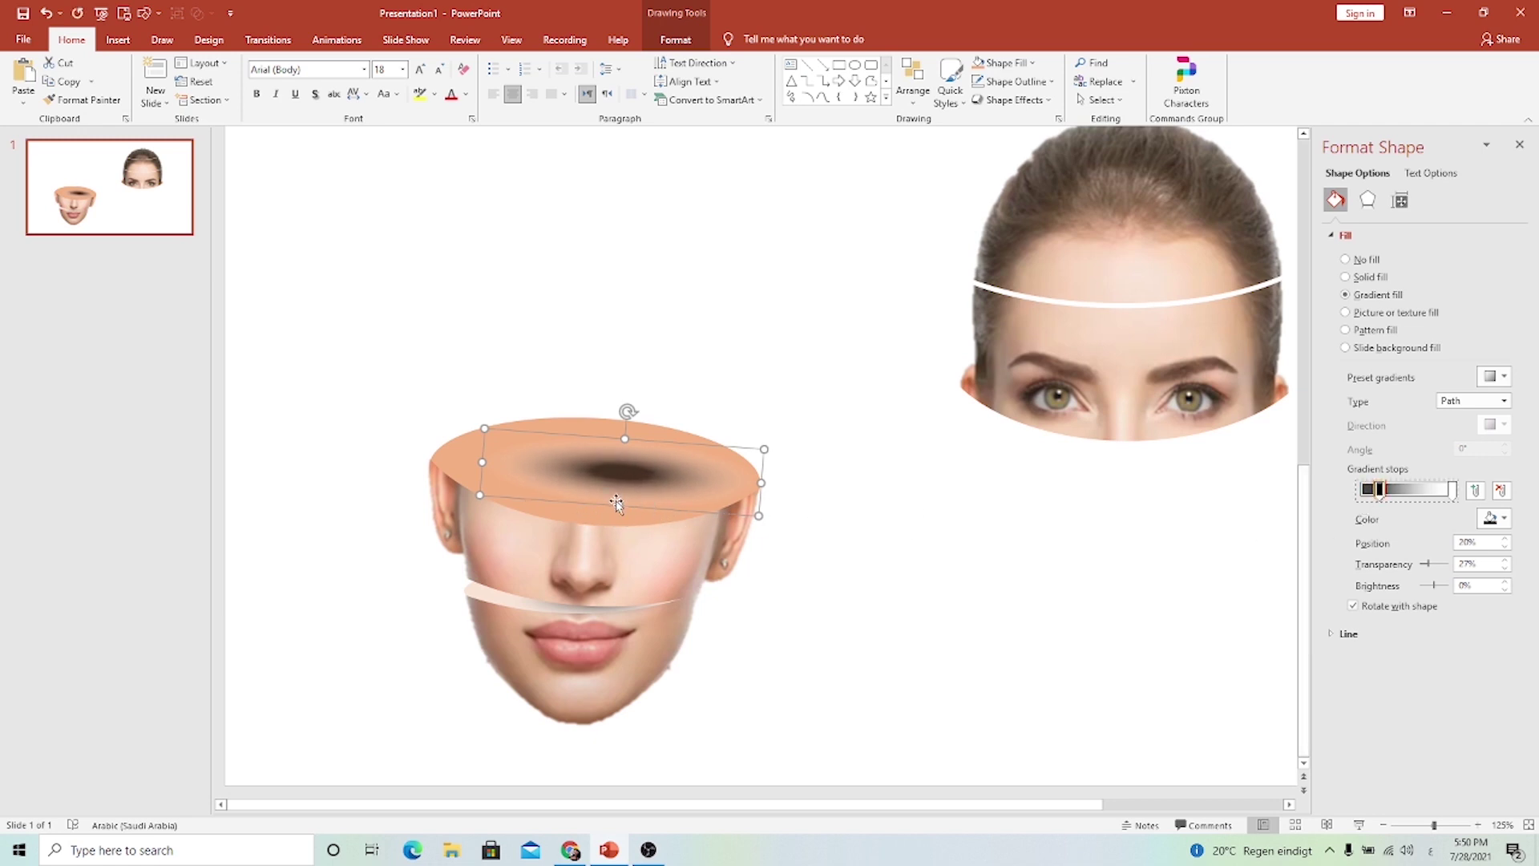
pyautogui.moveTo(615, 505); pyautogui.dragTo(622, 503)
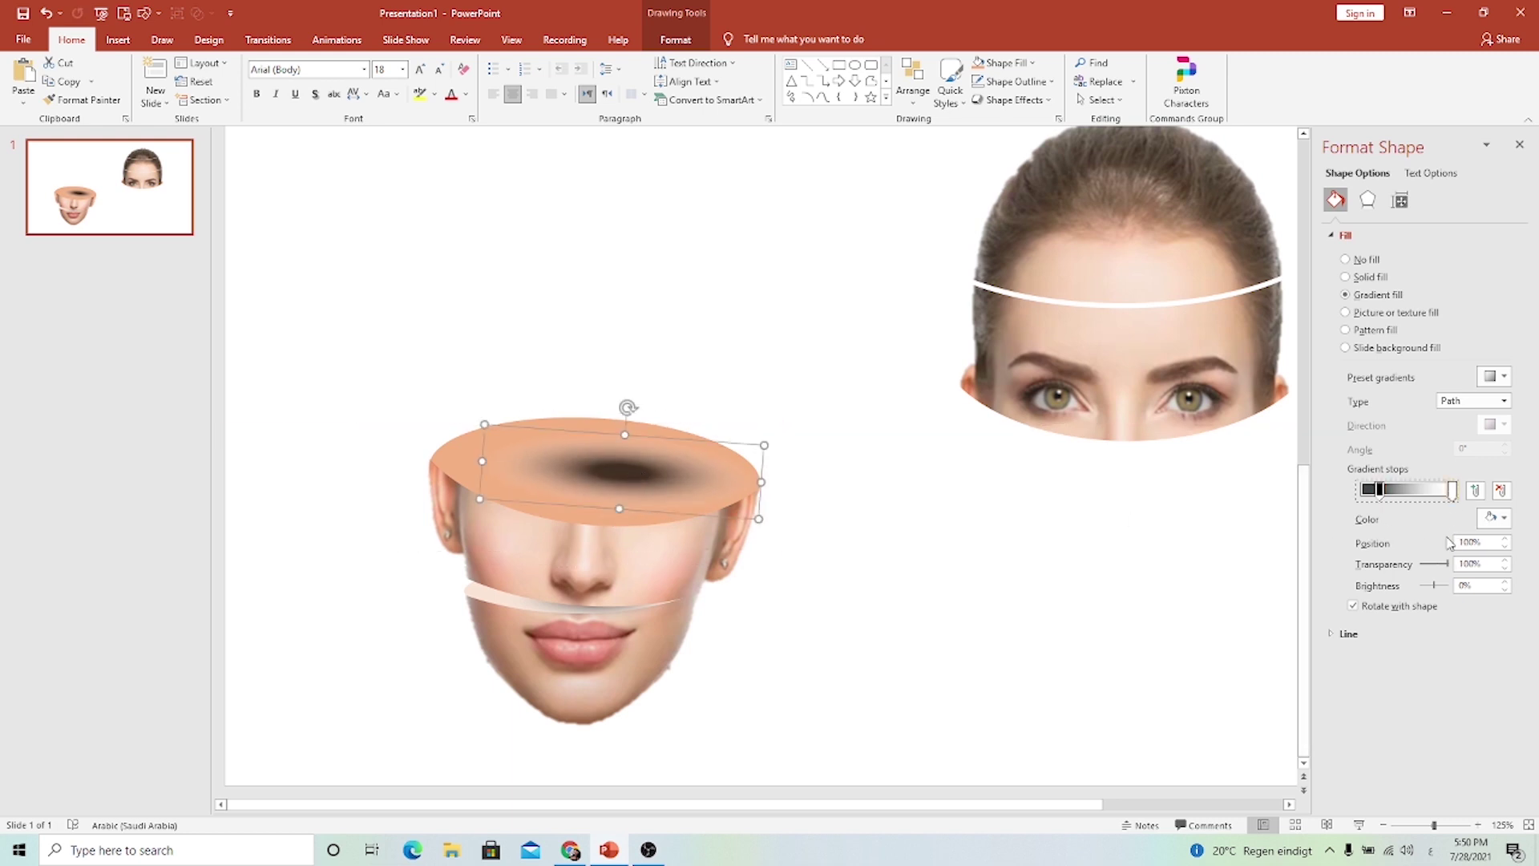
# Colour the outer gradient stop with the sampled skin tone at full transparency.
pyautogui.click(1492, 517)
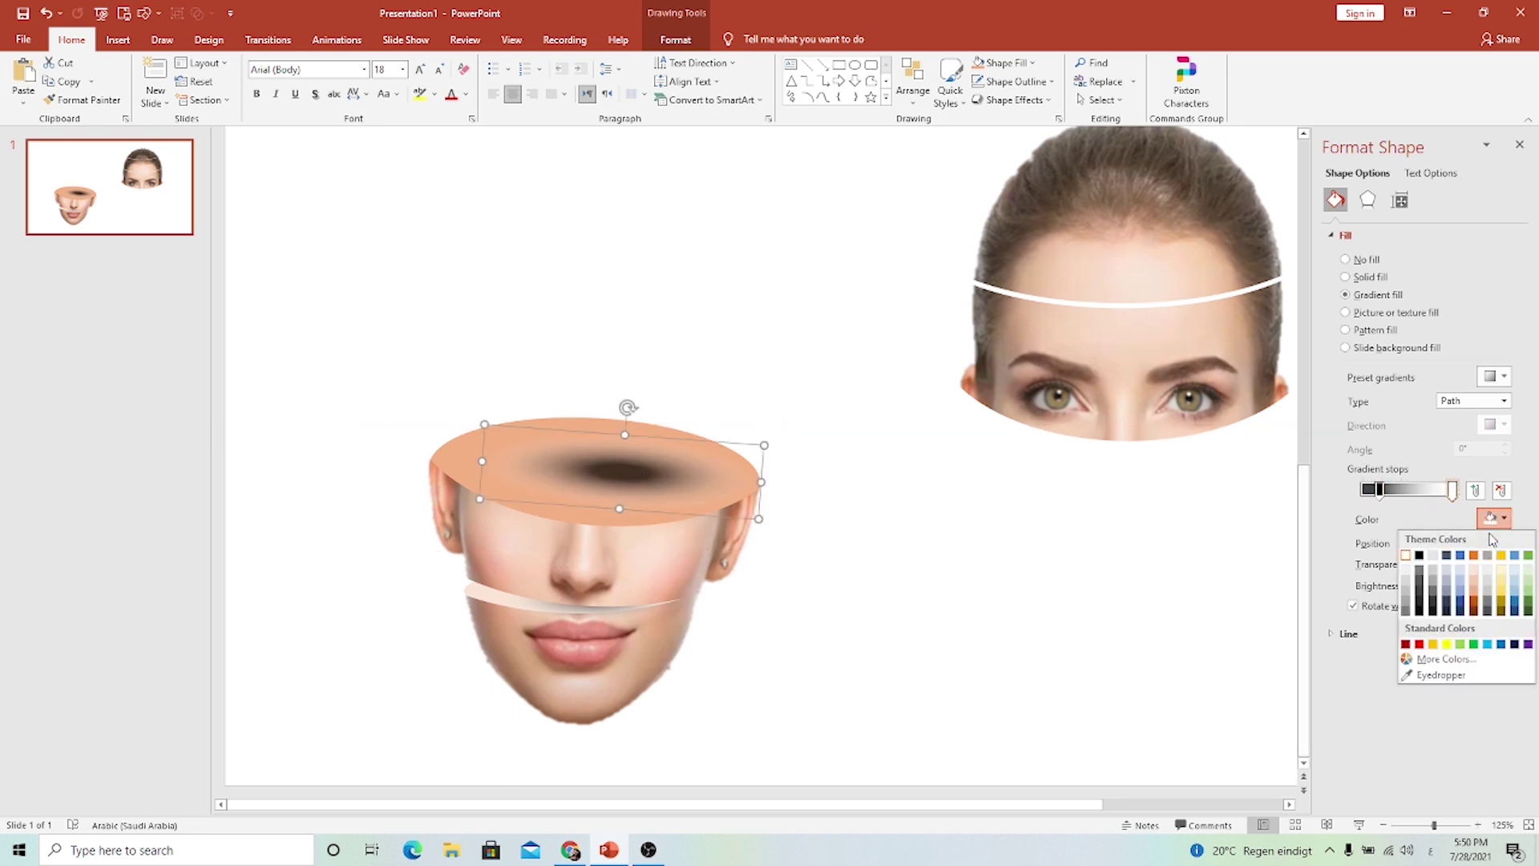
pyautogui.click(1452, 676)
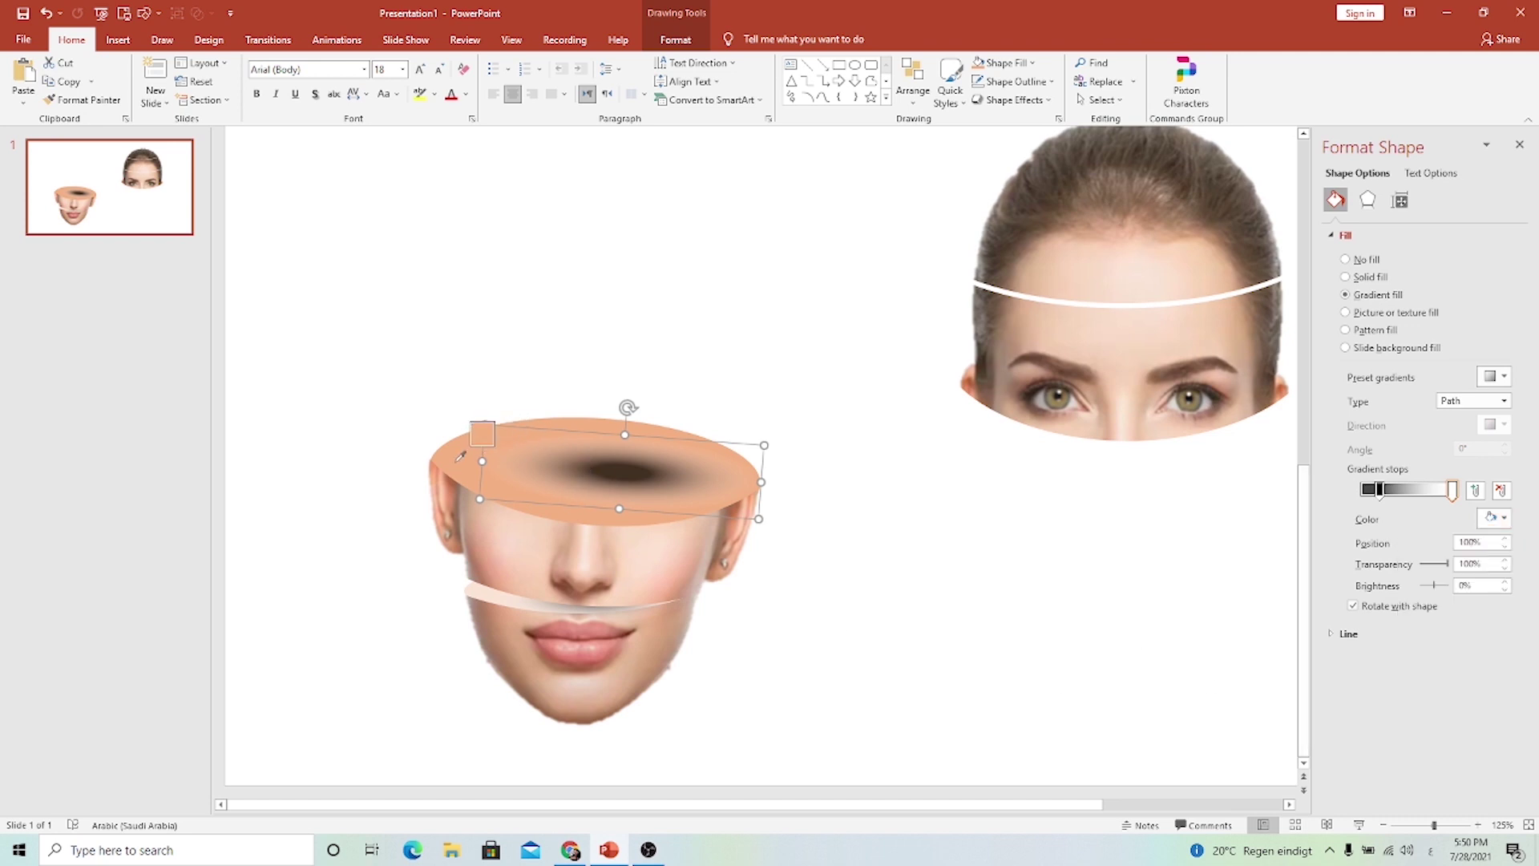
pyautogui.click(460, 458)
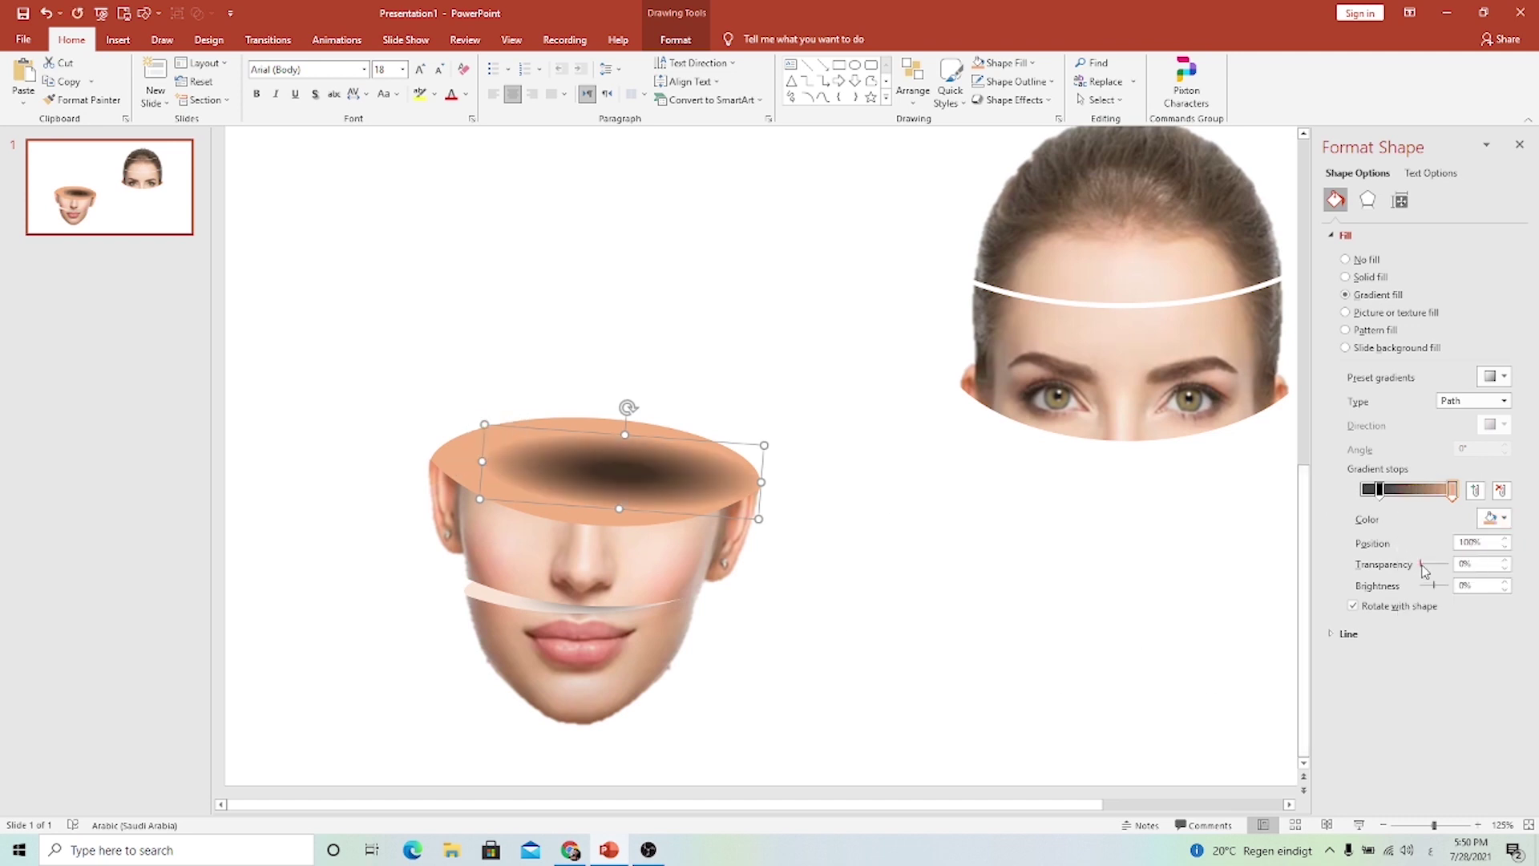
pyautogui.moveTo(1422, 564); pyautogui.dragTo(1447, 564)
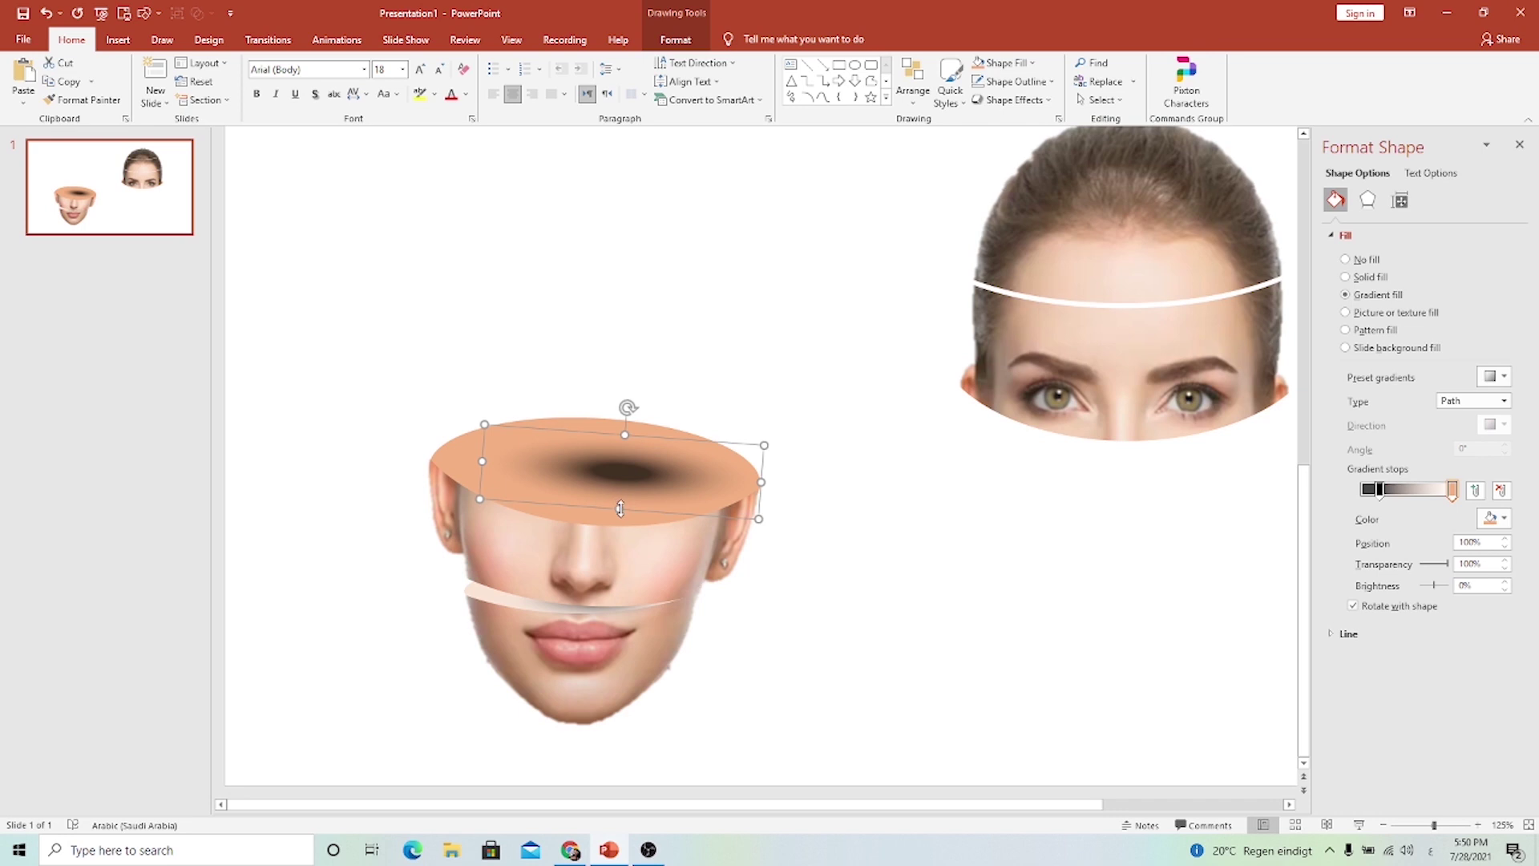
# Widen the skin ellipse toward the left ear and bring the eyes slice onto the lower face.
pyautogui.moveTo(621, 508)
pyautogui.mouseDown()
pyautogui.moveTo(603, 519)
pyautogui.moveTo(625, 479)
pyautogui.mouseUp()
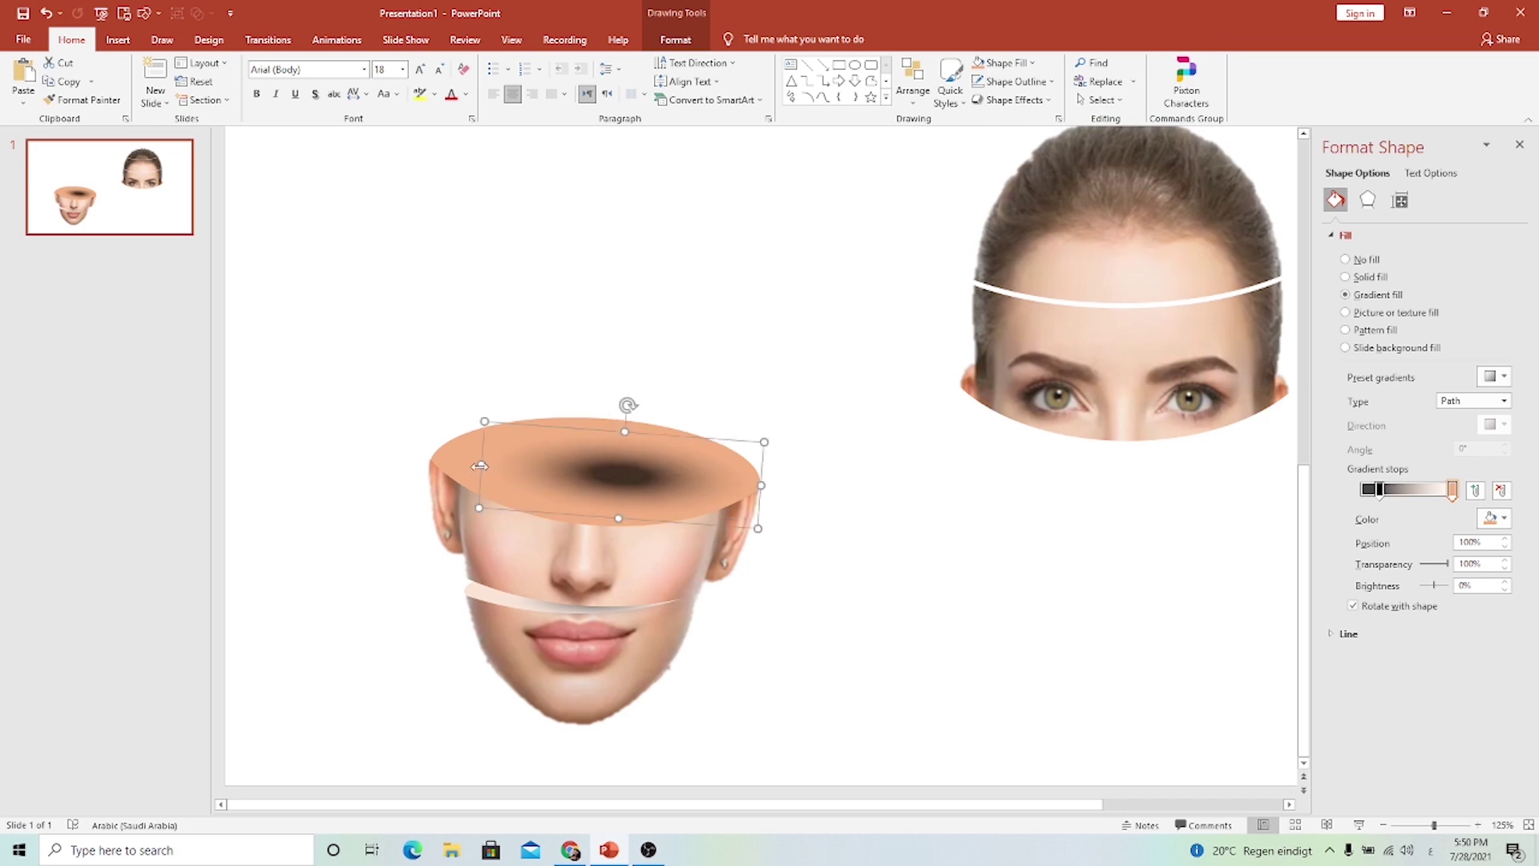
pyautogui.moveTo(479, 465); pyautogui.dragTo(463, 463)
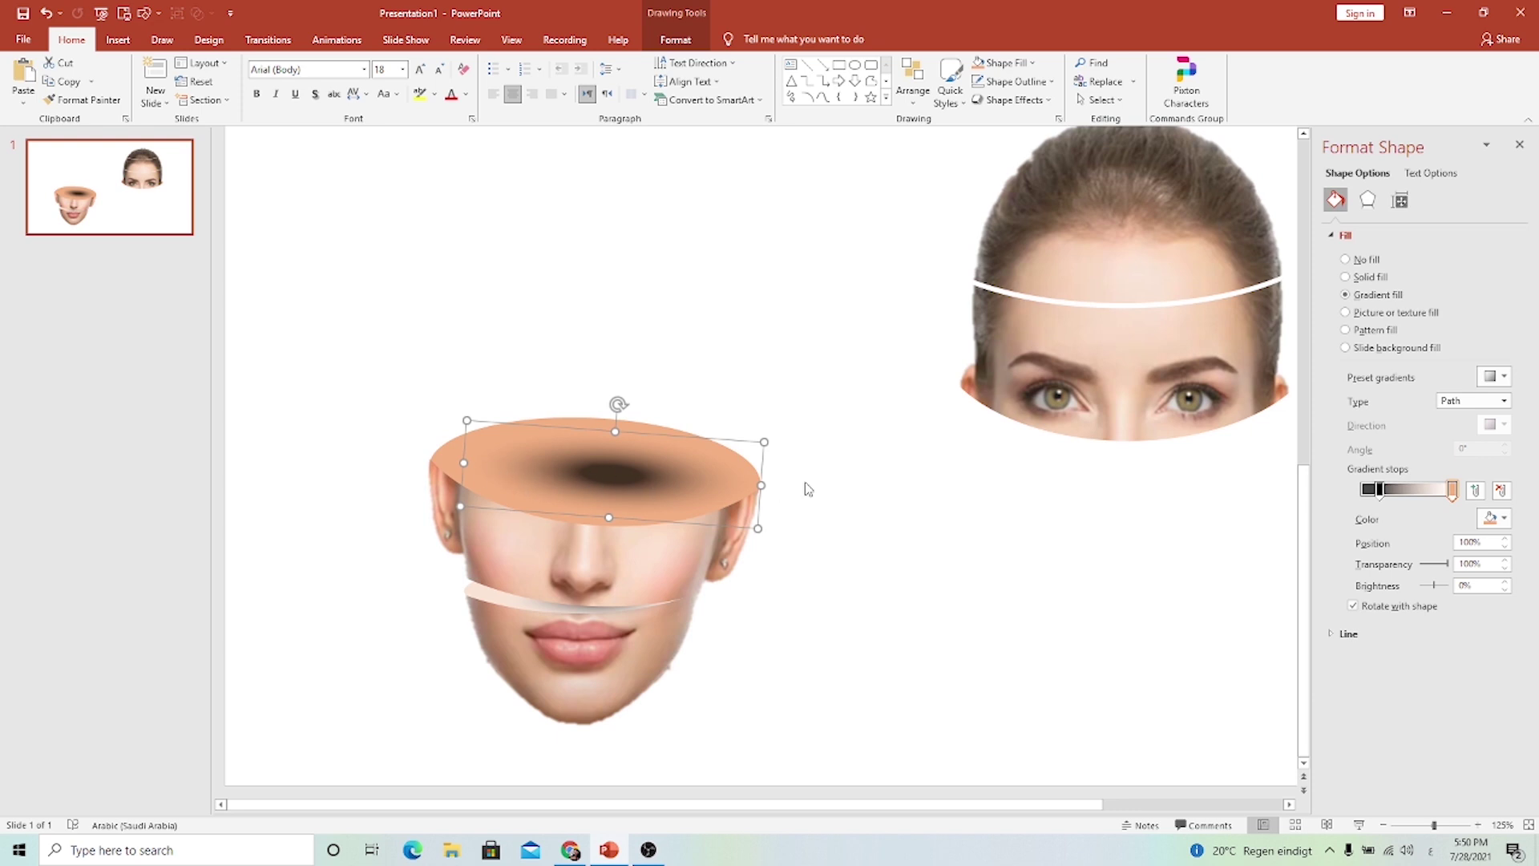
pyautogui.moveTo(1047, 392); pyautogui.dragTo(502, 437)
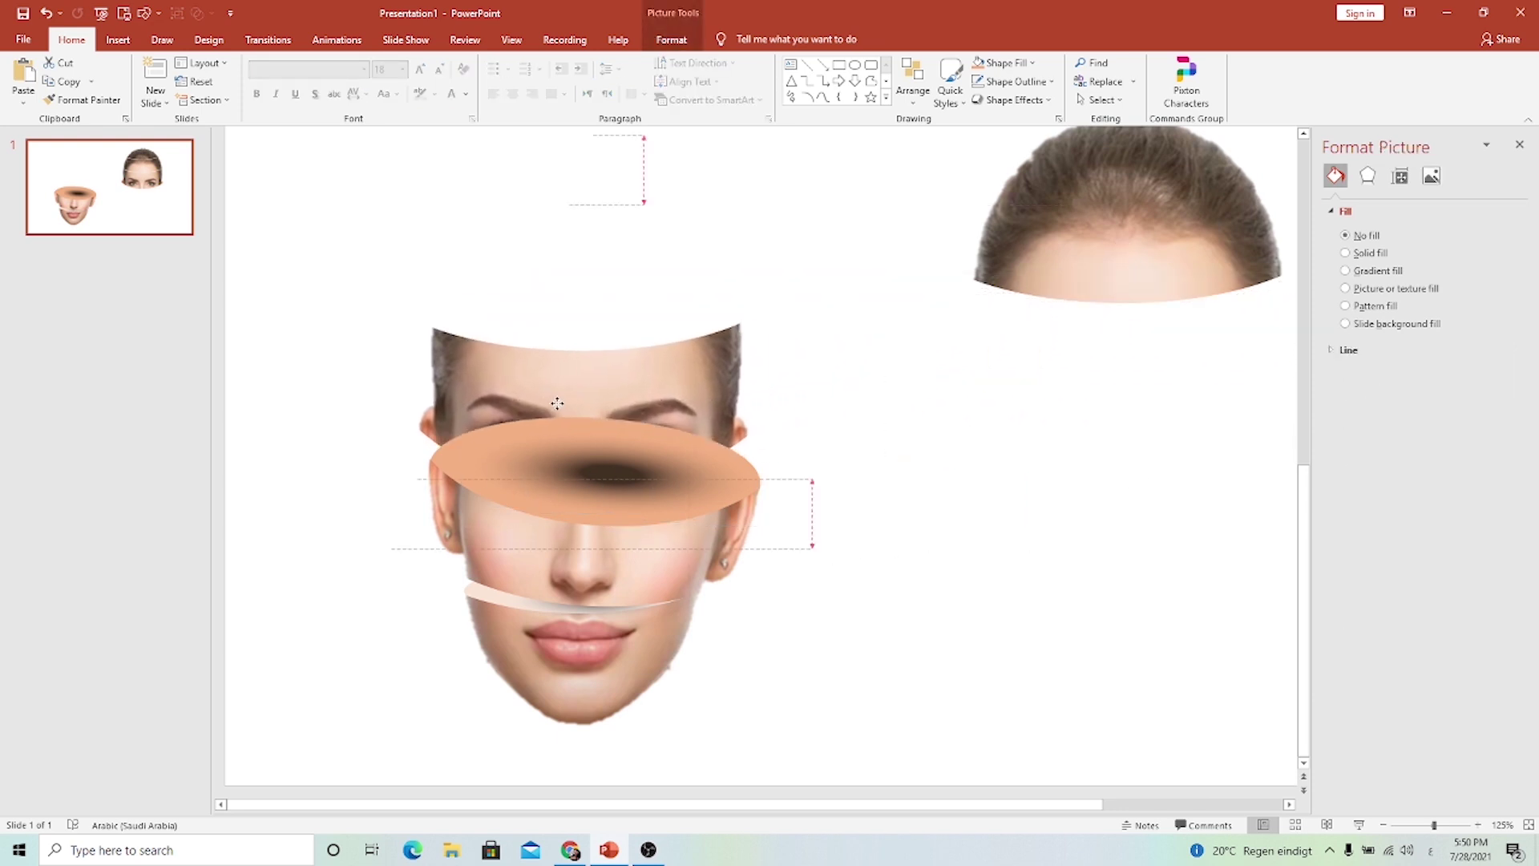
# Bring the eyes slice forward in front of the skin ellipse.
pyautogui.click(672, 39)
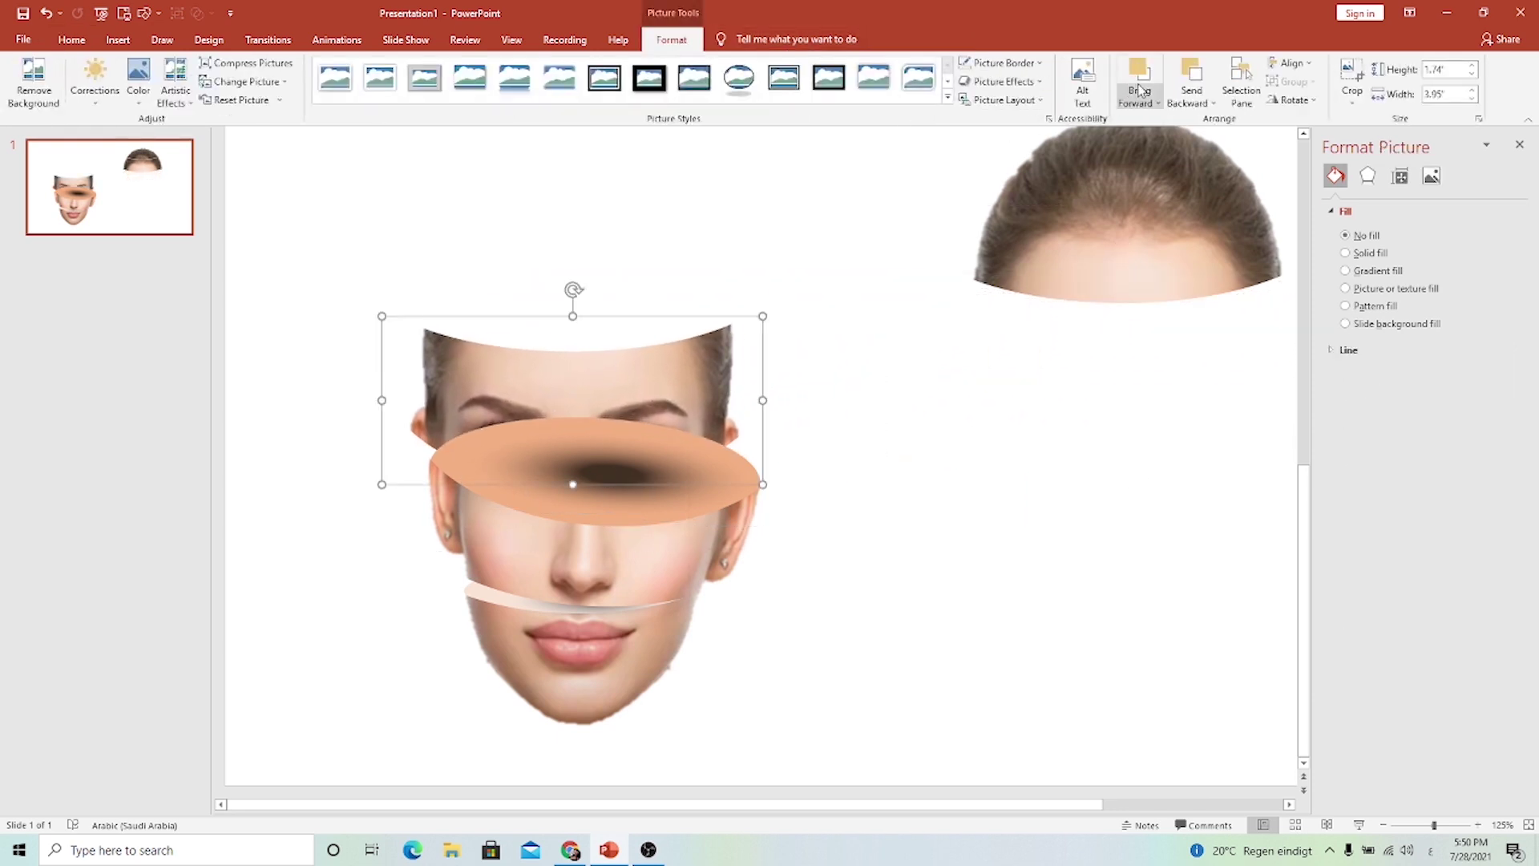
pyautogui.click(1192, 80)
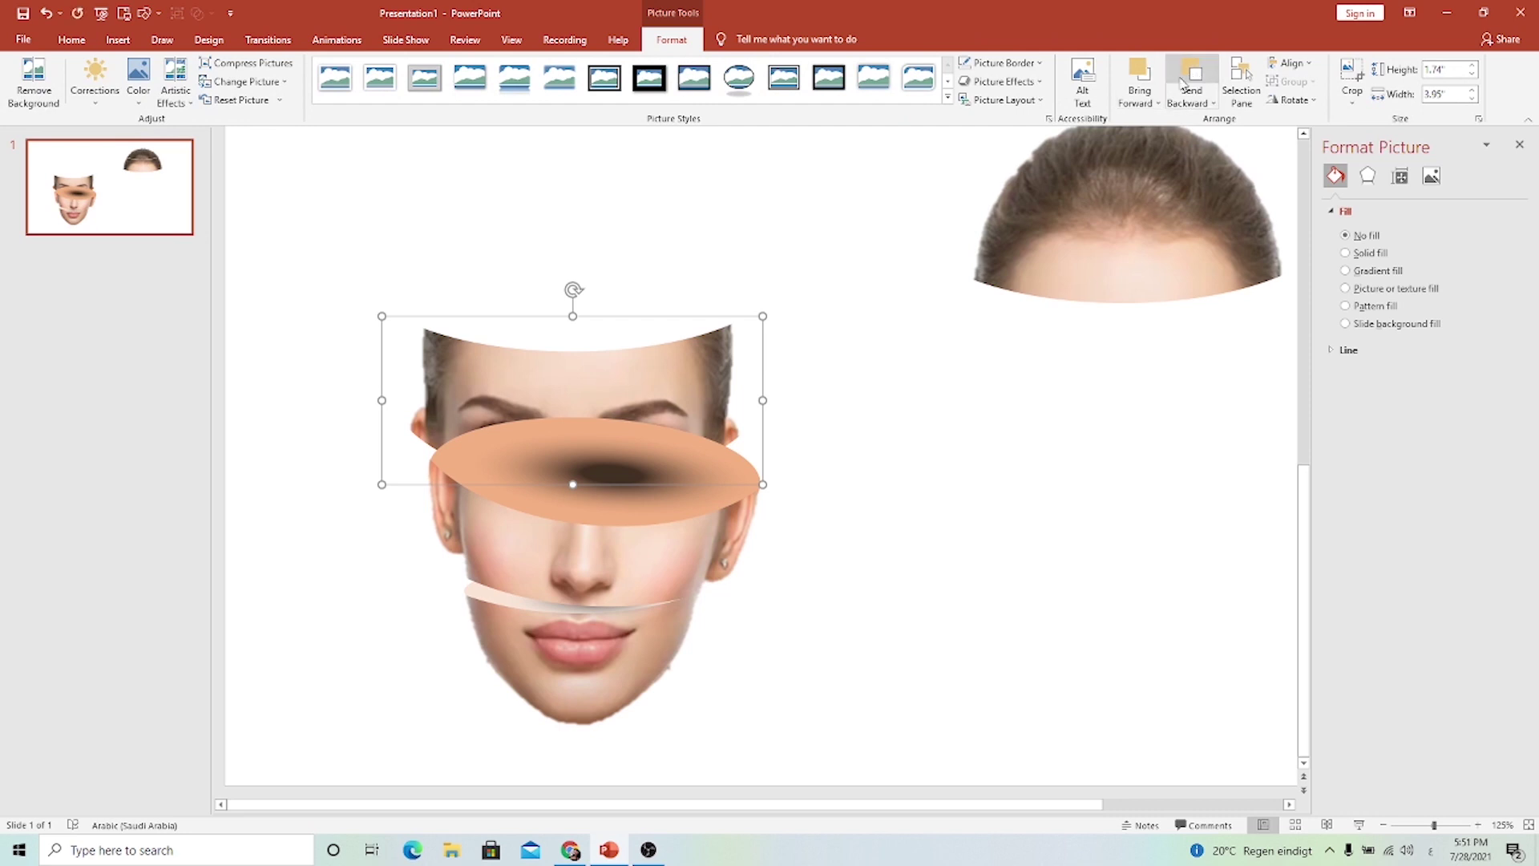
pyautogui.click(1139, 96)
pyautogui.click(1152, 135)
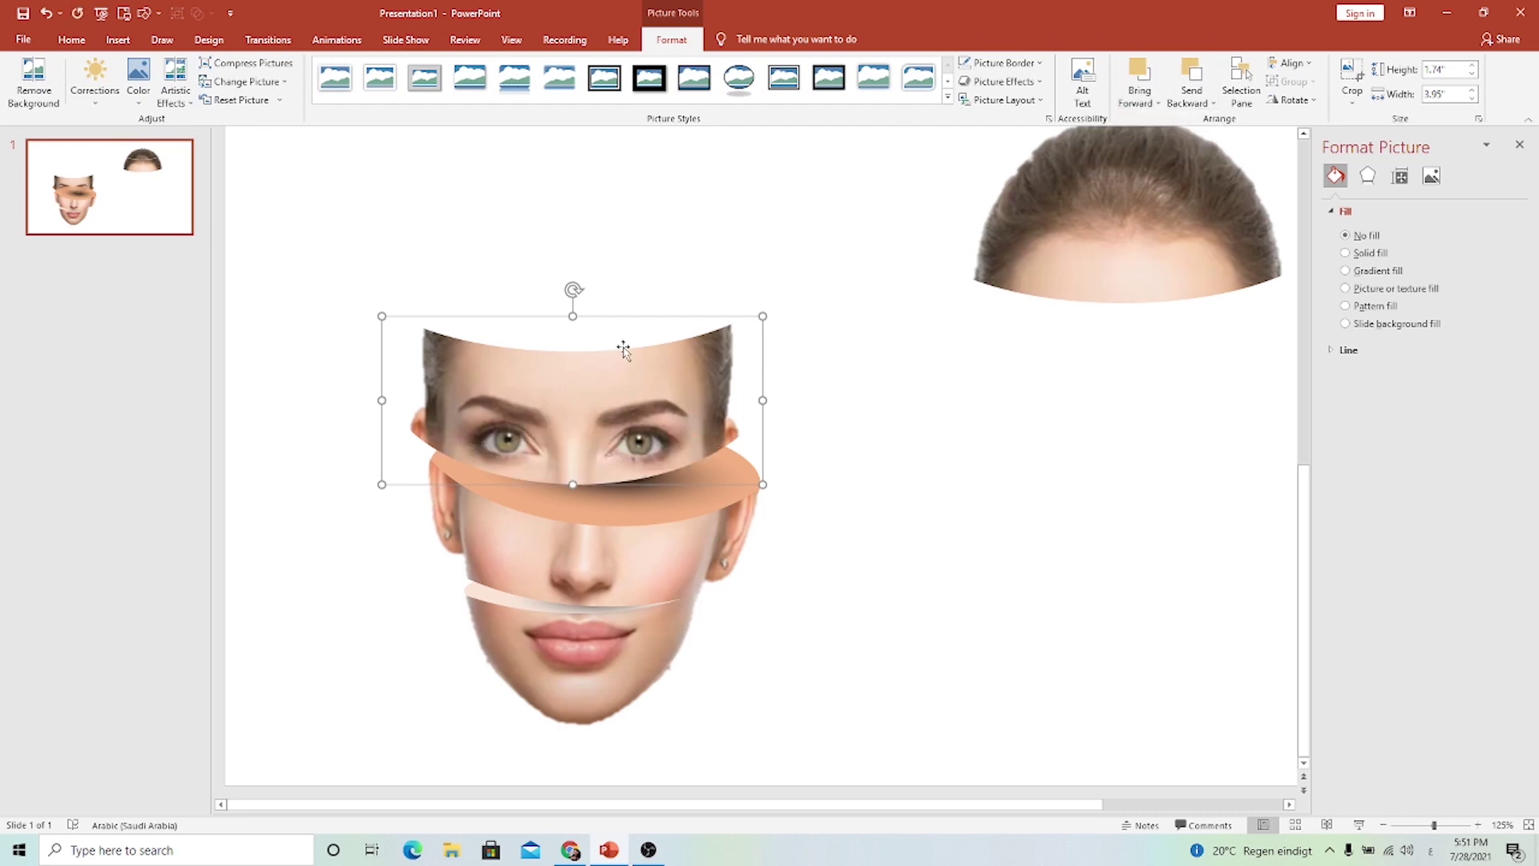
# Shift the eyes slice over the face and rotate it slightly to fit.
pyautogui.moveTo(624, 349); pyautogui.dragTo(681, 353)
pyautogui.moveTo(629, 292); pyautogui.dragTo(619, 295)
pyautogui.moveTo(602, 396); pyautogui.dragTo(561, 401)
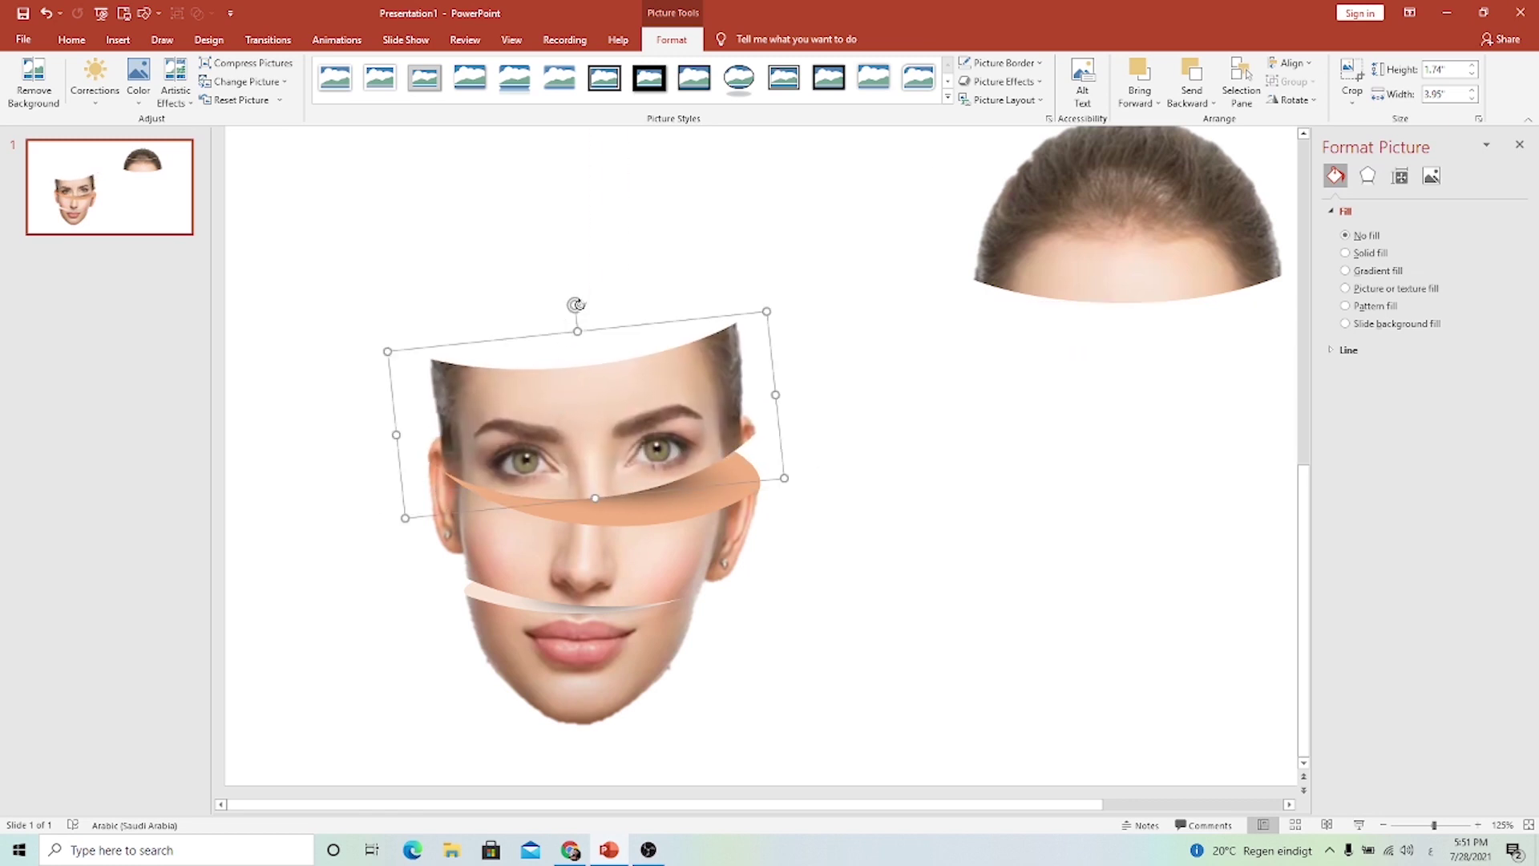
pyautogui.moveTo(574, 302); pyautogui.dragTo(585, 325)
pyautogui.moveTo(525, 428); pyautogui.dragTo(525, 427)
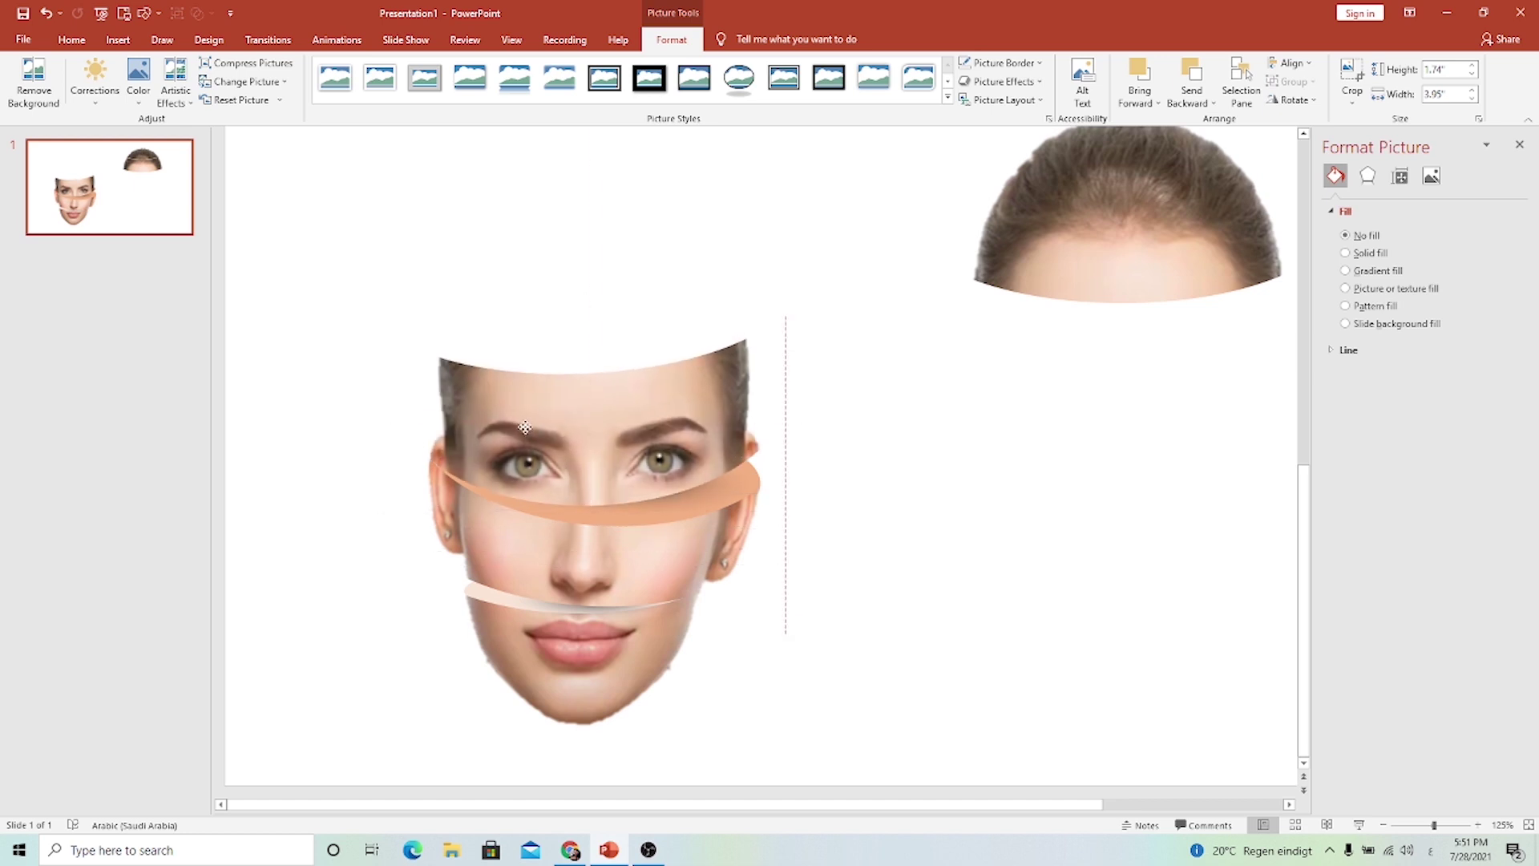
# Nudge the skin-toned band slightly down-left and reselect the eyes slice.
pyautogui.click(705, 491)
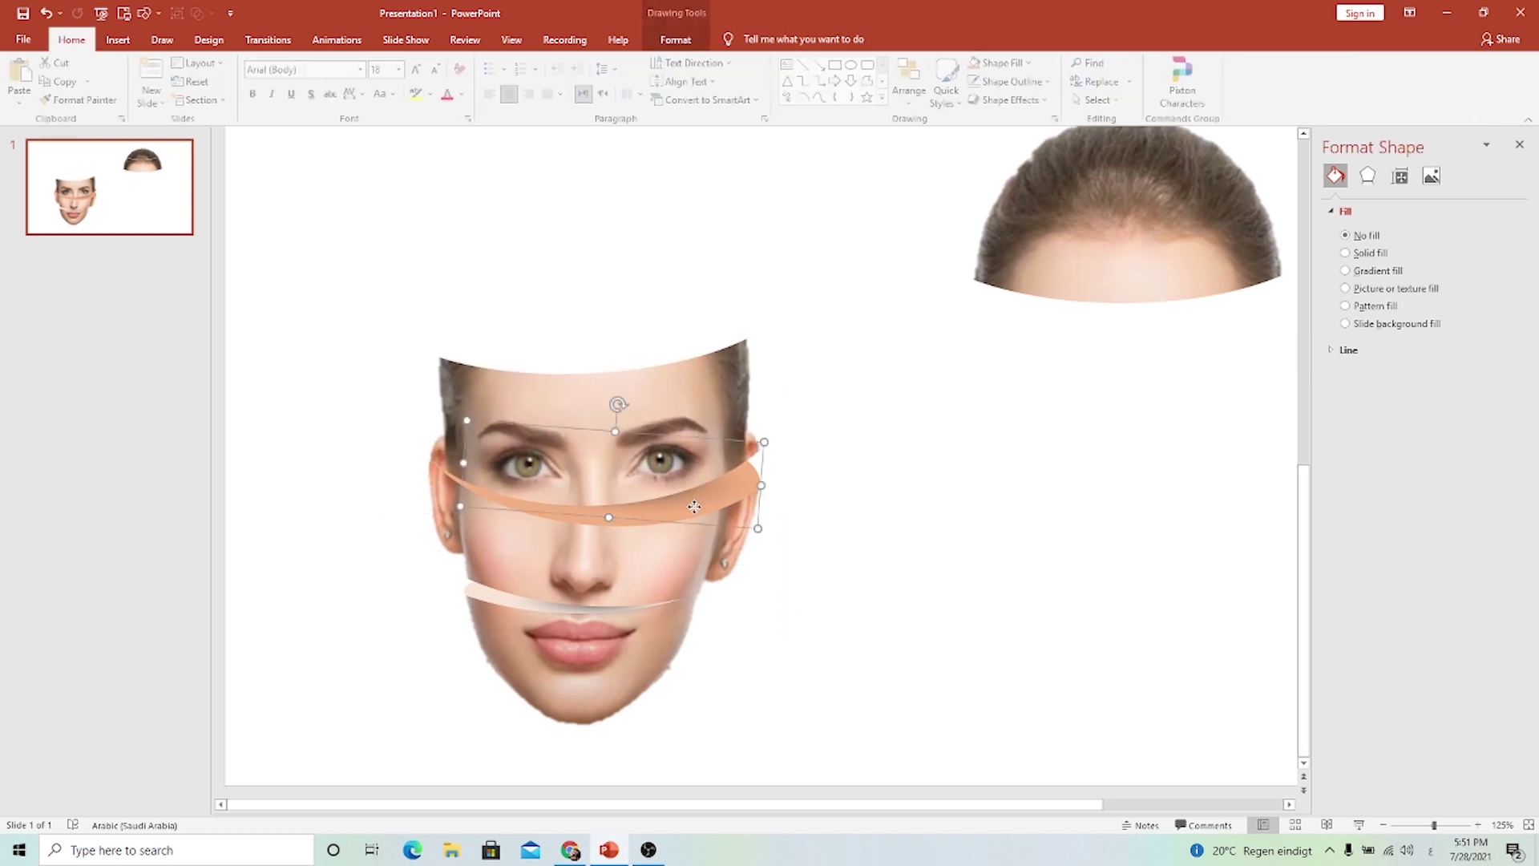
pyautogui.moveTo(707, 491); pyautogui.dragTo(694, 503)
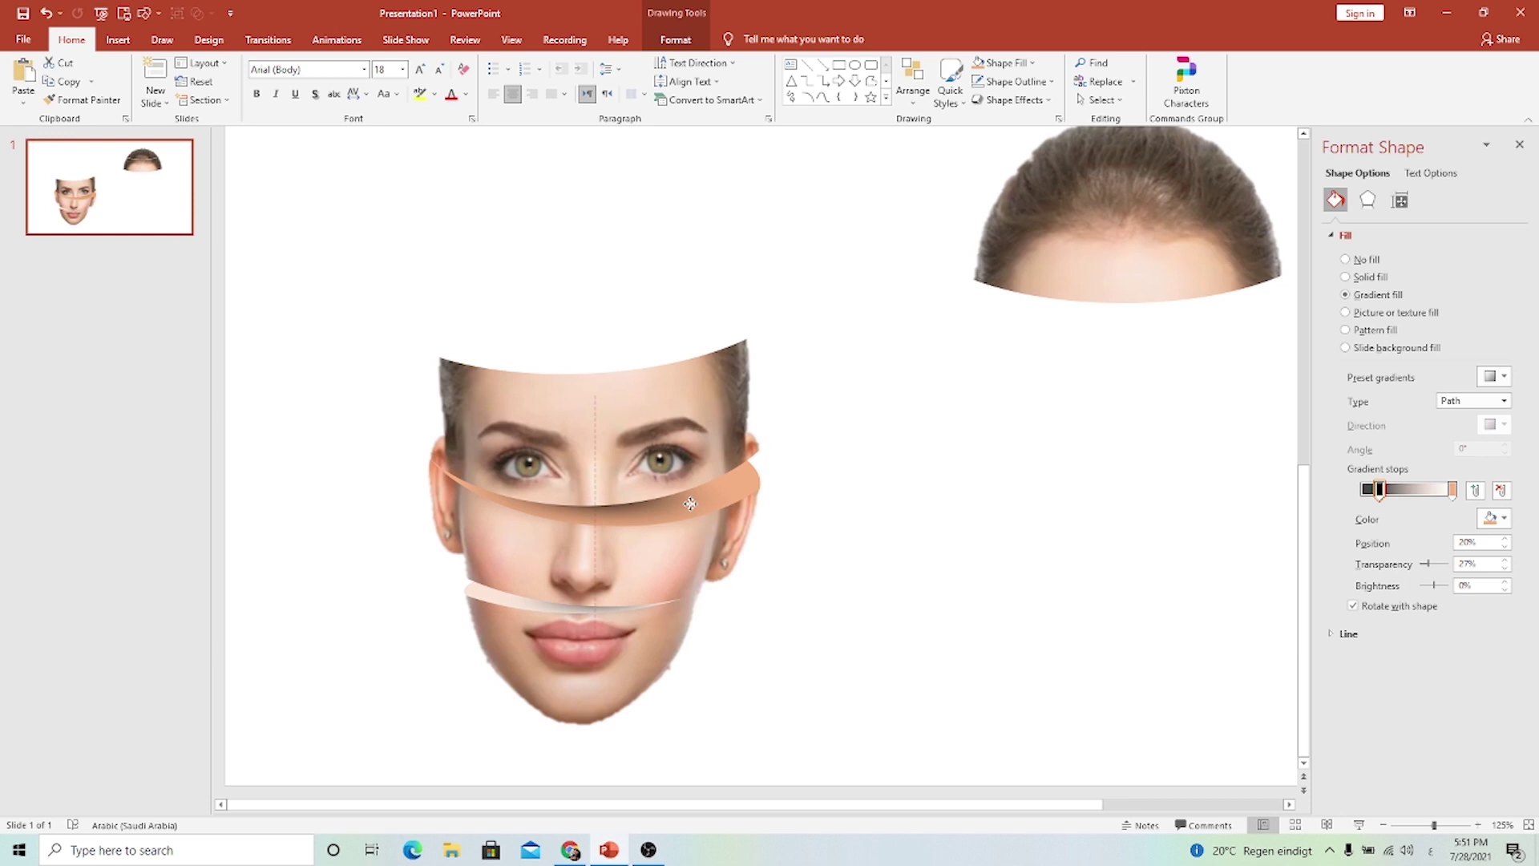
pyautogui.click(641, 425)
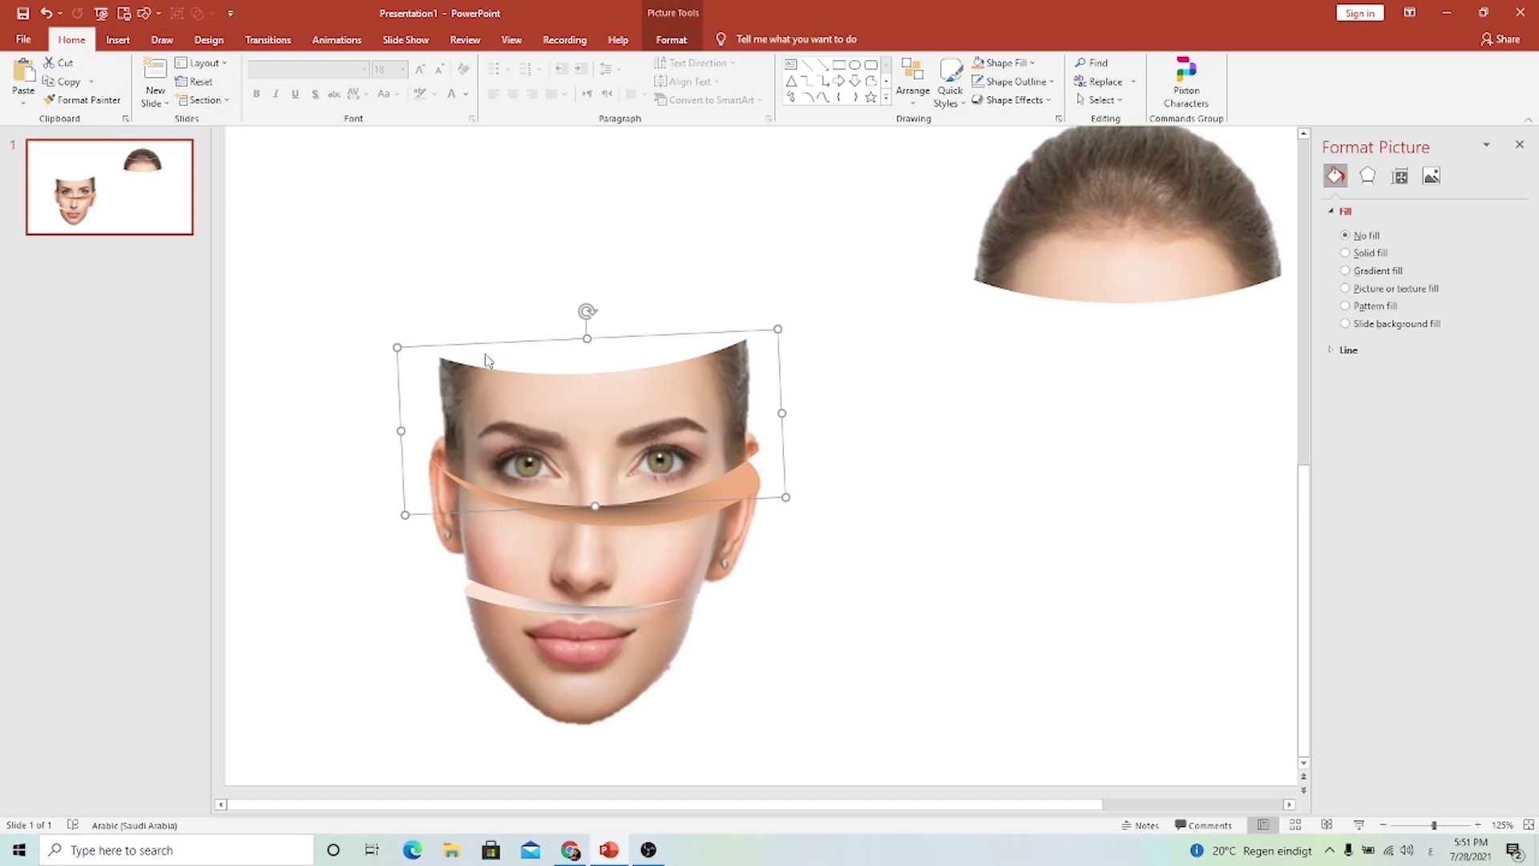
# Draw a wide oval above the head, tilt and lower it onto the head, and send it one layer back.
pyautogui.click(120, 41)
pyautogui.click(258, 85)
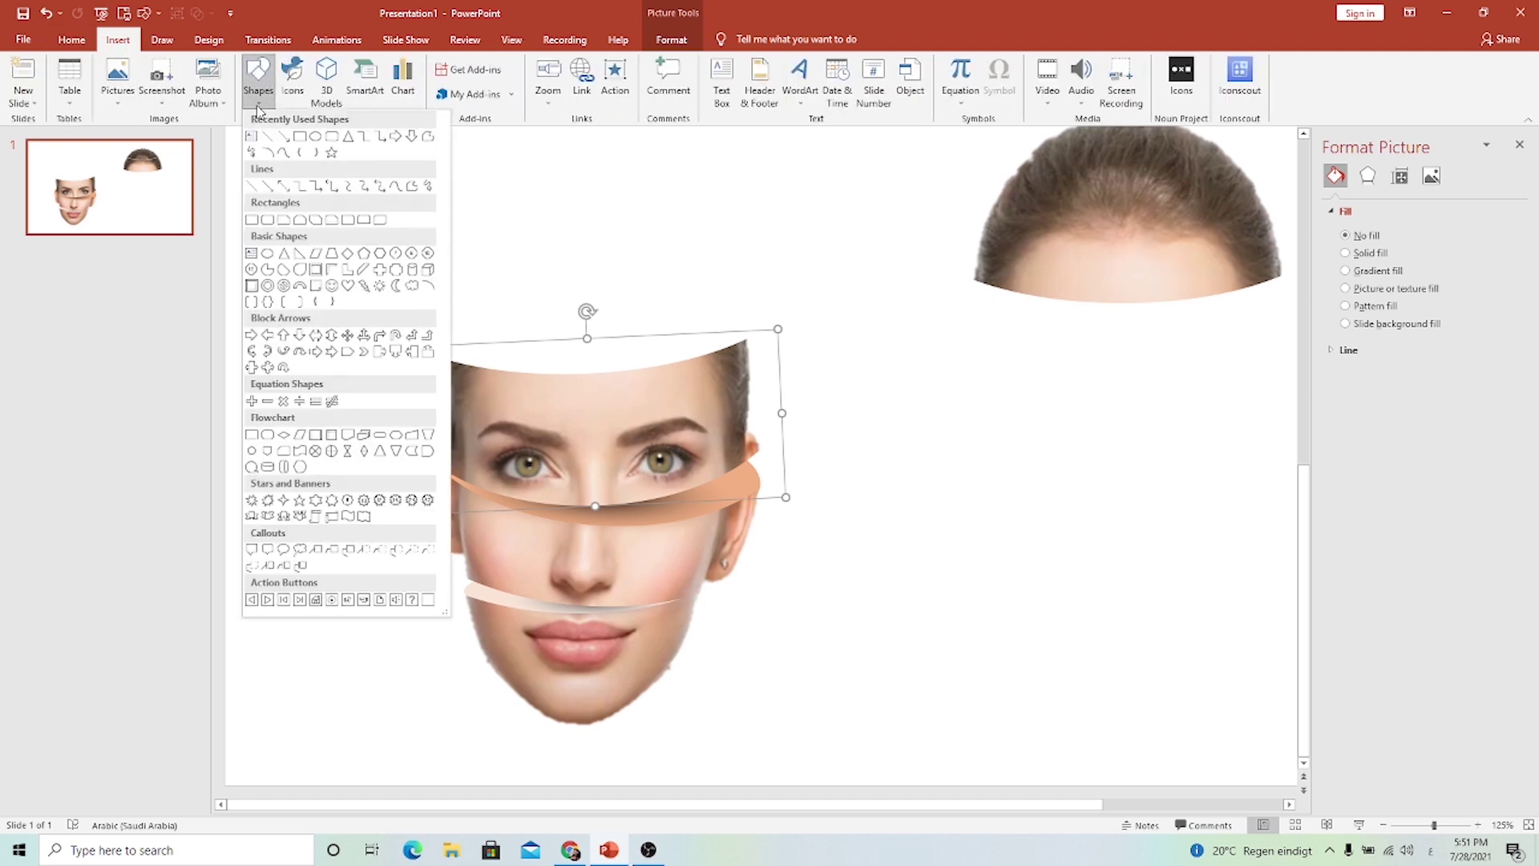
pyautogui.click(317, 141)
pyautogui.moveTo(435, 279); pyautogui.dragTo(705, 358)
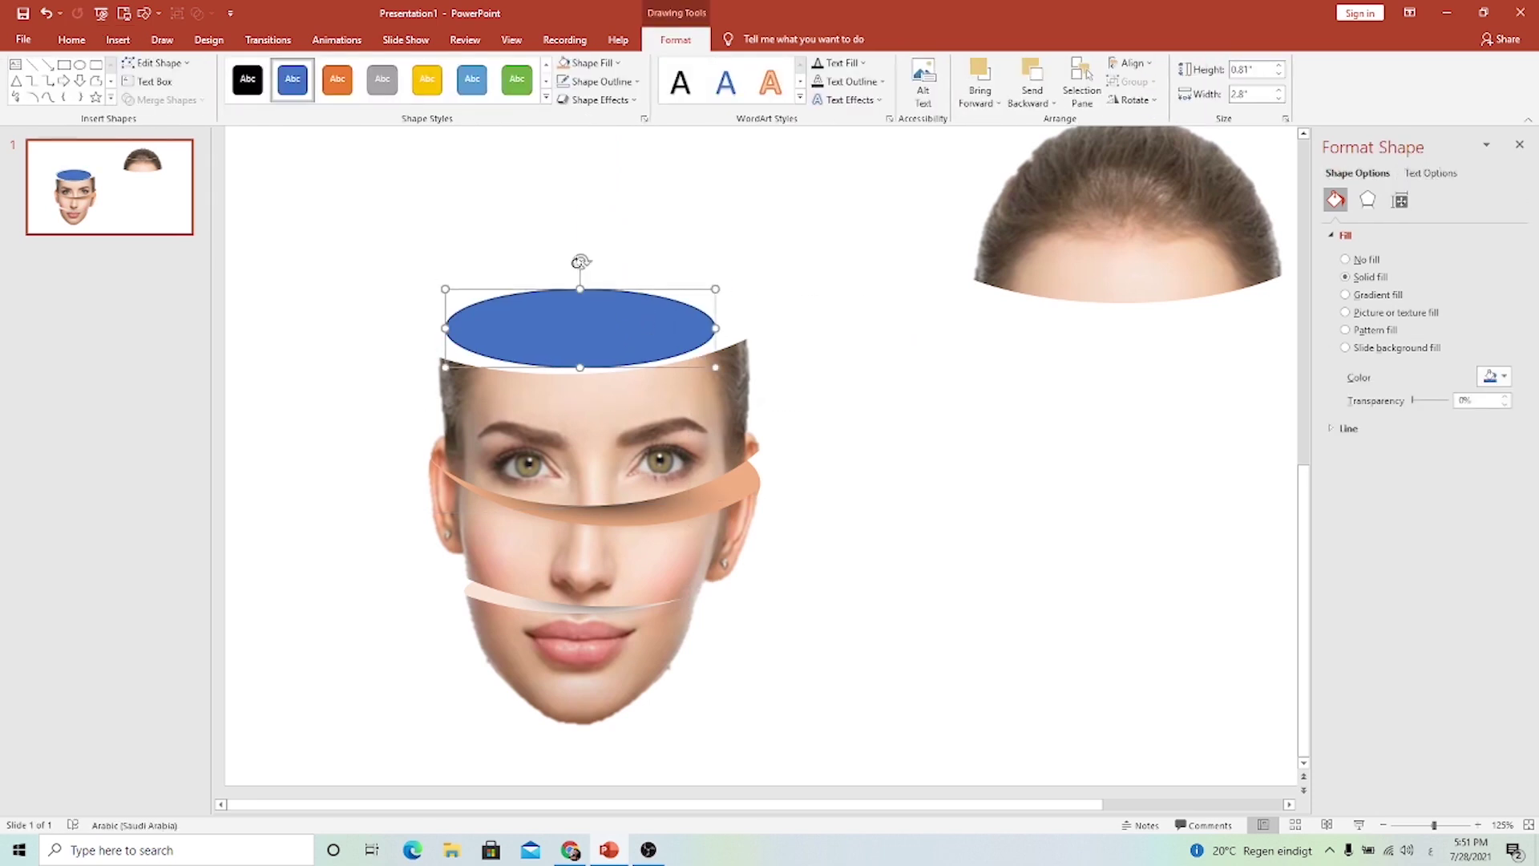
pyautogui.moveTo(571, 252); pyautogui.dragTo(577, 262)
pyautogui.moveTo(623, 332); pyautogui.dragTo(639, 363)
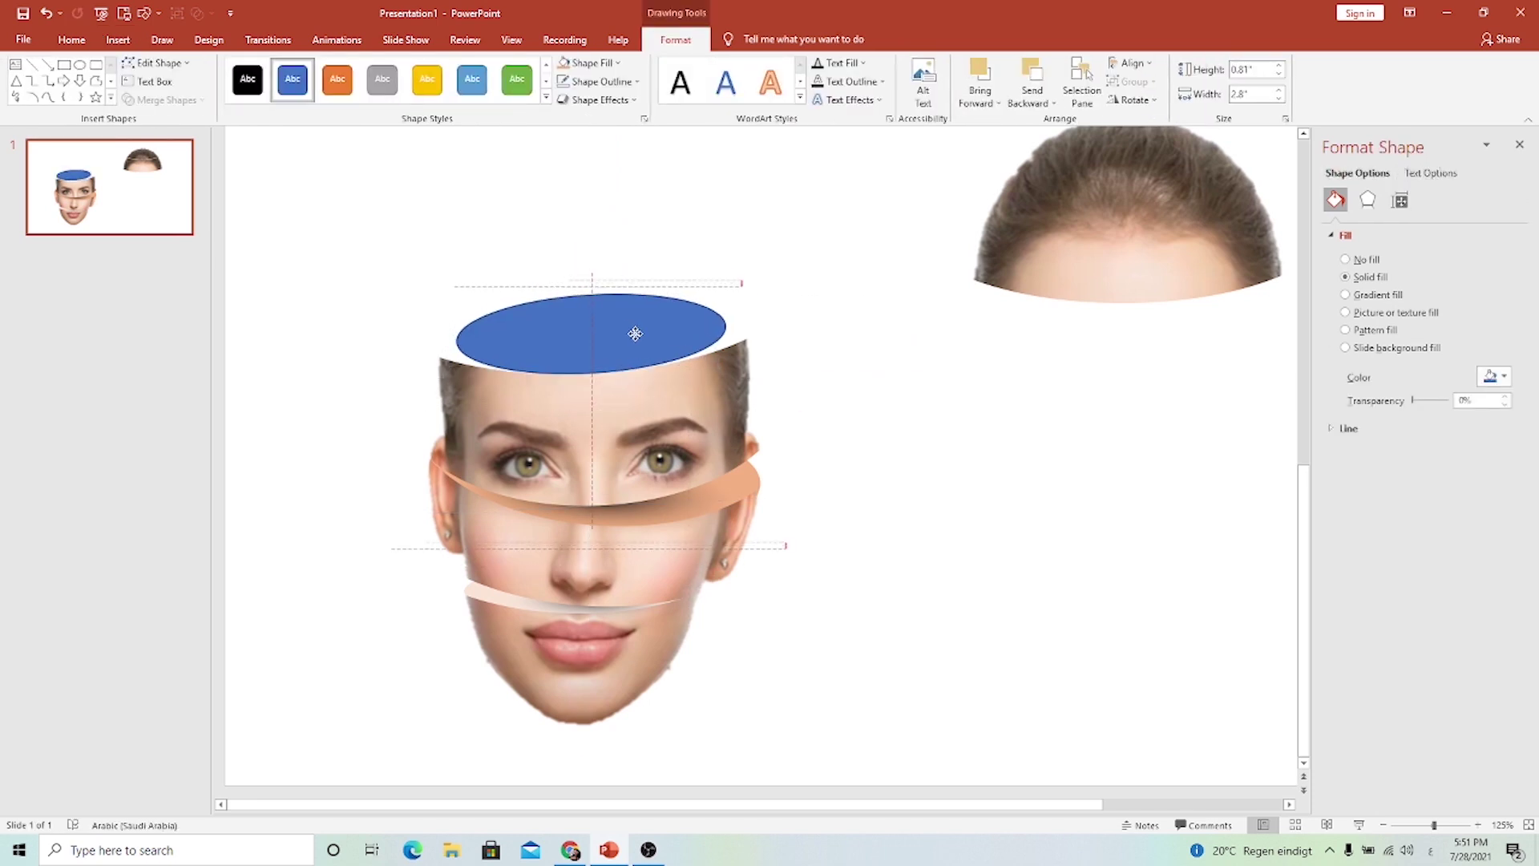
pyautogui.click(1032, 78)
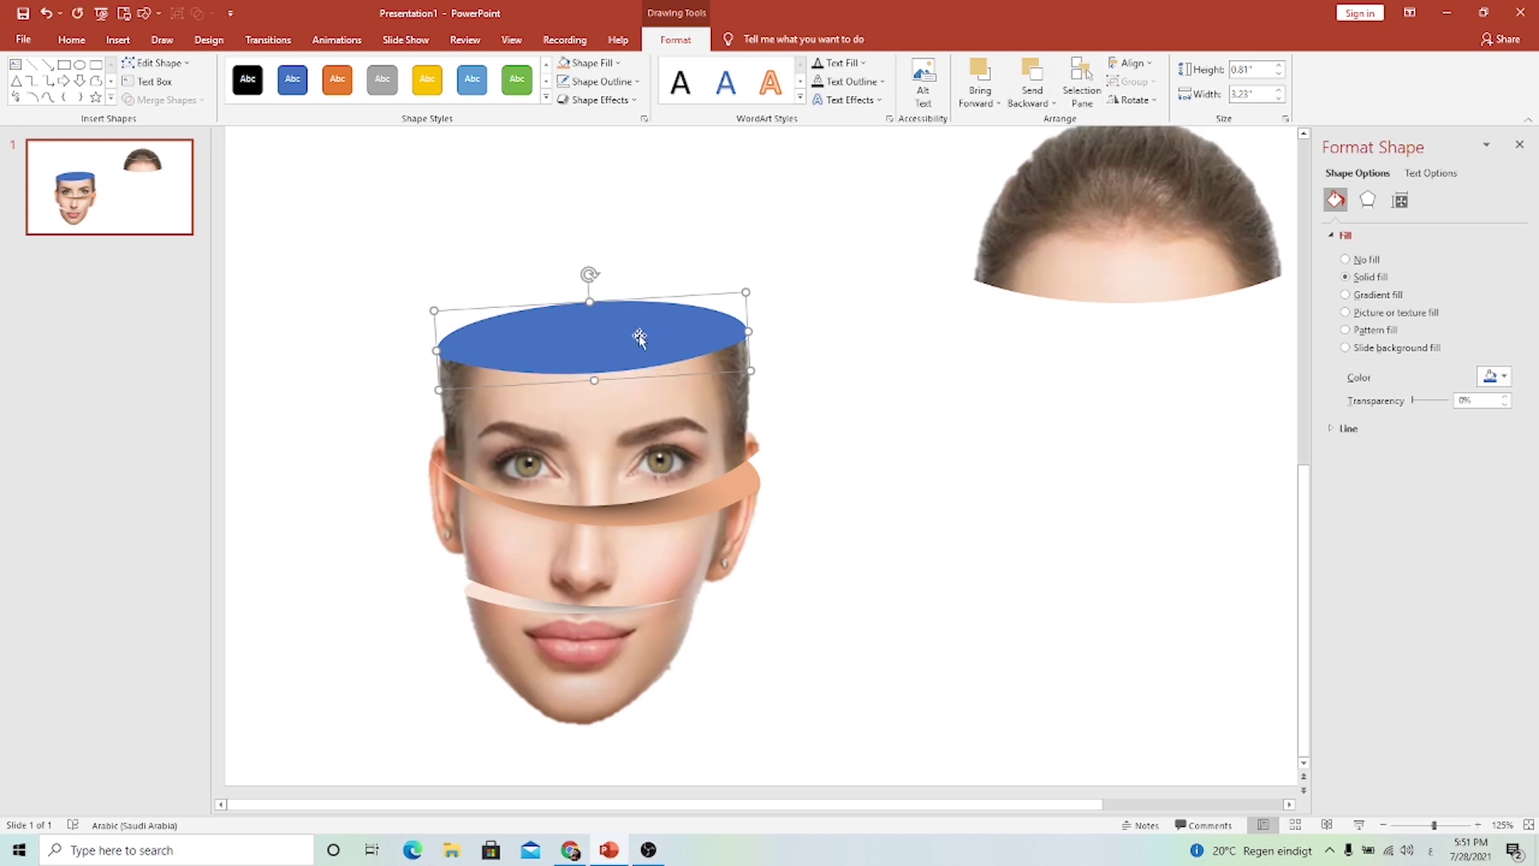
# Fill the top ellipse brown, copy the skin band's gradient onto it, then tilt and shift it left.
pyautogui.click(617, 63)
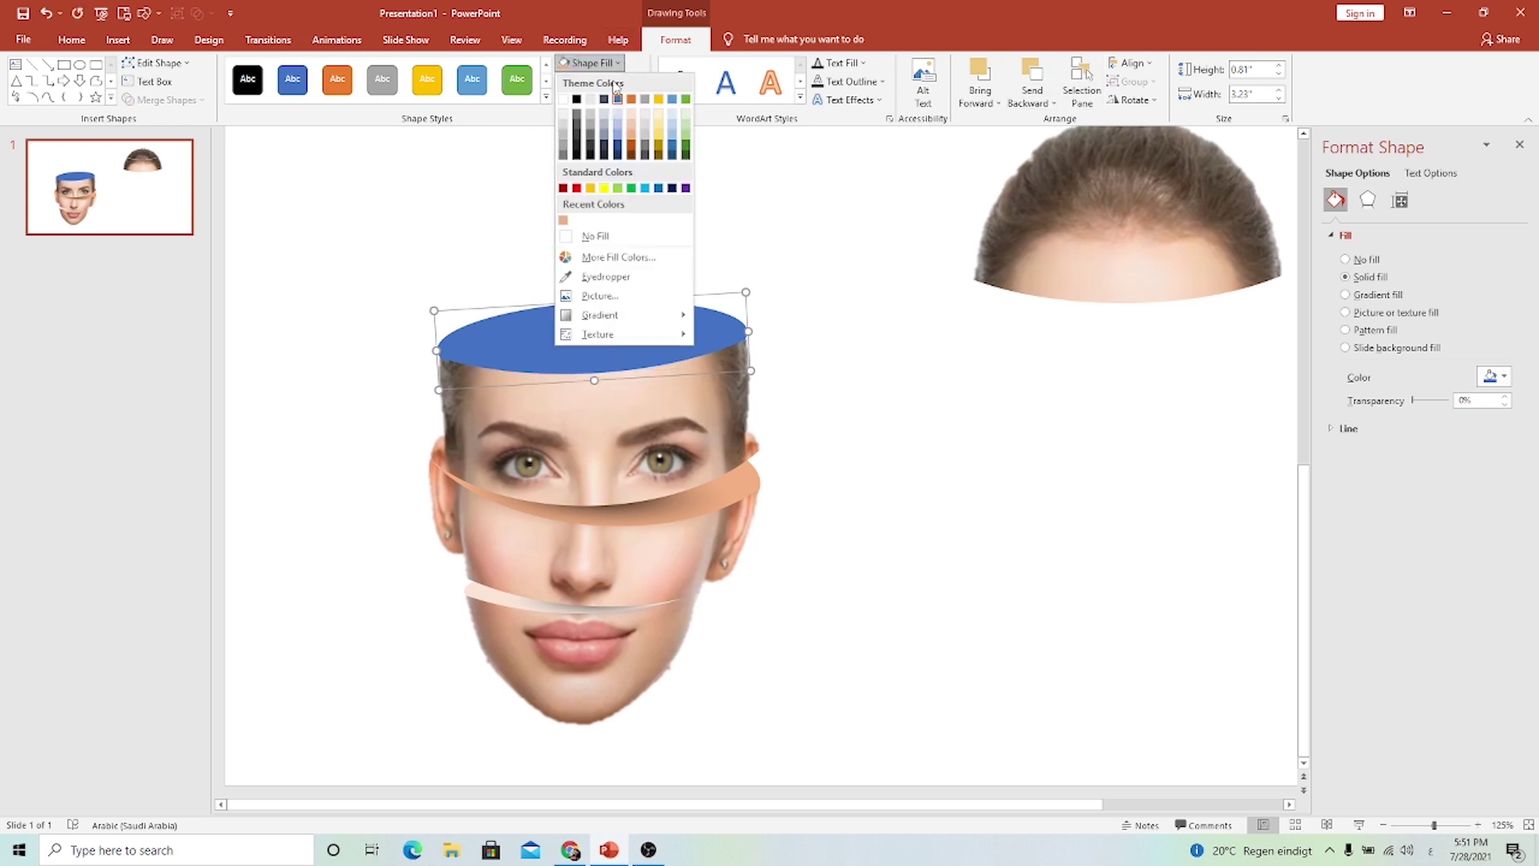
pyautogui.click(632, 156)
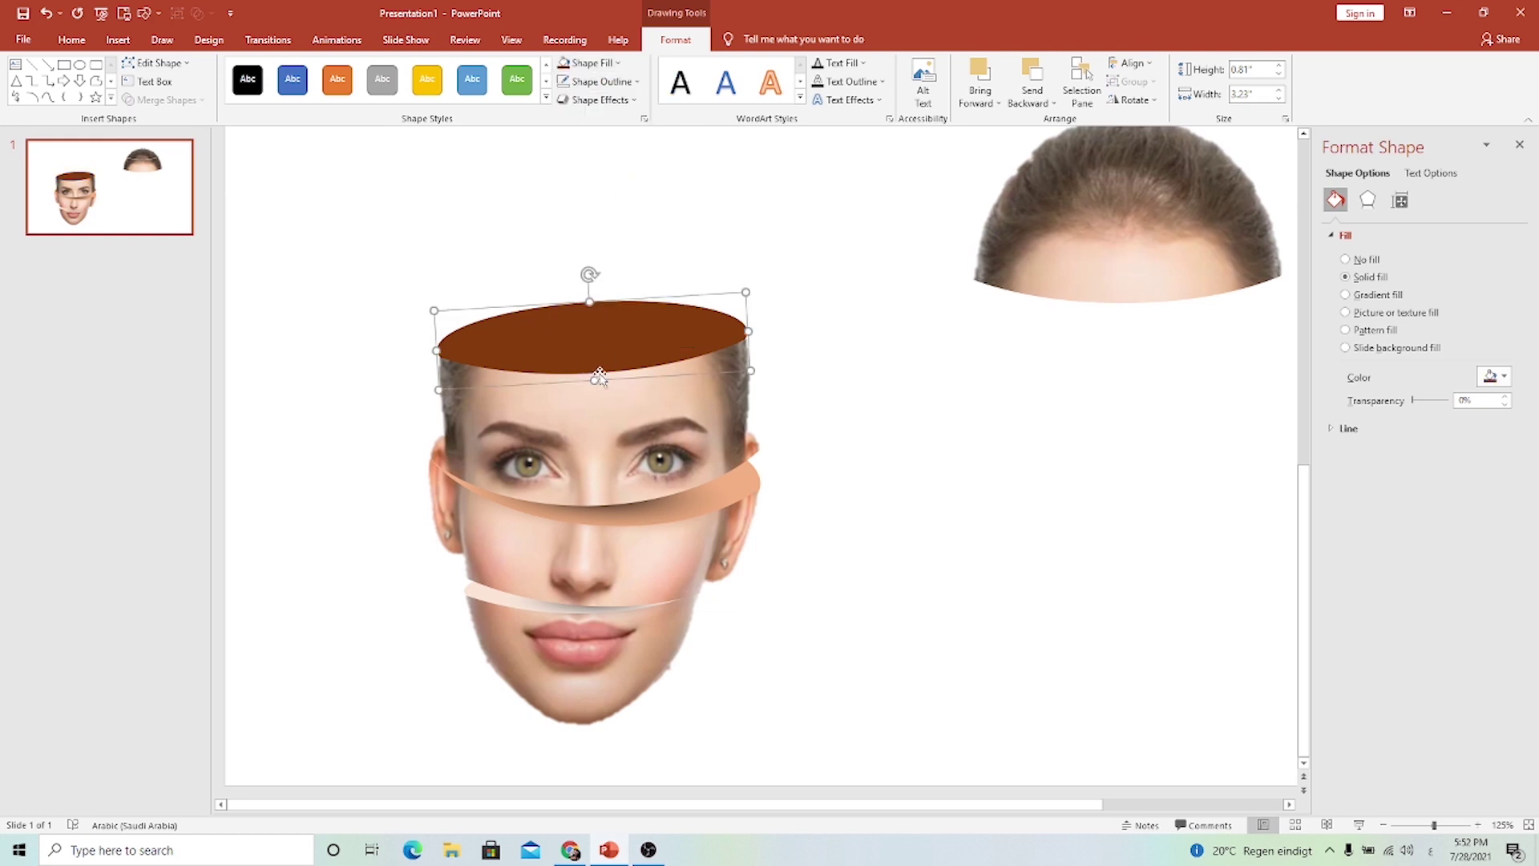
pyautogui.click(630, 516)
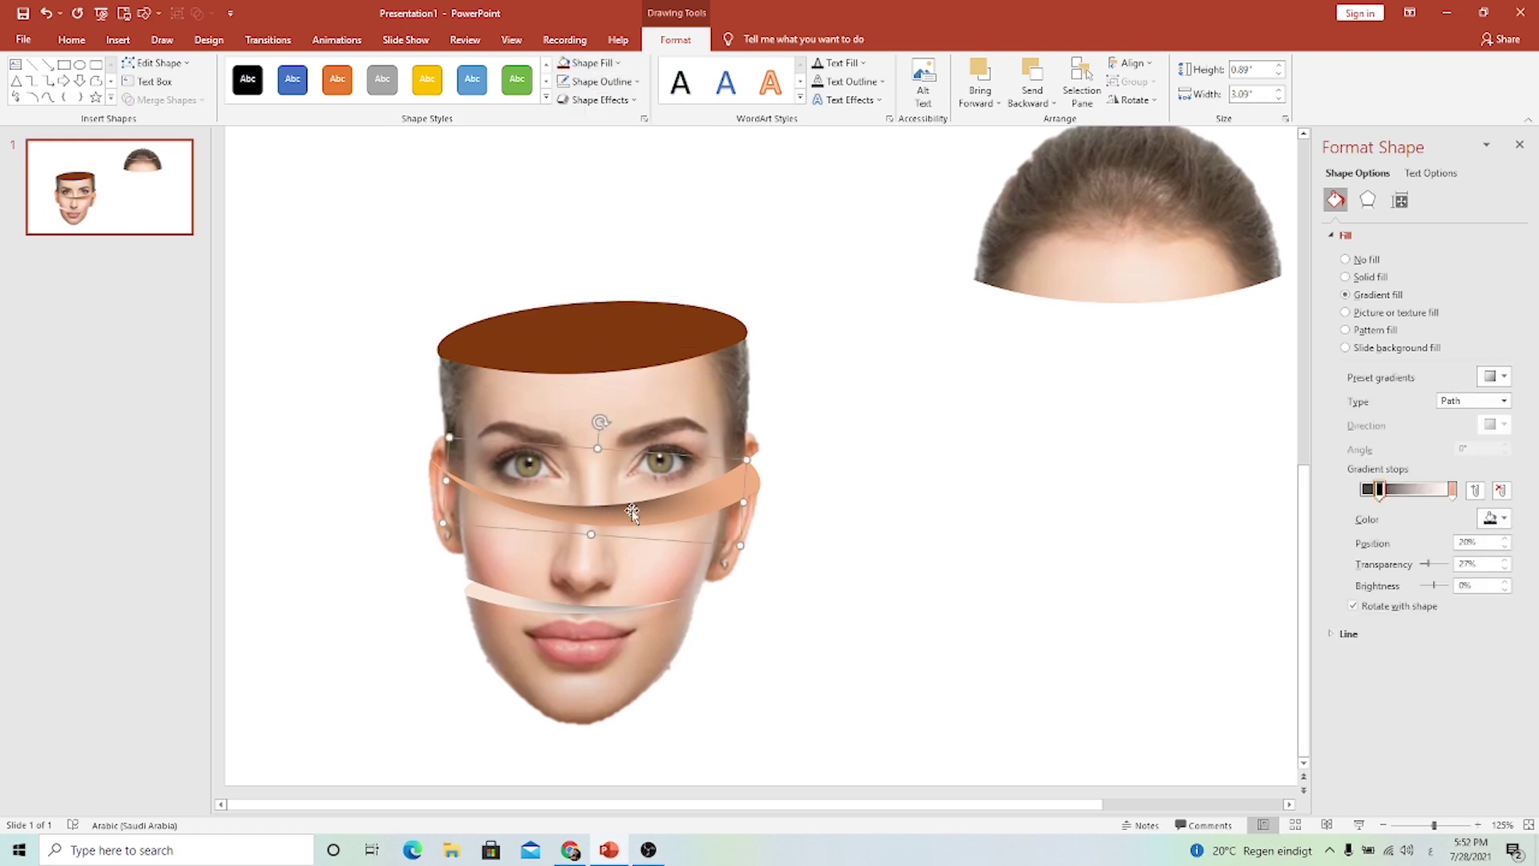
pyautogui.click(638, 357)
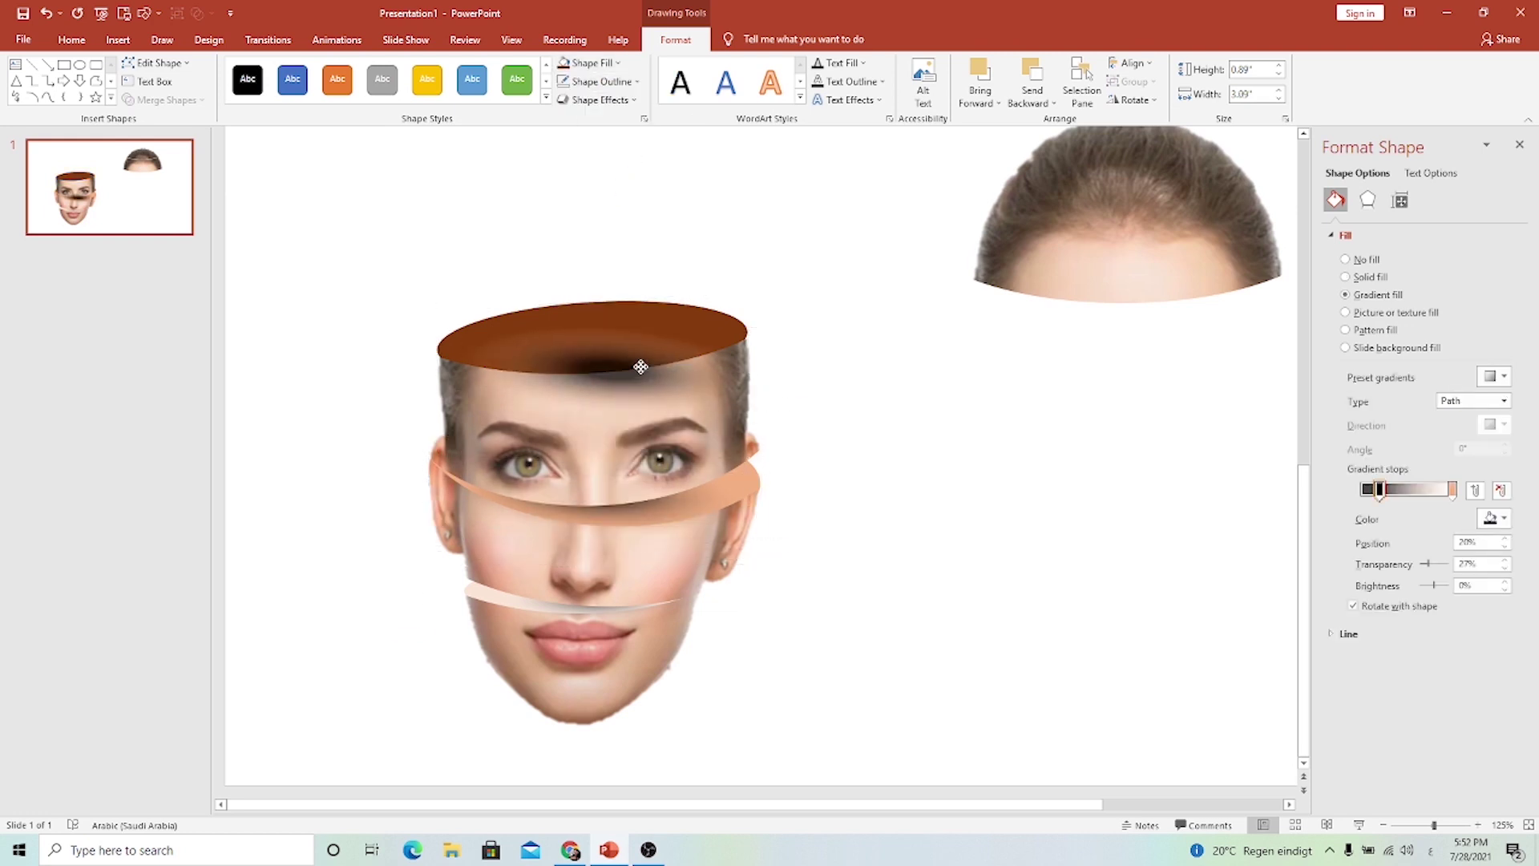
pyautogui.moveTo(611, 259); pyautogui.dragTo(602, 258)
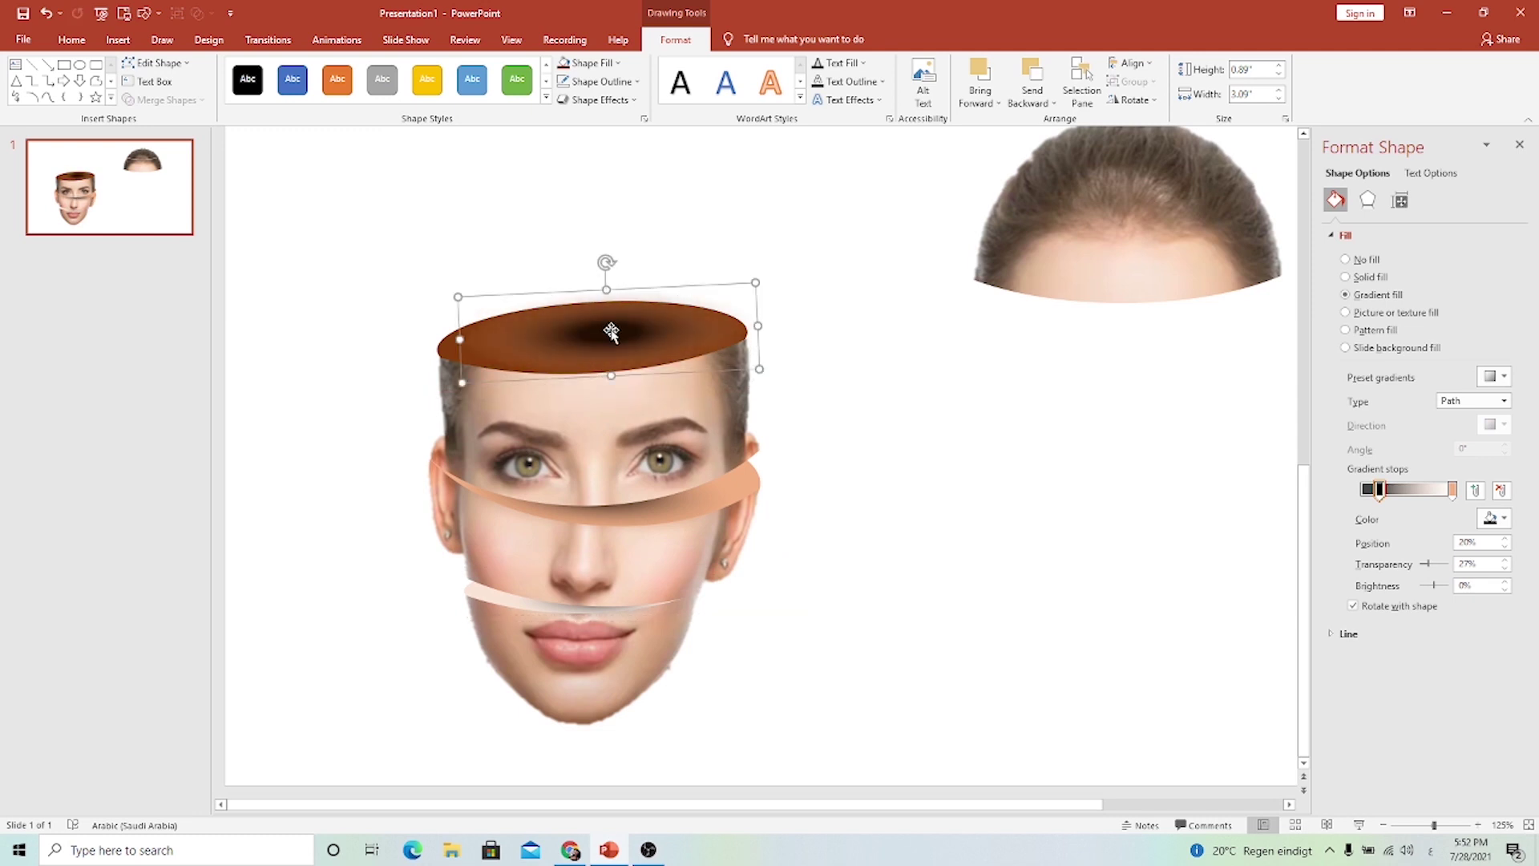
pyautogui.moveTo(608, 330); pyautogui.dragTo(553, 339)
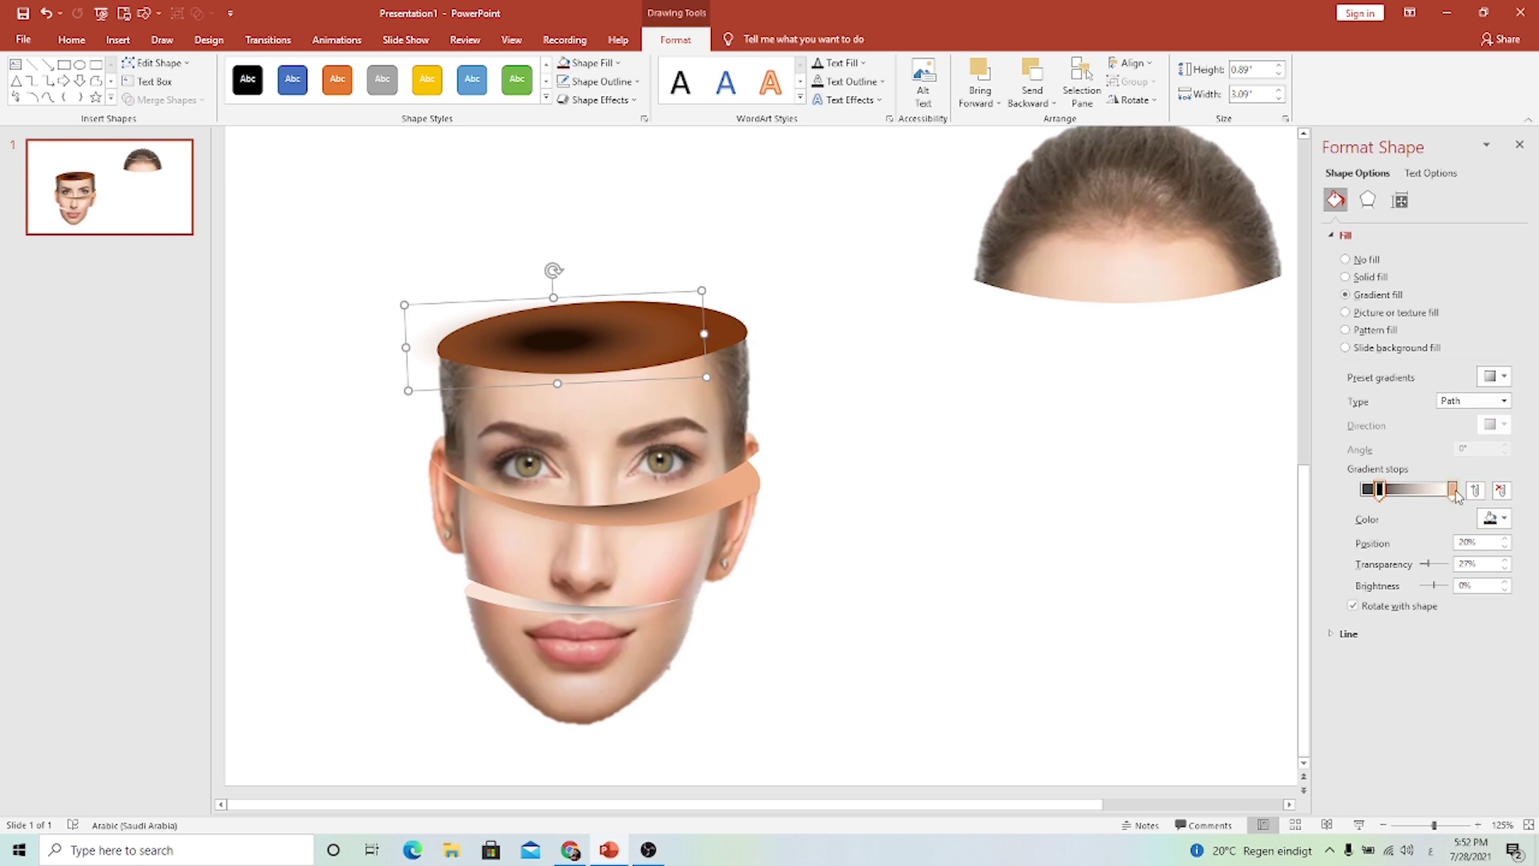
# Make the outer gradient stop a sampled brown at full transparency and shrink the ellipse to fit.
pyautogui.click(1453, 490)
pyautogui.click(1503, 518)
pyautogui.click(1443, 709)
pyautogui.click(733, 327)
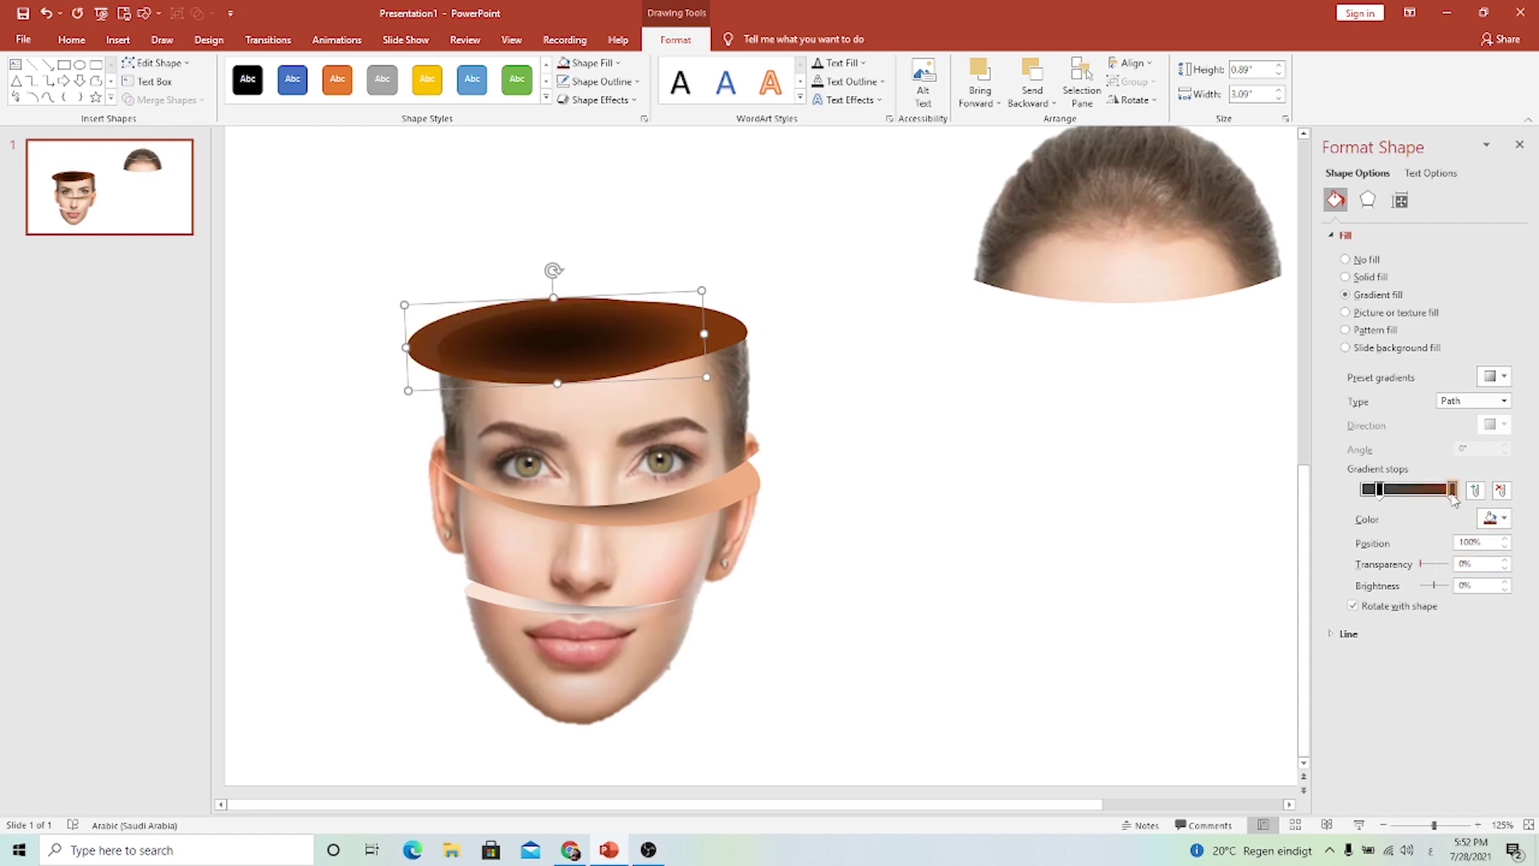
pyautogui.moveTo(1422, 568); pyautogui.dragTo(1438, 565)
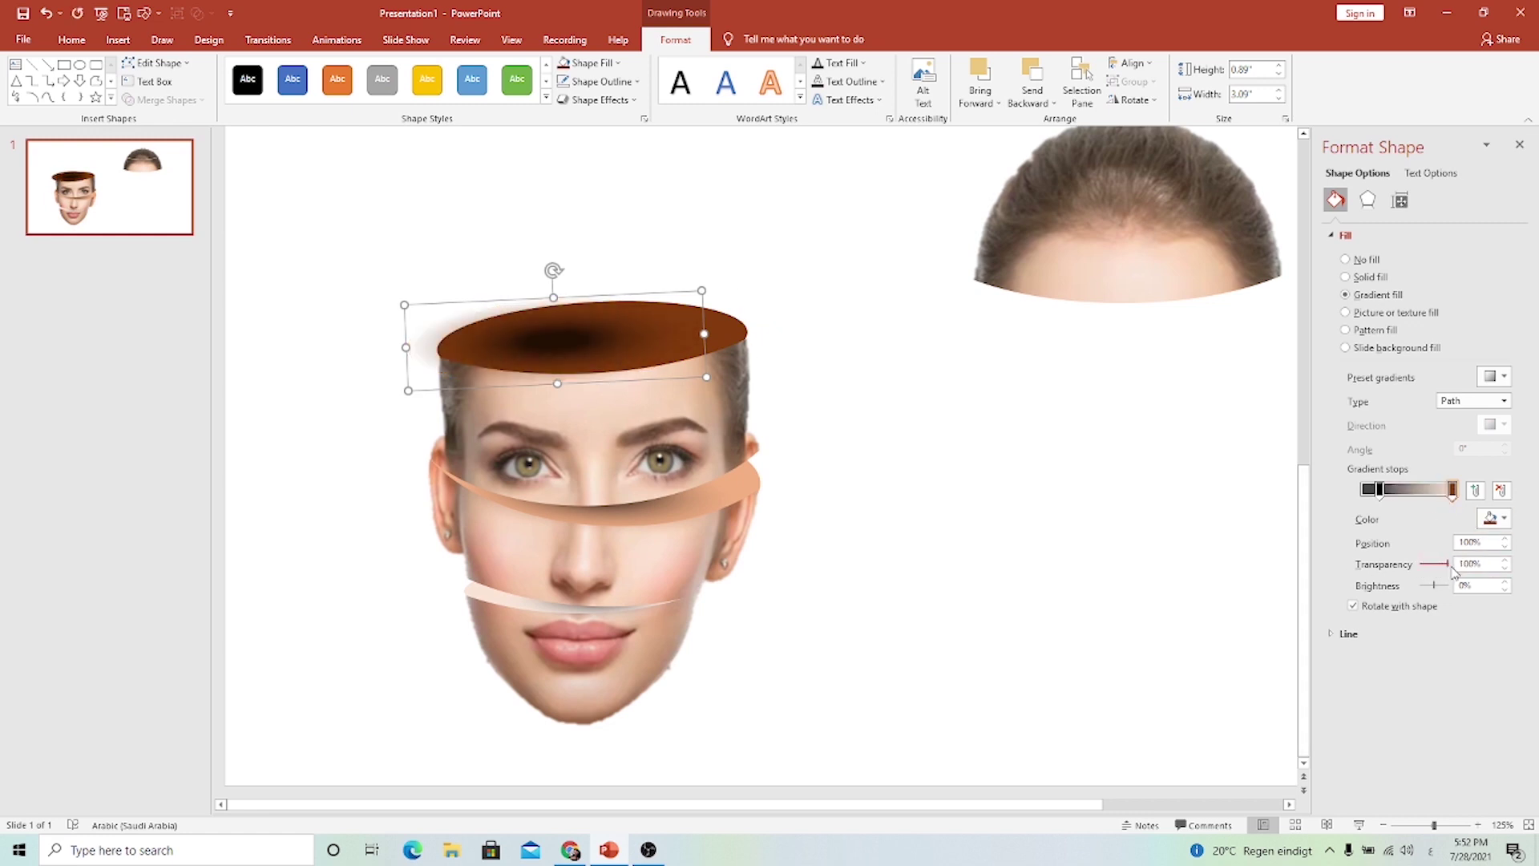
pyautogui.click(1380, 490)
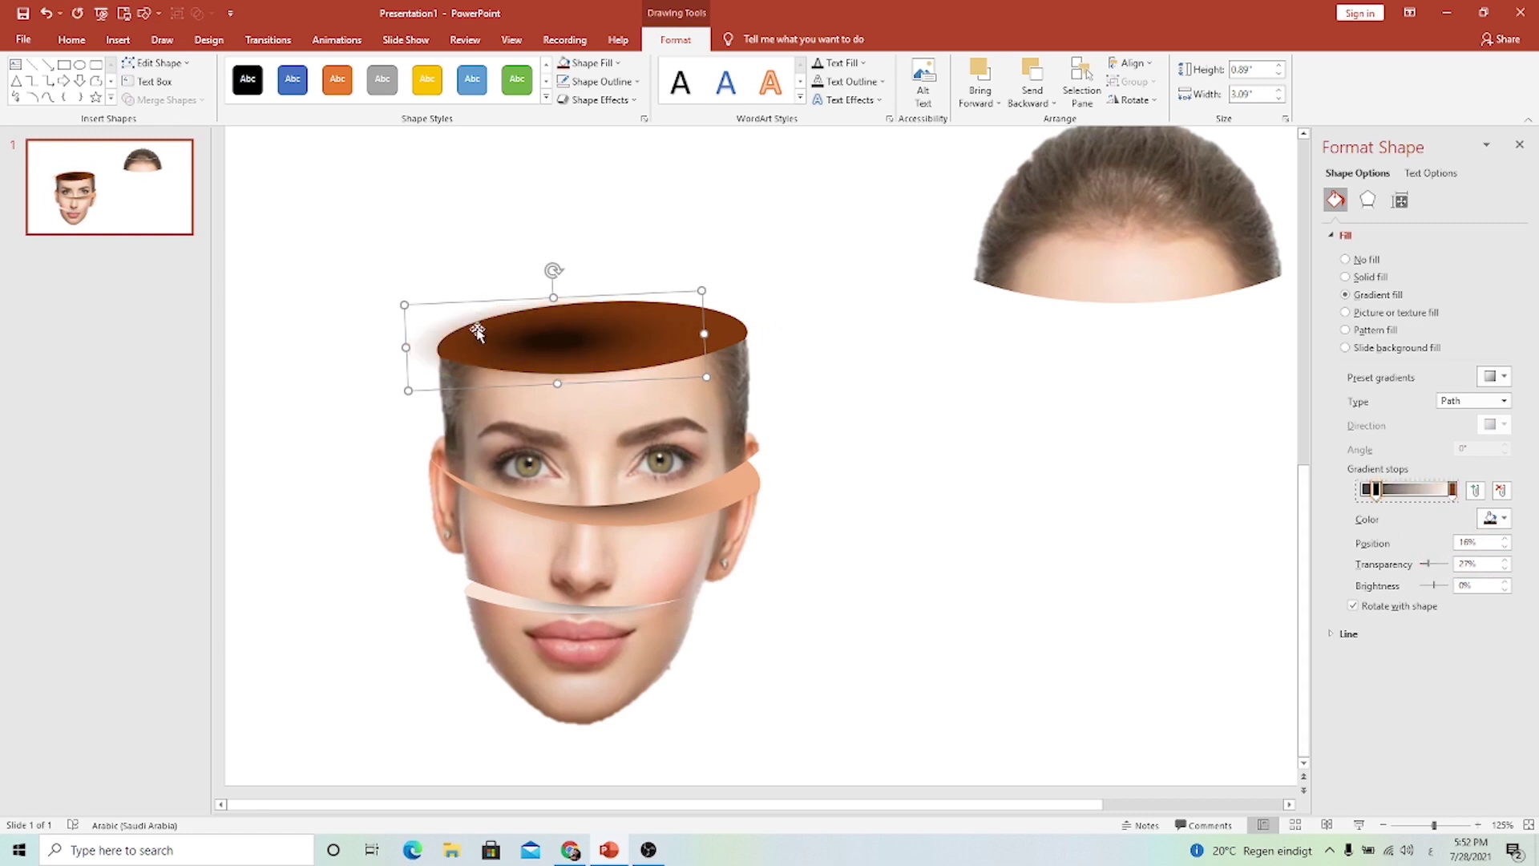
pyautogui.moveTo(399, 300); pyautogui.dragTo(433, 306)
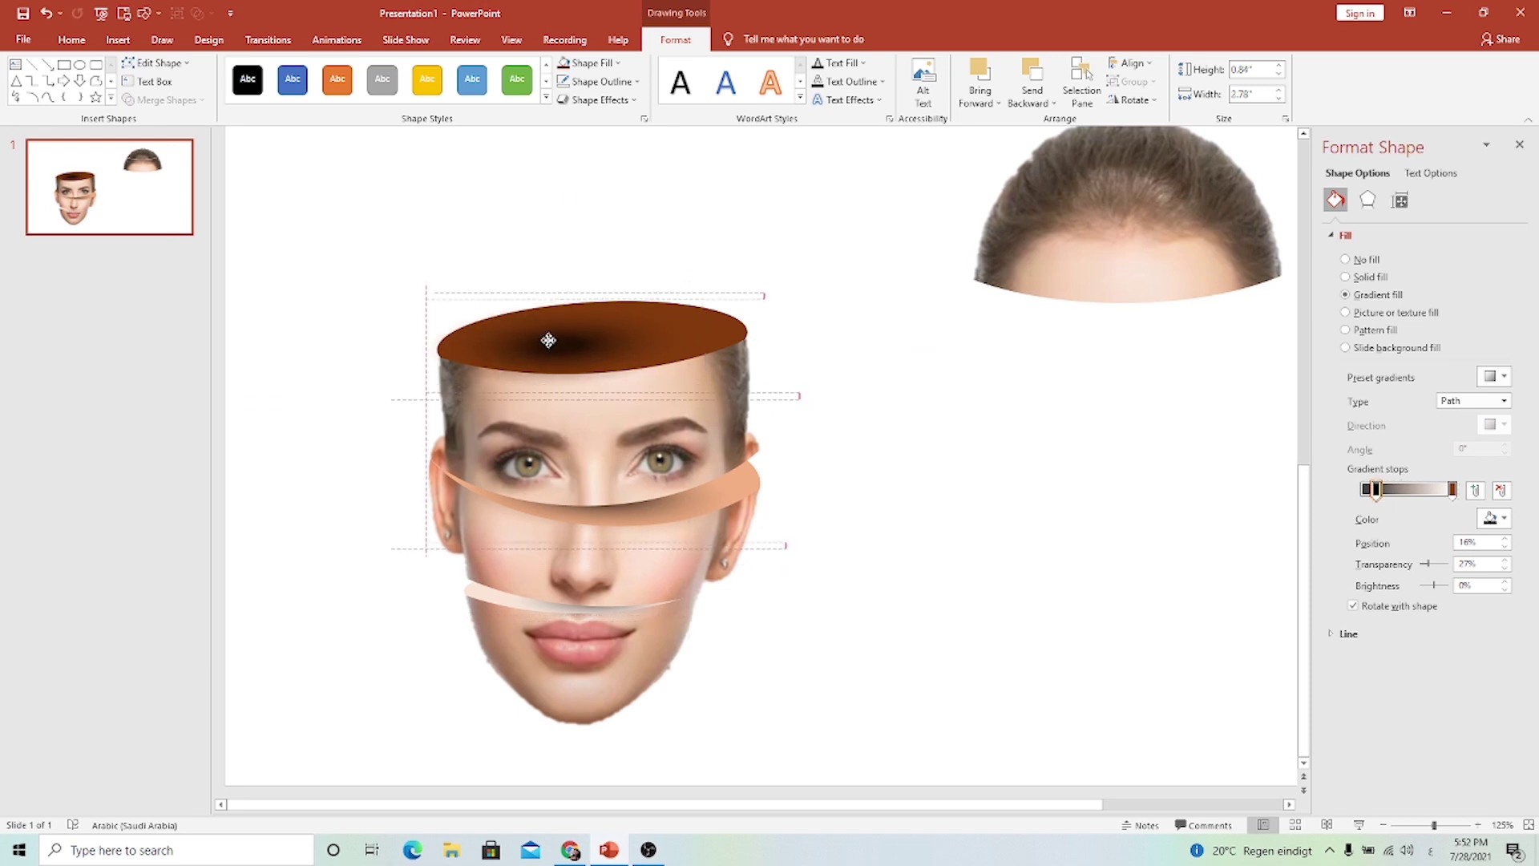
pyautogui.click(1122, 266)
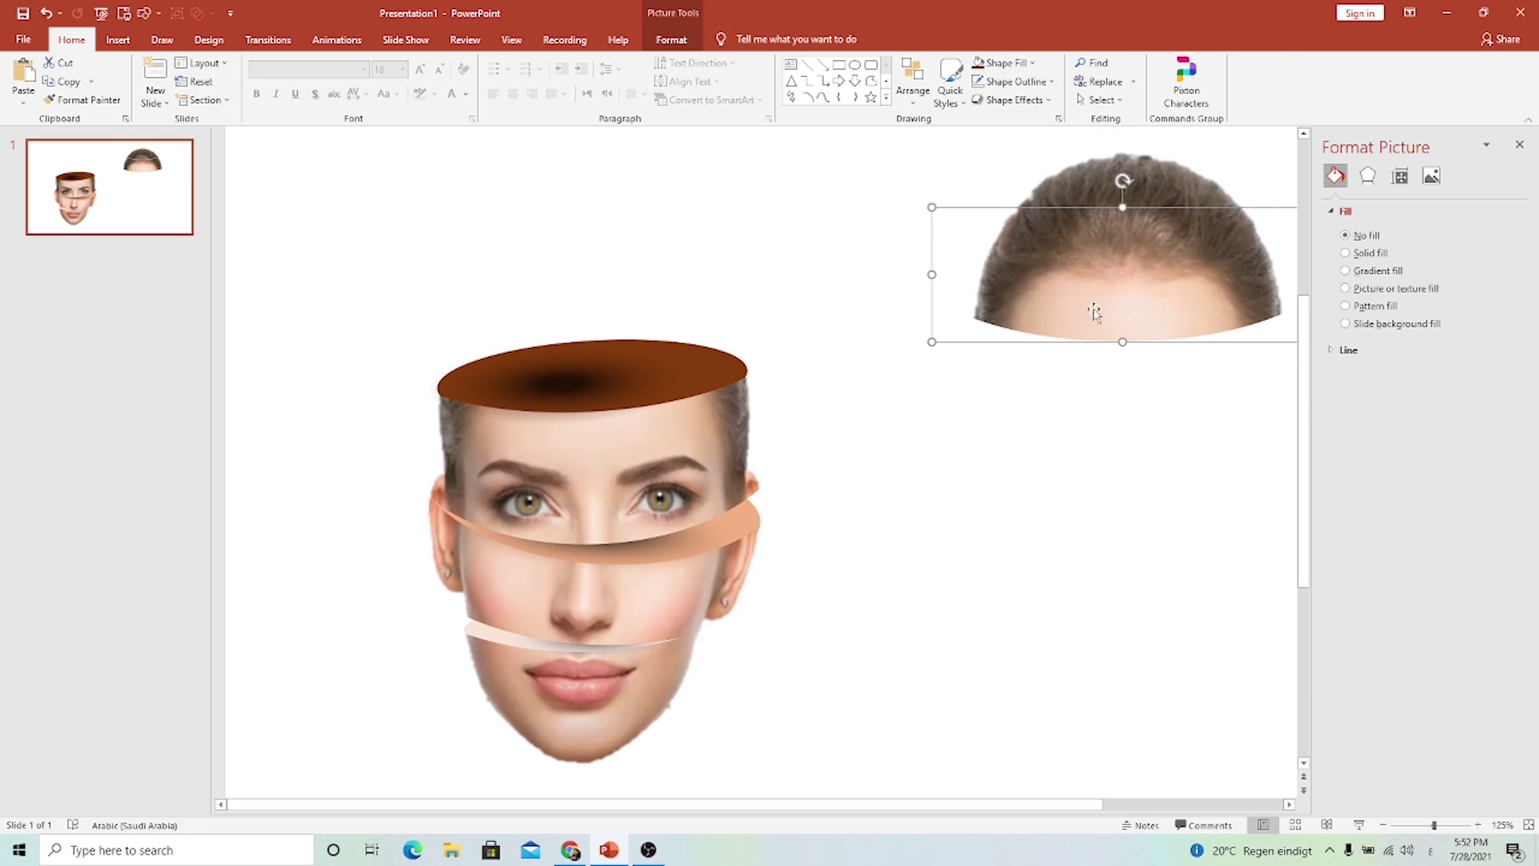
# Move the forehead-and-hair slice onto the head, bring it to the front, and lower it into place.
pyautogui.moveTo(1097, 309)
pyautogui.mouseDown()
pyautogui.moveTo(611, 314)
pyautogui.moveTo(610, 294)
pyautogui.moveTo(611, 351)
pyautogui.mouseUp()
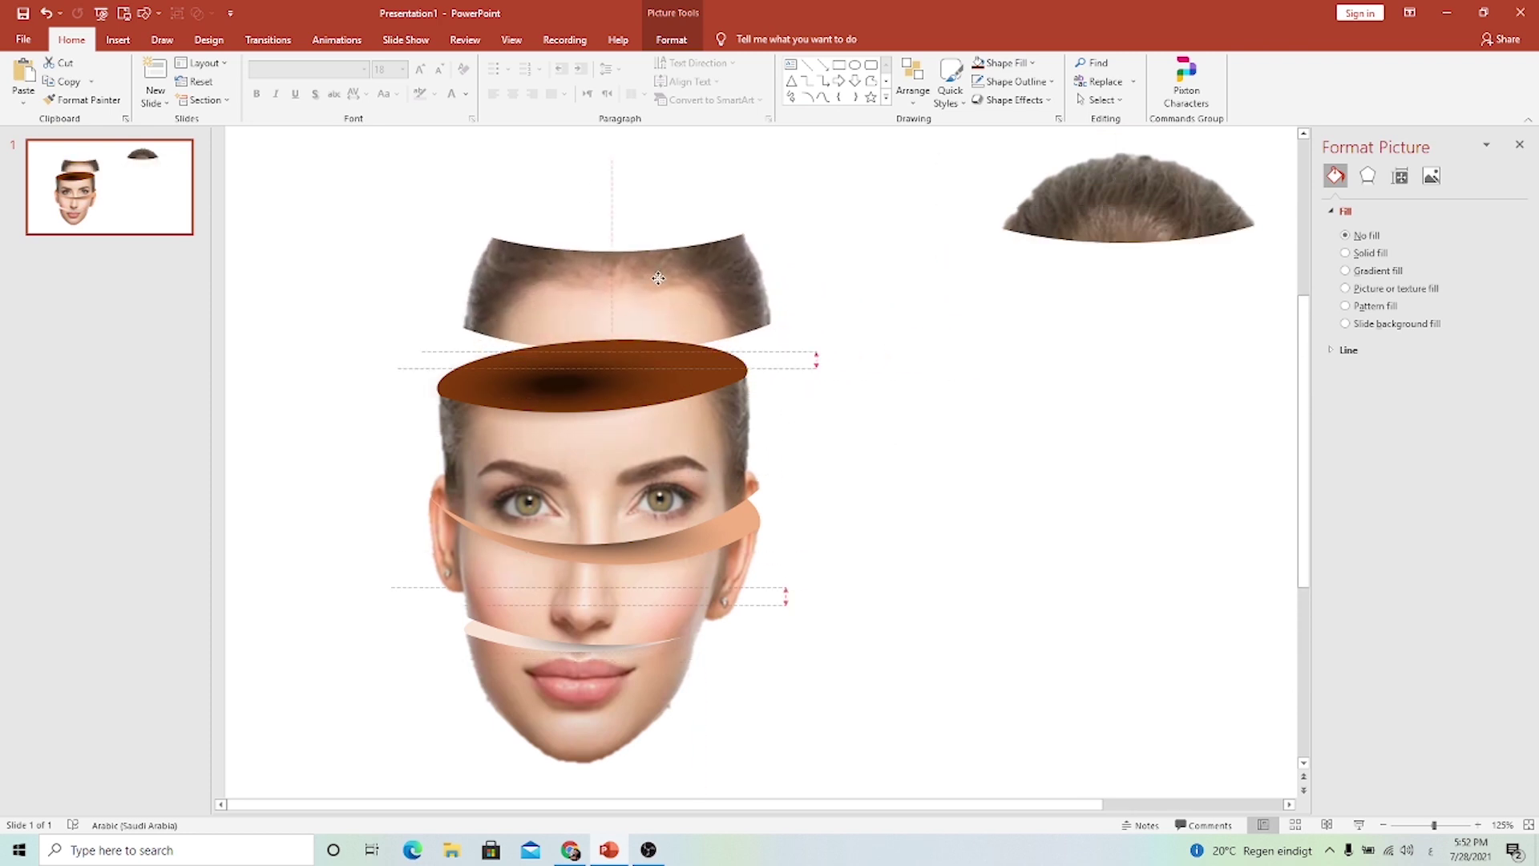
pyautogui.click(677, 41)
pyautogui.click(1146, 103)
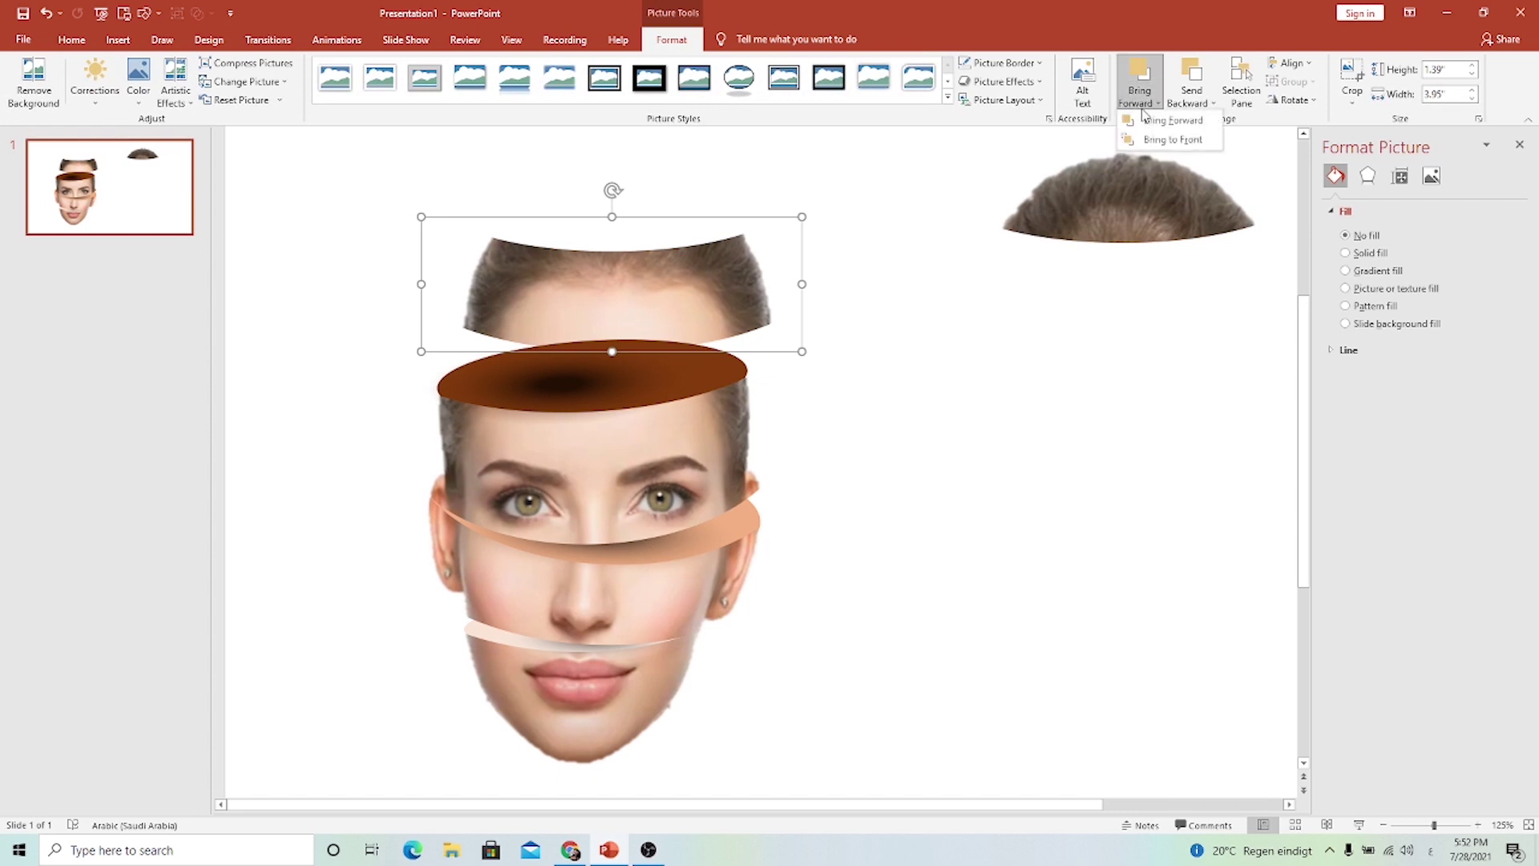
pyautogui.click(1154, 148)
pyautogui.moveTo(618, 285); pyautogui.dragTo(618, 335)
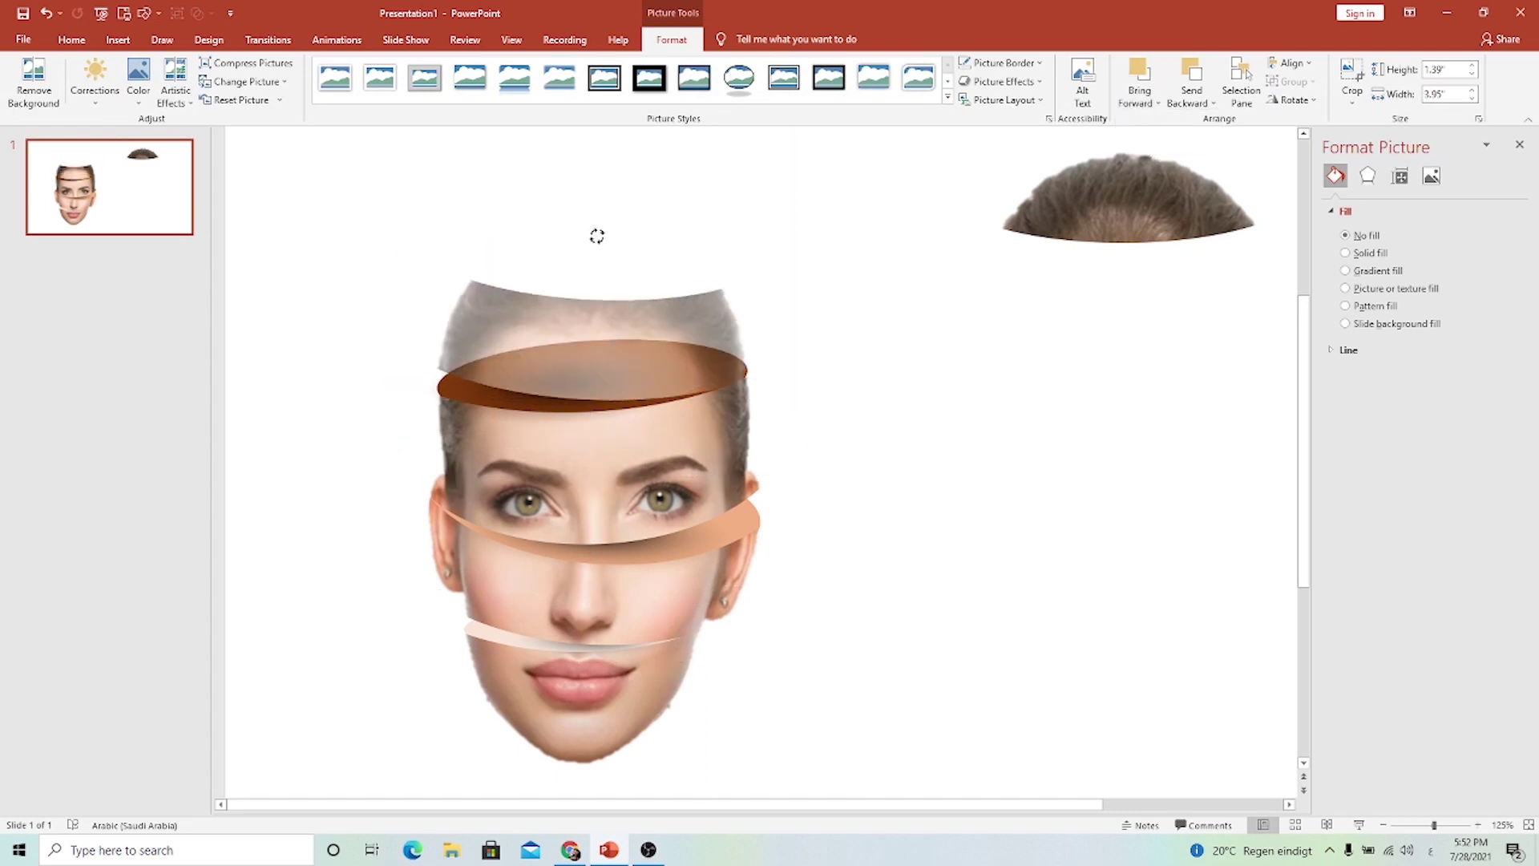
pyautogui.moveTo(593, 238); pyautogui.dragTo(674, 315)
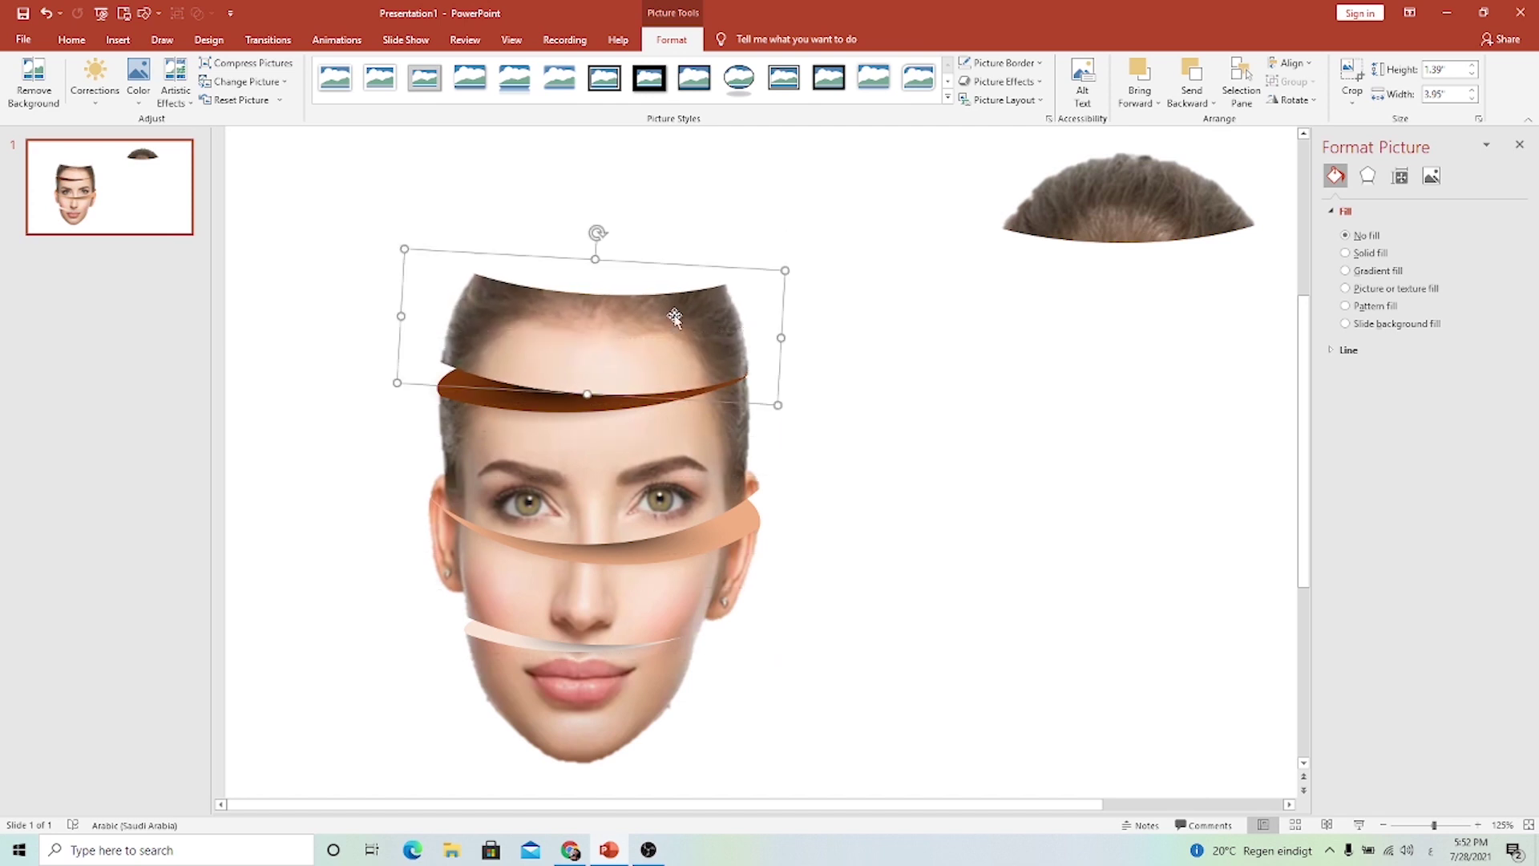
# Draw an oval and fit it, level and widened, over the top of the head.
pyautogui.click(117, 39)
pyautogui.click(258, 111)
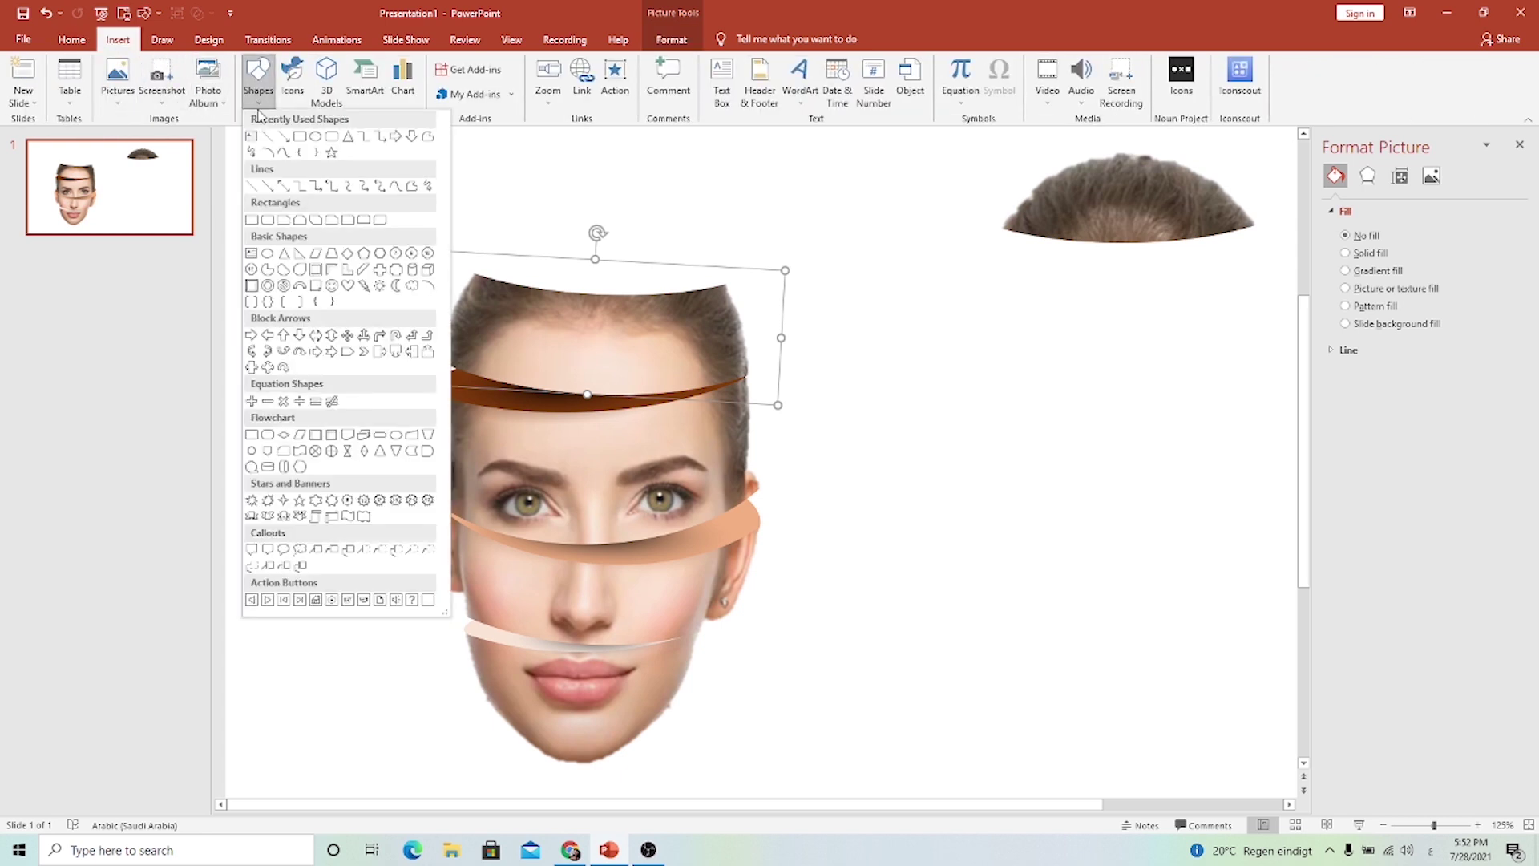
pyautogui.click(315, 136)
pyautogui.moveTo(474, 218); pyautogui.dragTo(717, 287)
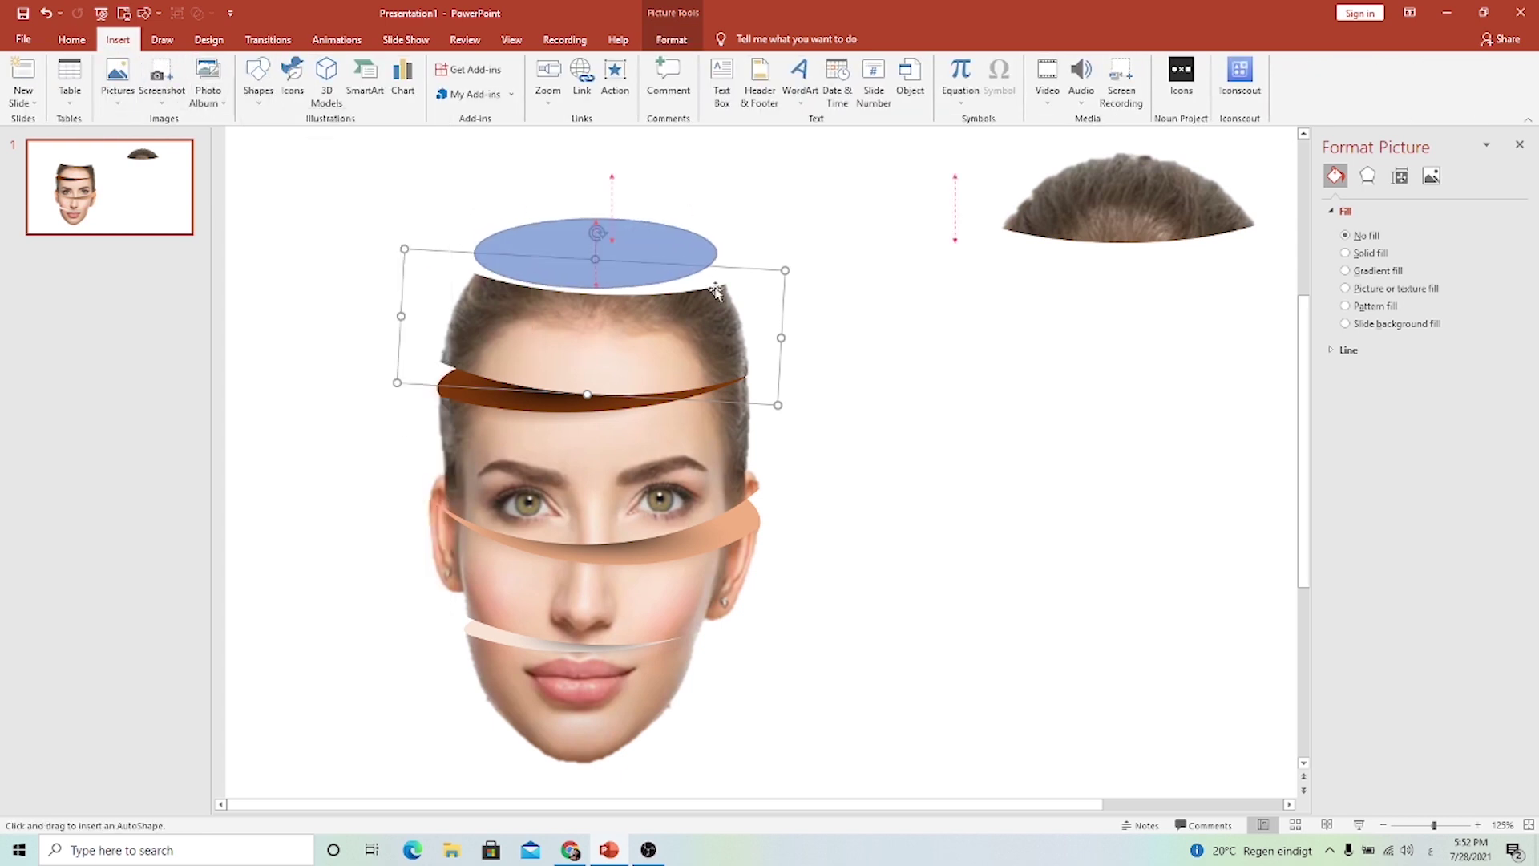
pyautogui.moveTo(596, 190); pyautogui.dragTo(597, 186)
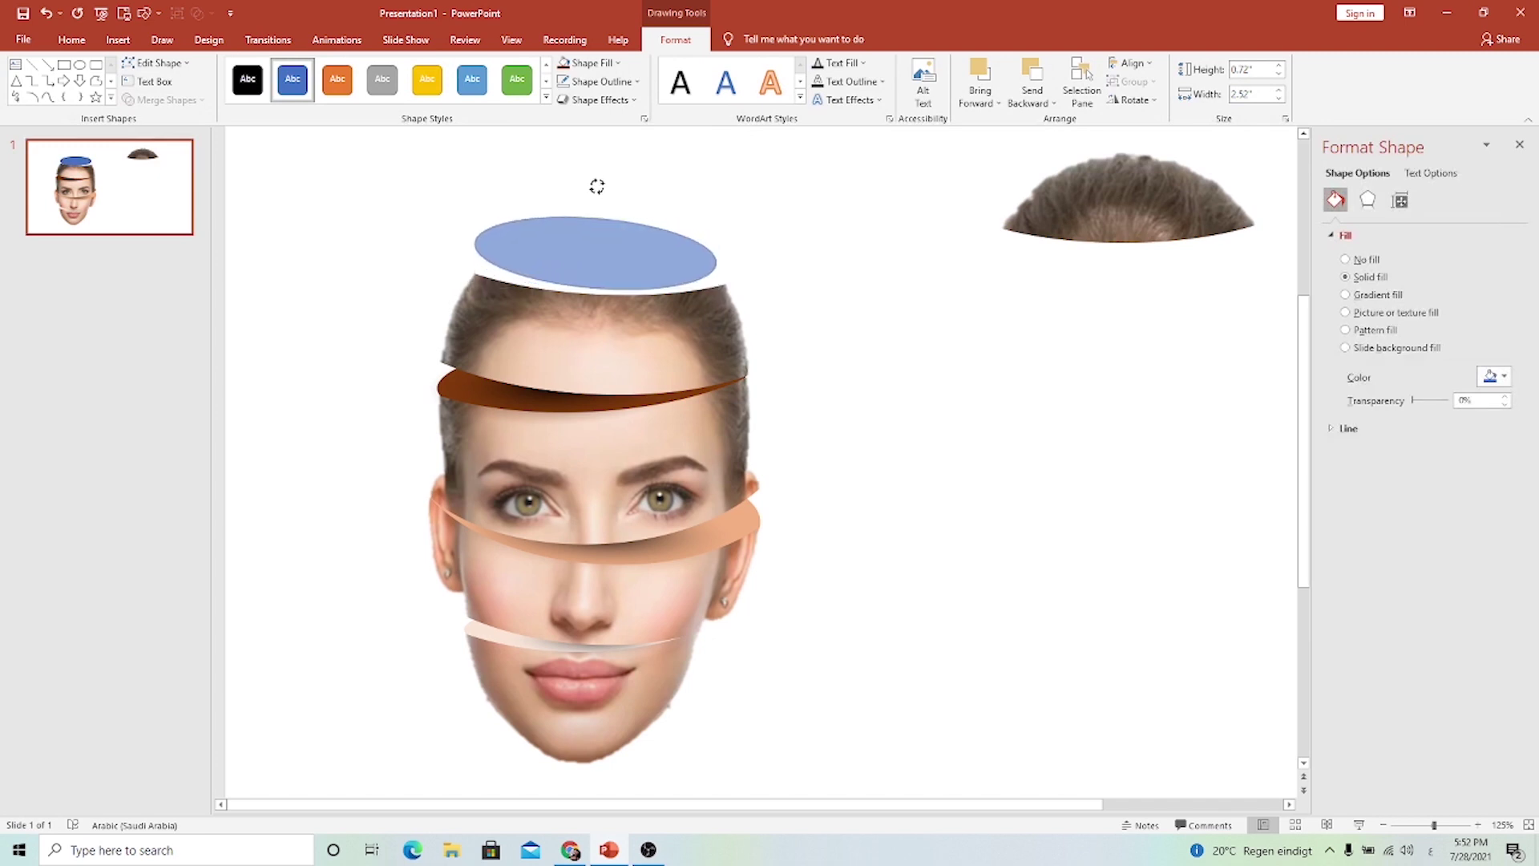
pyautogui.moveTo(595, 186); pyautogui.dragTo(597, 186)
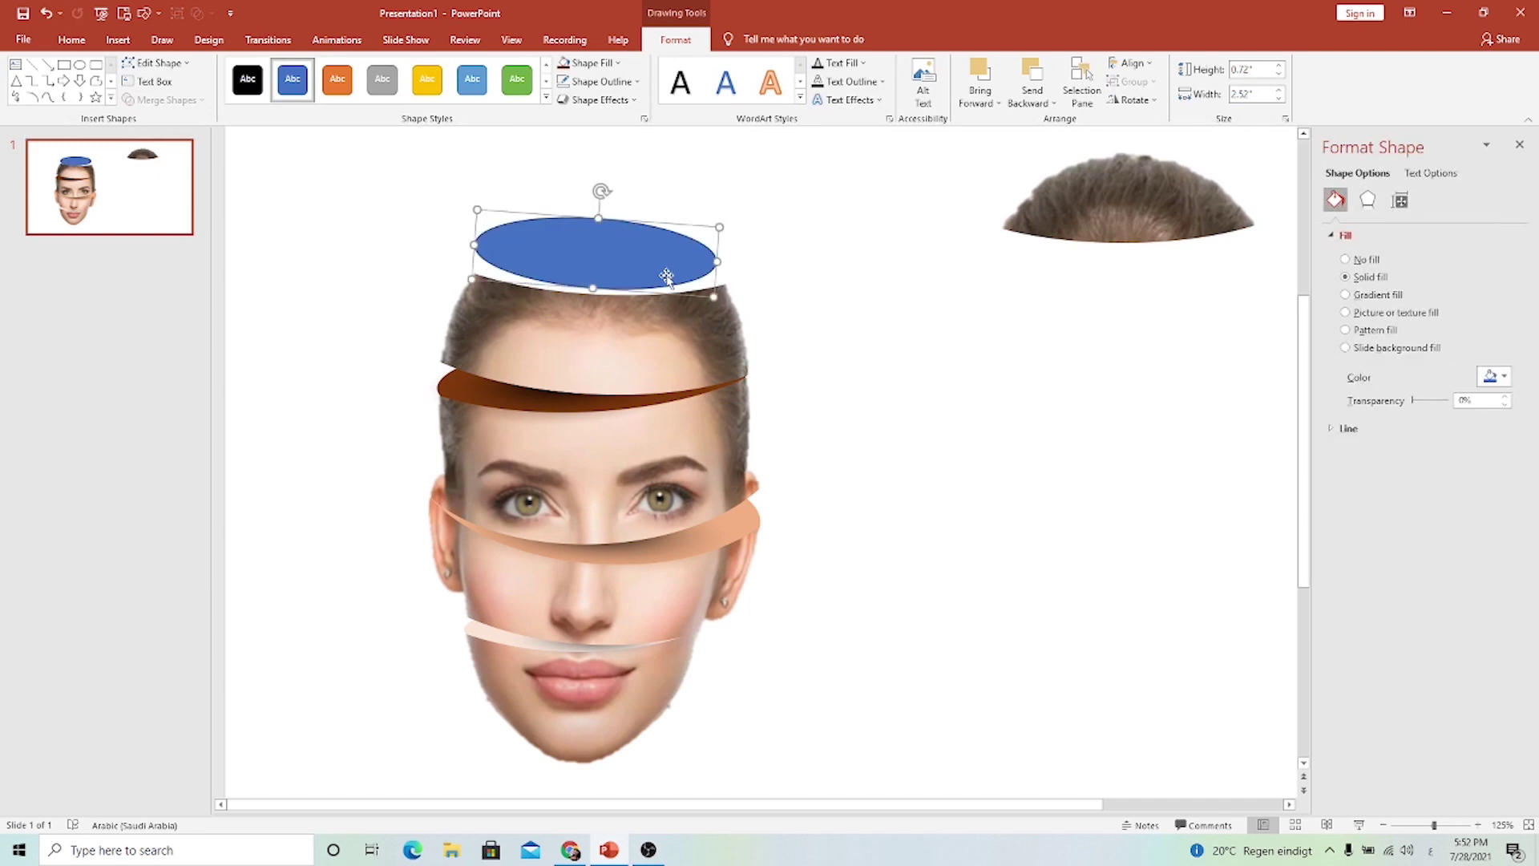
pyautogui.moveTo(668, 279); pyautogui.dragTo(675, 287)
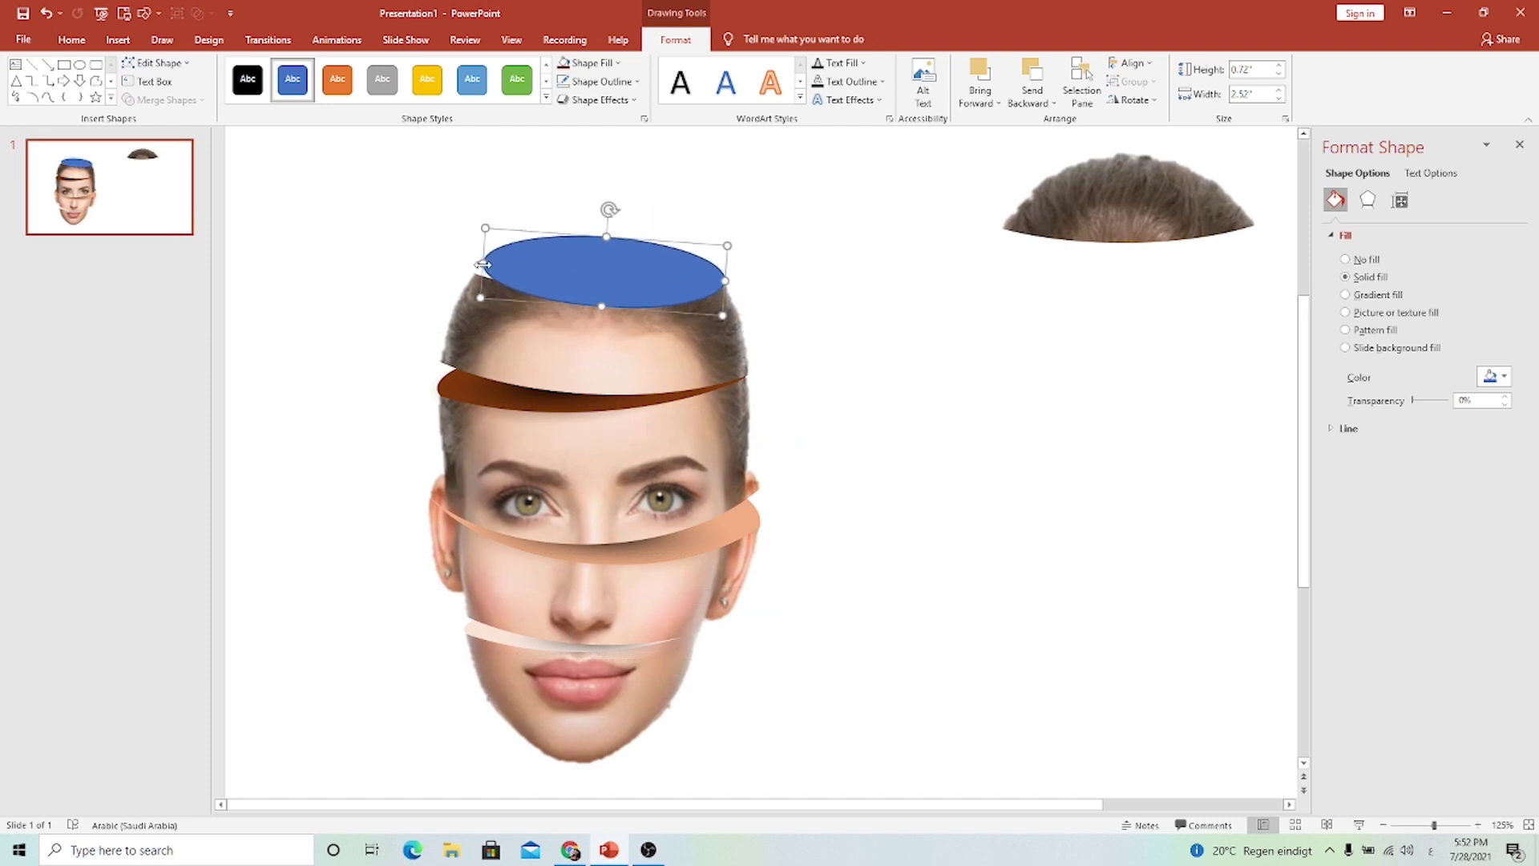
pyautogui.moveTo(481, 260); pyautogui.dragTo(475, 262)
pyautogui.moveTo(571, 274); pyautogui.dragTo(571, 283)
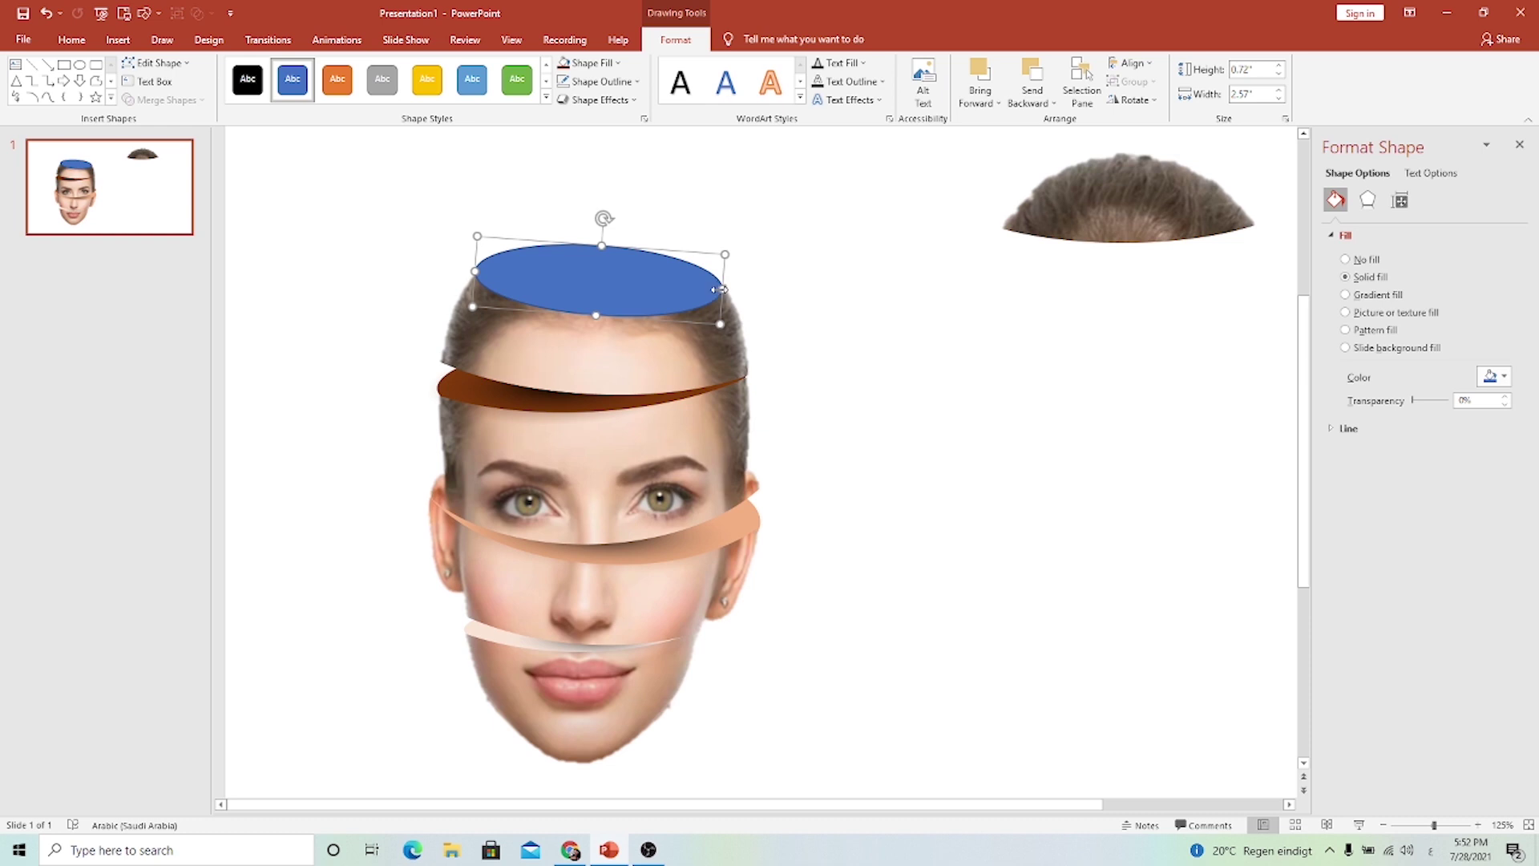
pyautogui.moveTo(720, 290); pyautogui.dragTo(699, 277)
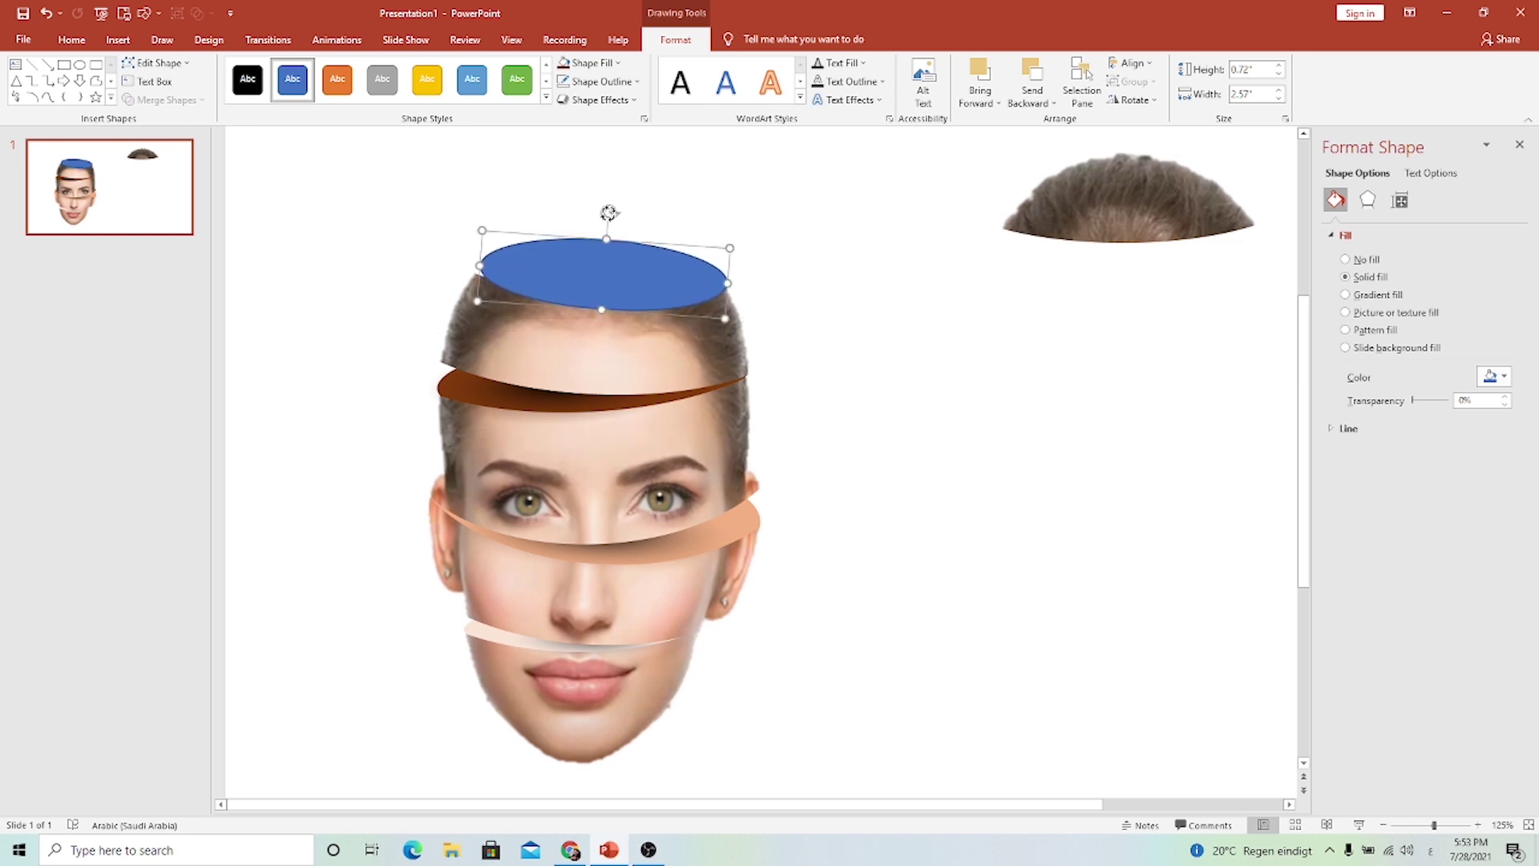
pyautogui.moveTo(609, 212); pyautogui.dragTo(607, 213)
pyautogui.moveTo(622, 272); pyautogui.dragTo(617, 276)
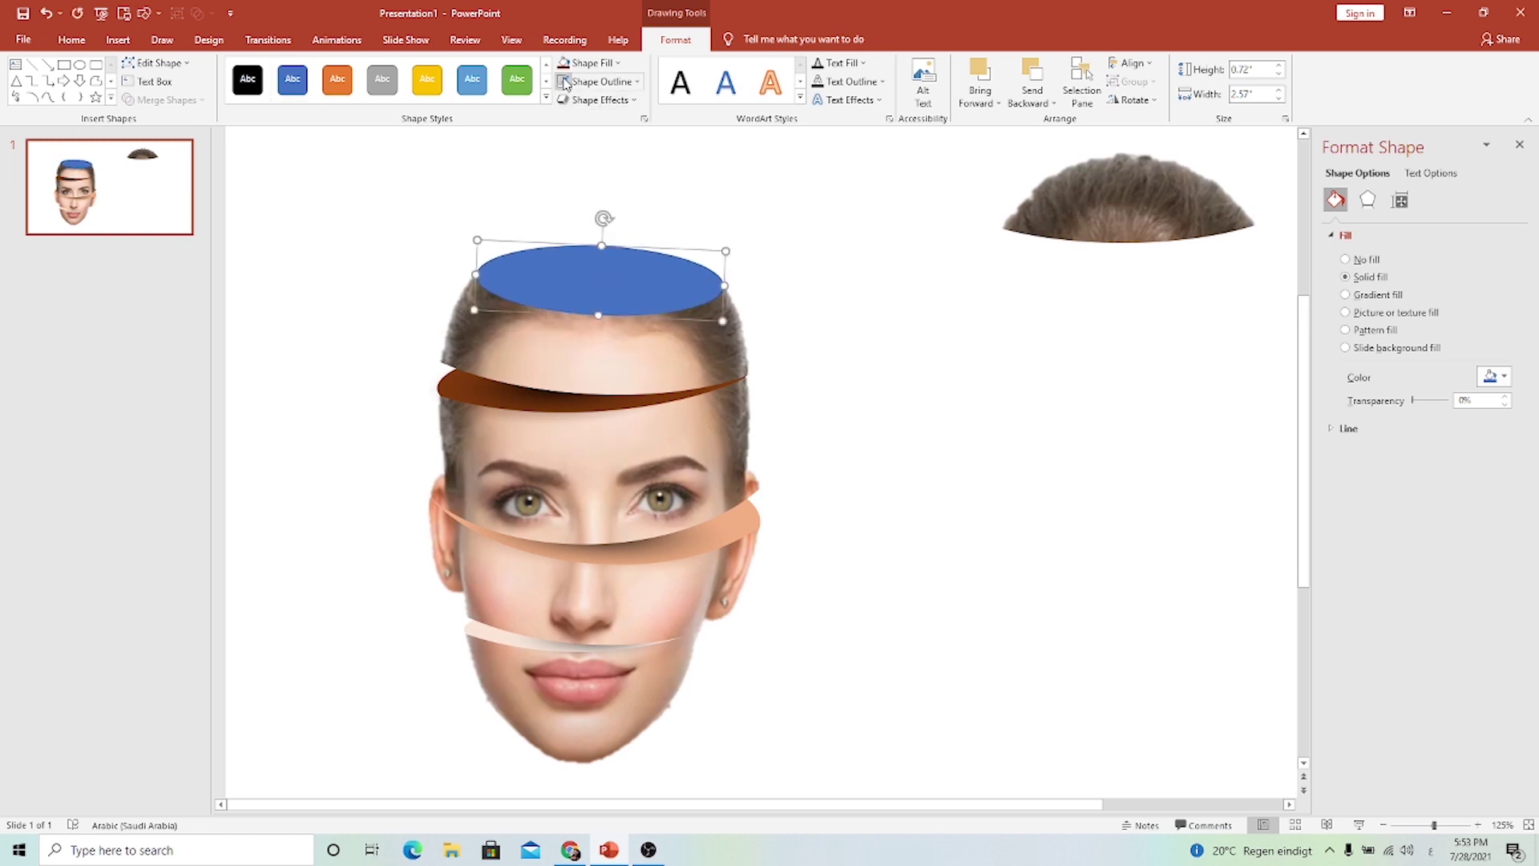
# Fill the new oval with a custom dark brown colour.
pyautogui.click(611, 67)
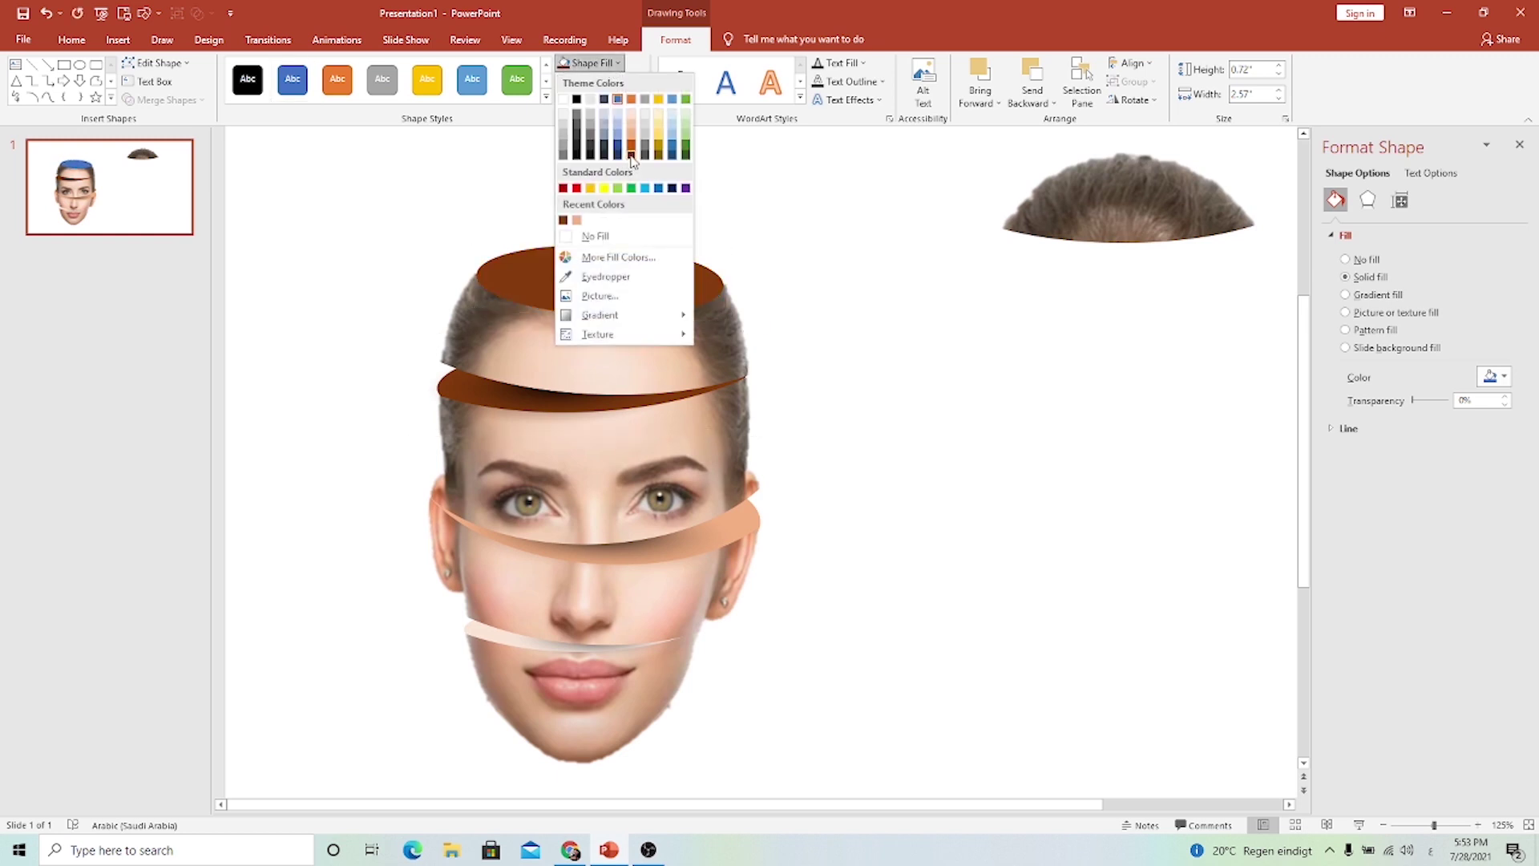
pyautogui.click(630, 157)
pyautogui.click(593, 62)
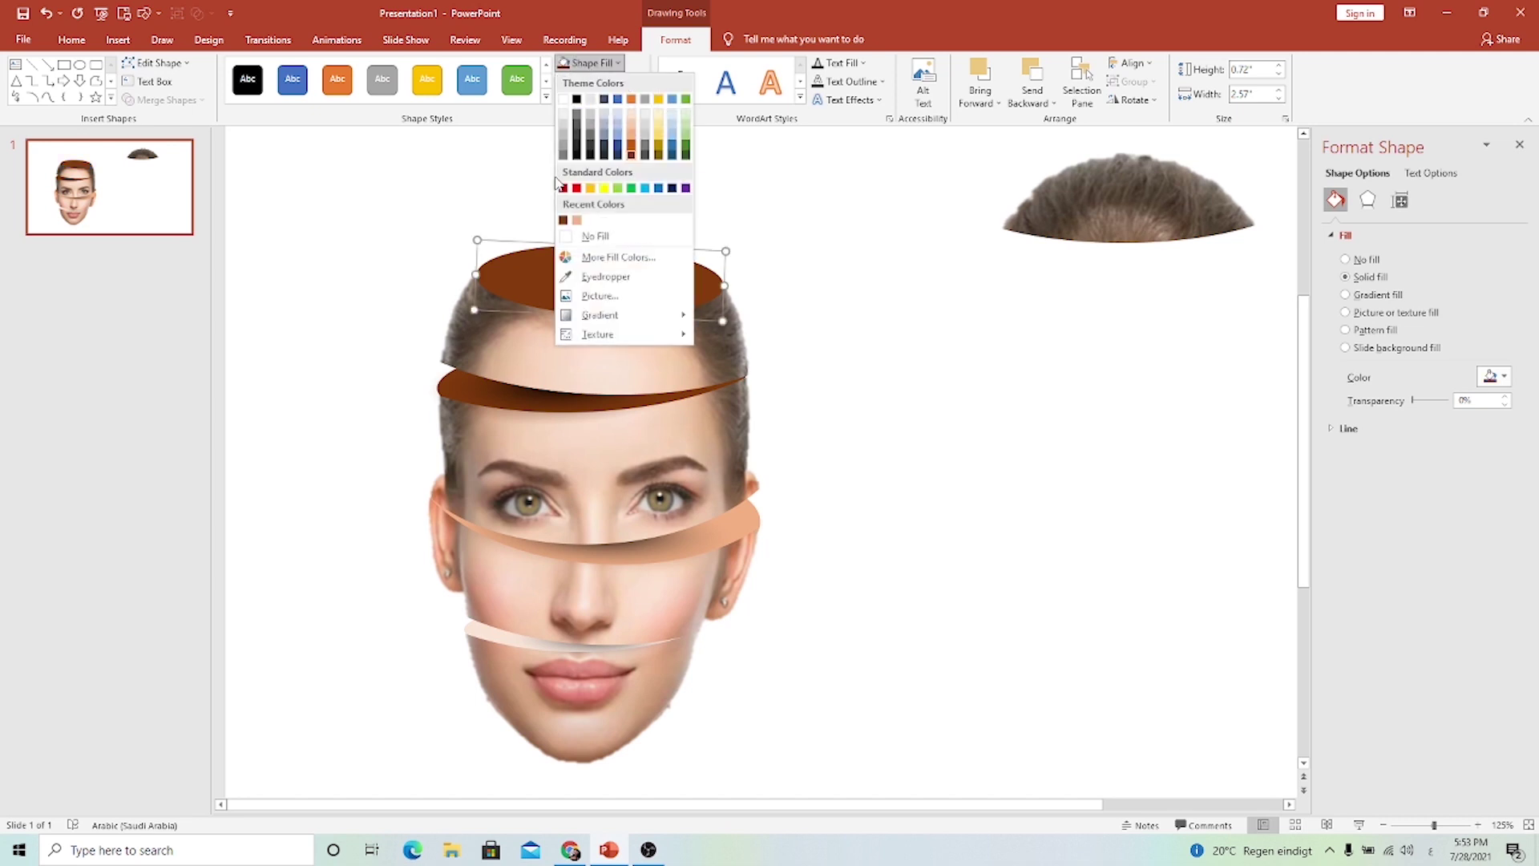
pyautogui.click(617, 257)
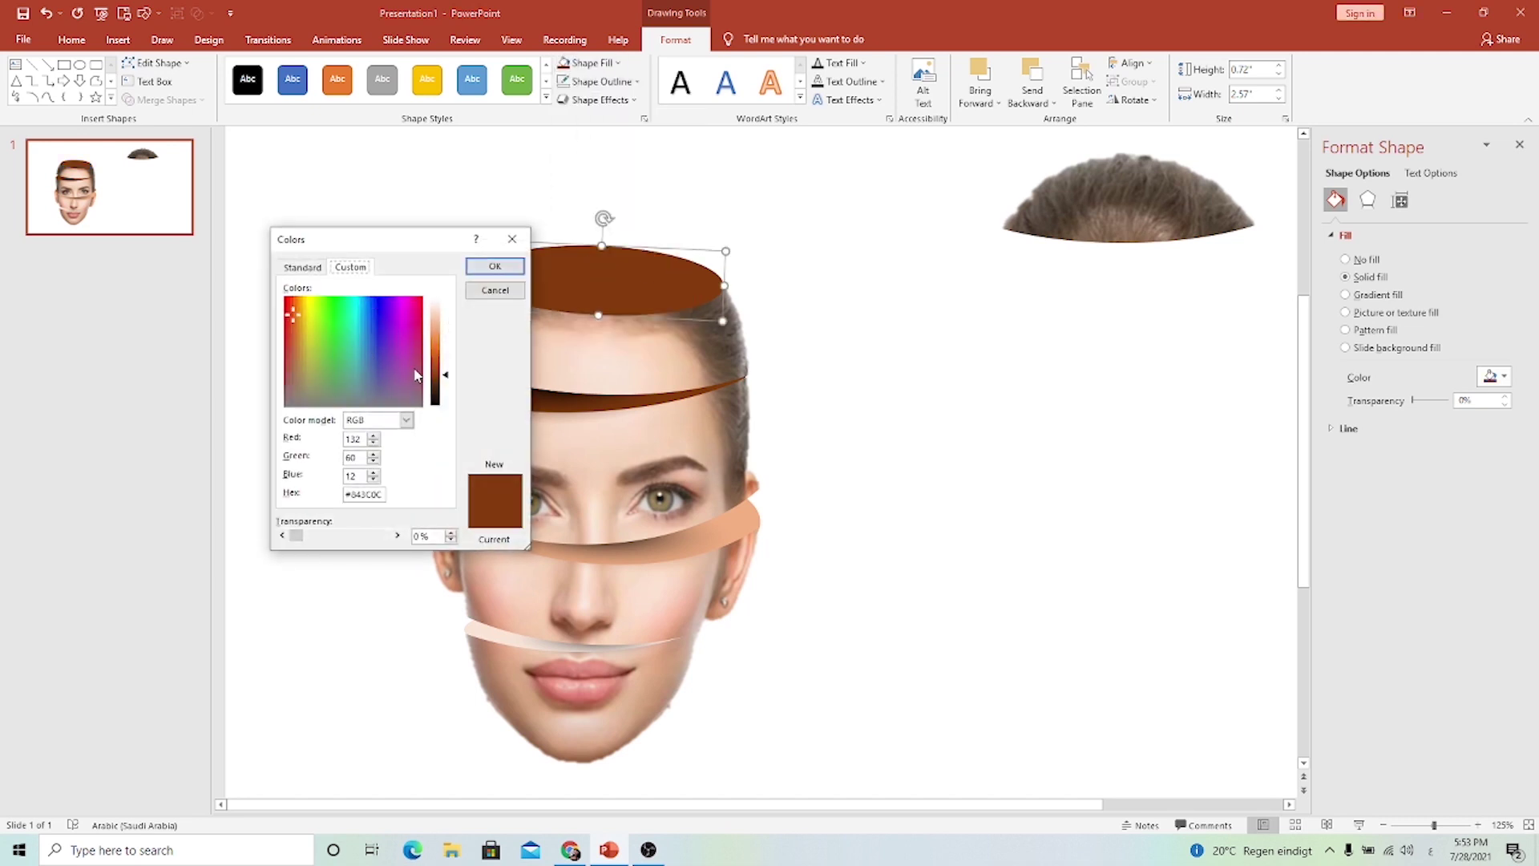
pyautogui.moveTo(446, 379); pyautogui.dragTo(445, 385)
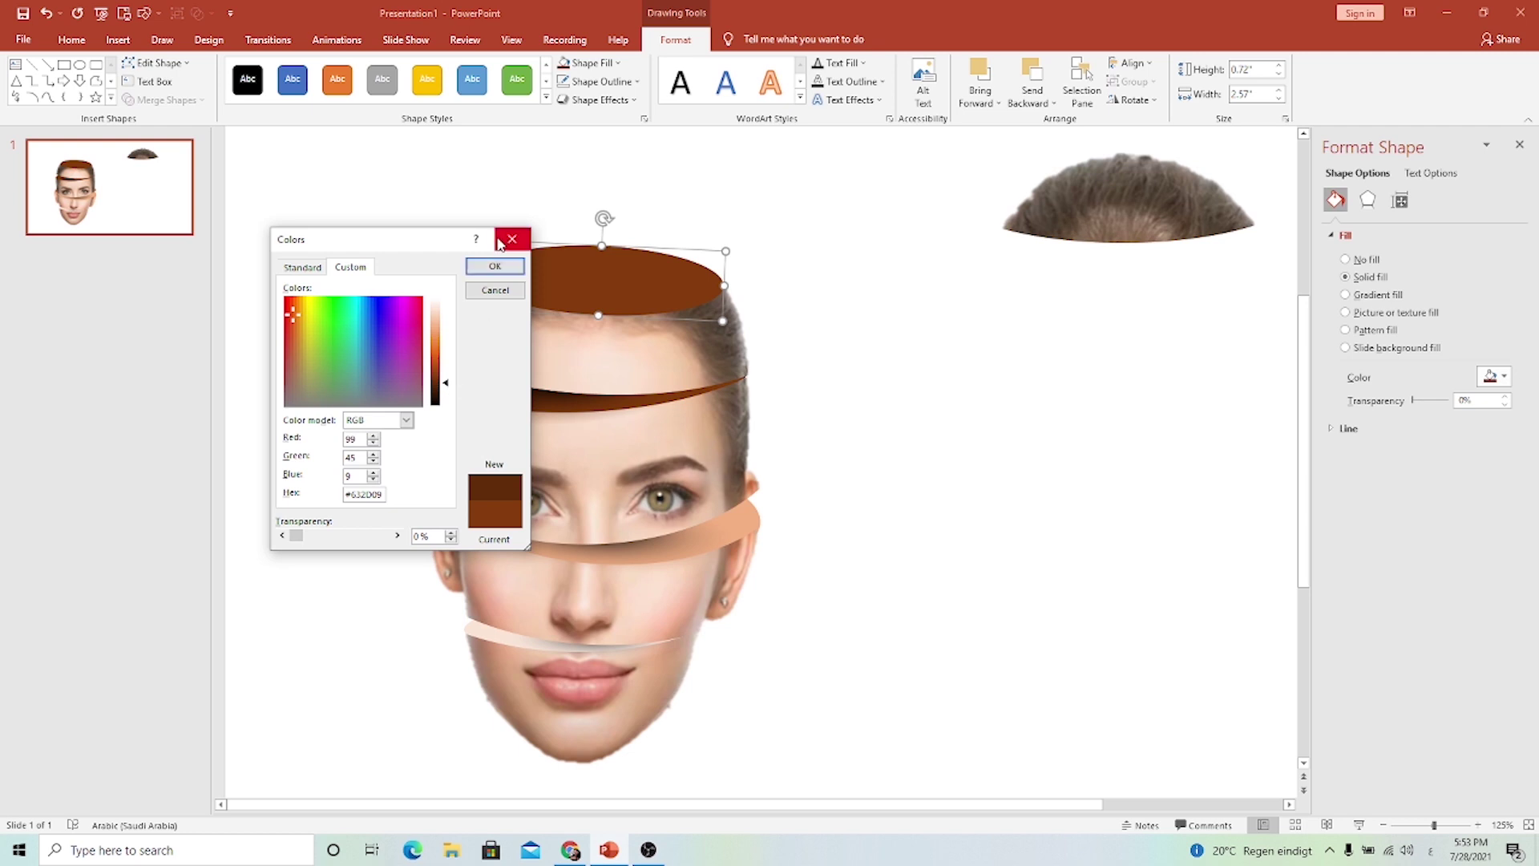
pyautogui.click(494, 266)
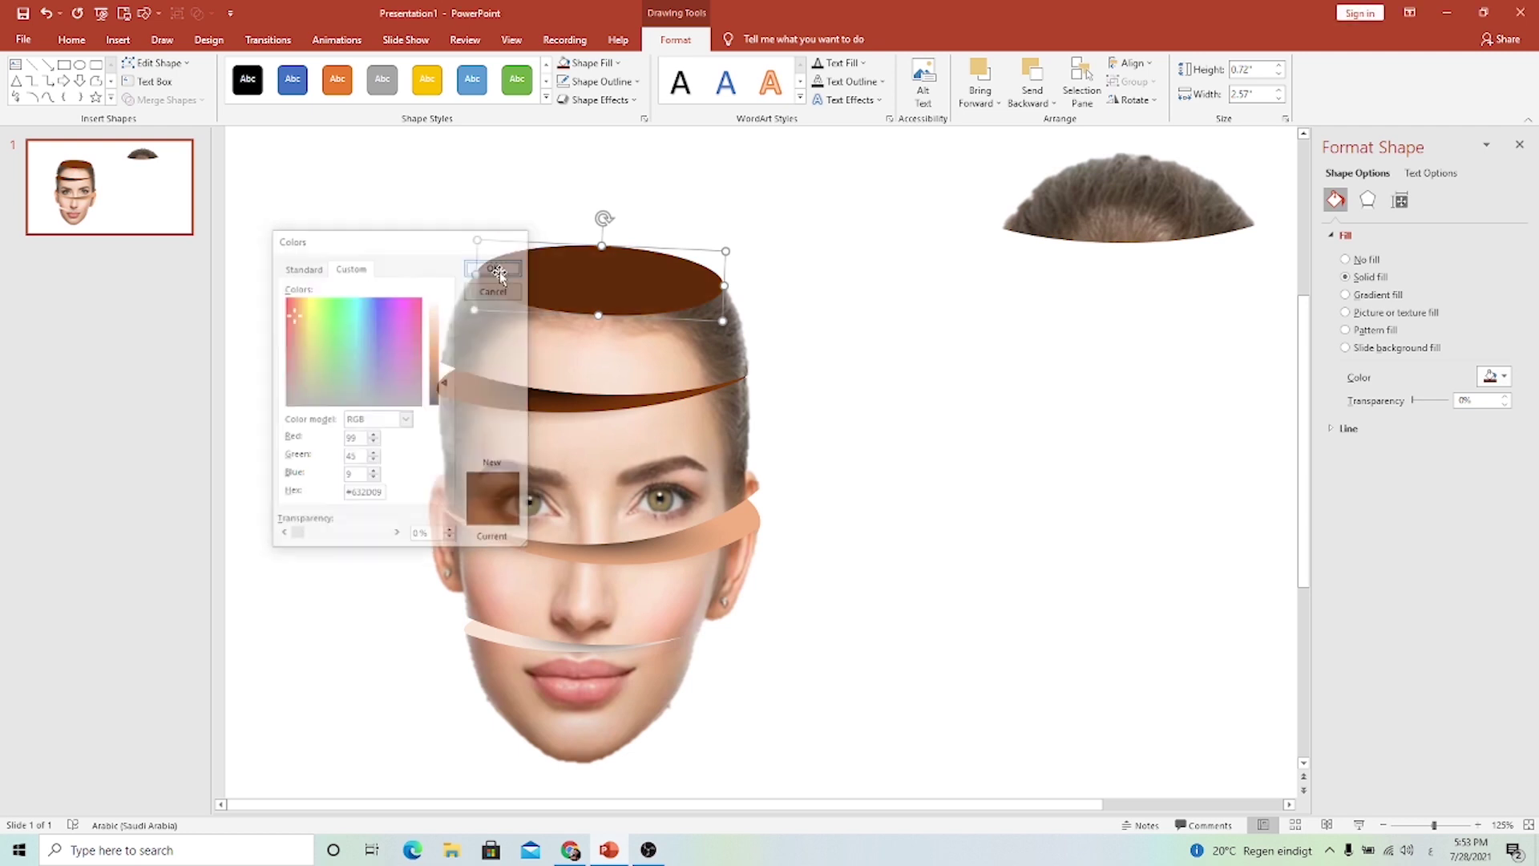
# Send the brown oval behind the hair image and group the two.
pyautogui.click(1038, 104)
pyautogui.click(1049, 138)
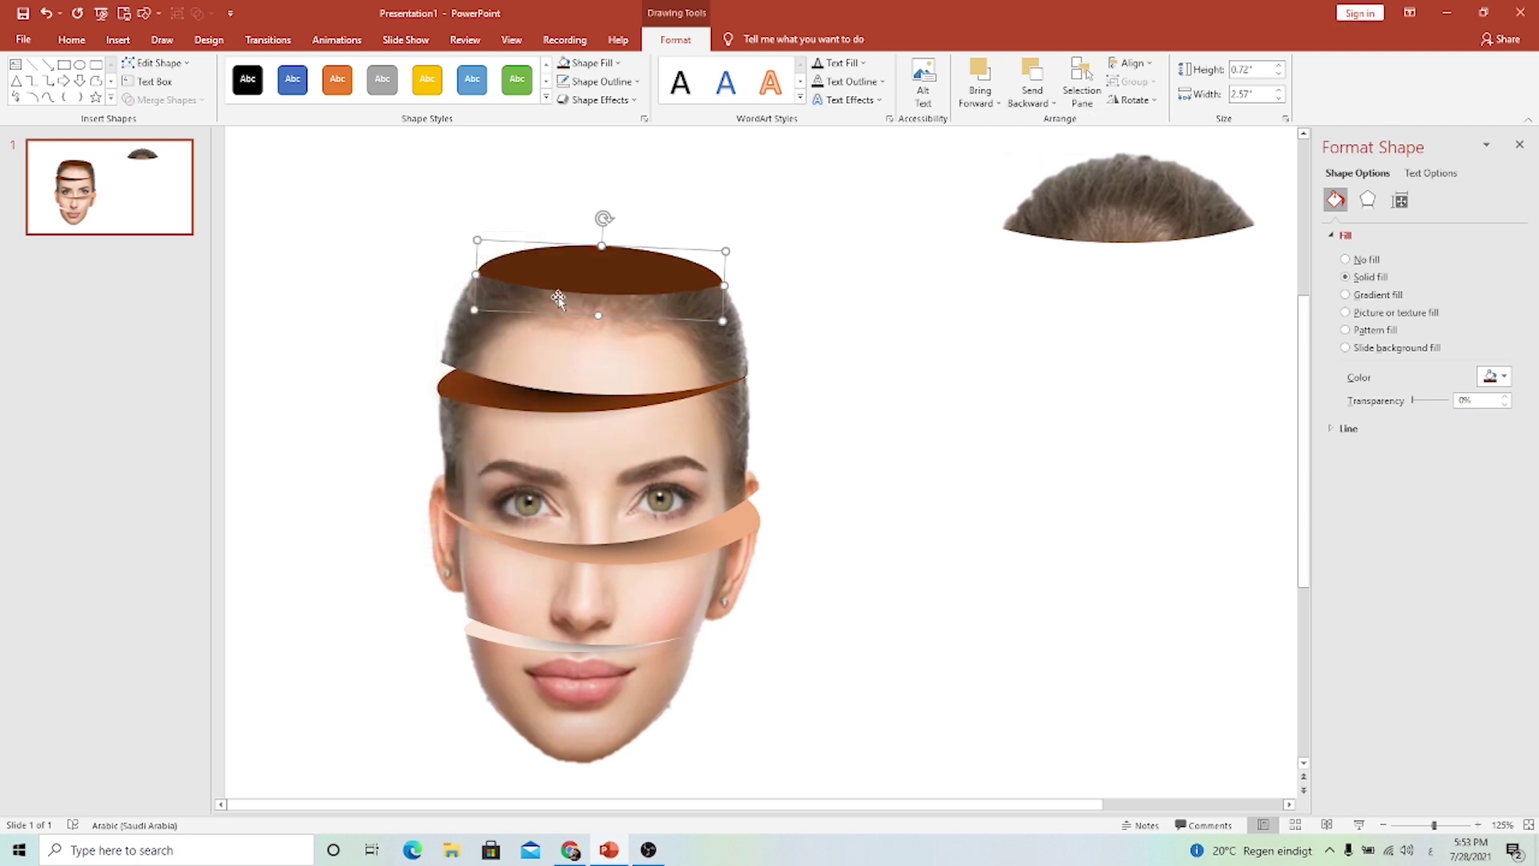
pyautogui.keyDown('shift'); pyautogui.click(593, 352); pyautogui.keyUp('shift')
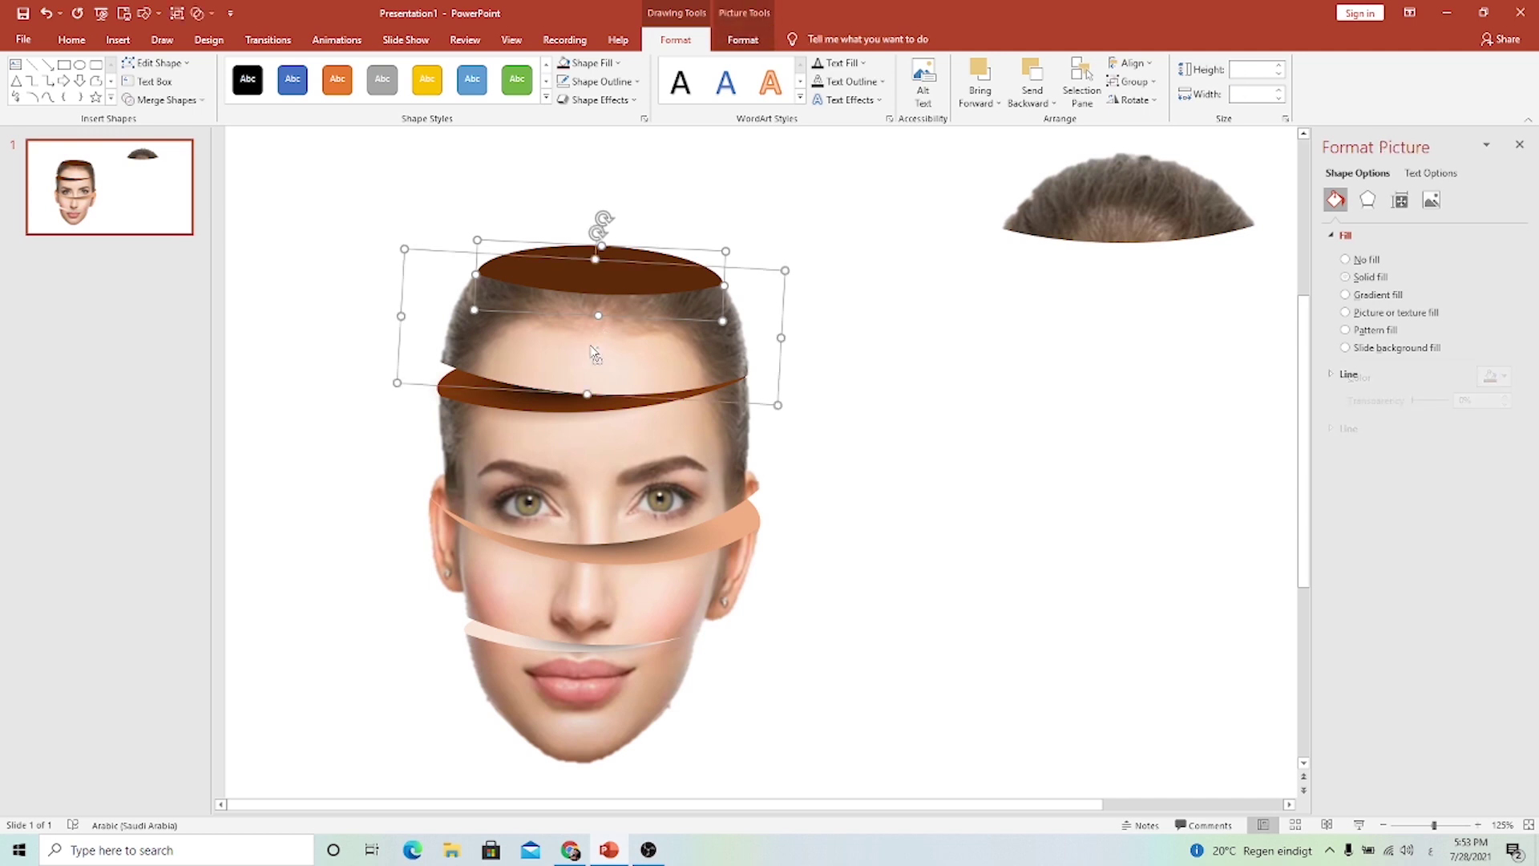
pyautogui.hotkey('ctrl', 'g')
# Fit the gradient band onto the top oval with its dark stop at 36%, and move the hair crown onto the head.
pyautogui.click(566, 411)
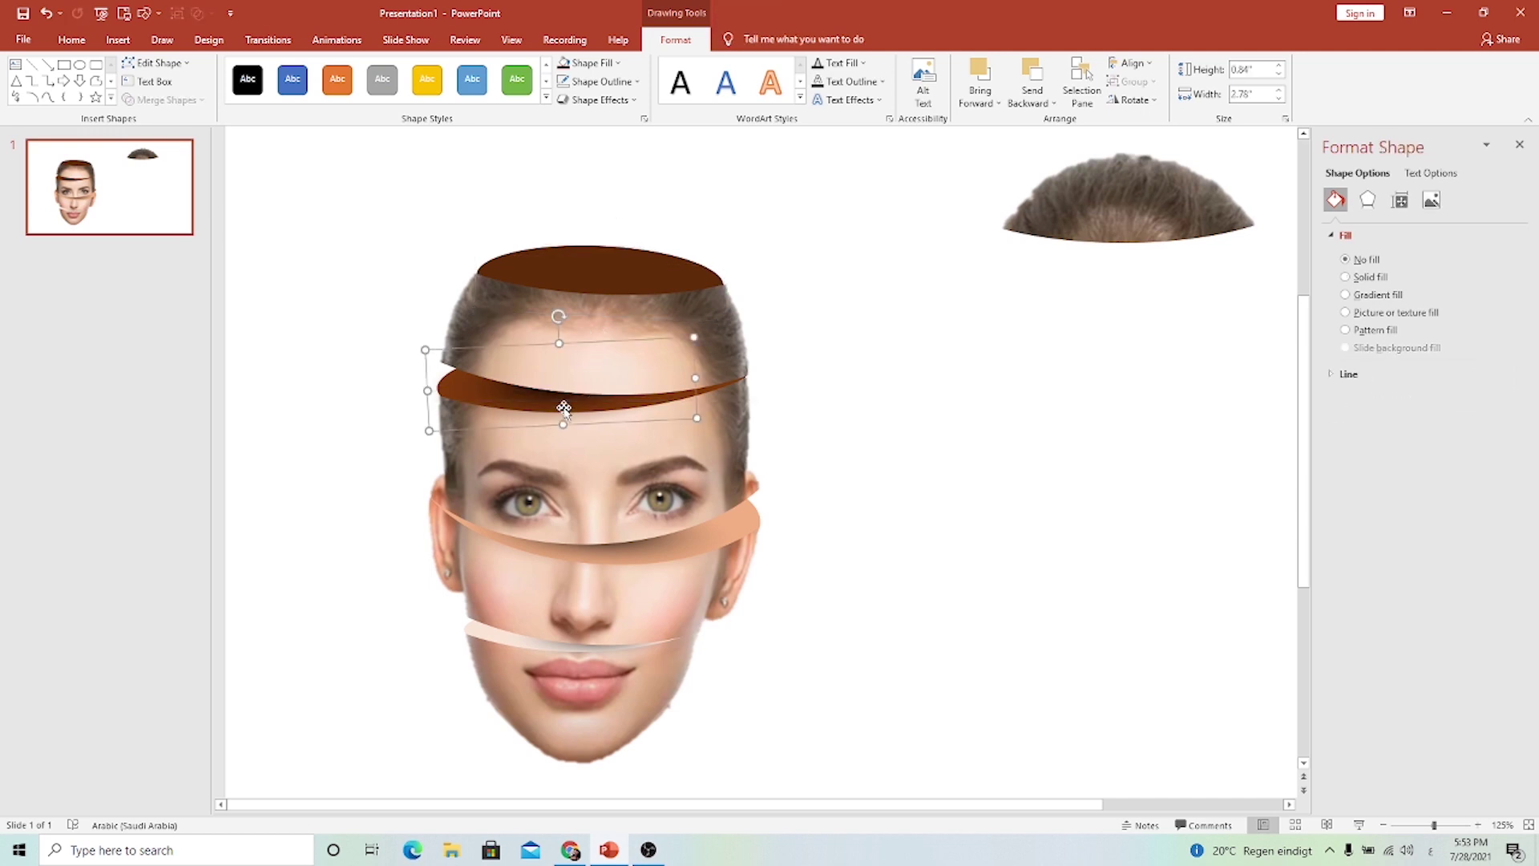
pyautogui.moveTo(601, 401); pyautogui.dragTo(638, 272)
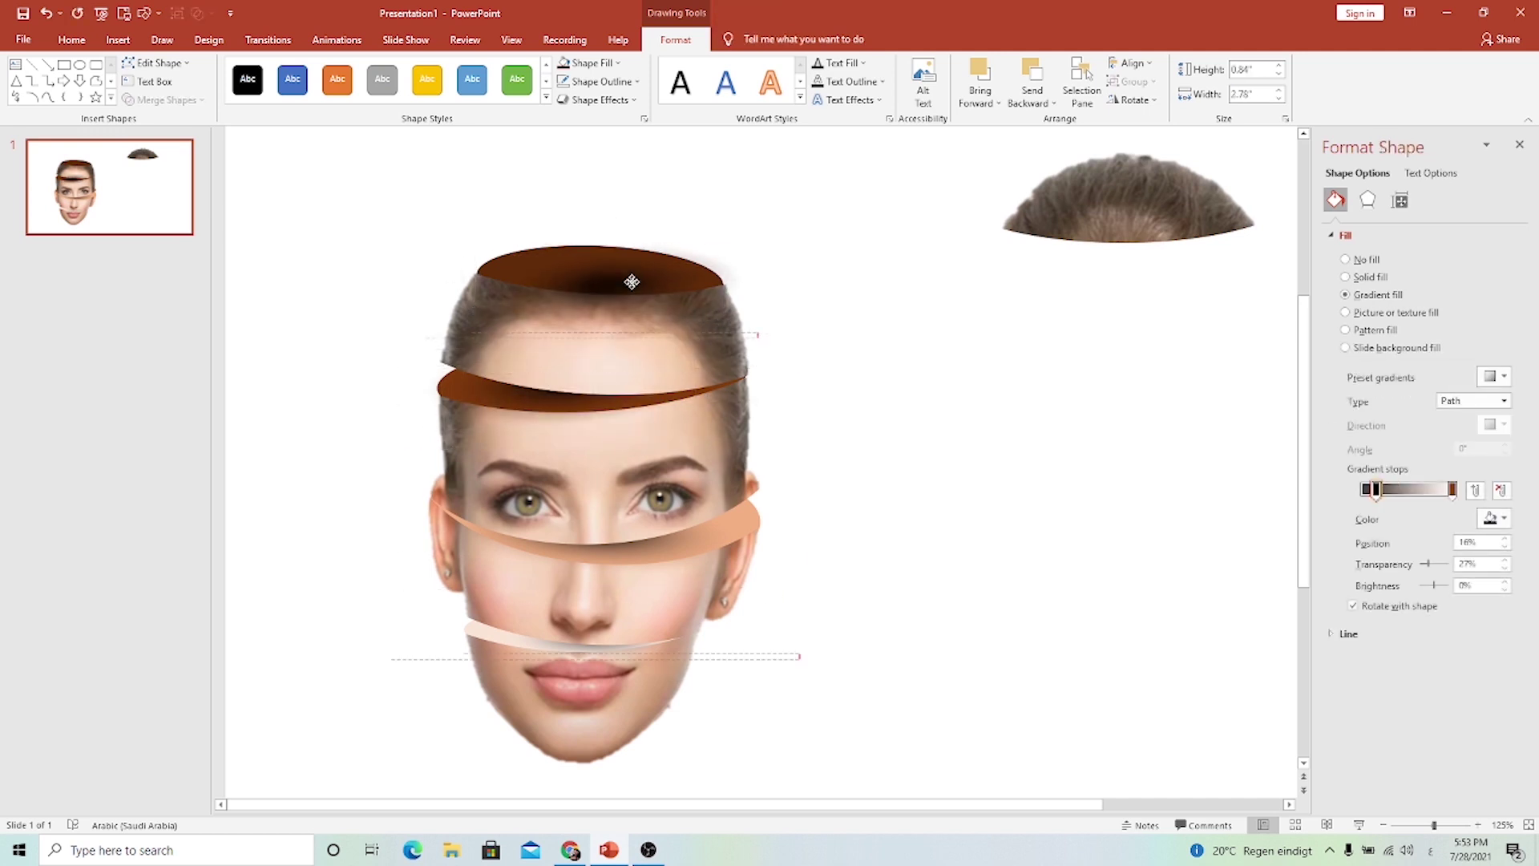
pyautogui.moveTo(747, 222); pyautogui.dragTo(708, 242)
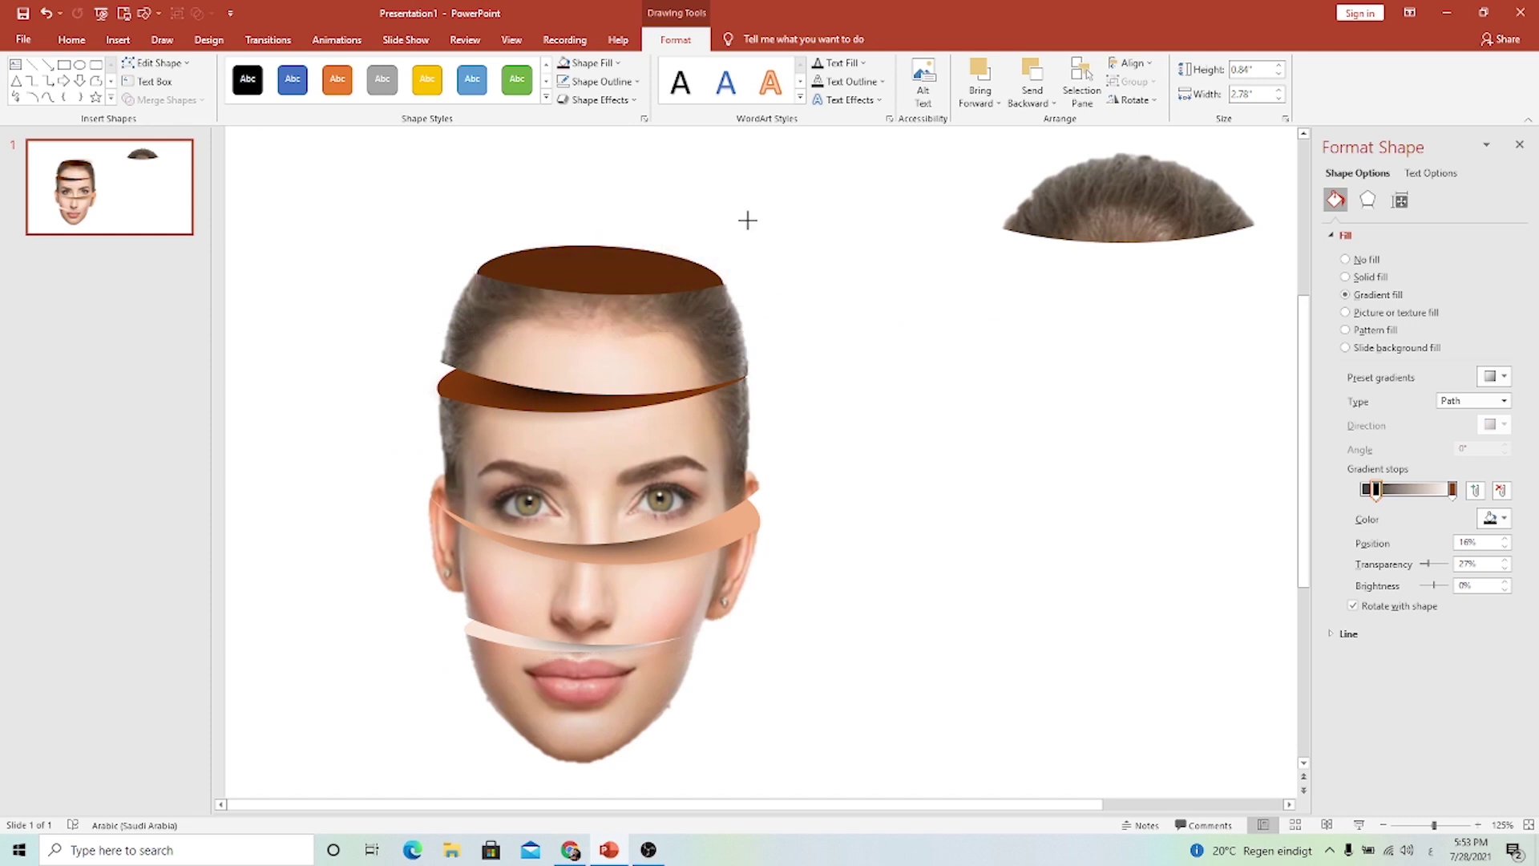
pyautogui.moveTo(593, 221); pyautogui.dragTo(601, 216)
pyautogui.moveTo(628, 268)
pyautogui.mouseDown()
pyautogui.moveTo(638, 302)
pyautogui.moveTo(601, 282)
pyautogui.moveTo(609, 271)
pyautogui.mouseUp()
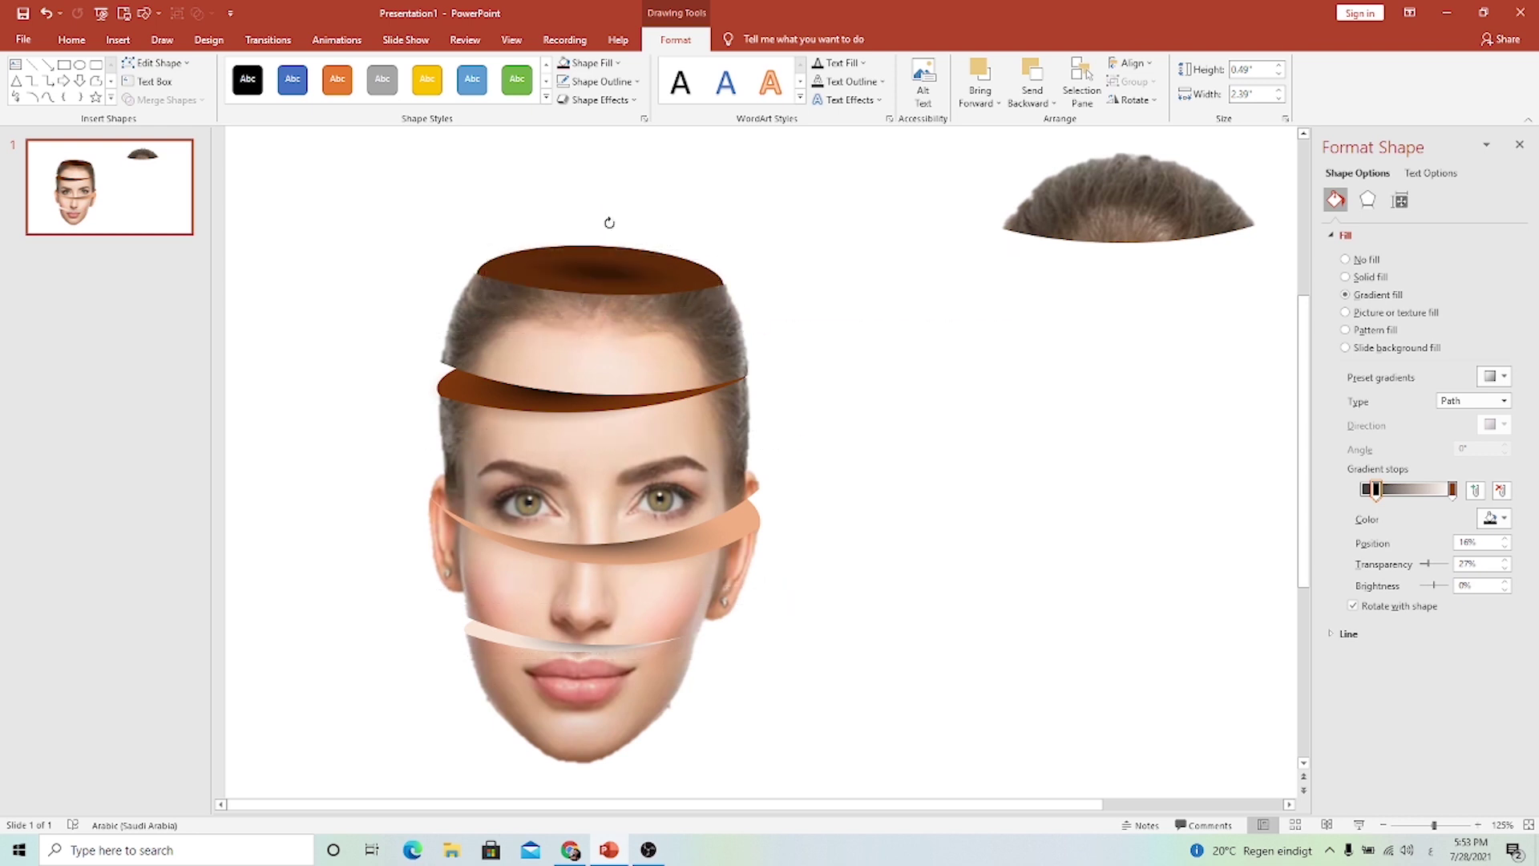
pyautogui.moveTo(1375, 489); pyautogui.dragTo(1395, 491)
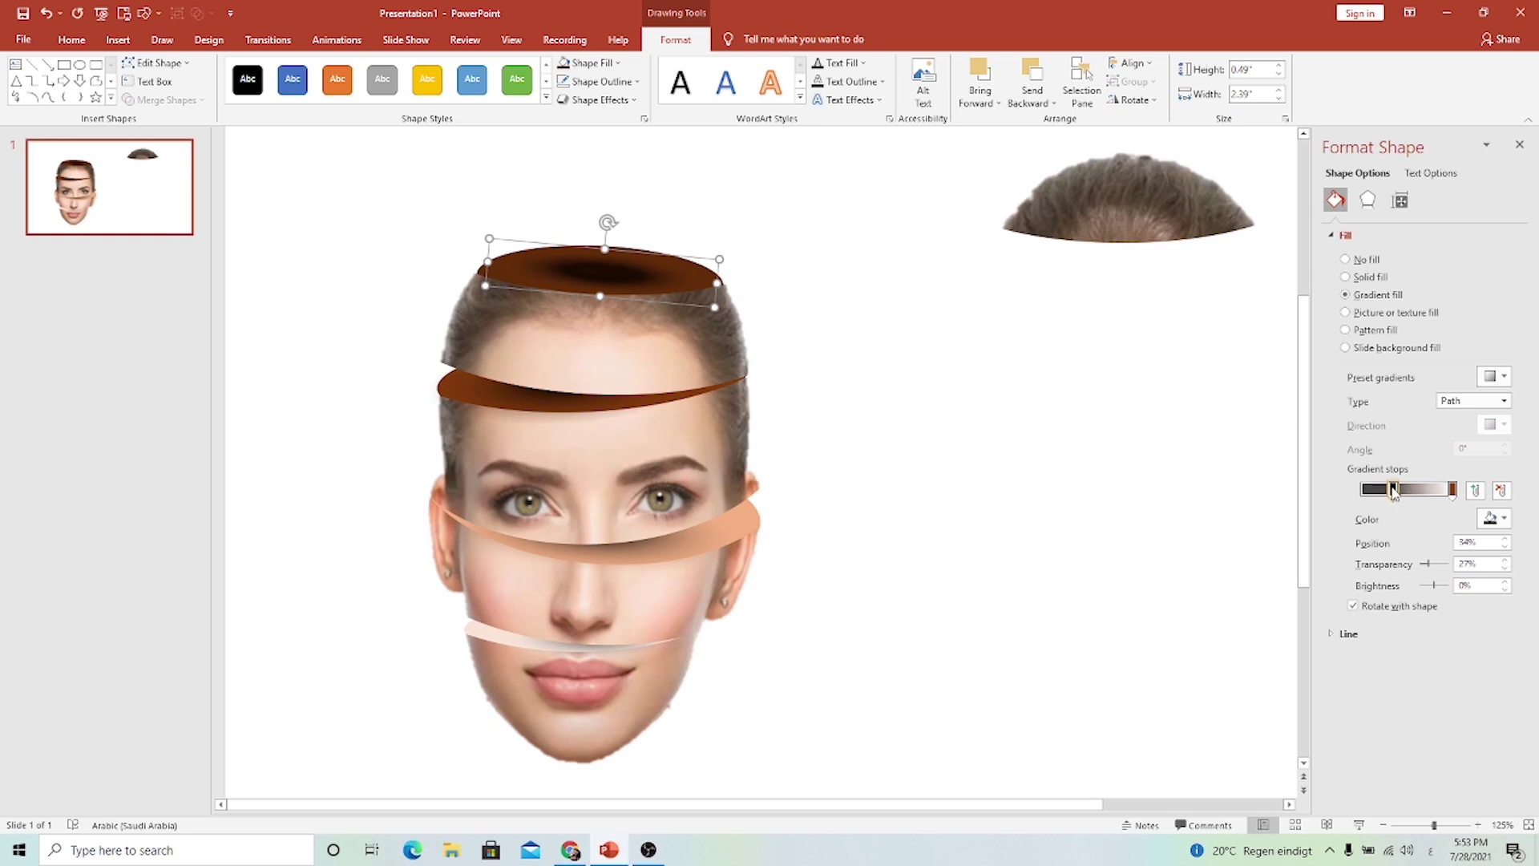
pyautogui.moveTo(636, 276); pyautogui.dragTo(647, 274)
pyautogui.moveTo(1121, 210); pyautogui.dragTo(618, 241)
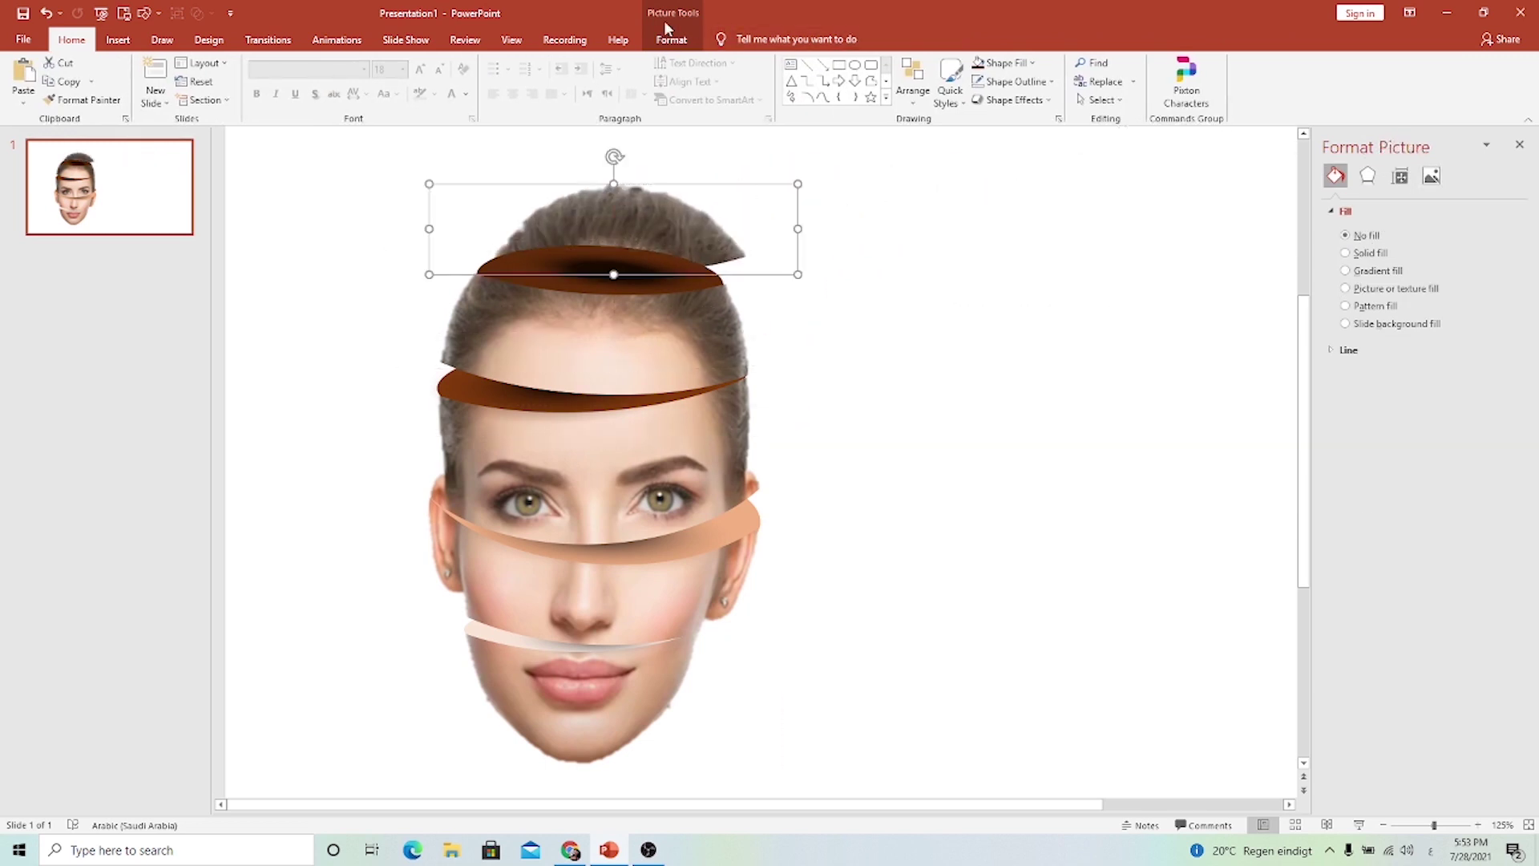
# Bring the hair crown to the front and position it over the head top.
pyautogui.click(672, 39)
pyautogui.click(1157, 103)
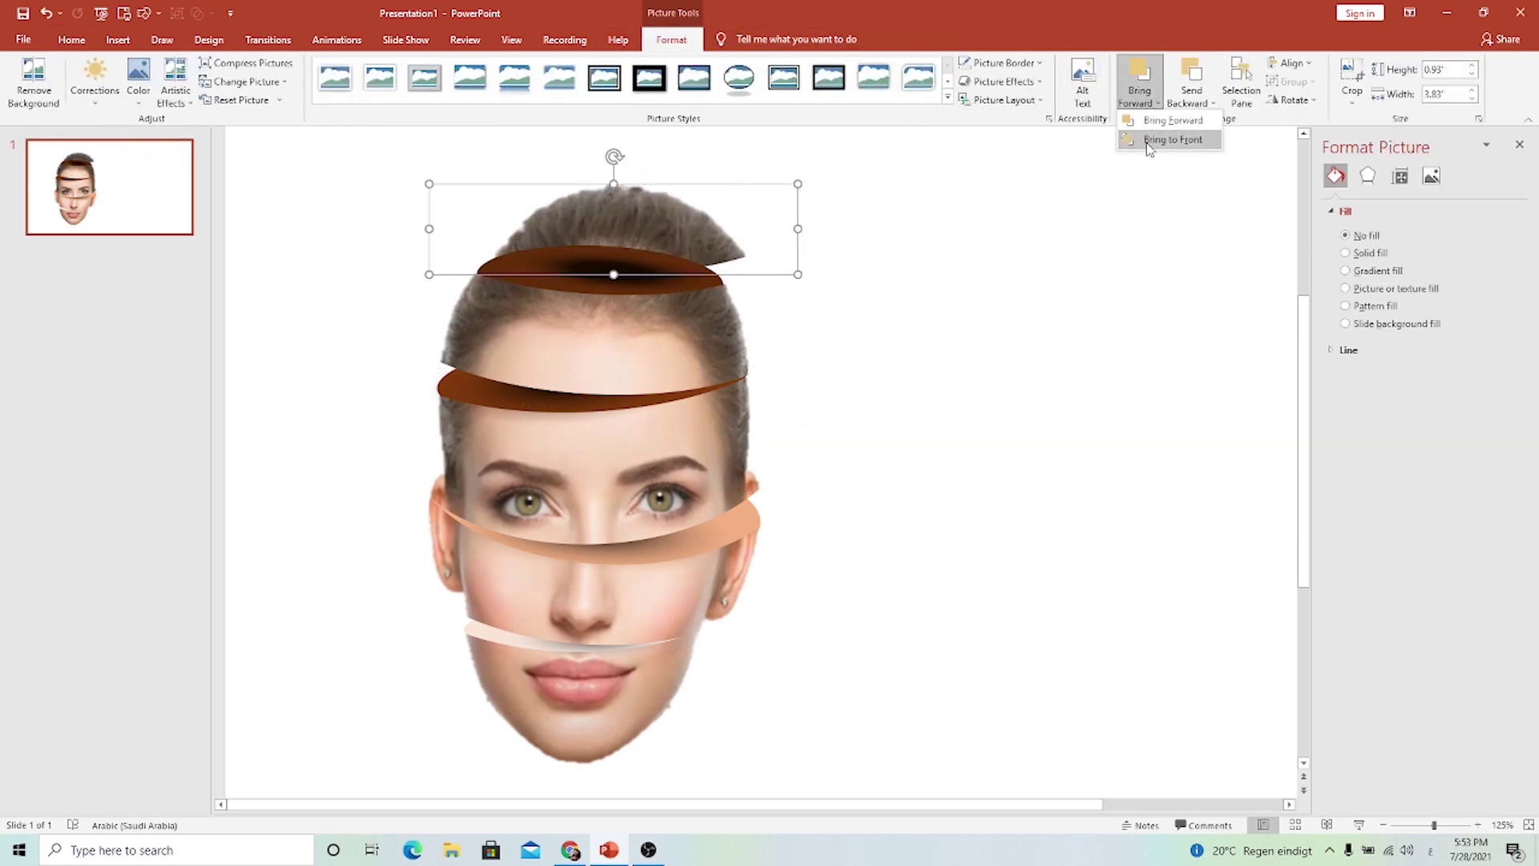
pyautogui.click(1173, 137)
pyautogui.moveTo(674, 223); pyautogui.dragTo(656, 233)
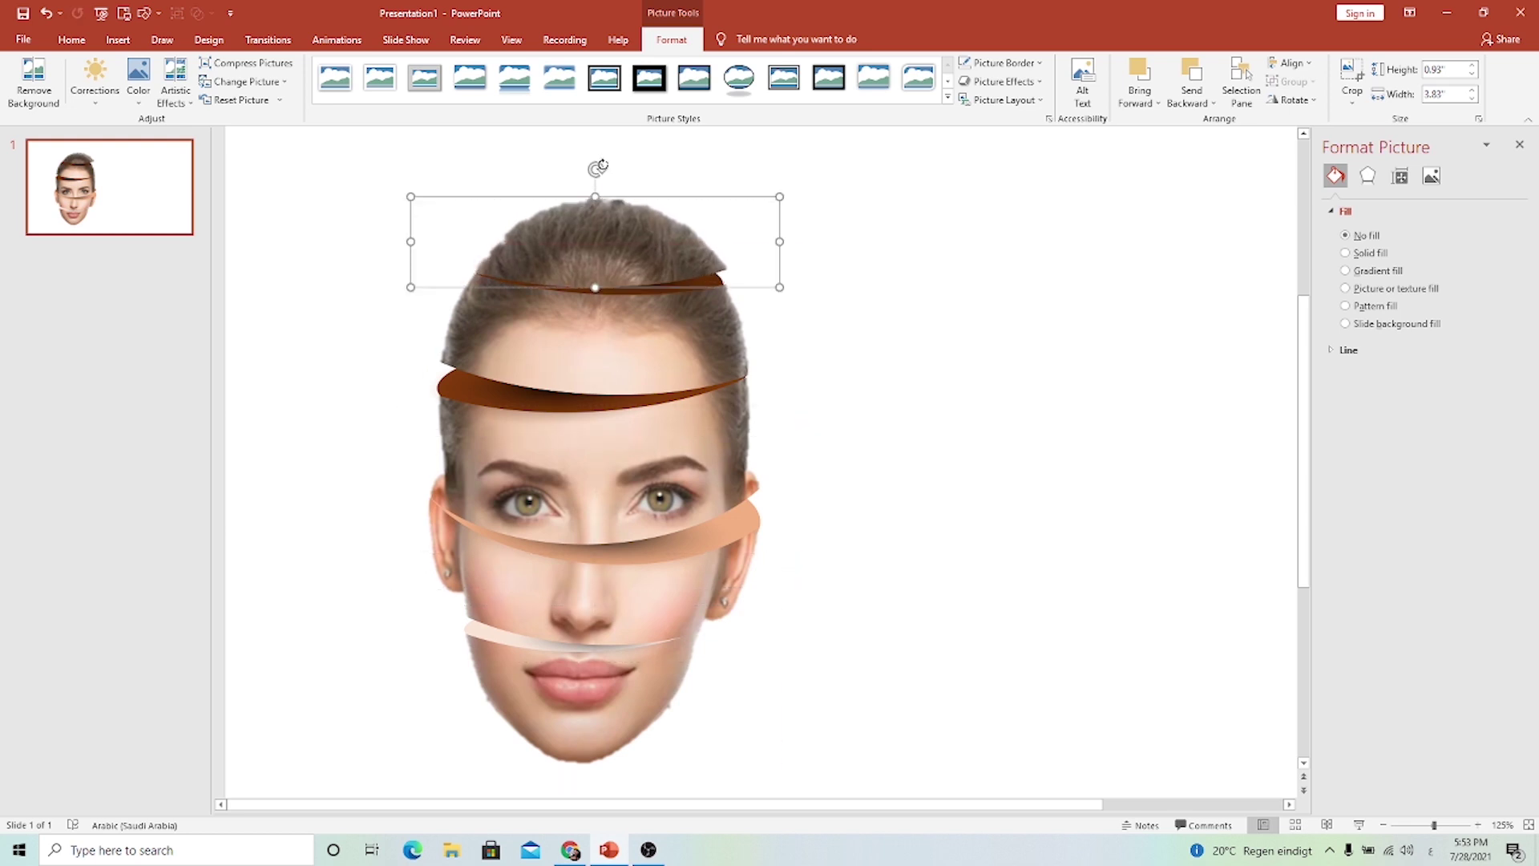
pyautogui.click(590, 162)
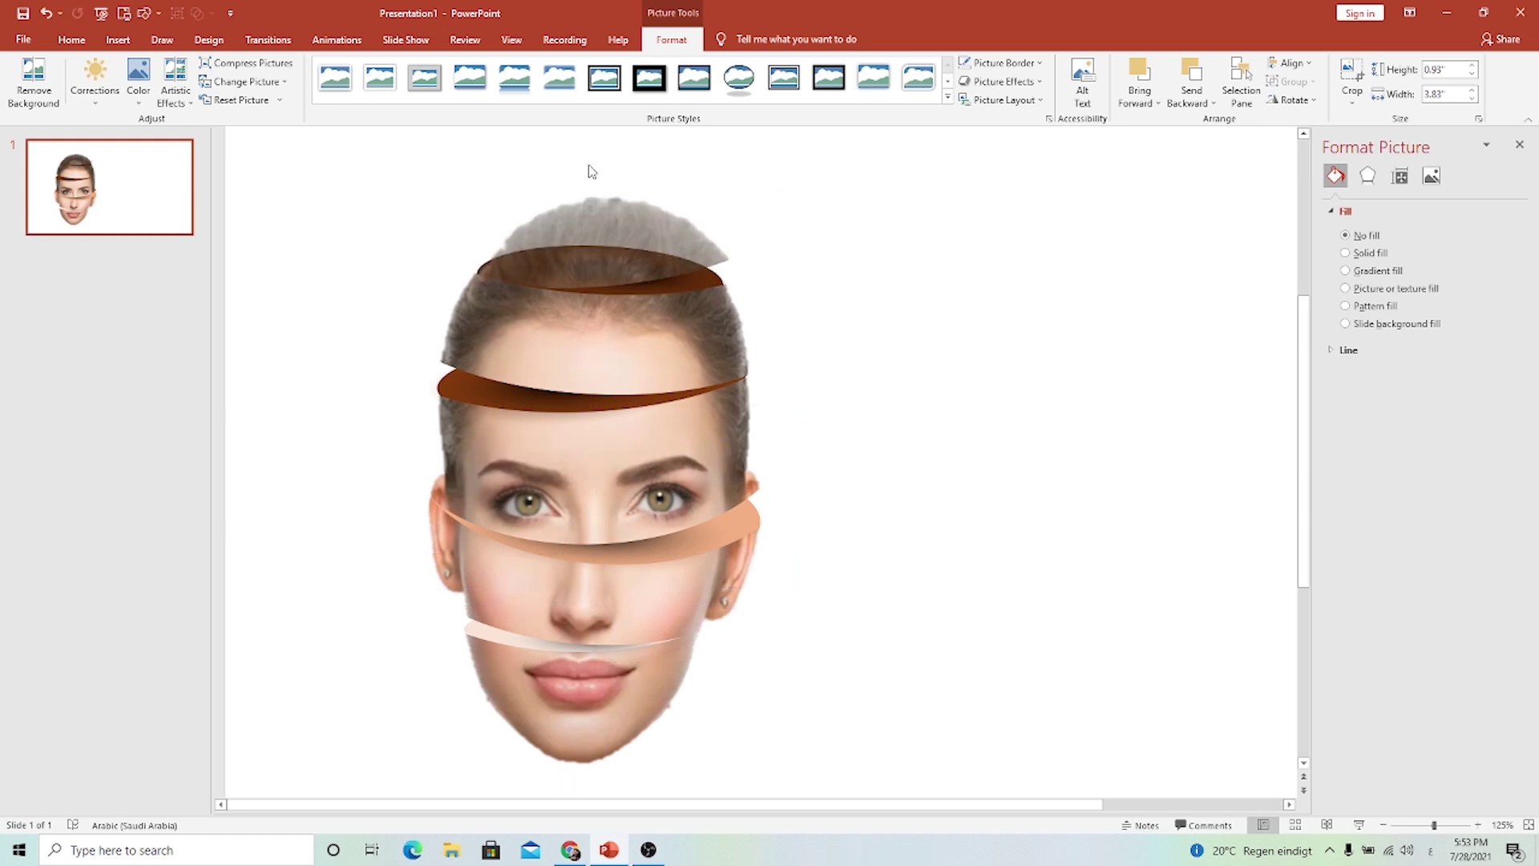
pyautogui.moveTo(609, 239); pyautogui.dragTo(605, 235)
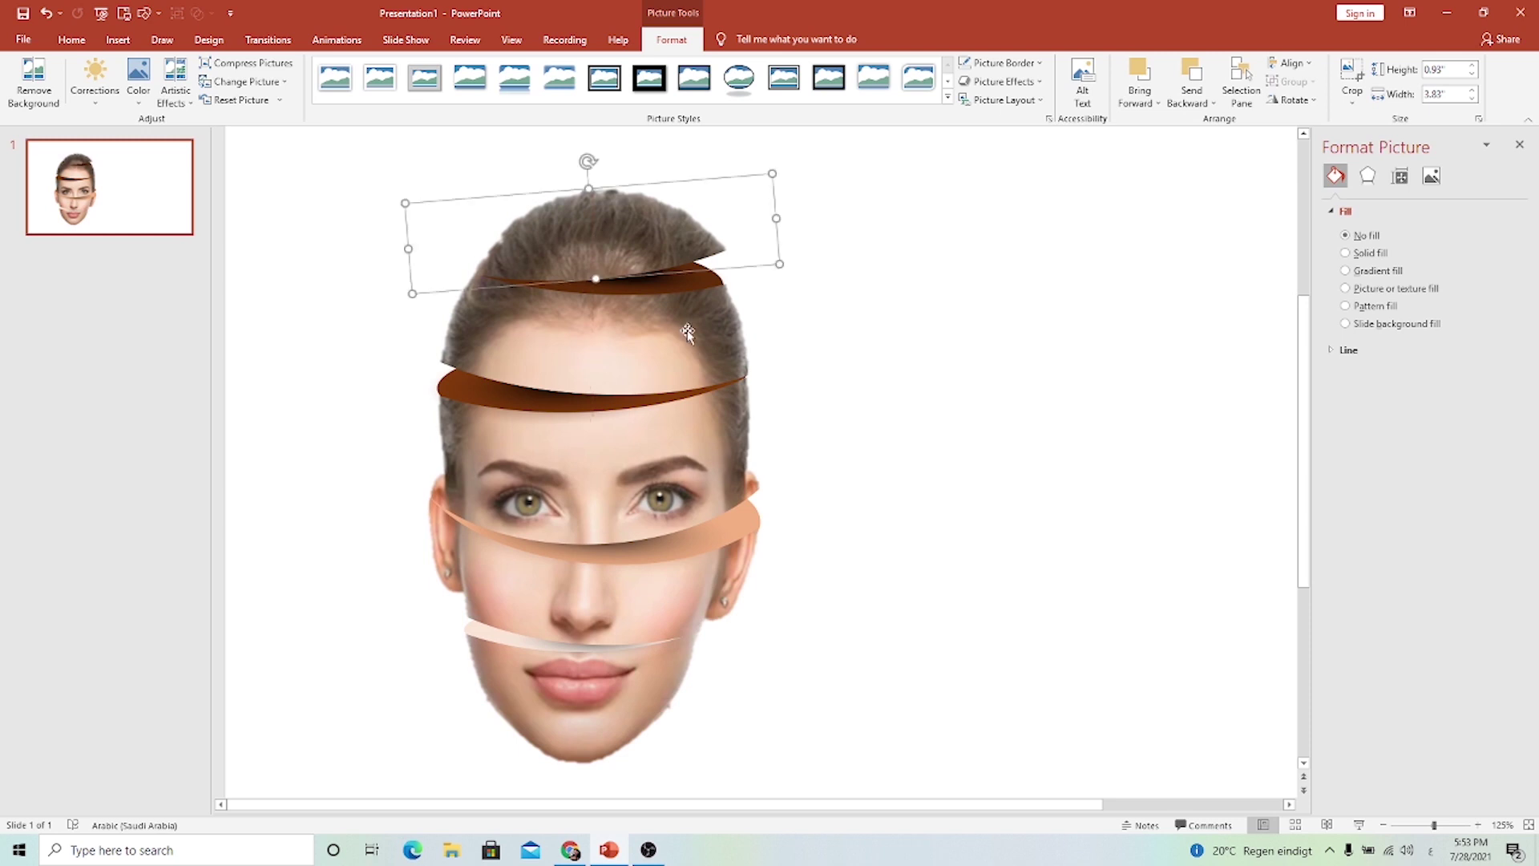
pyautogui.click(841, 378)
# Group all the face slices into one picture and move it to the slide centre.
pyautogui.scroll(-2, 881, 450)
pyautogui.scroll(-2, 880, 450)
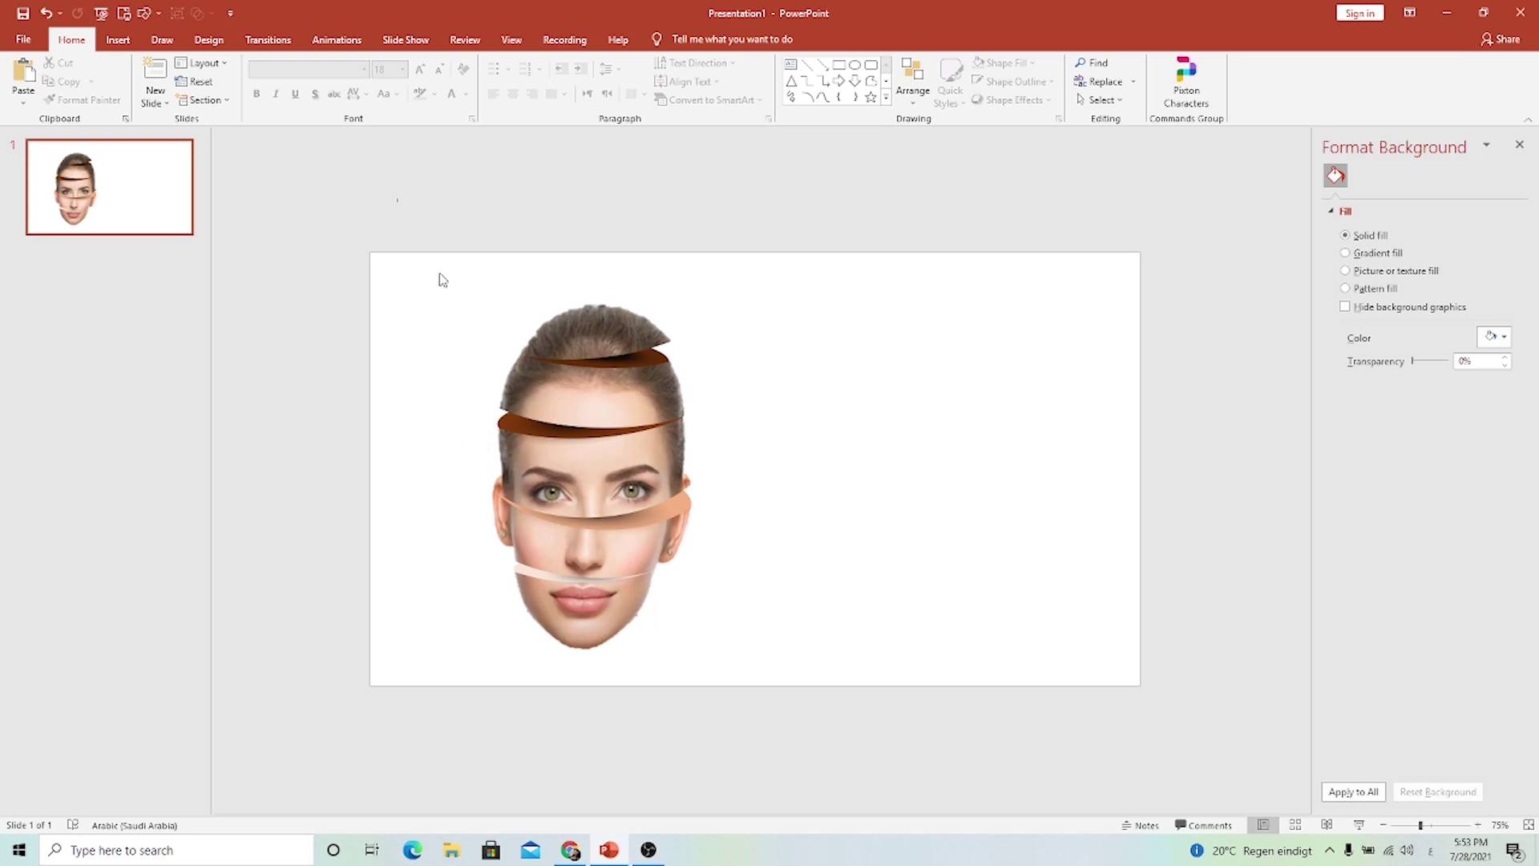
pyautogui.moveTo(397, 197); pyautogui.dragTo(762, 738)
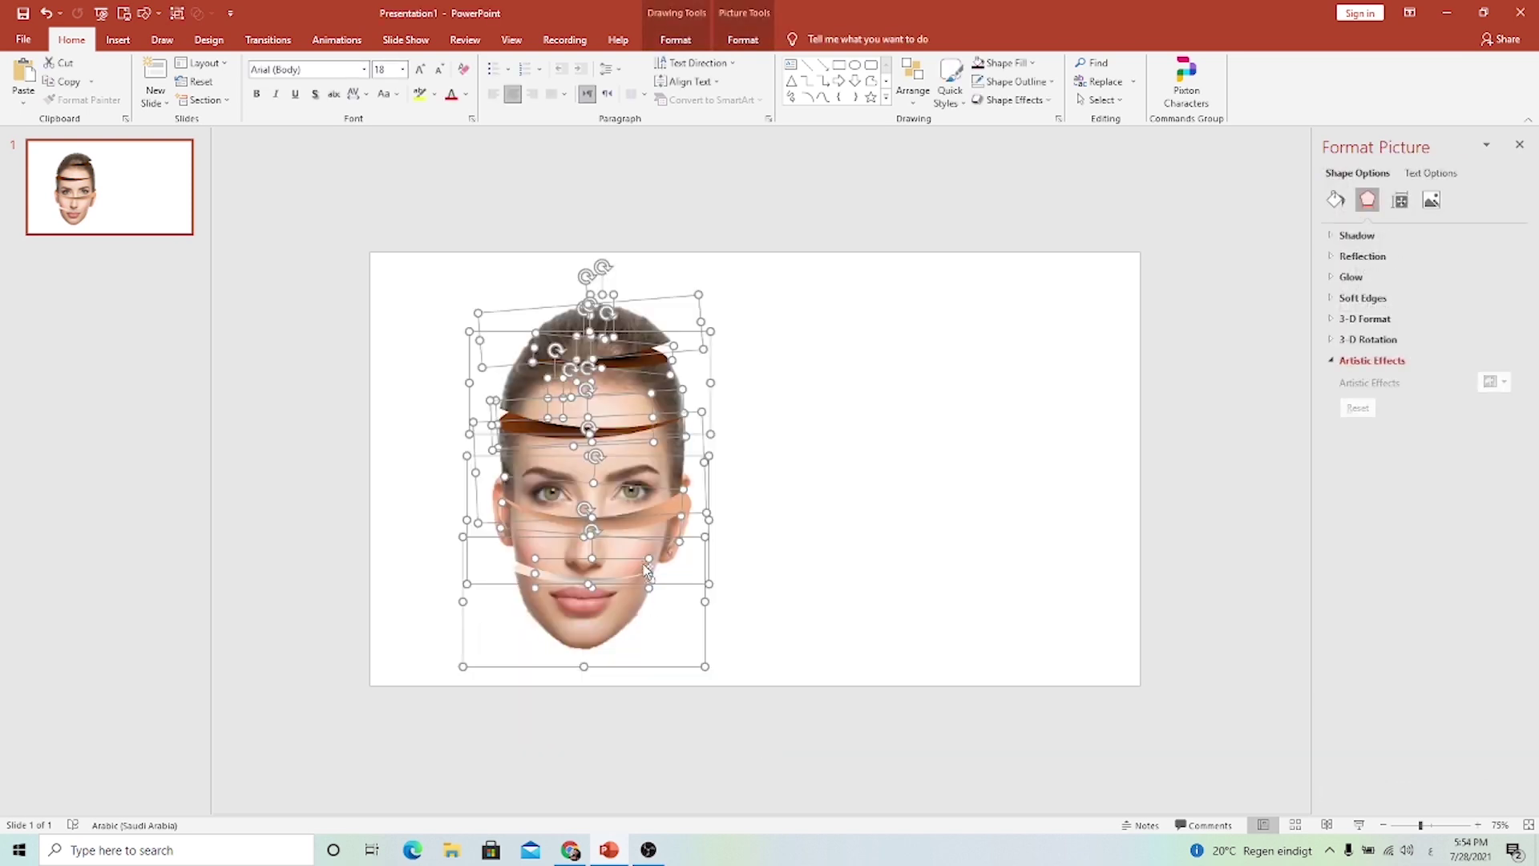
pyautogui.hotkey('ctrl', 'g')
pyautogui.moveTo(665, 481); pyautogui.dragTo(761, 451)
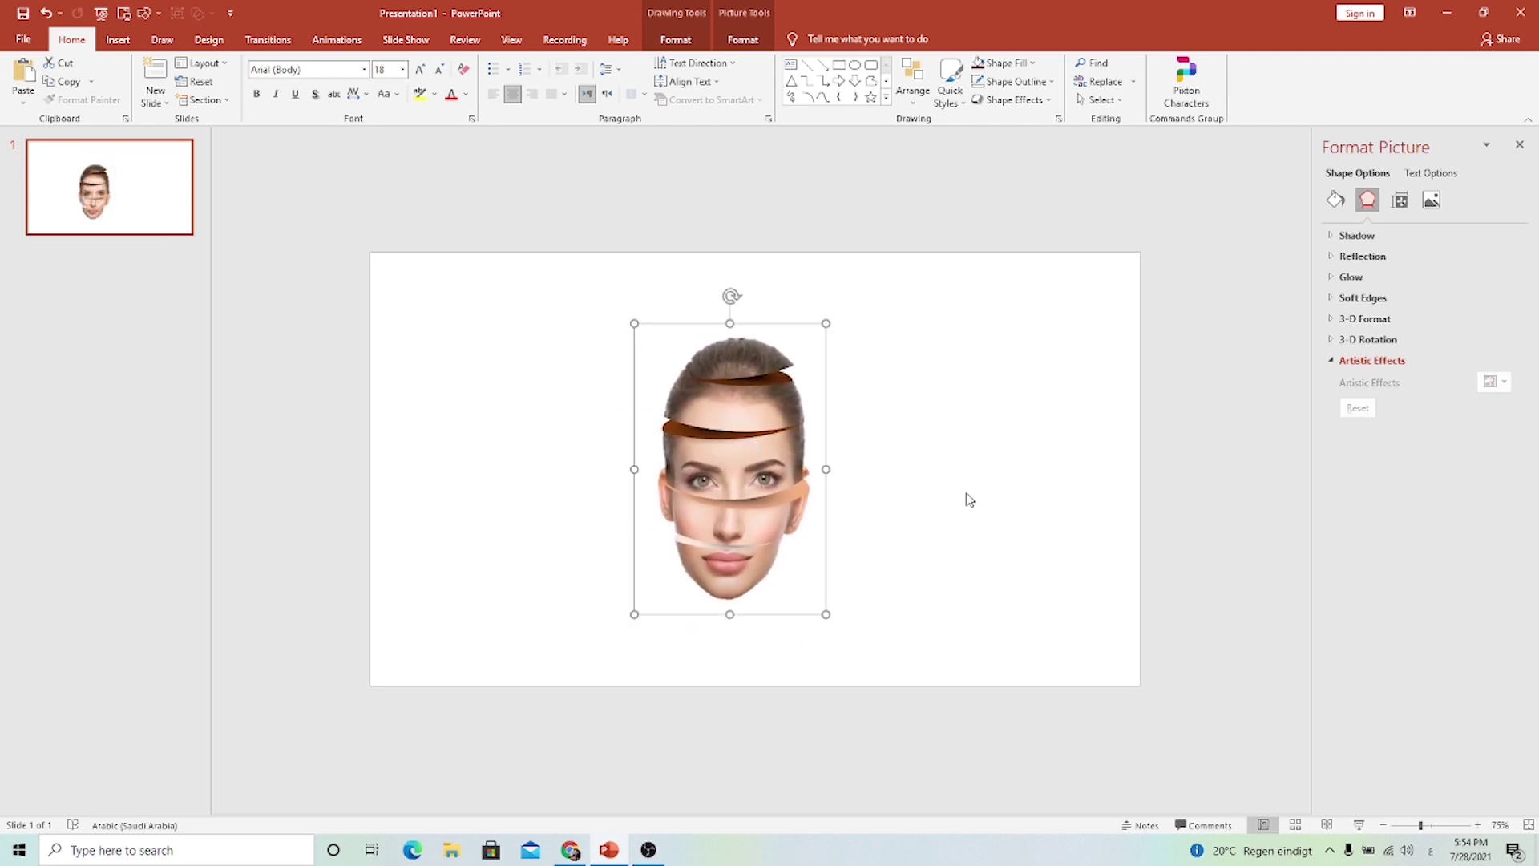
pyautogui.click(940, 529)
pyautogui.keyDown('ctrl'); pyautogui.scroll(3, 940, 529); pyautogui.keyUp('ctrl')
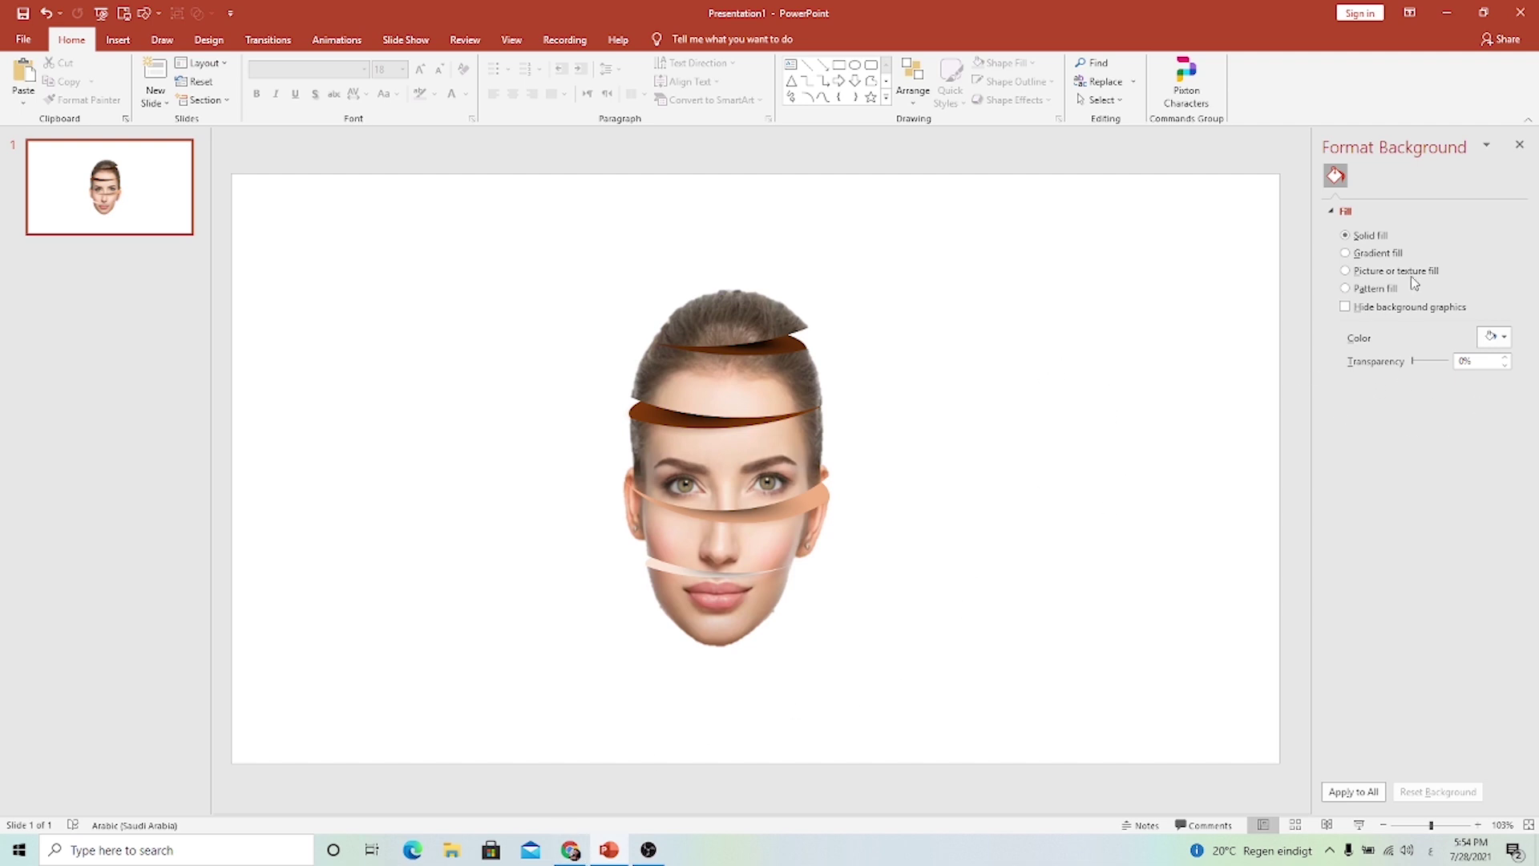
# Give the background a light-blue radial gradient centred mid-slide, and nudge the face into the glow.
pyautogui.click(1375, 253)
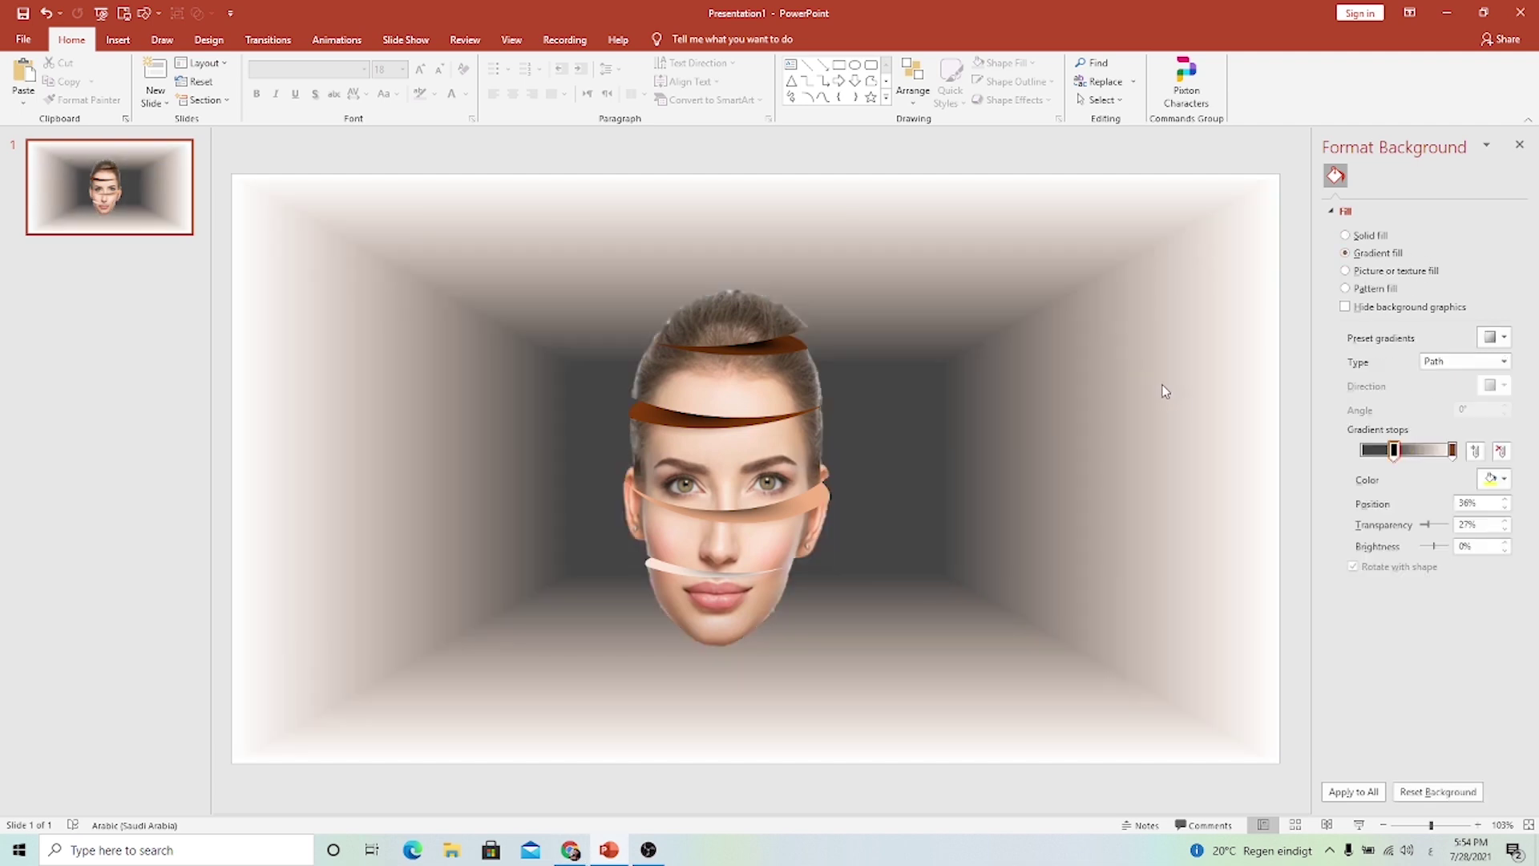
pyautogui.click(1465, 362)
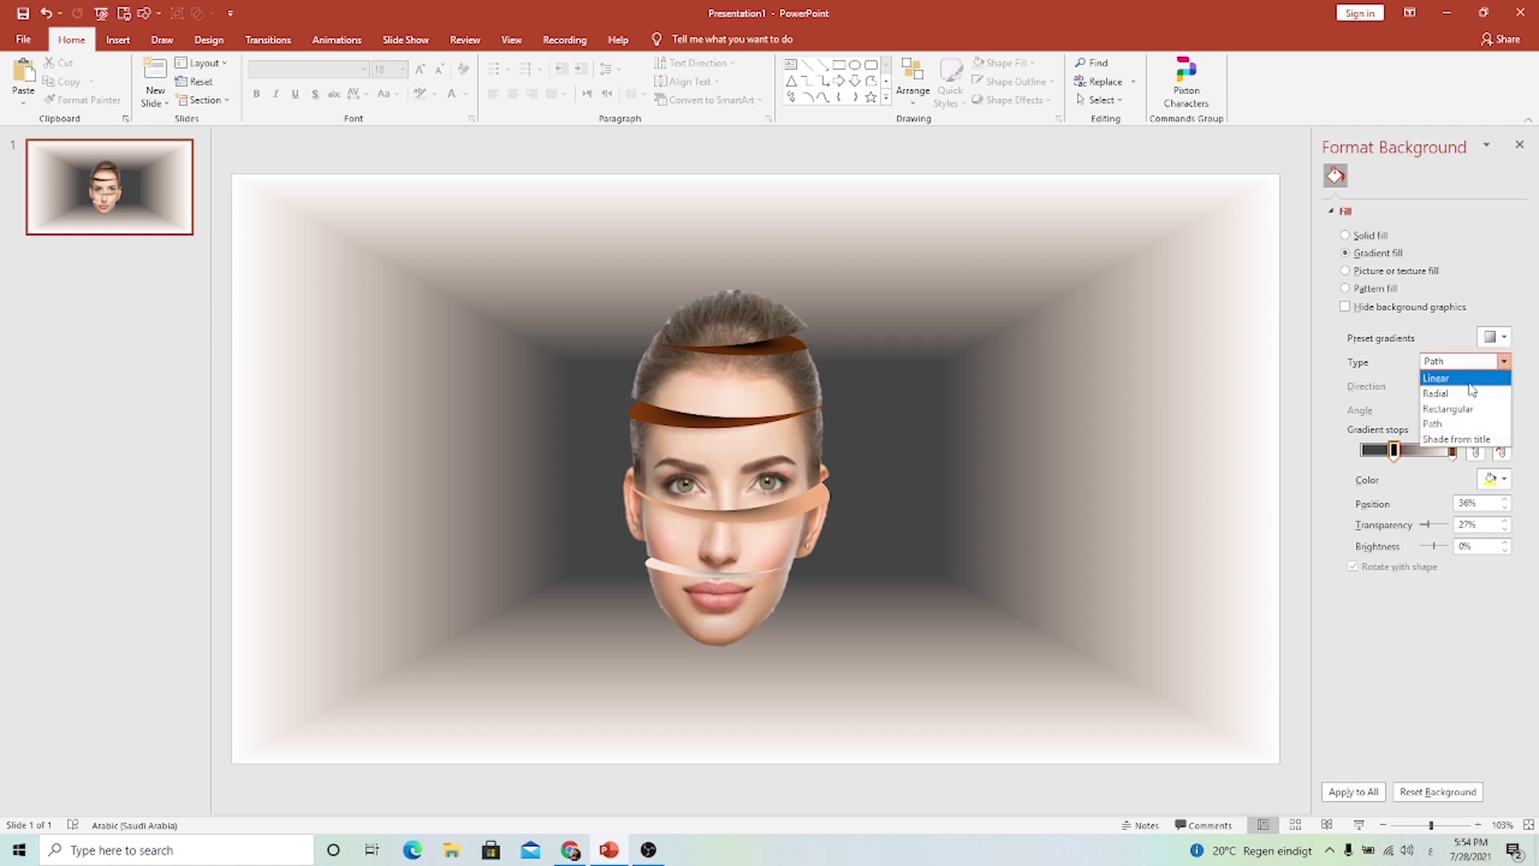
pyautogui.click(1469, 378)
pyautogui.click(1475, 362)
pyautogui.click(1443, 390)
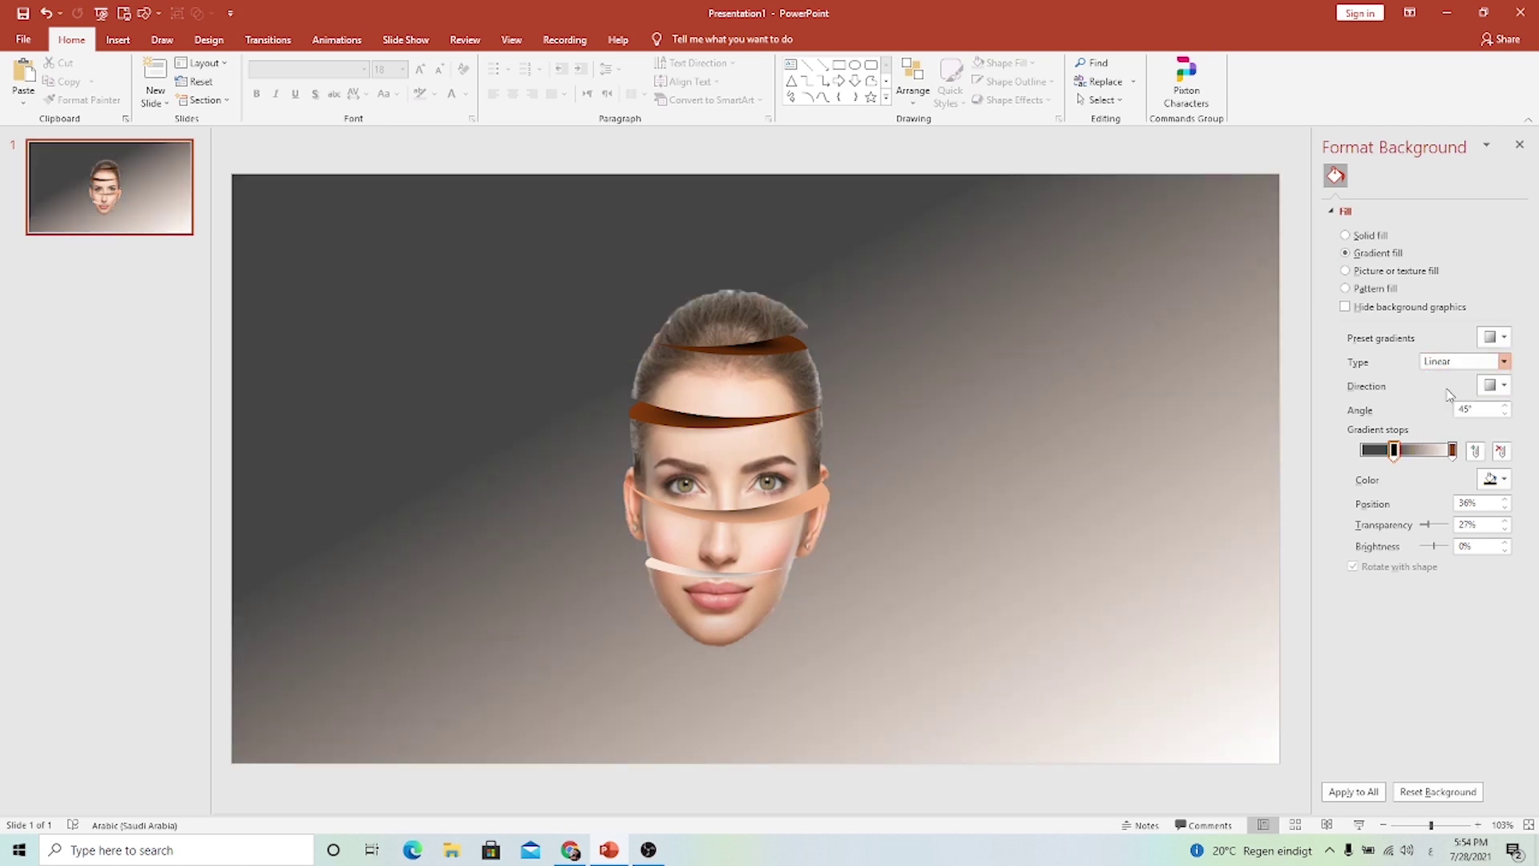
pyautogui.click(1494, 386)
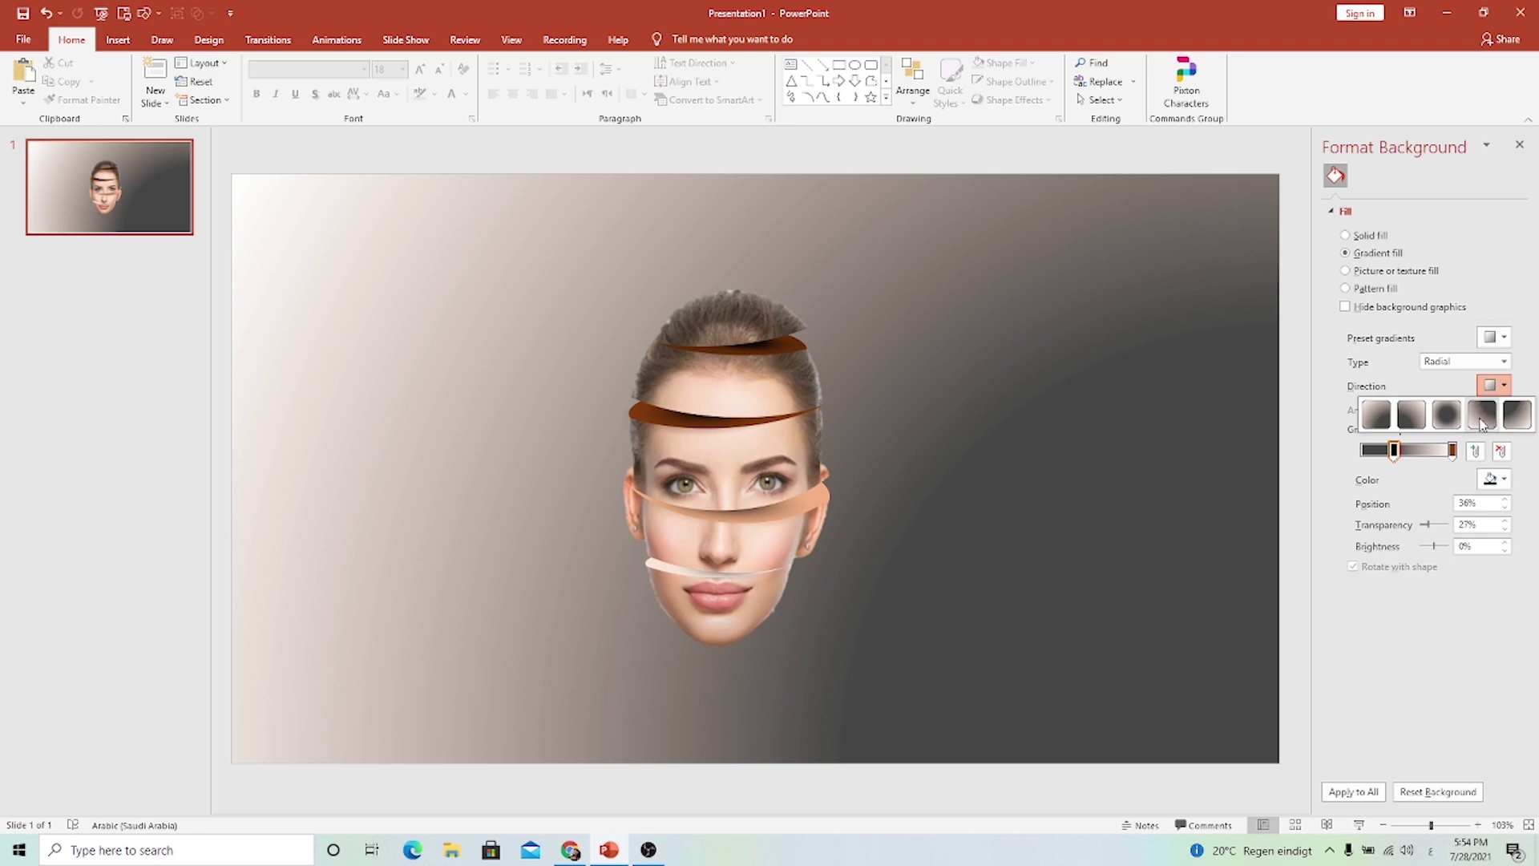
pyautogui.click(1454, 422)
pyautogui.click(1494, 337)
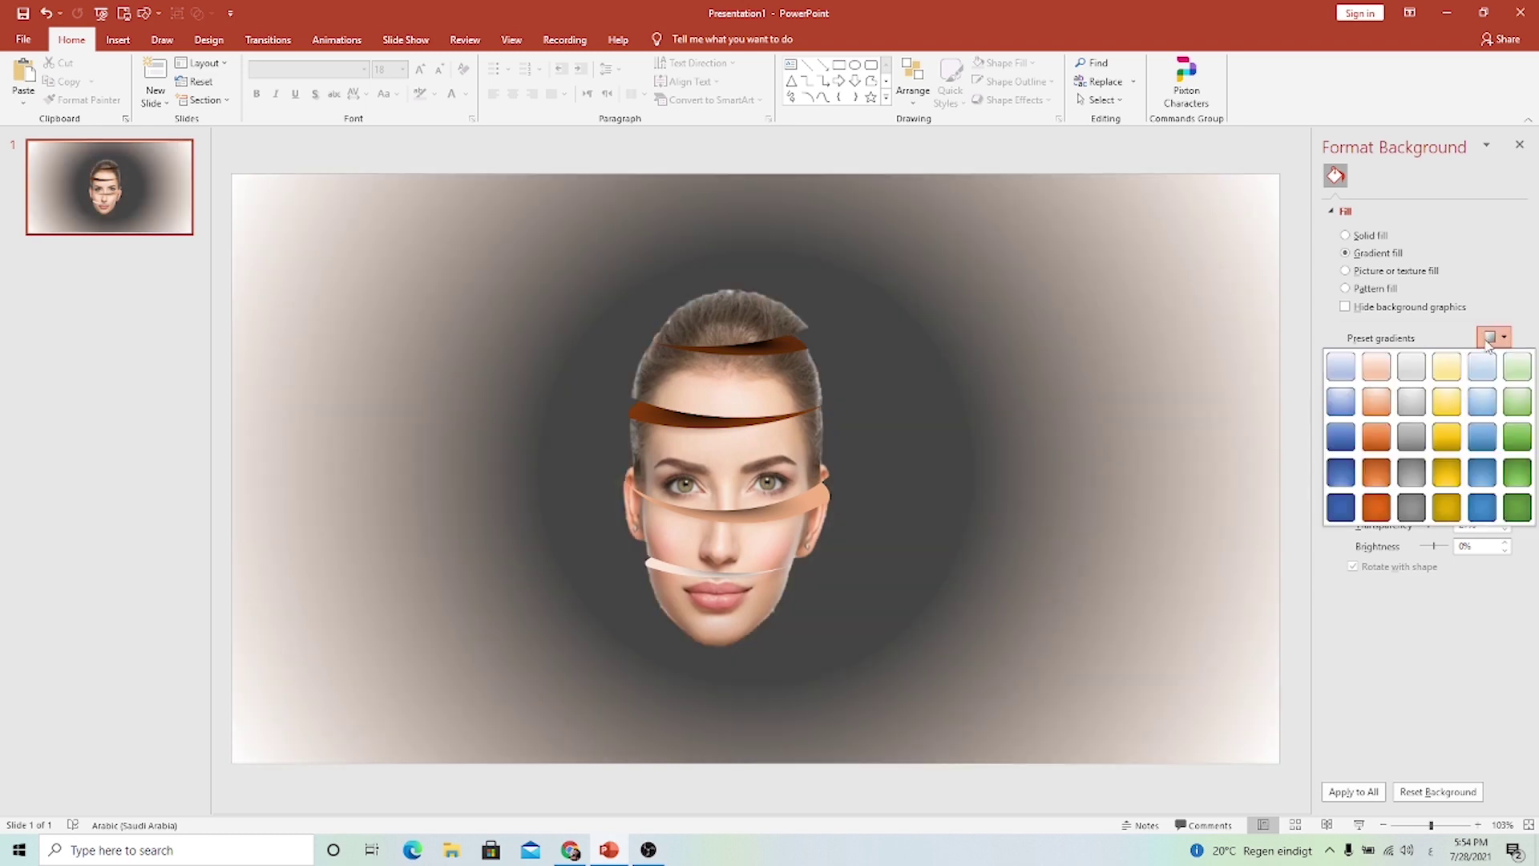
pyautogui.click(1481, 367)
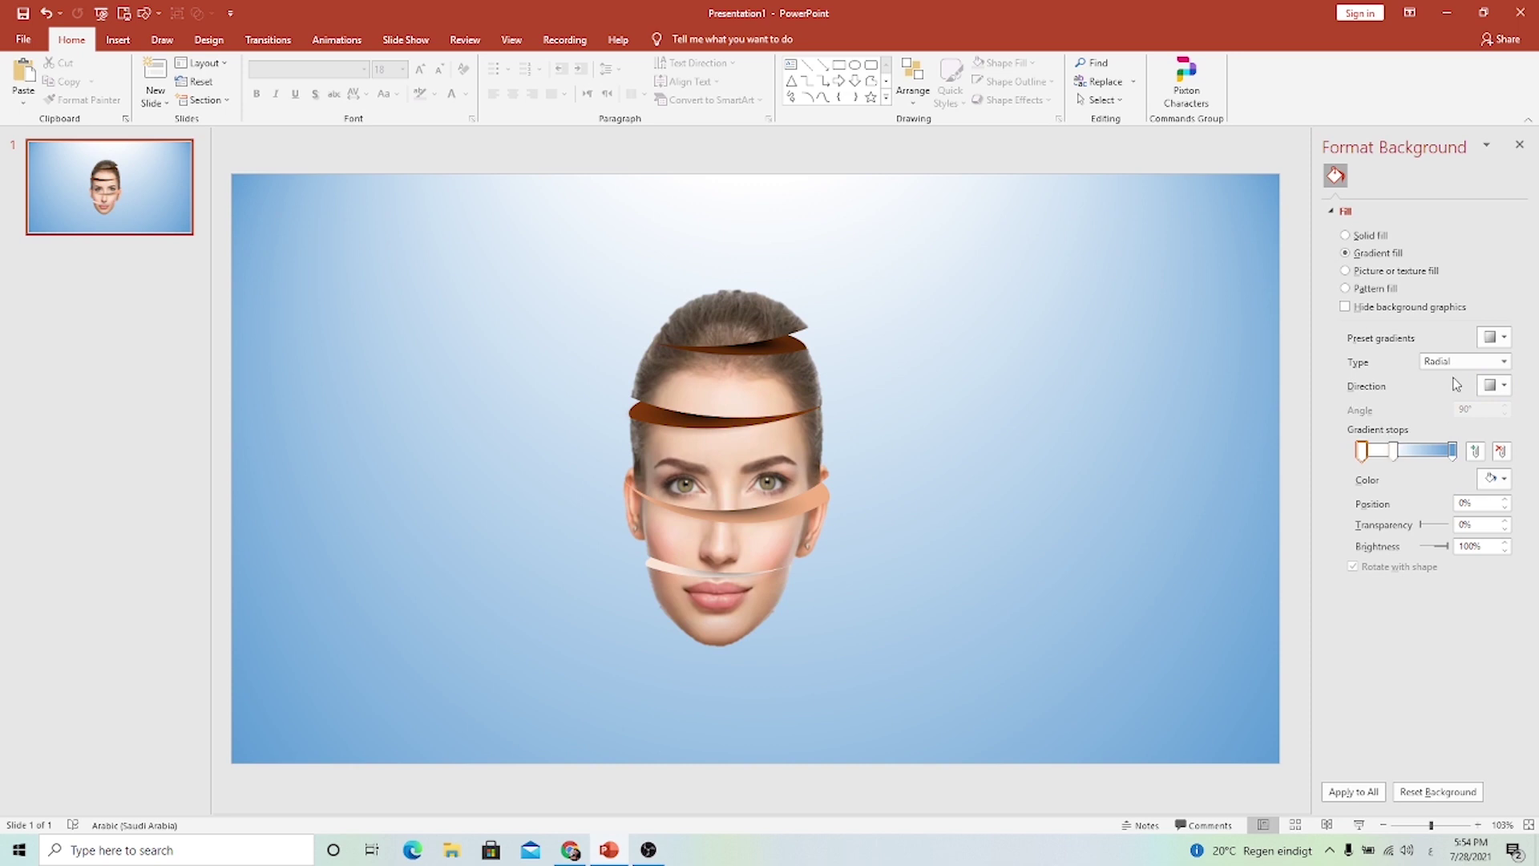
pyautogui.click(1494, 385)
pyautogui.click(1447, 415)
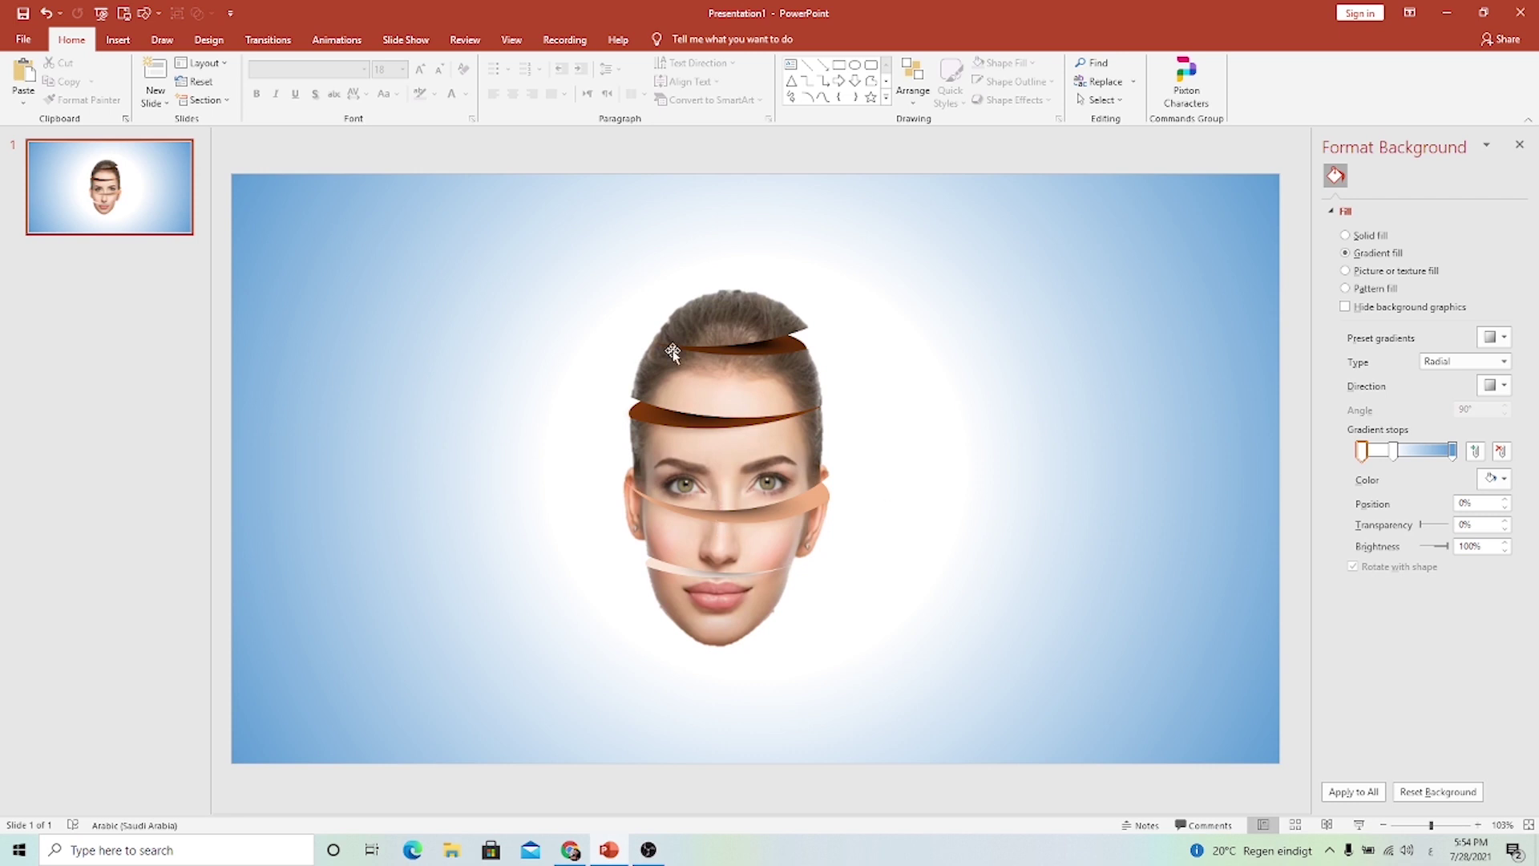
pyautogui.moveTo(714, 360); pyautogui.dragTo(723, 371)
pyautogui.click(938, 292)
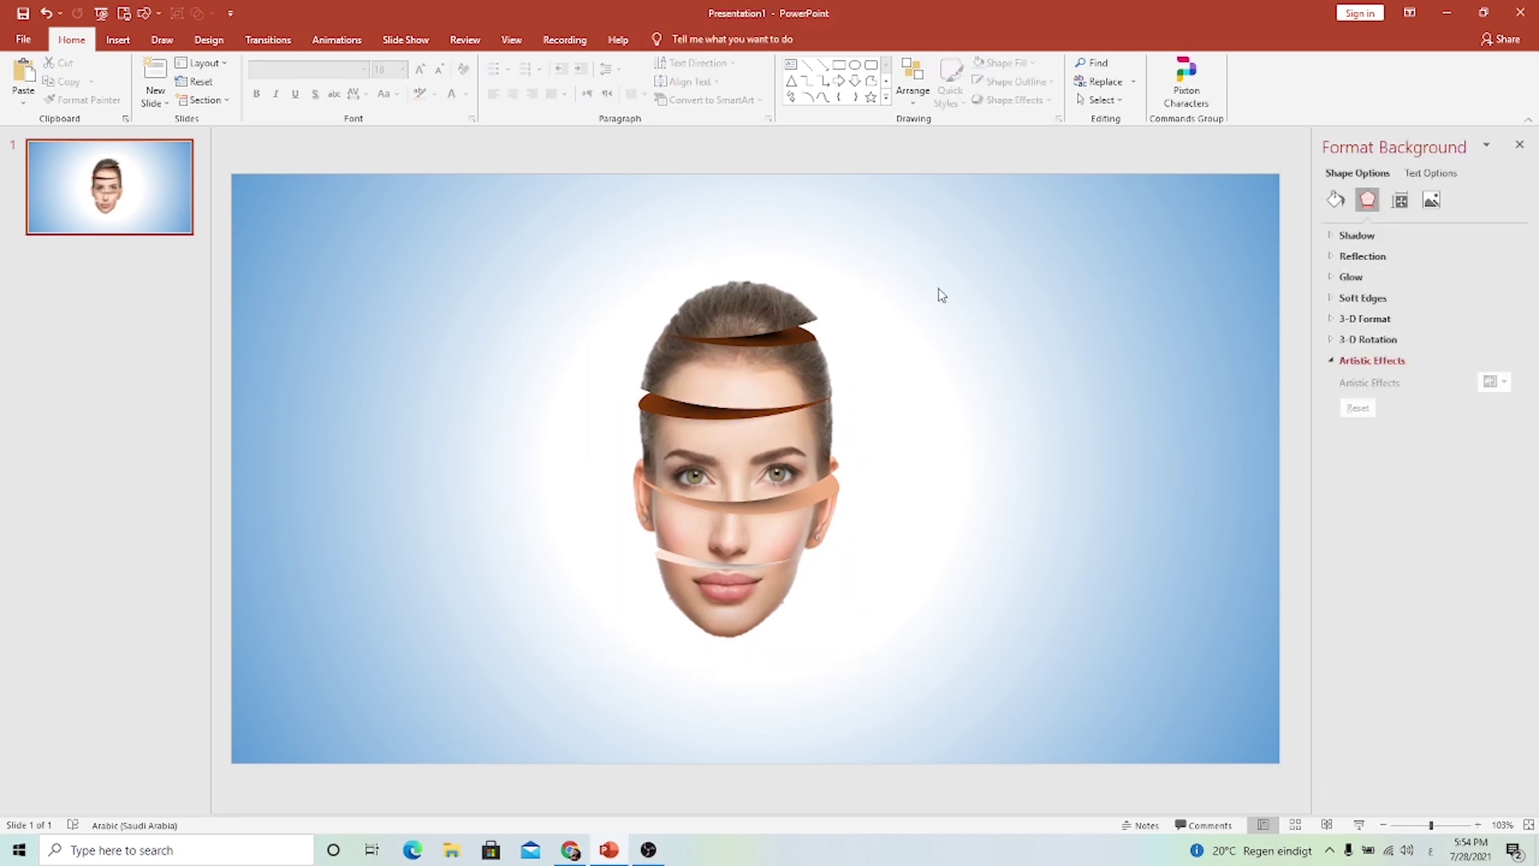
# Draw an ellipse to the left of the face.
pyautogui.click(104, 40)
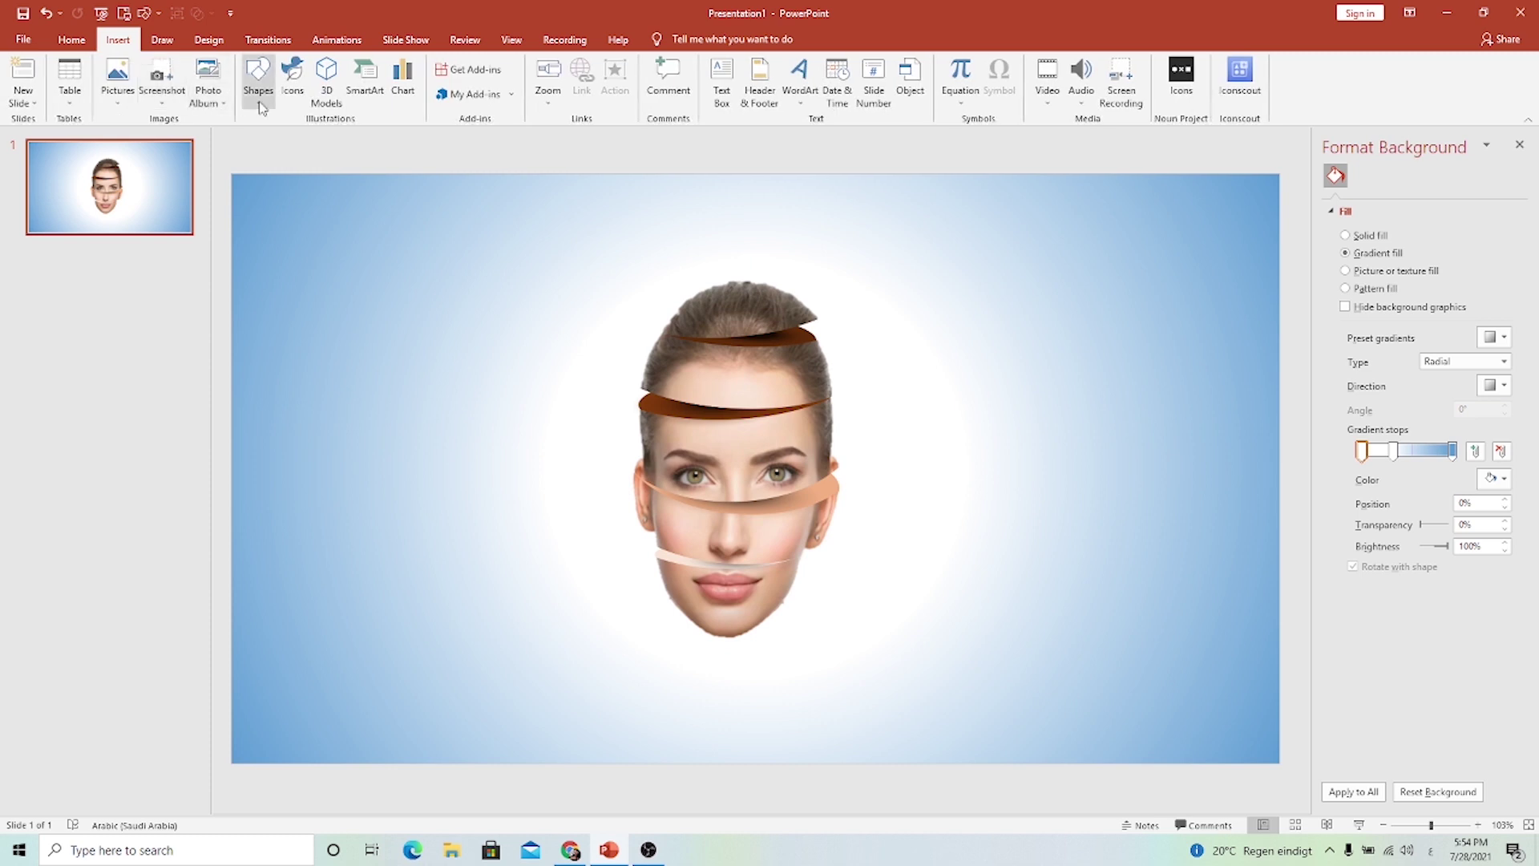
pyautogui.click(258, 76)
pyautogui.click(315, 137)
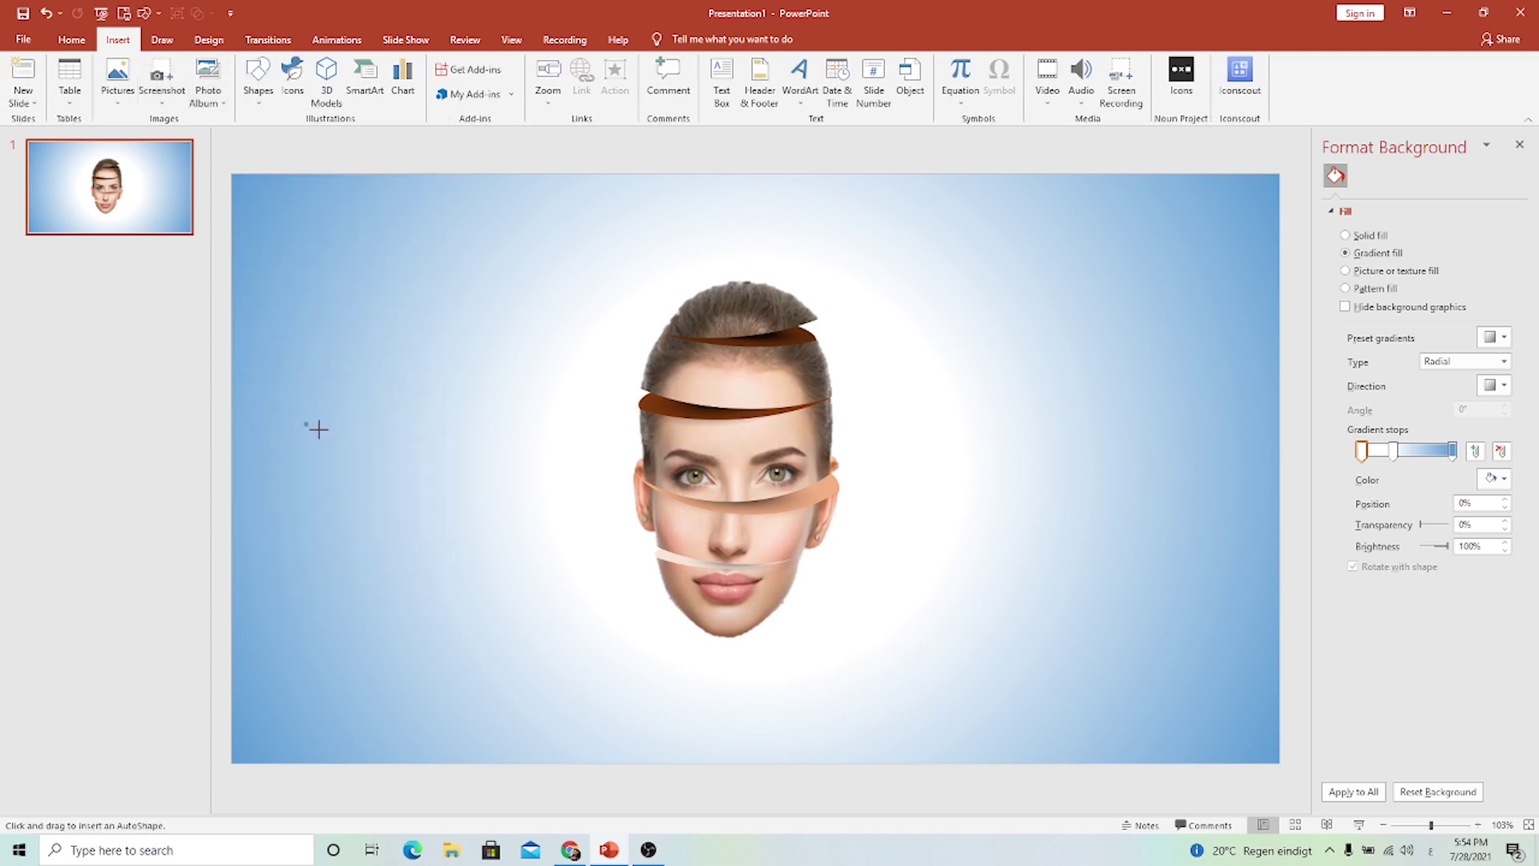
pyautogui.moveTo(319, 423); pyautogui.dragTo(489, 495)
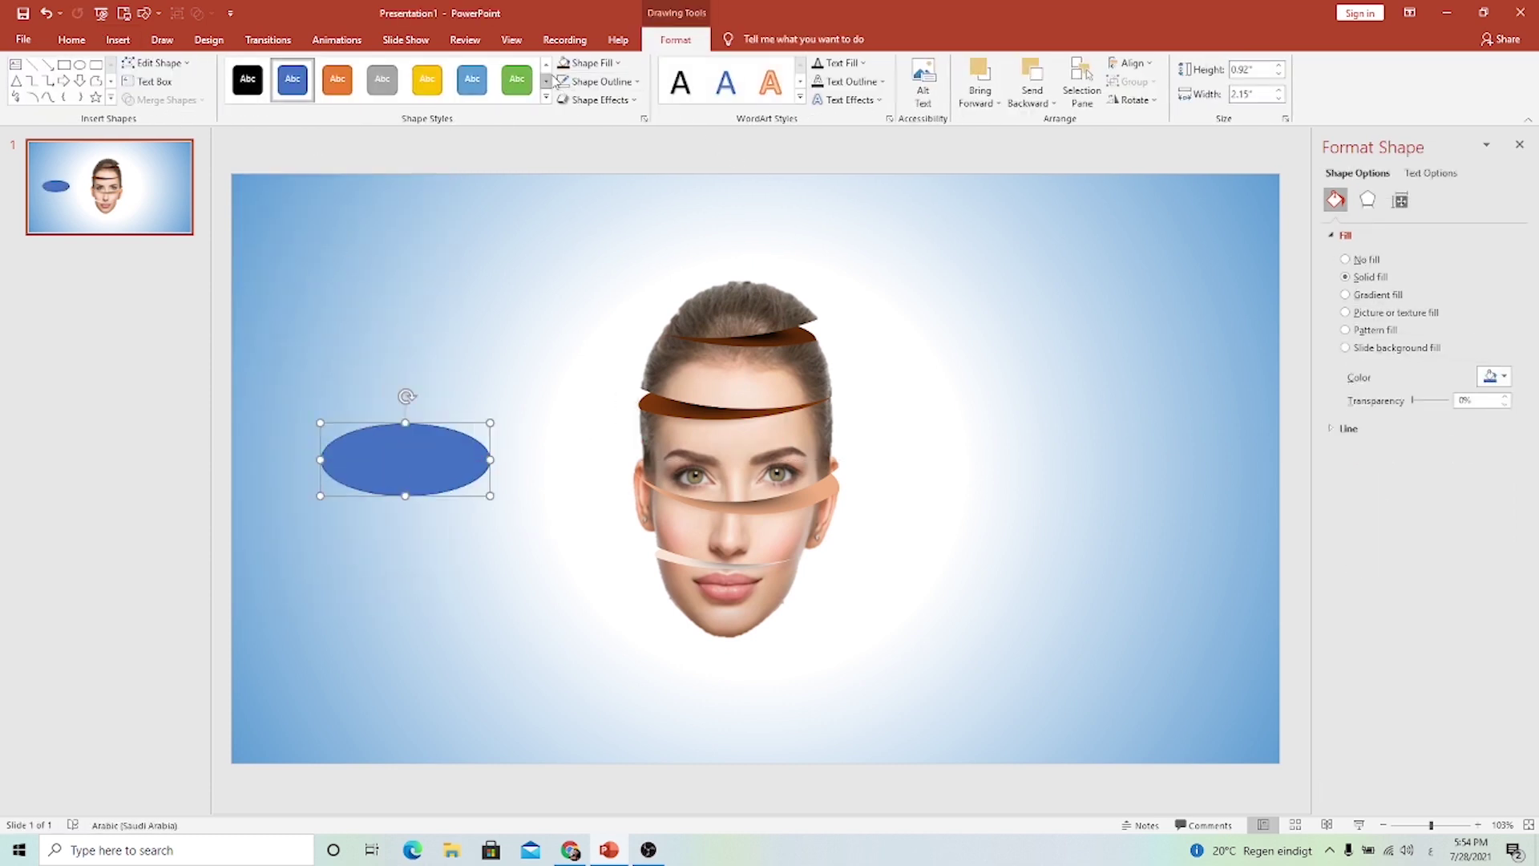
# Fill the ellipse with a path gradient from black to a fully transparent background colour.
pyautogui.click(1380, 295)
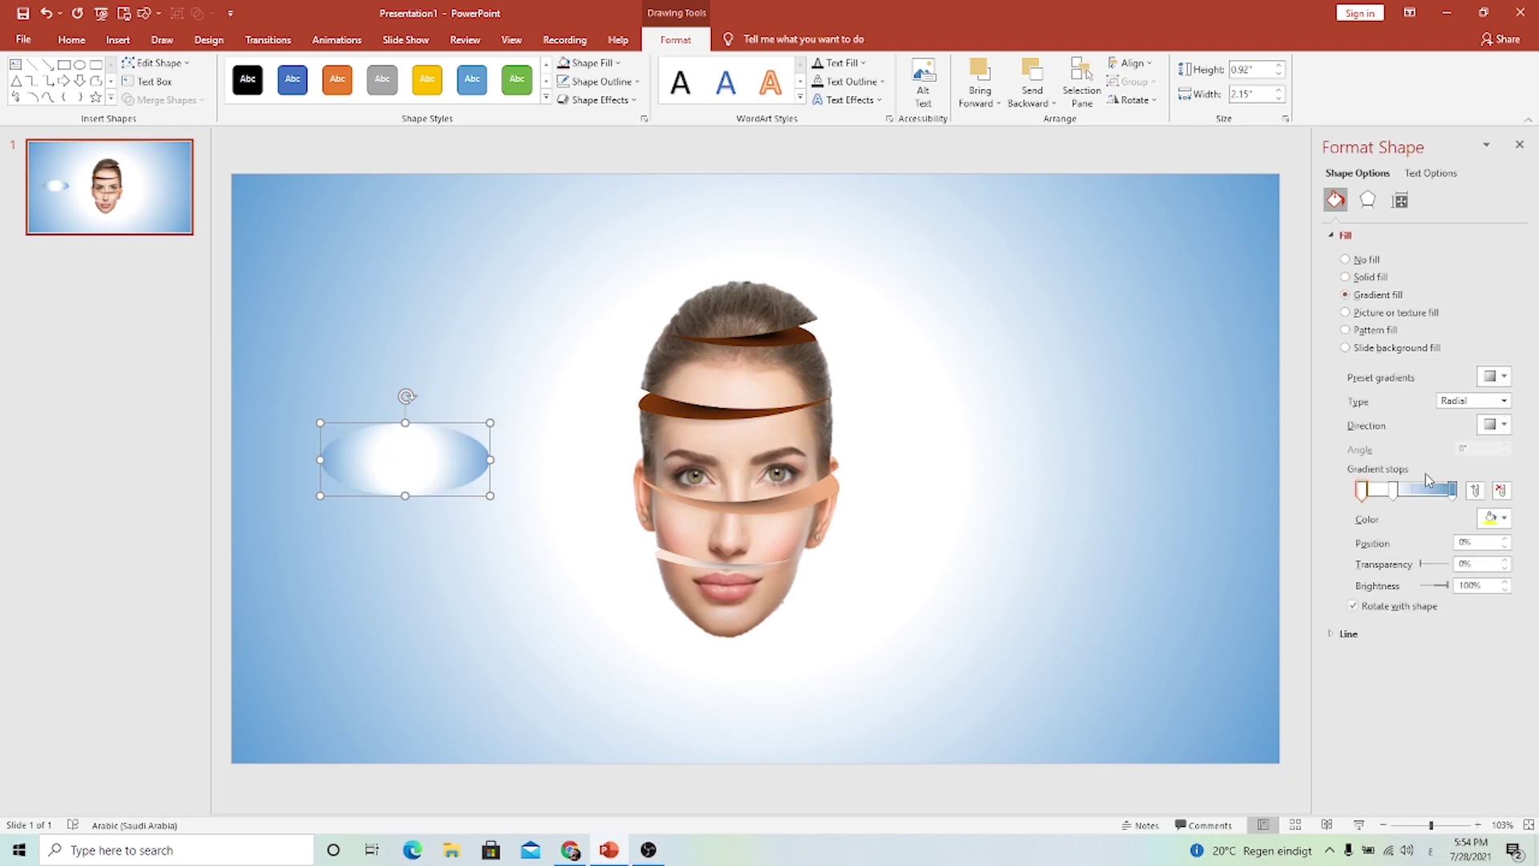
pyautogui.click(1476, 407)
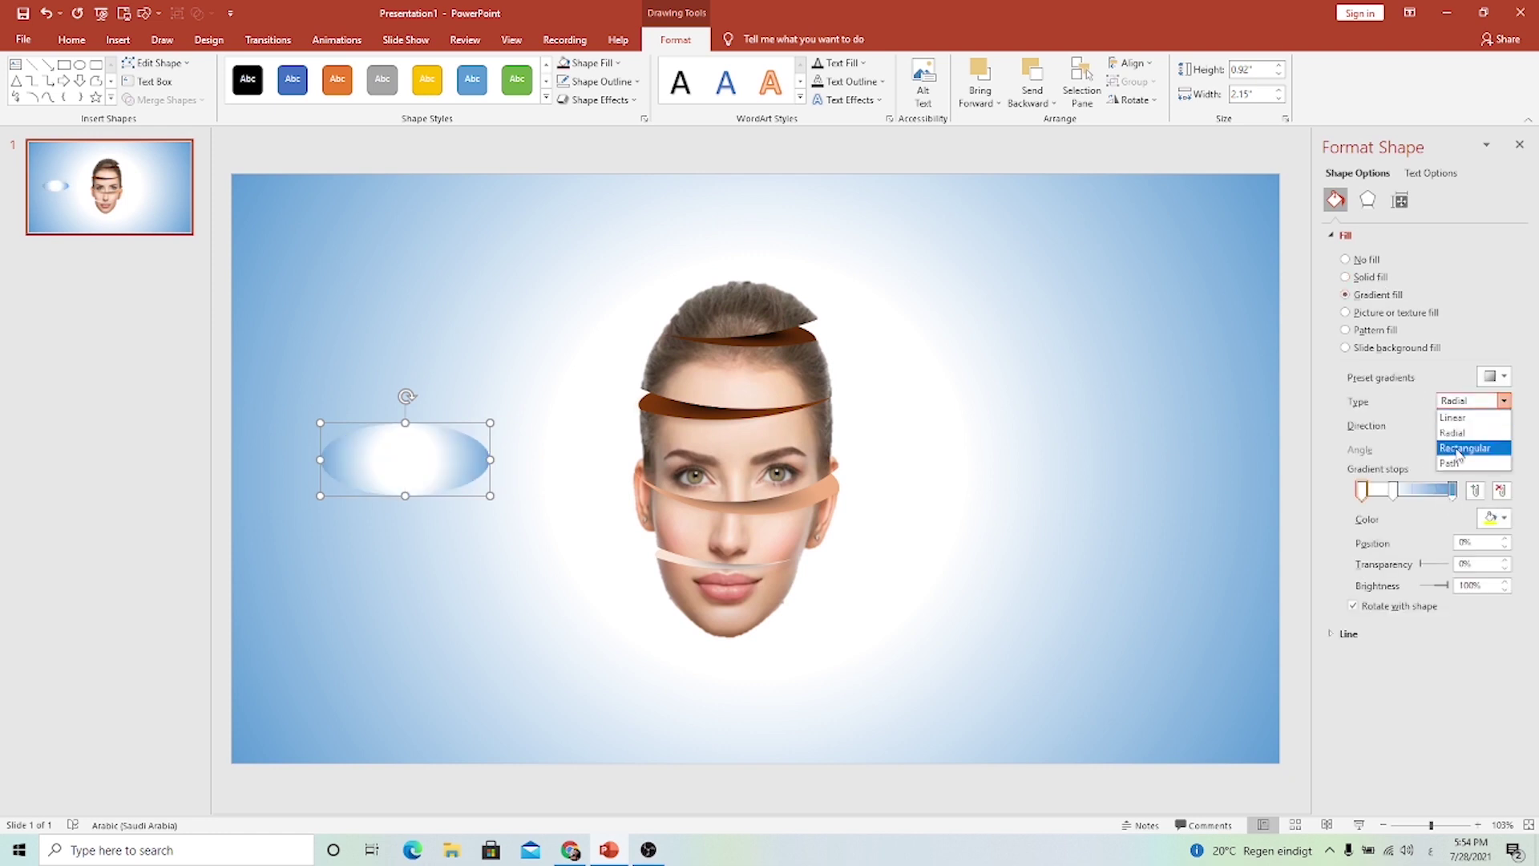
pyautogui.click(1454, 452)
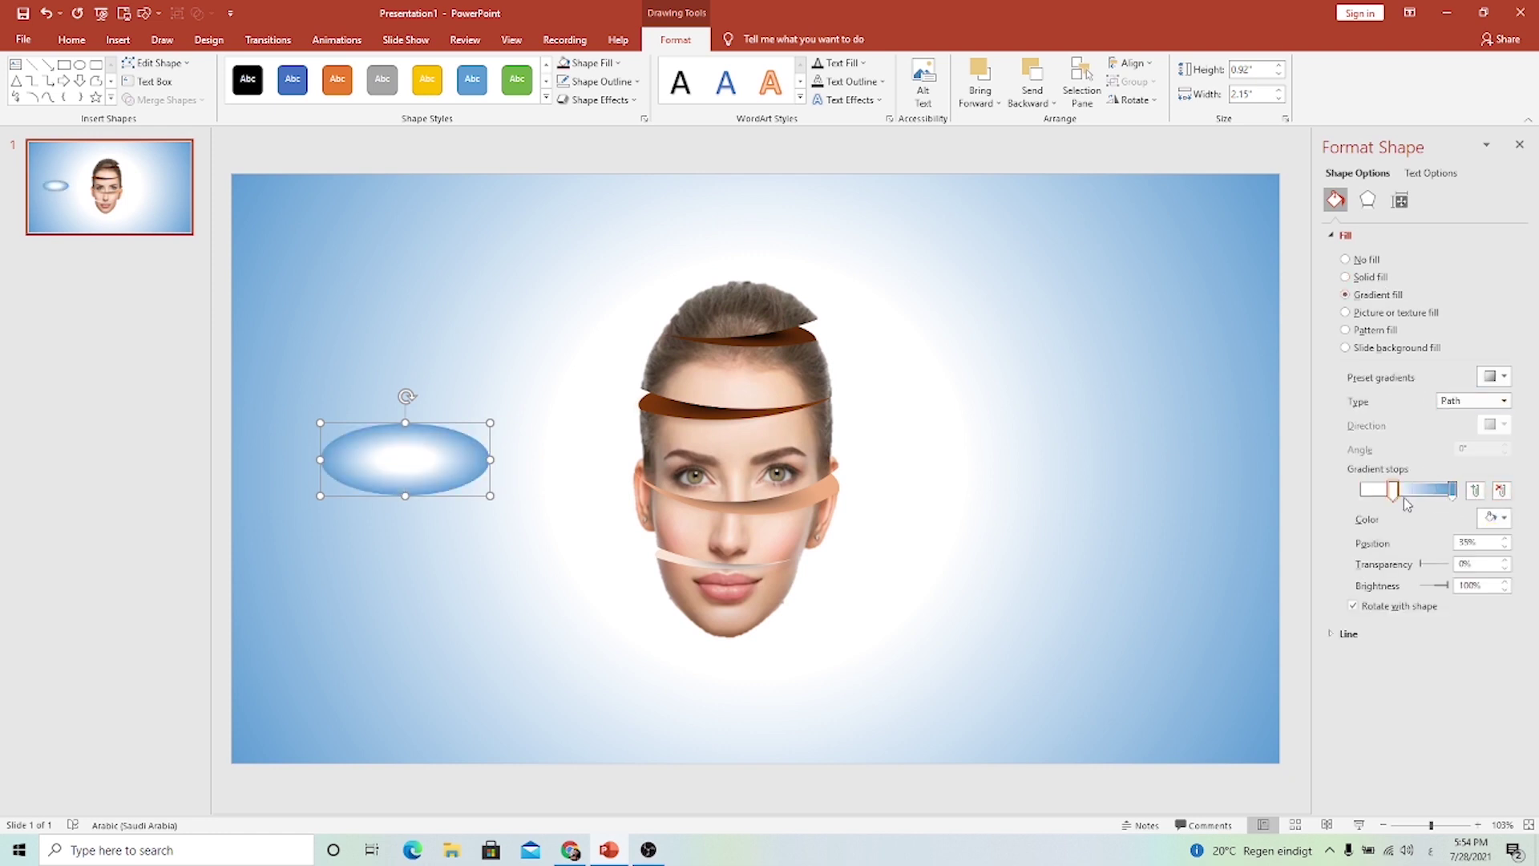
pyautogui.moveTo(1392, 491); pyautogui.dragTo(1382, 521)
pyautogui.click(1494, 516)
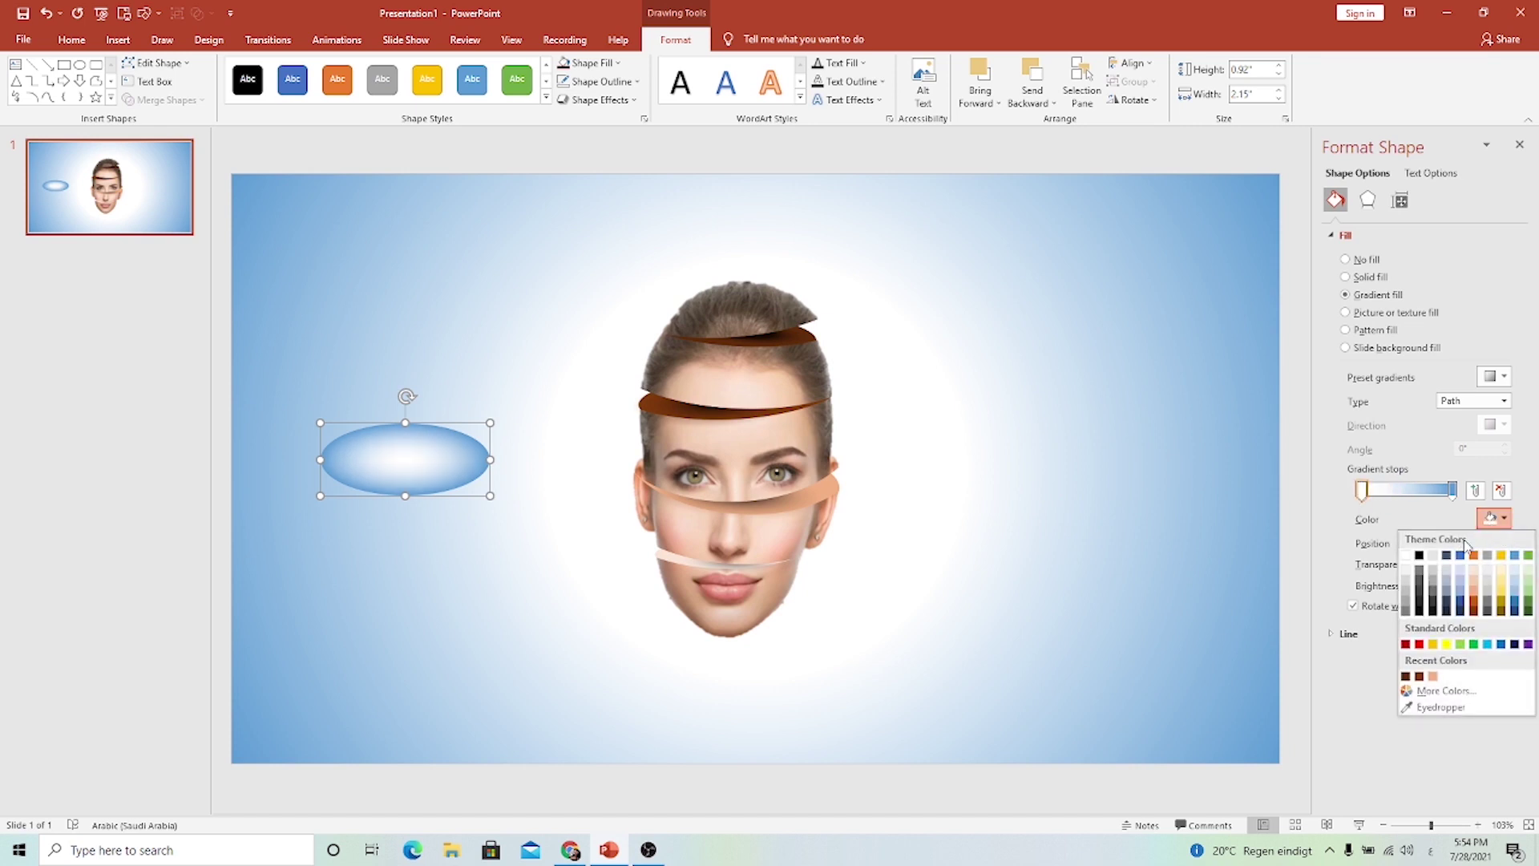
pyautogui.click(1424, 556)
pyautogui.click(1453, 492)
pyautogui.click(1492, 517)
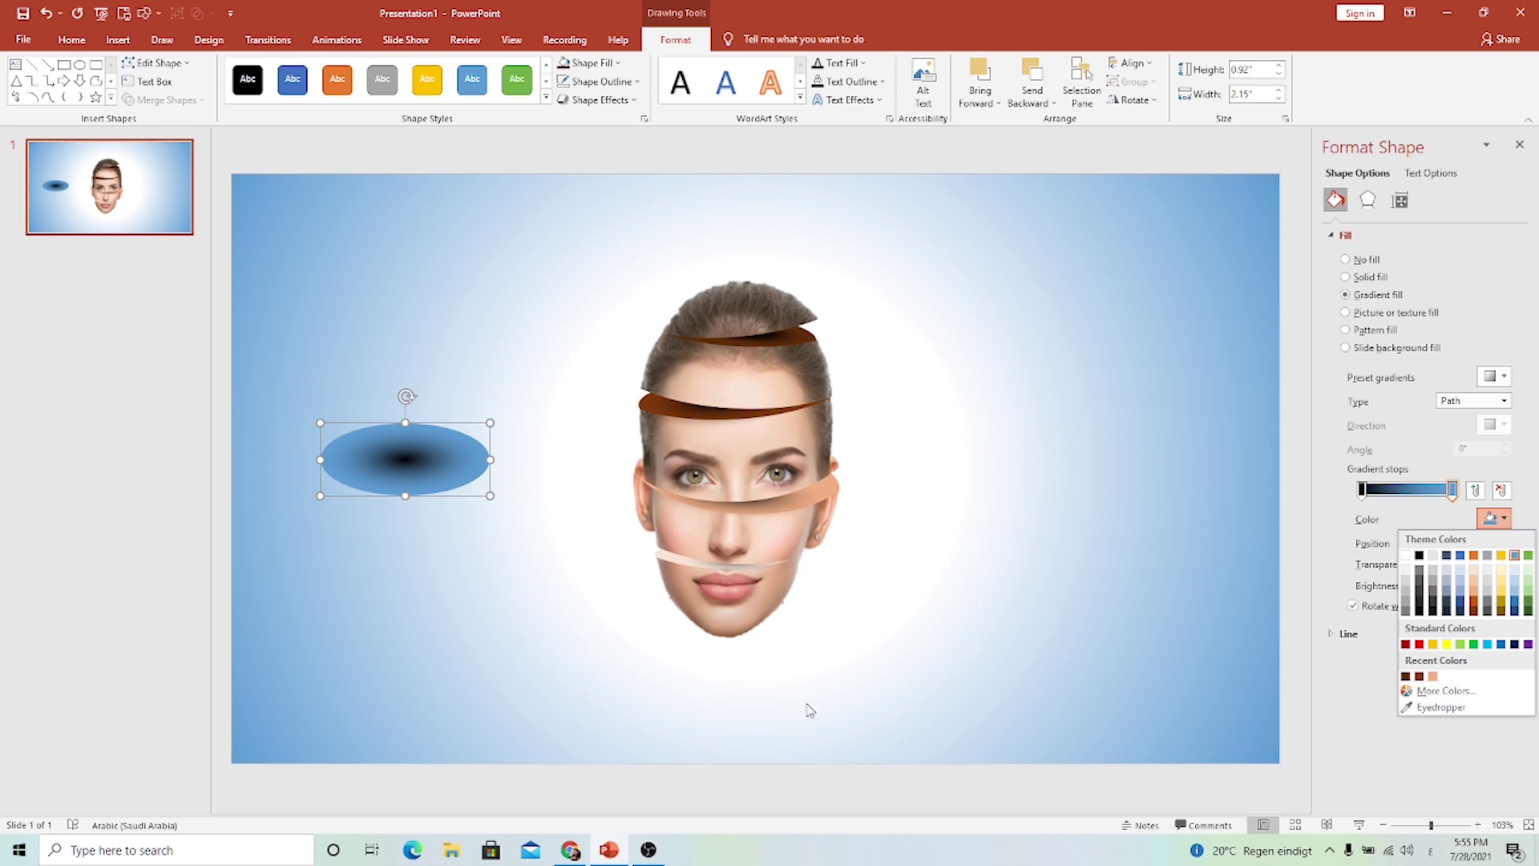
pyautogui.click(1434, 707)
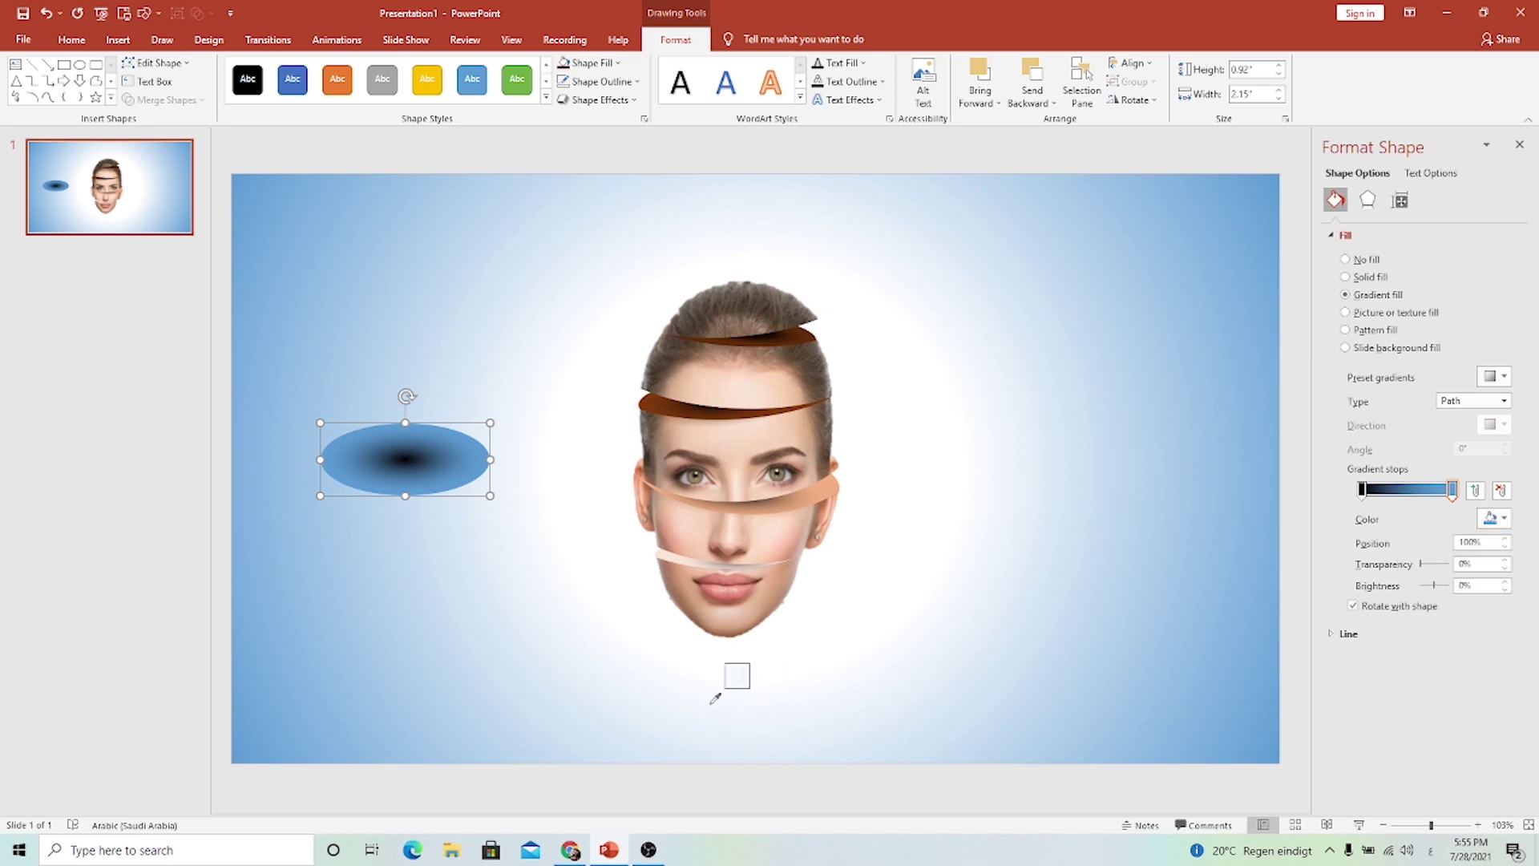
pyautogui.click(646, 689)
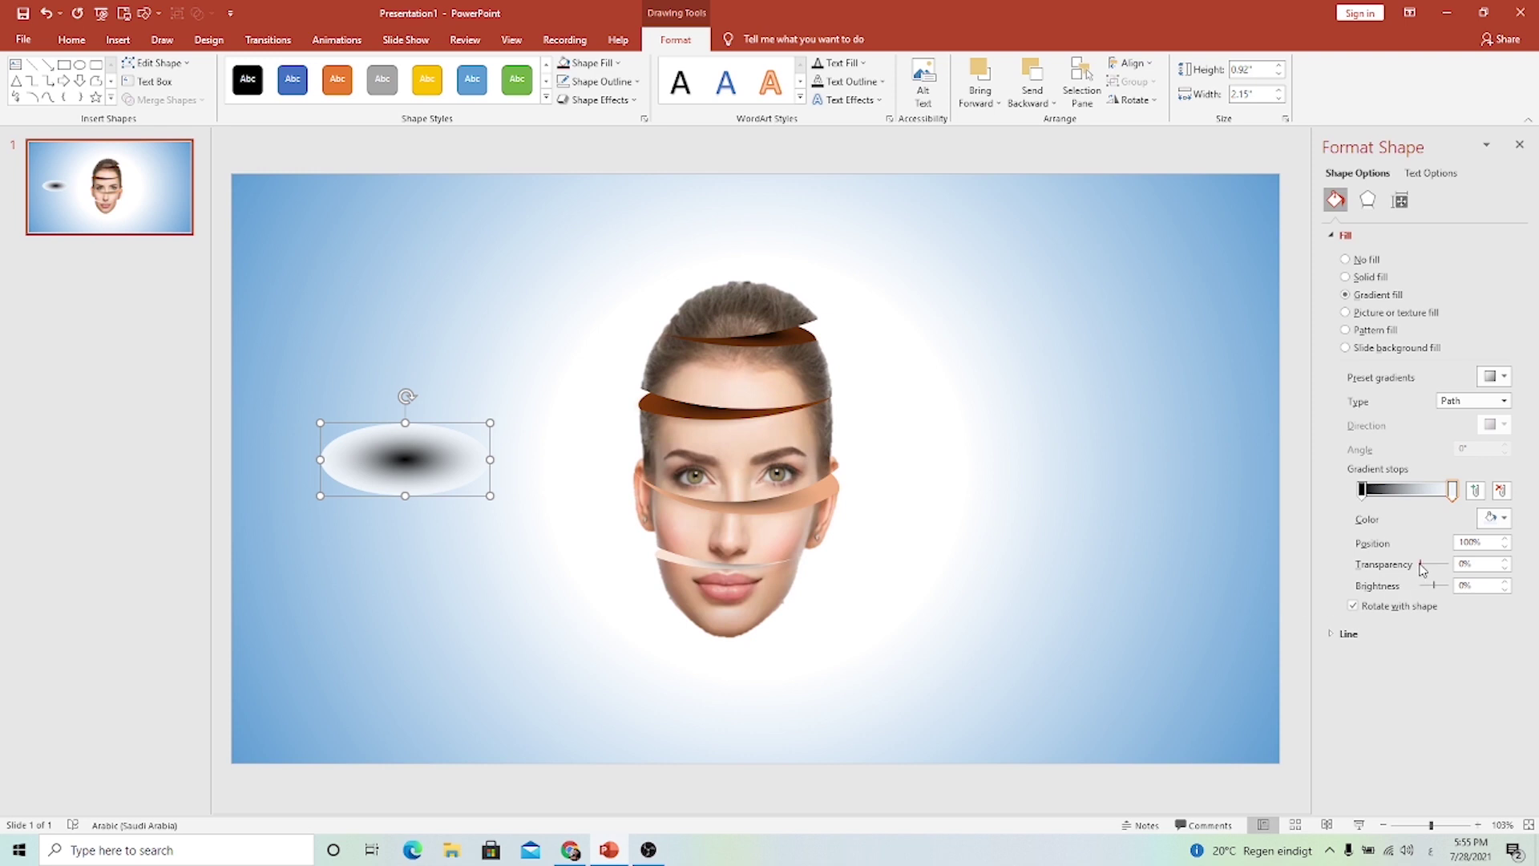
pyautogui.moveTo(1420, 565); pyautogui.dragTo(1447, 565)
# Move the shadow below the chin, widen it to 4.74 inches and centre it under the face.
pyautogui.moveTo(407, 453); pyautogui.dragTo(723, 689)
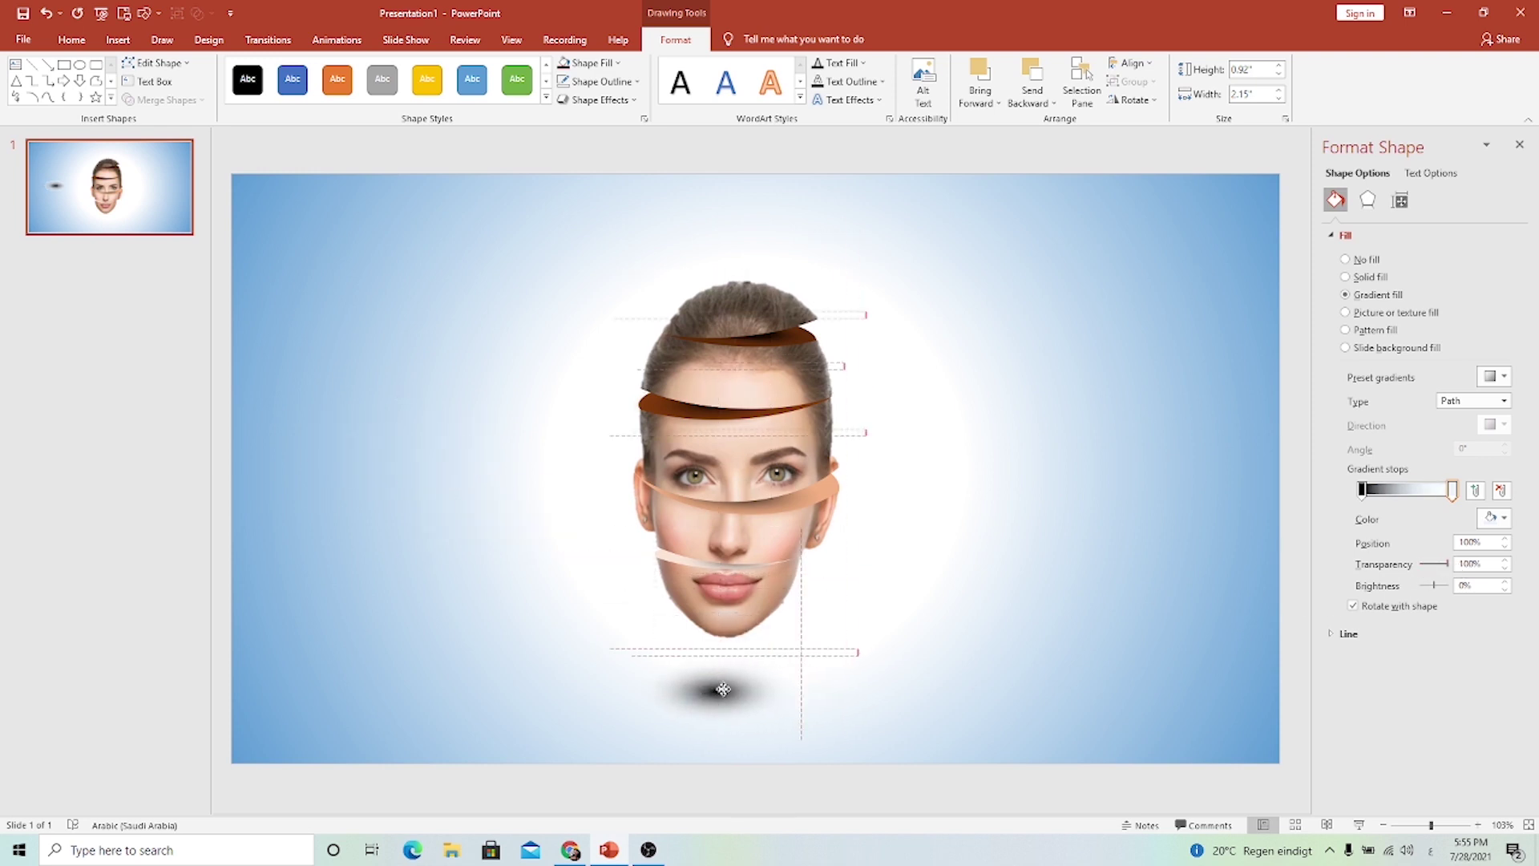
pyautogui.moveTo(628, 698); pyautogui.dragTo(507, 697)
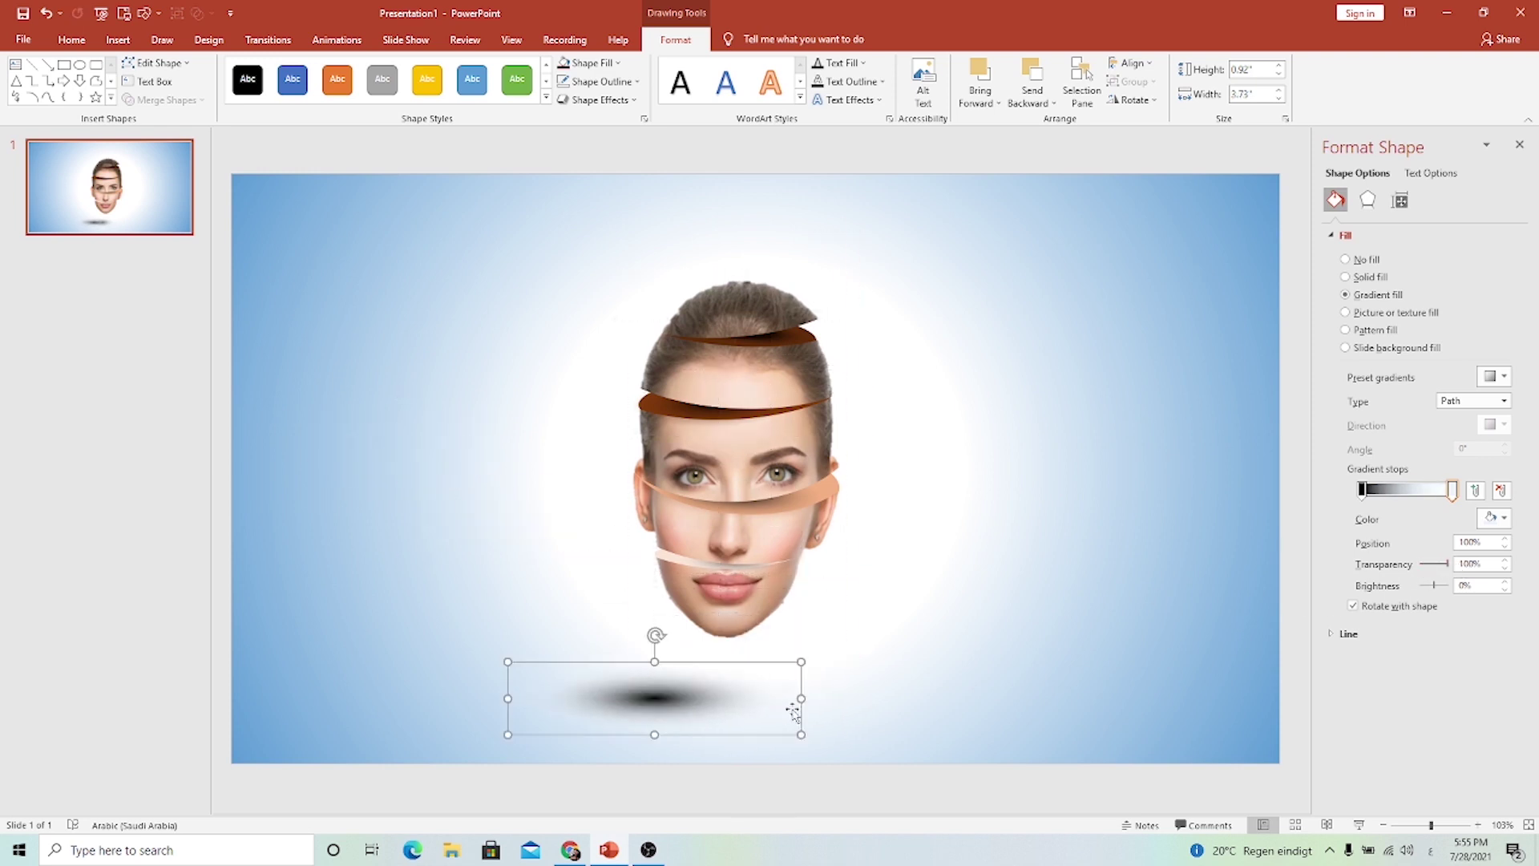
pyautogui.moveTo(801, 698); pyautogui.dragTo(885, 698)
pyautogui.moveTo(721, 697); pyautogui.dragTo(759, 699)
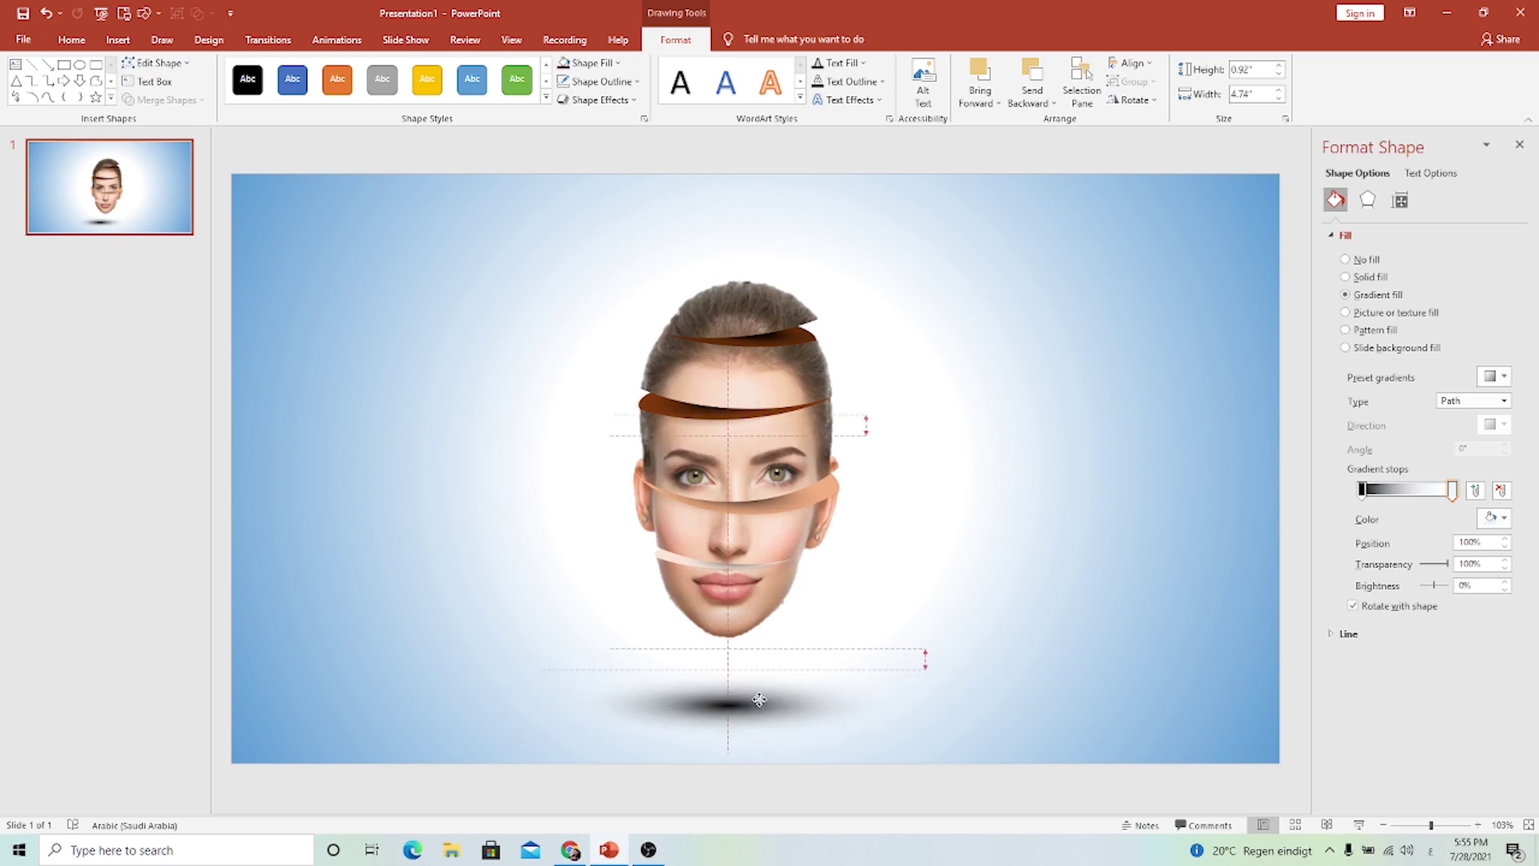
pyautogui.click(1002, 570)
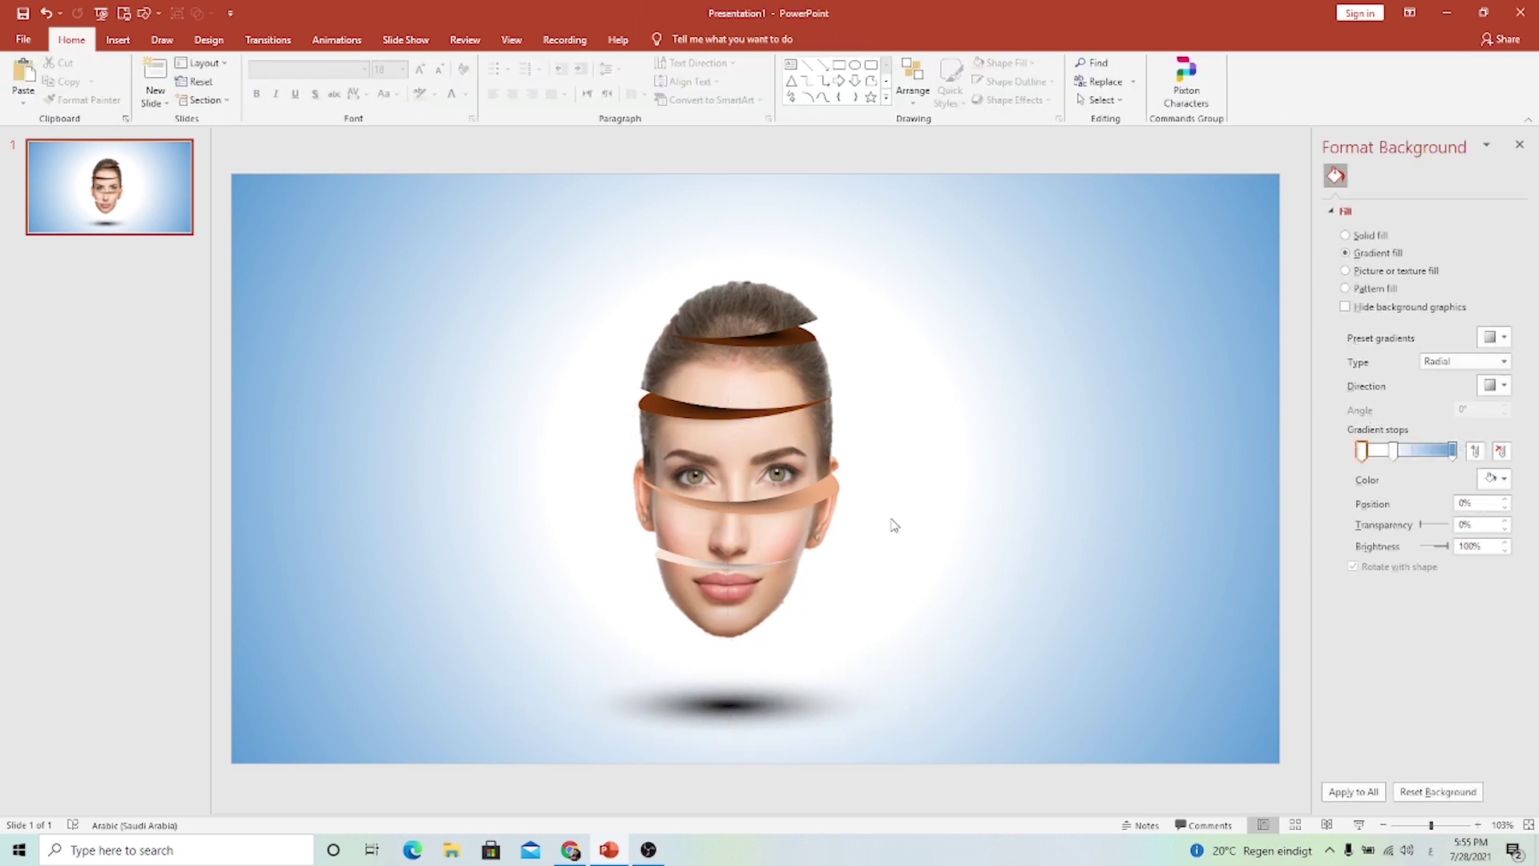
# Start the slide show to view the finished sliced head full screen.
pyautogui.click(1358, 824)
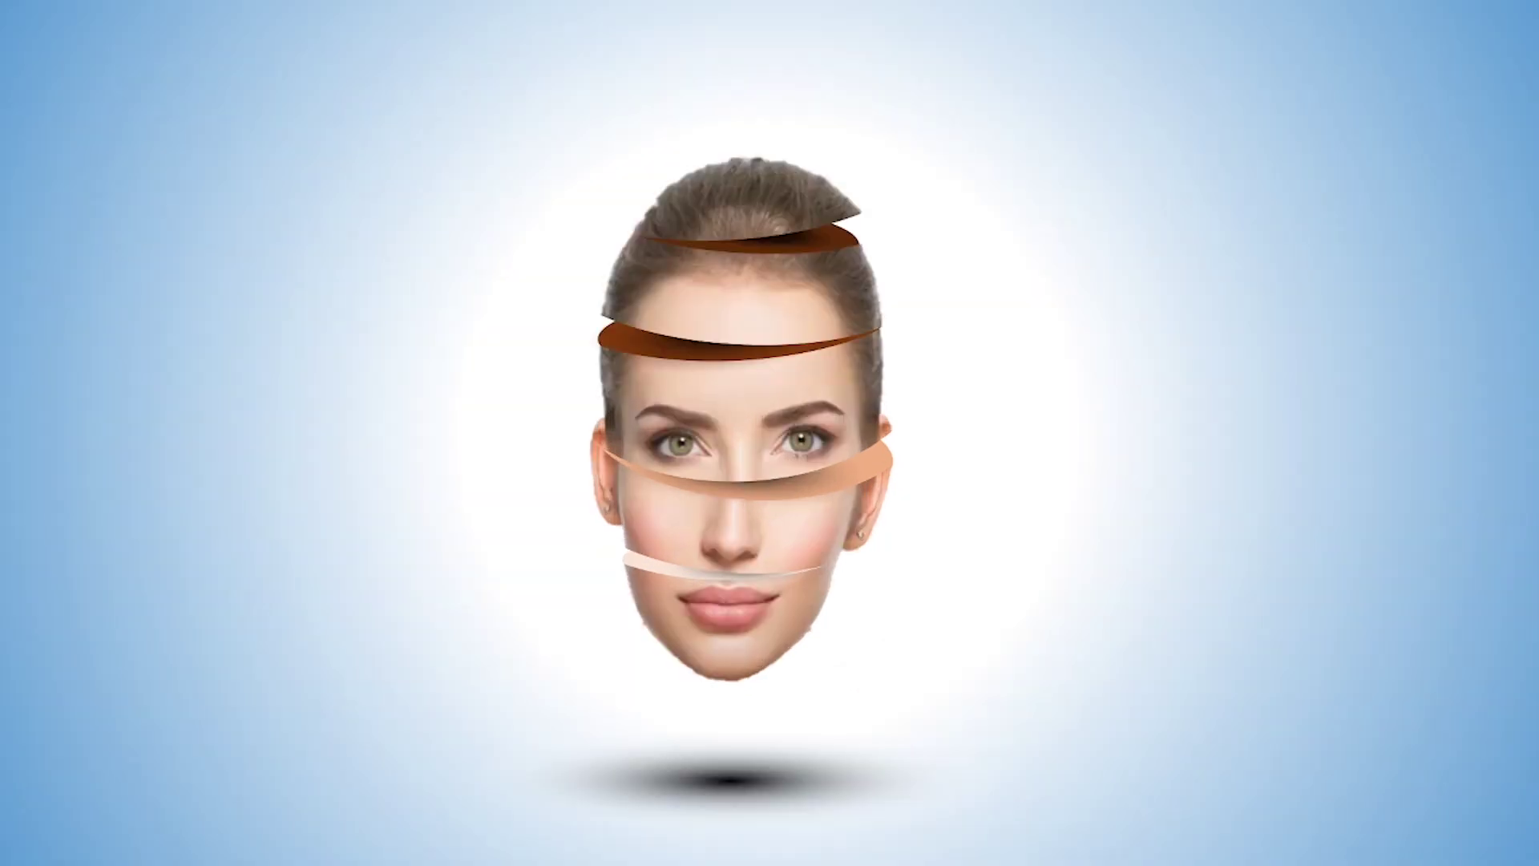